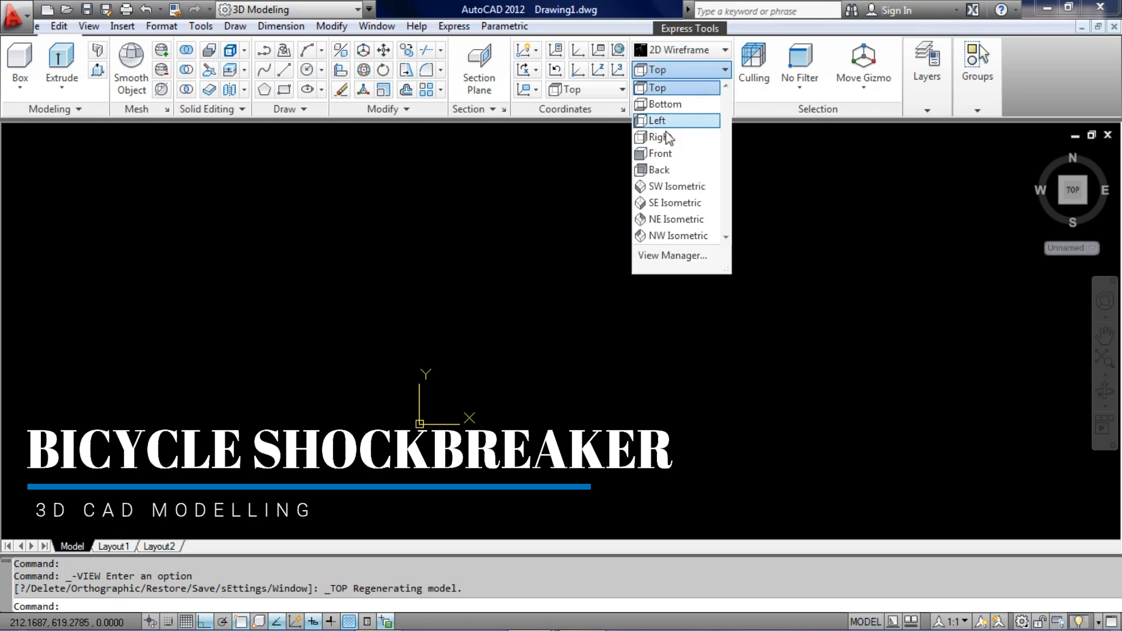
- Switch to the front view and draw a circle with a diameter of 25
click(662, 152)
text(c)
key(Return)
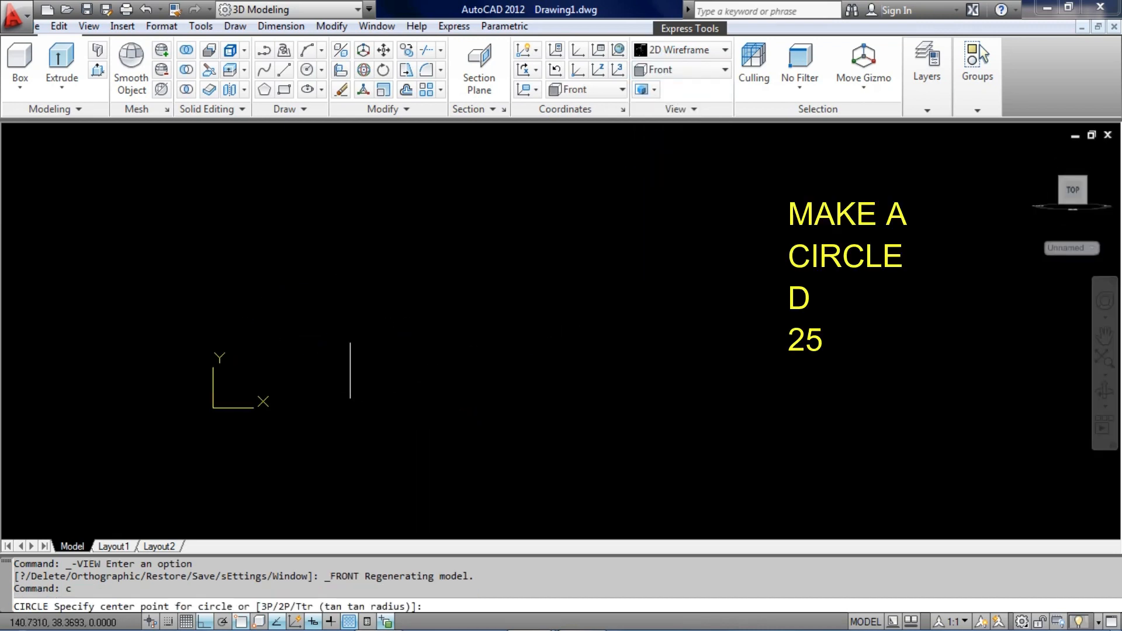
click(338, 349)
text(d)
key(Return)
text(25)
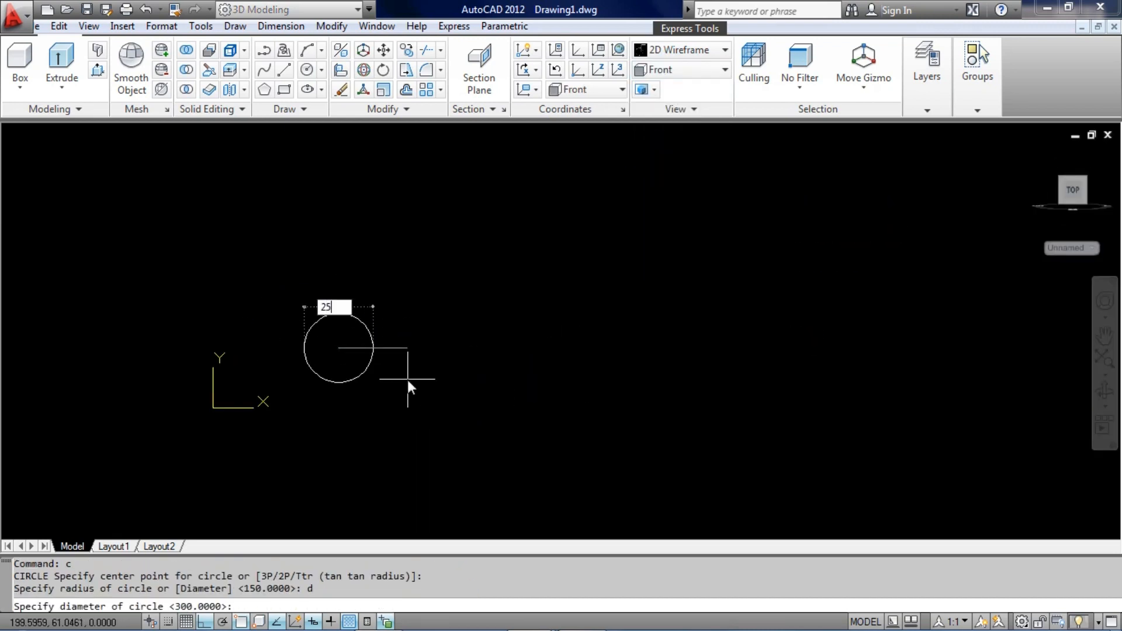
key(Return)
- Offset the circle outward by 2.5
scroll(330, 374, up, 6)
middle_drag(403, 302, 384, 358)
scroll(384, 358, up, 3)
click(481, 430)
click(348, 338)
middle_drag(376, 456, 365, 537)
text(o)
key(Return)
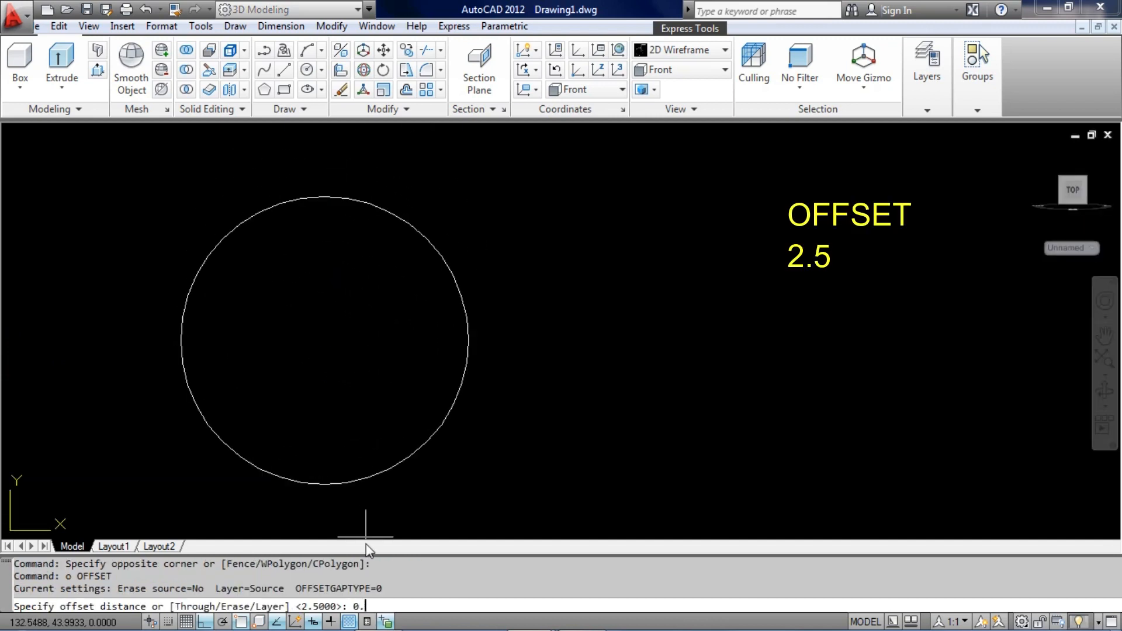
text(2.5)
key(Return)
click(455, 432)
scroll(525, 364, down, 4)
middle_drag(525, 363, 552, 404)
scroll(528, 381, up, 3)
key(Escape)
- Move the outer circle straight up by 15 from its centre
click(509, 406)
click(495, 397)
click(514, 383)
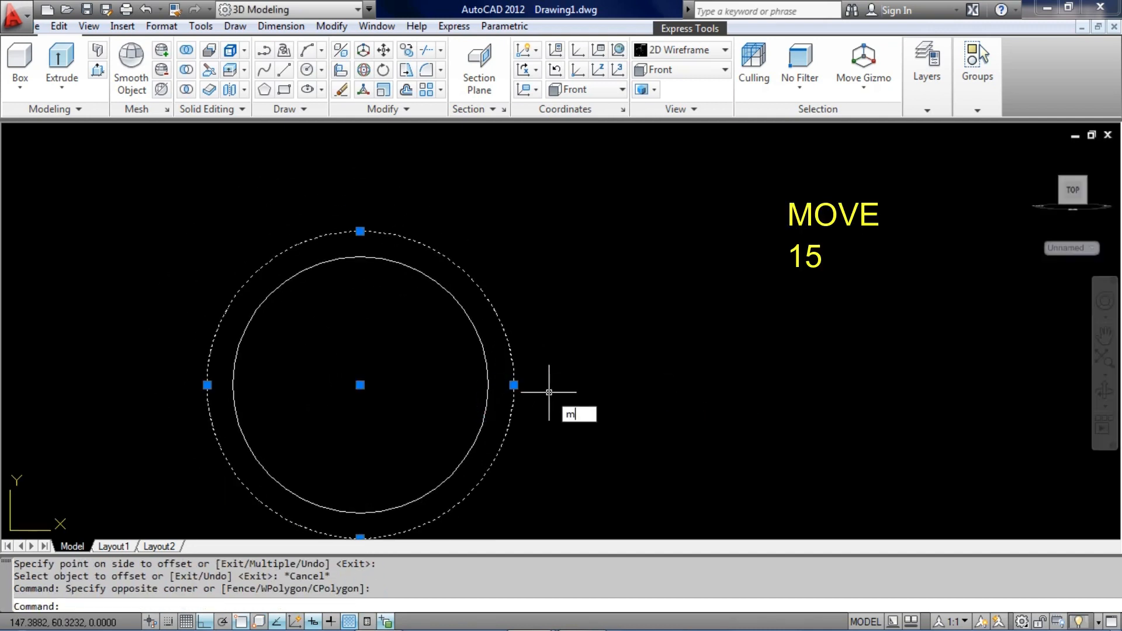
text(m)
key(Return)
click(358, 383)
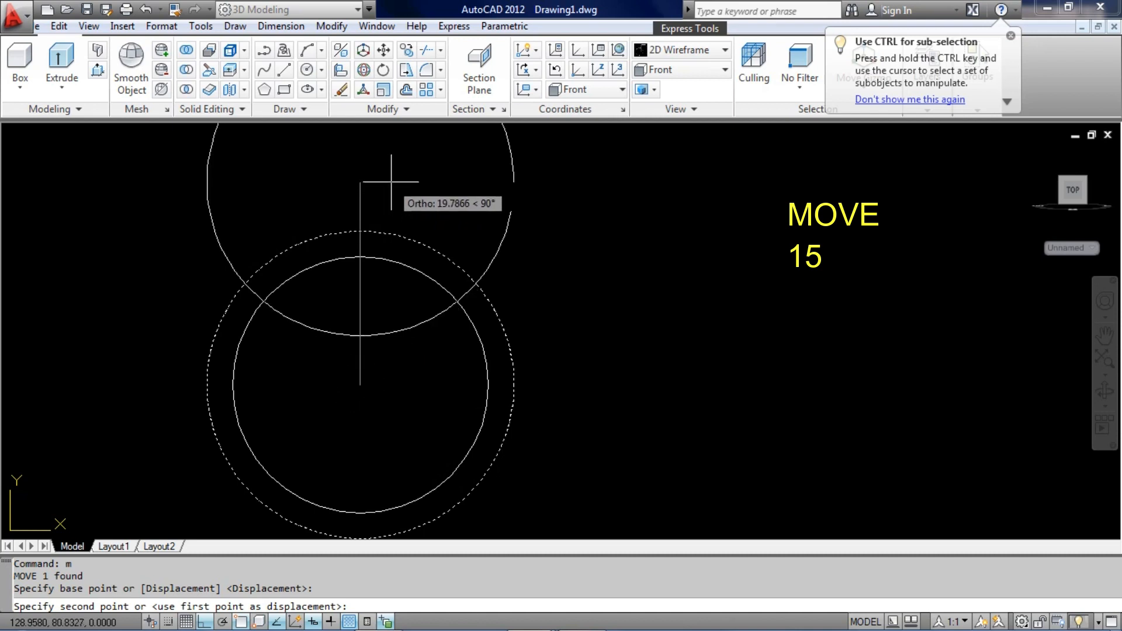
key(Return)
- Offset the raised circle outward by 5
middle_drag(391, 181, 446, 448)
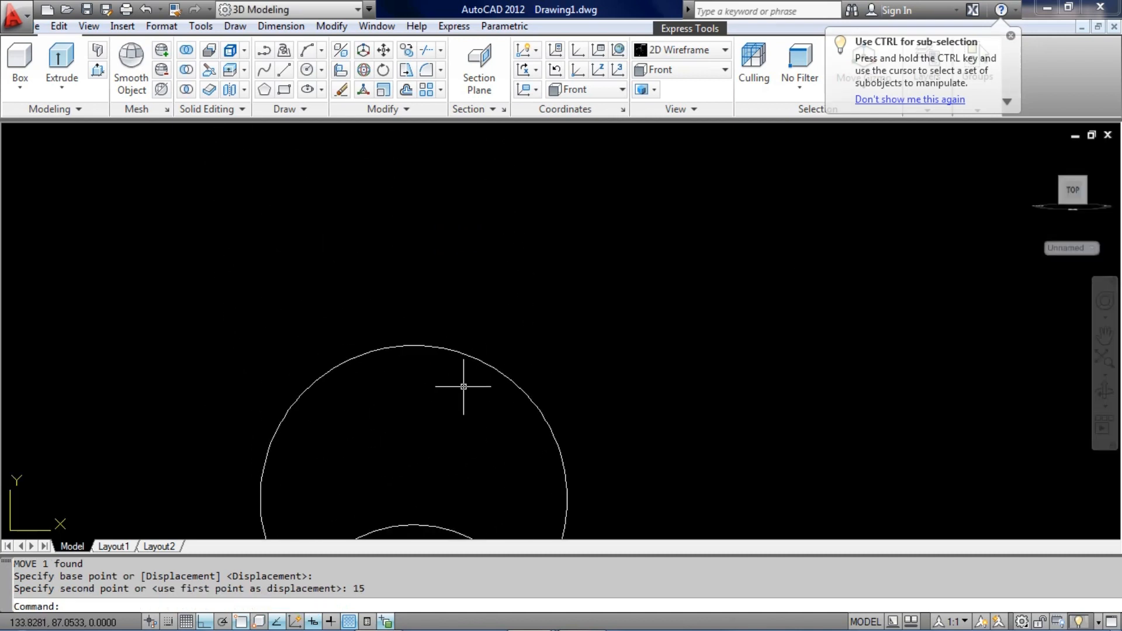
scroll(455, 373, up, 2)
scroll(463, 192, down, 3)
click(468, 300)
click(414, 203)
text(o)
key(Return)
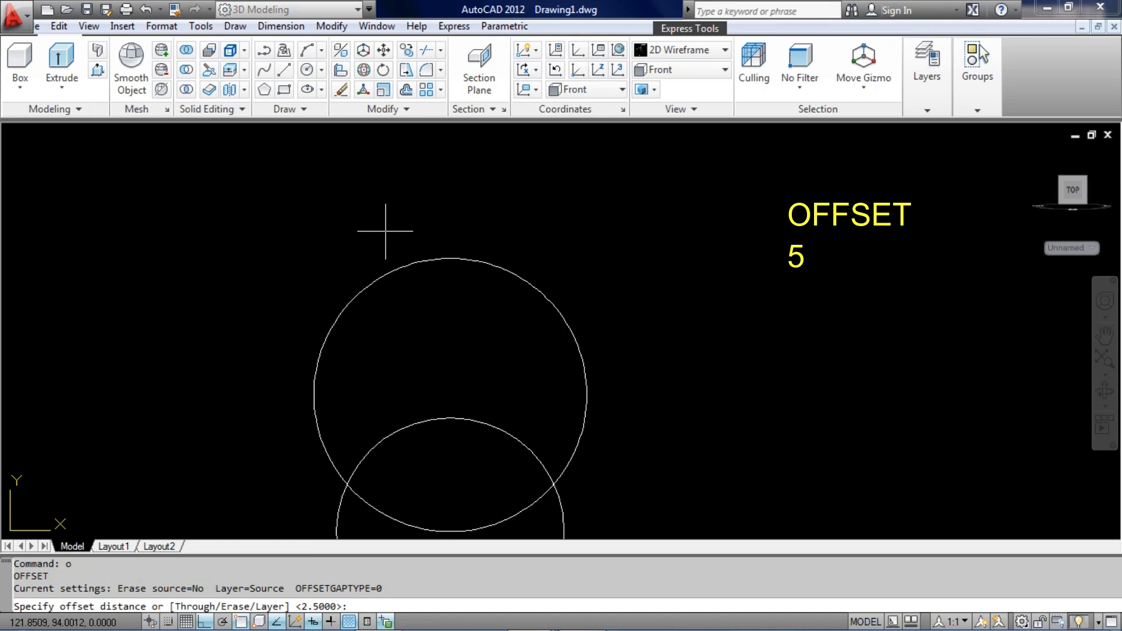
text(5)
key(Return)
click(627, 271)
key(Return)
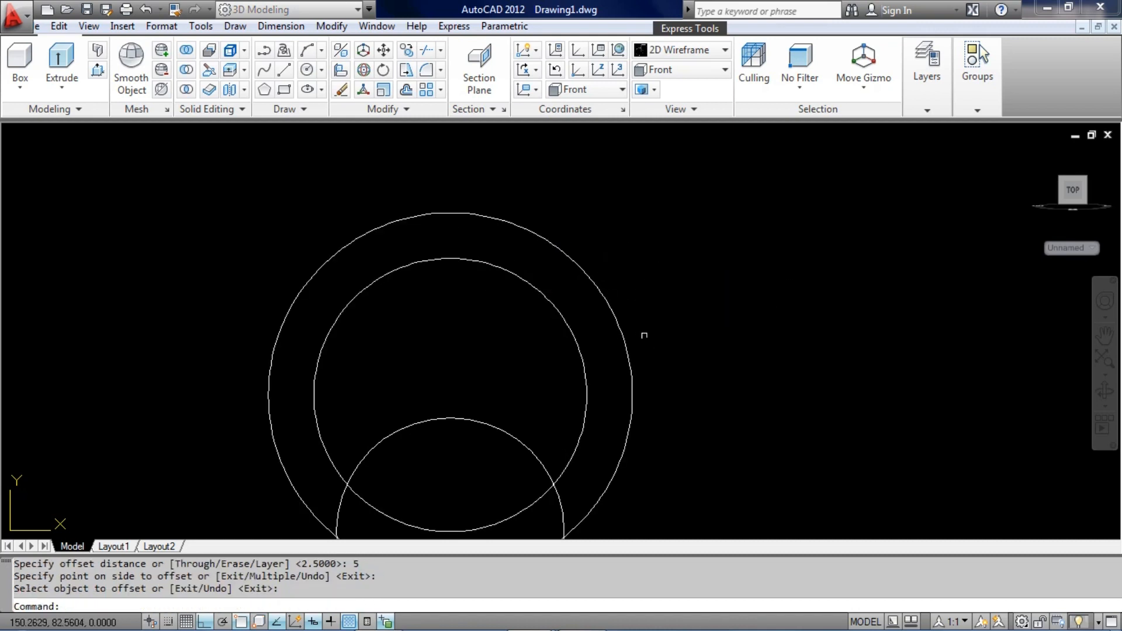
- Move the new outermost circle straight up by 180
click(603, 303)
text(m)
key(Return)
click(717, 381)
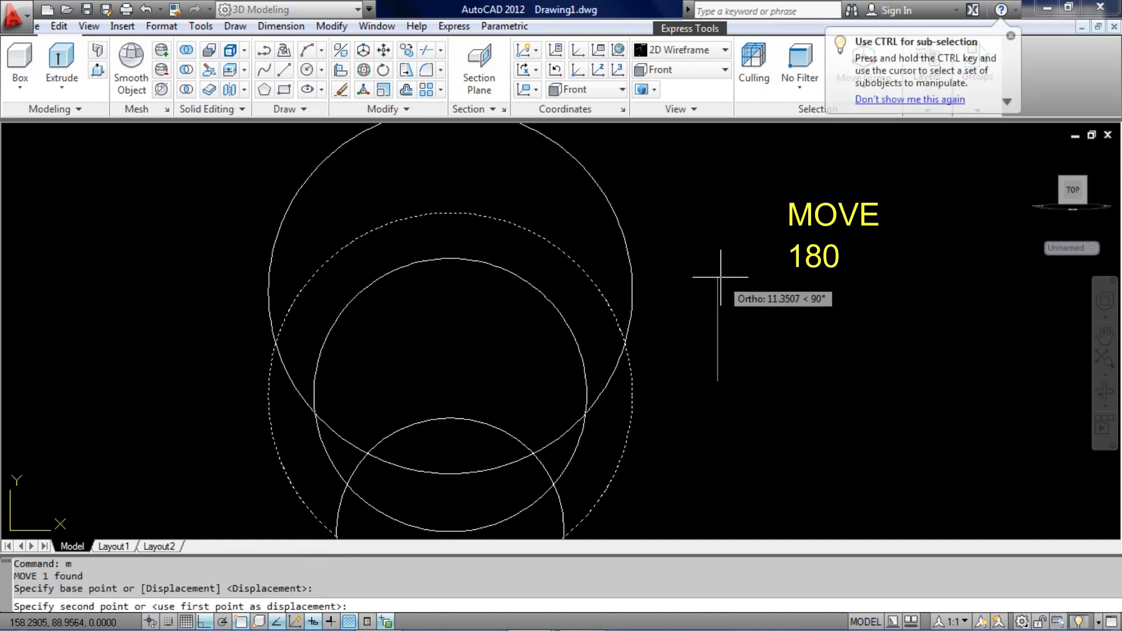
text(180)
key(Return)
- Offset the circle at the upper end outward by 5
scroll(701, 263, down, 5)
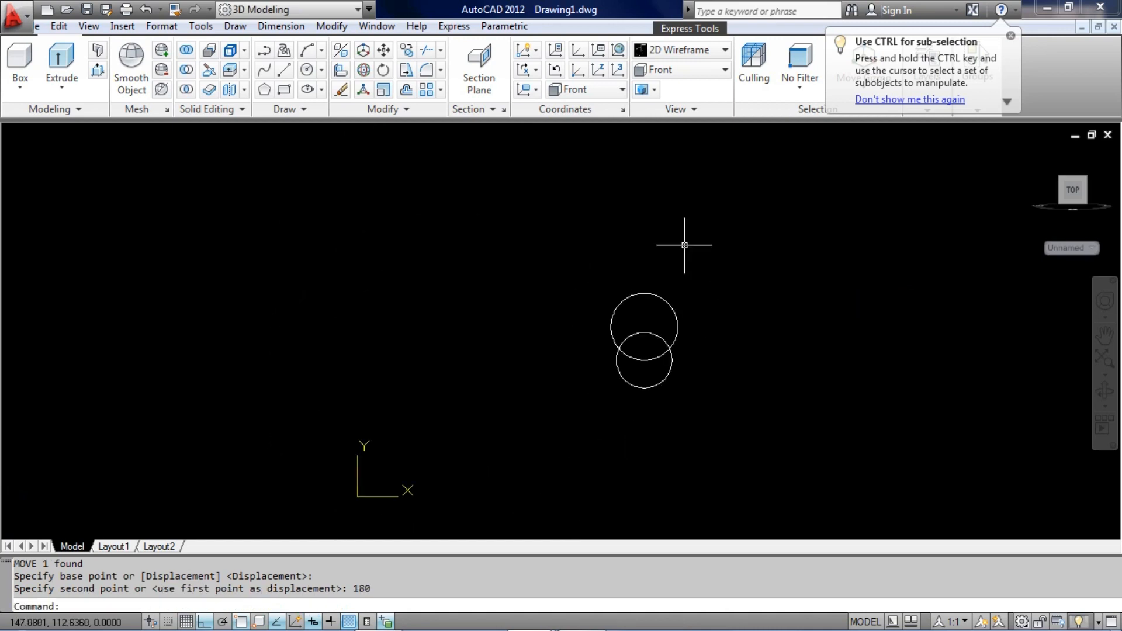
middle_drag(591, 421, 592, 457)
scroll(641, 208, up, 2)
mouse_move(610, 307)
middle_down()
mouse_move(643, 182)
mouse_move(610, 310)
middle_up()
scroll(608, 322, up, 2)
scroll(606, 316, up, 2)
click(606, 316)
click(565, 266)
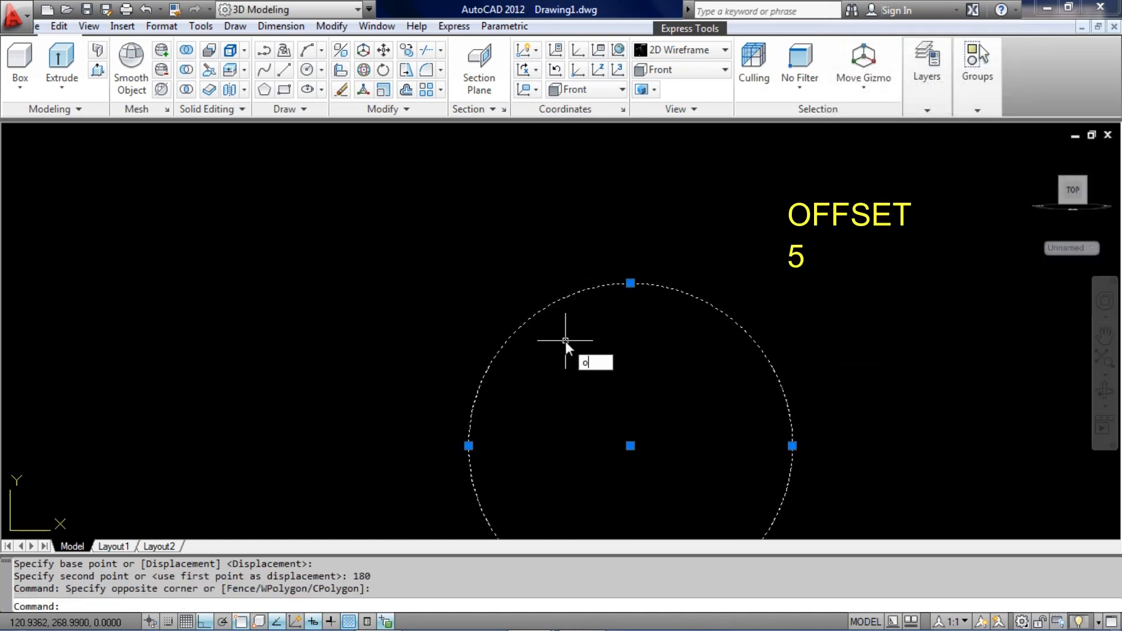
key(Return)
text(5)
key(Return)
click(791, 329)
key(Return)
- Move the outer of the two upper concentric circles straight up by 50
click(844, 362)
click(788, 321)
scroll(707, 295, down, 3)
scroll(706, 295, up, 1)
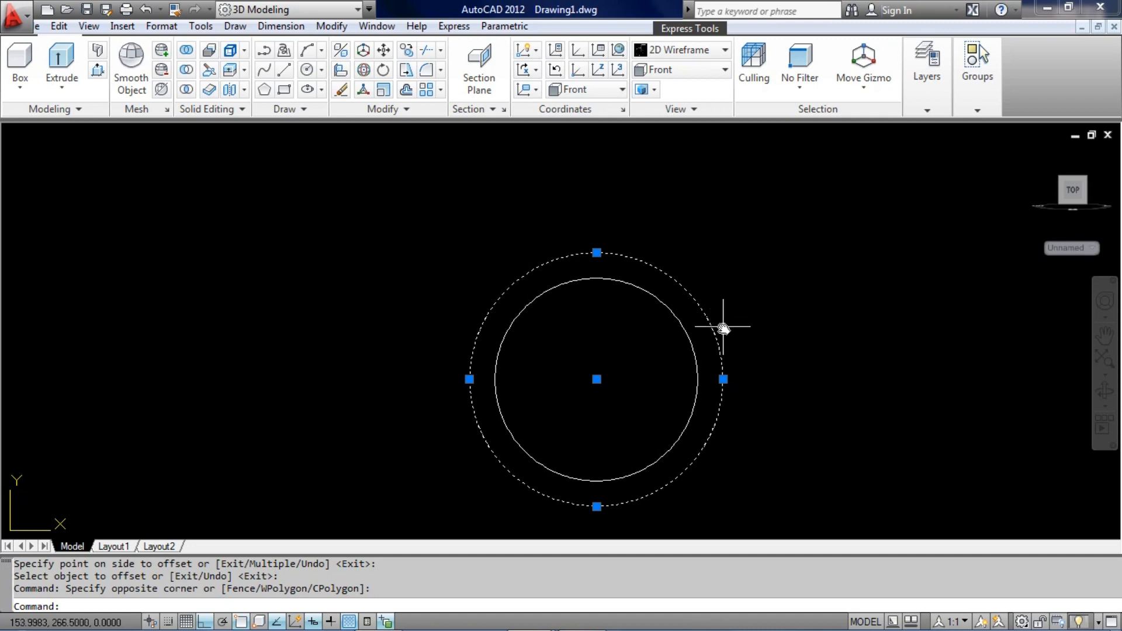
middle_drag(723, 326, 702, 266)
text(m)
key(Return)
click(791, 334)
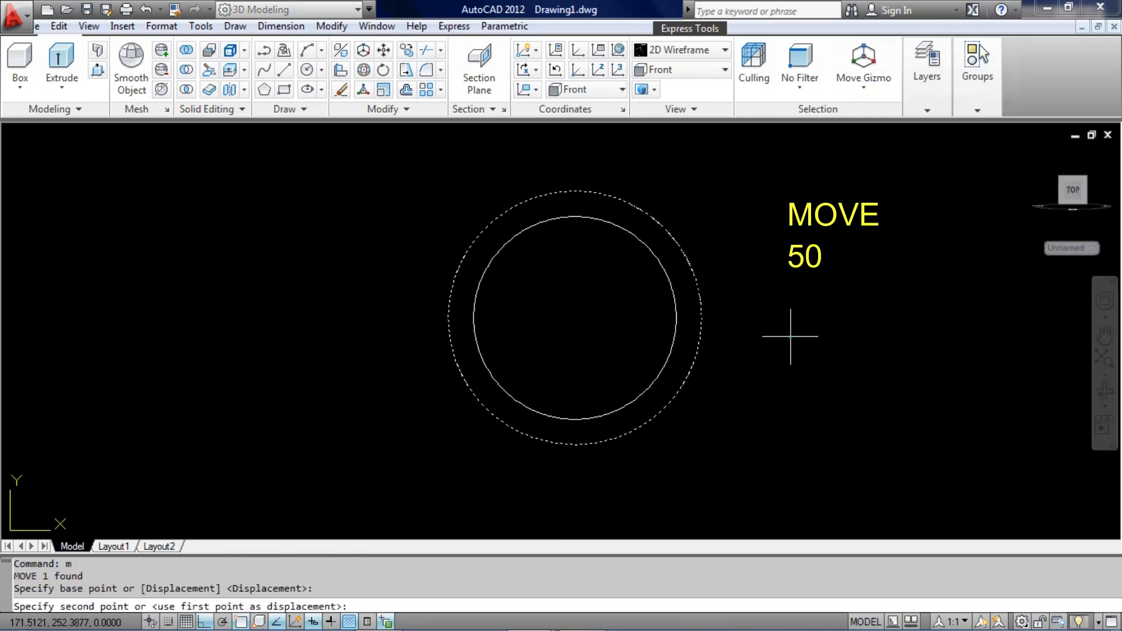
text(50)
key(Return)
- Draw a circle with a diameter of 45 concentric with the topmost circle
scroll(734, 275, down, 2)
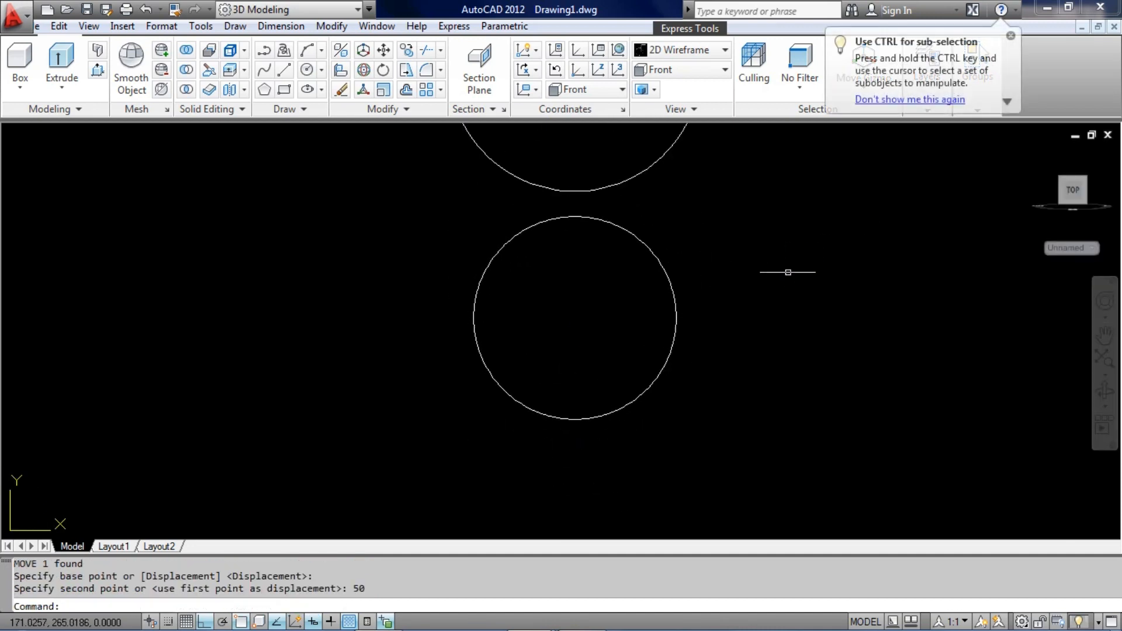
scroll(618, 296, up, 2)
scroll(618, 296, up, 1)
scroll(664, 296, down, 1)
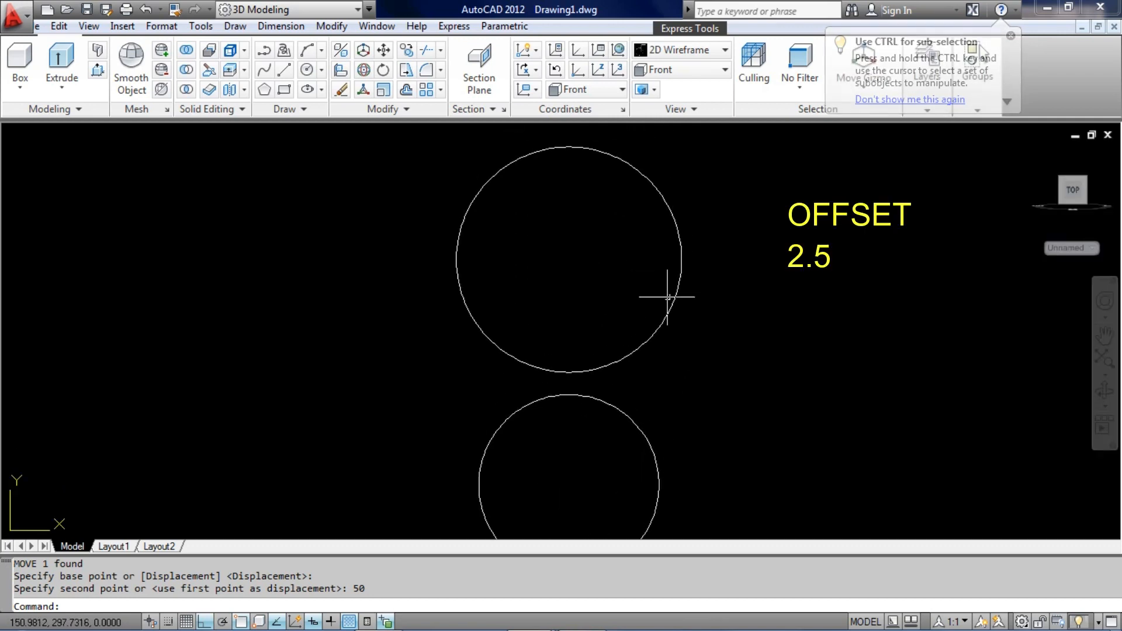
text(c)
key(Return)
click(568, 256)
text(d)
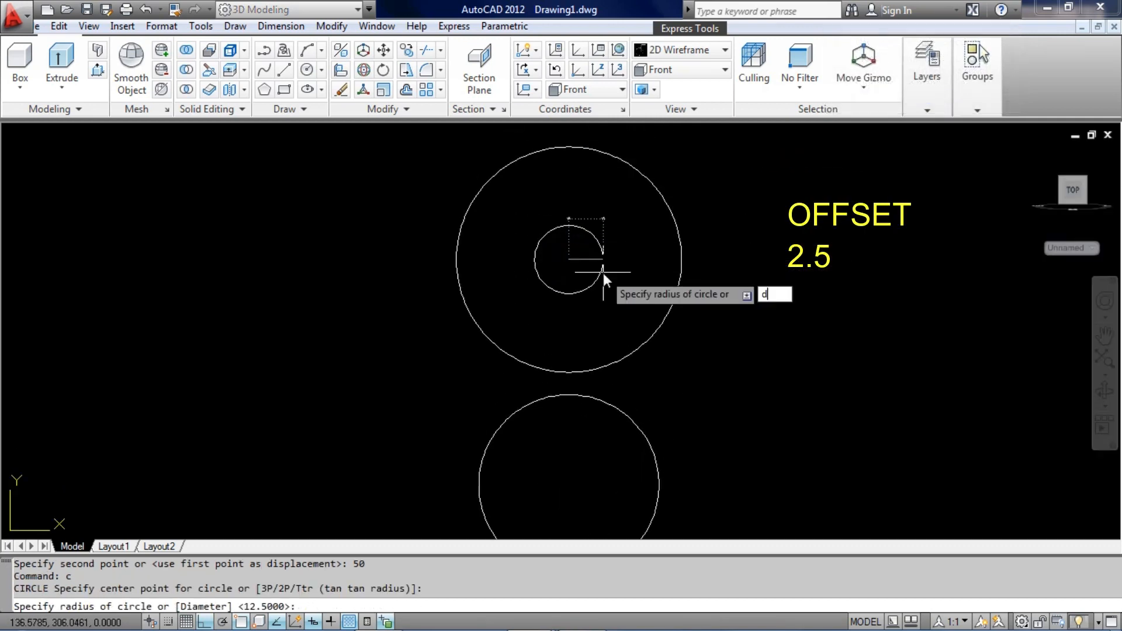
key(Return)
text(45)
key(Return)
- Draw a horizontal construction line through the centre of the topmost concentric circles
scroll(610, 292, down, 3)
scroll(597, 296, up, 2)
text(xl)
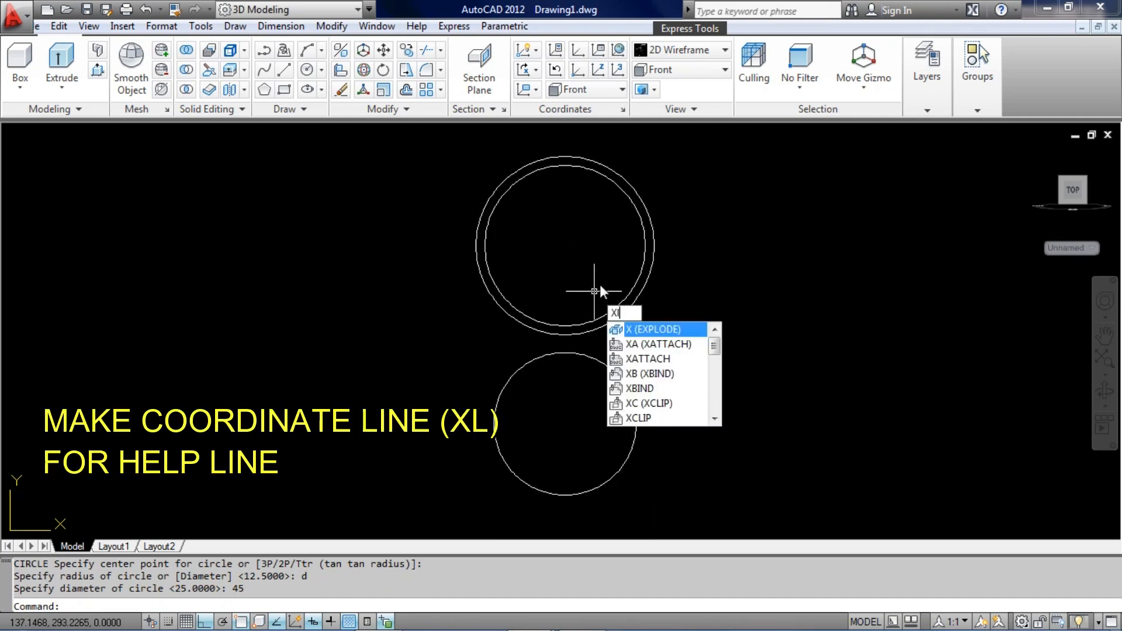
key(Return)
click(564, 245)
click(723, 245)
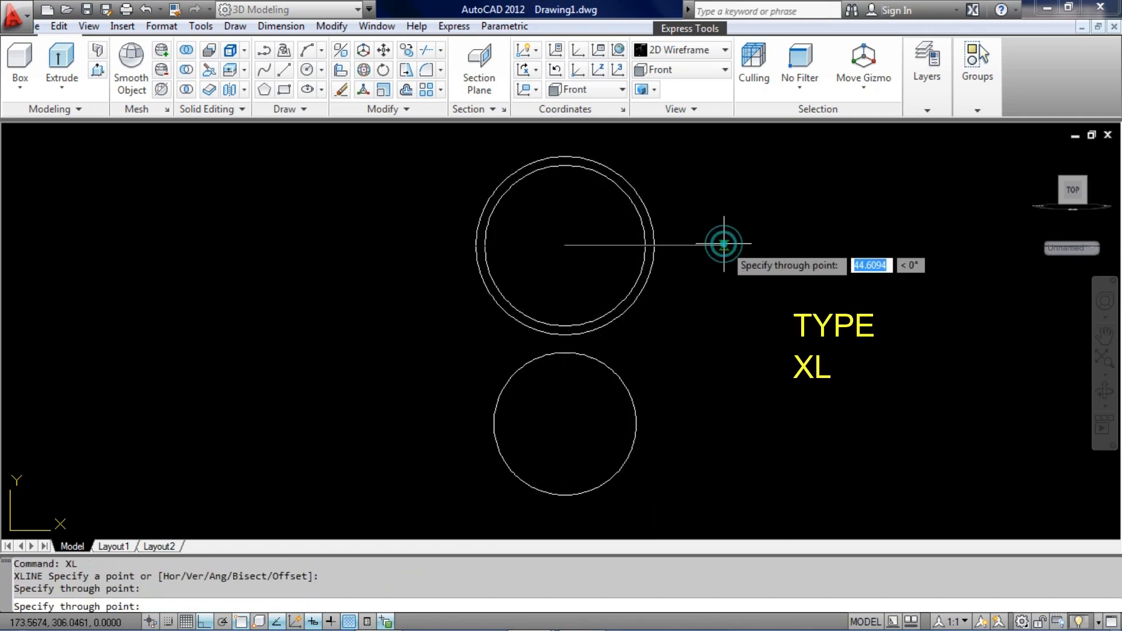
key(Return)
- Offset the horizontal construction line by 5 both above and below
click(723, 244)
text(o)
key(Return)
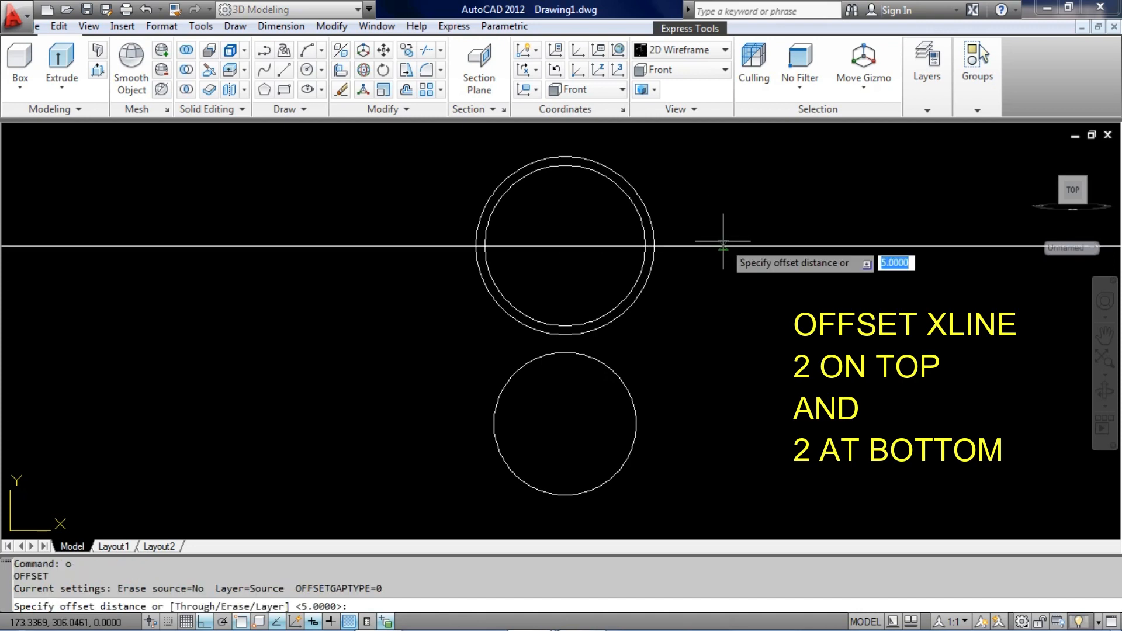
key(Return)
click(699, 267)
click(699, 246)
click(699, 207)
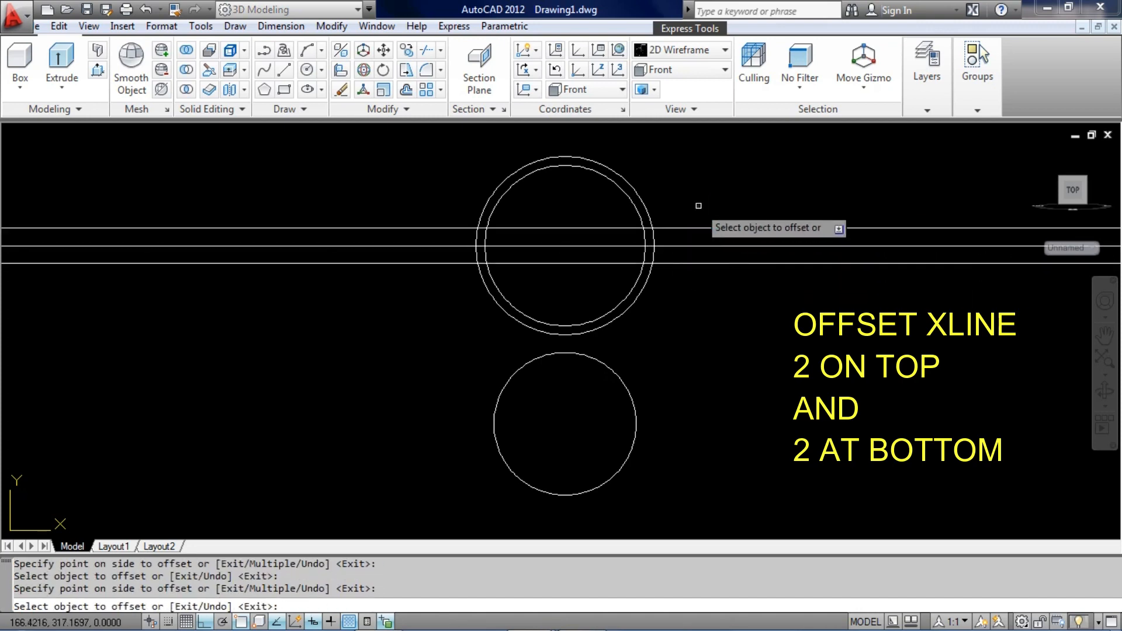
key(Return)
- Start a polyline at the bottom circle's centre and run it through the left quadrants of the lowest three circles, with Ortho off for the slanted segments
scroll(703, 200, down, 2)
scroll(704, 200, down, 1)
middle_drag(668, 362, 670, 241)
scroll(503, 376, up, 2)
middle_drag(504, 376, 453, 449)
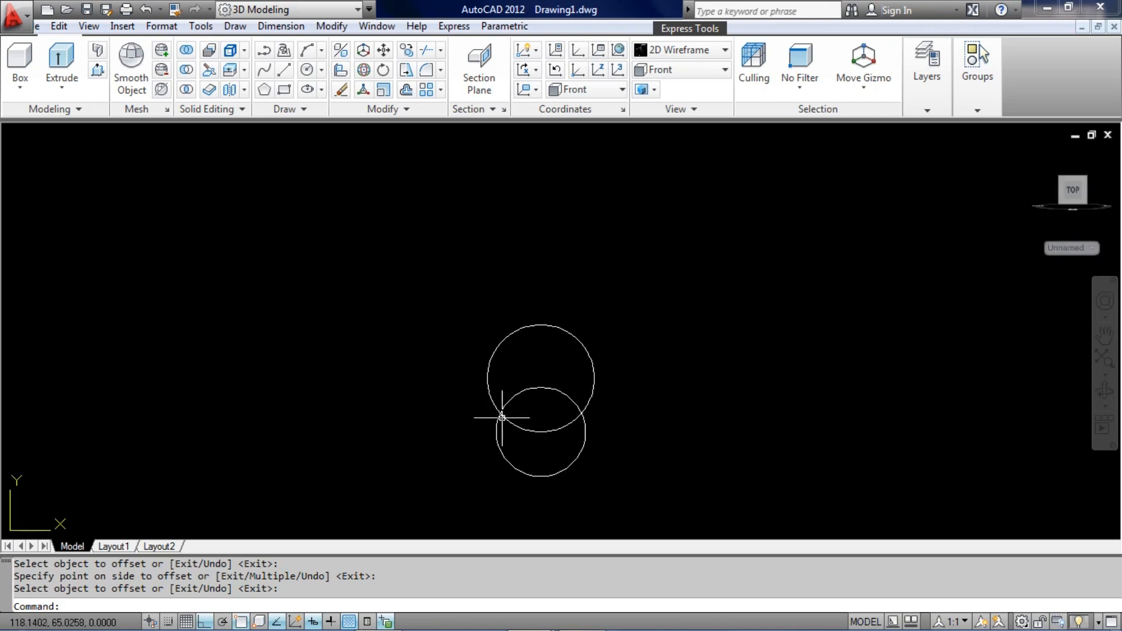
key(Return)
scroll(502, 417, up, 3)
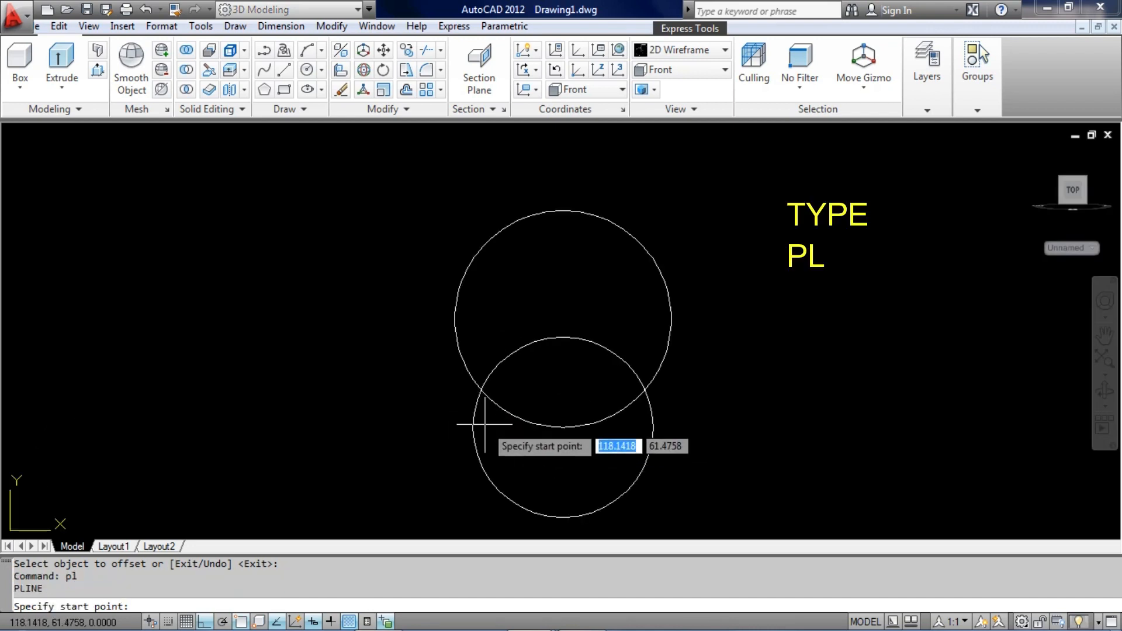
click(562, 427)
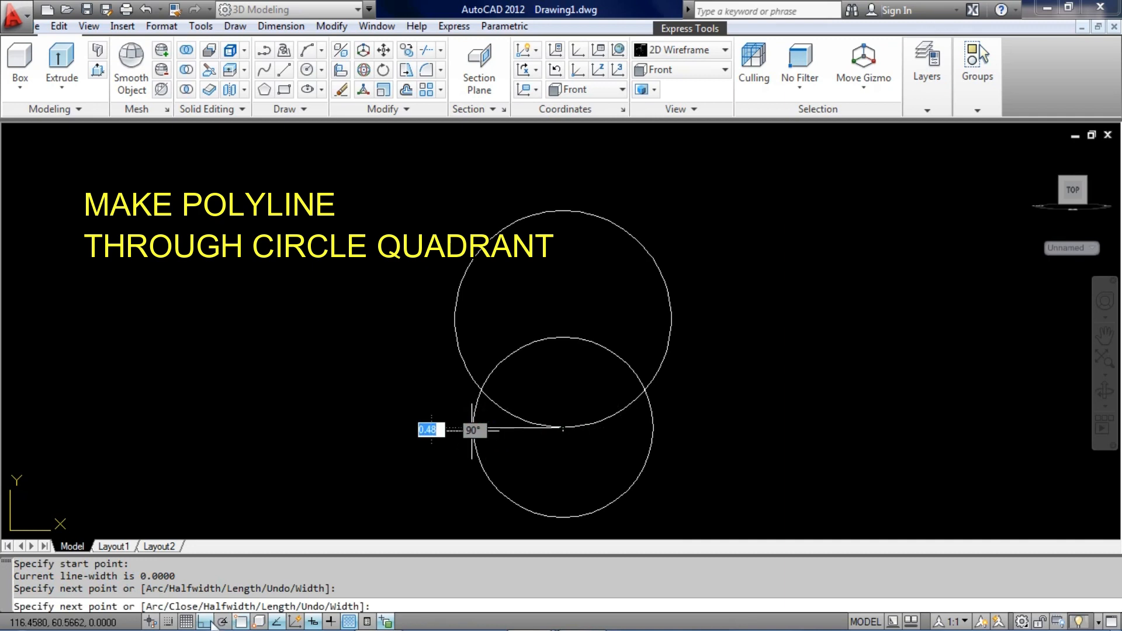
key(F8)
scroll(520, 388, down, 1)
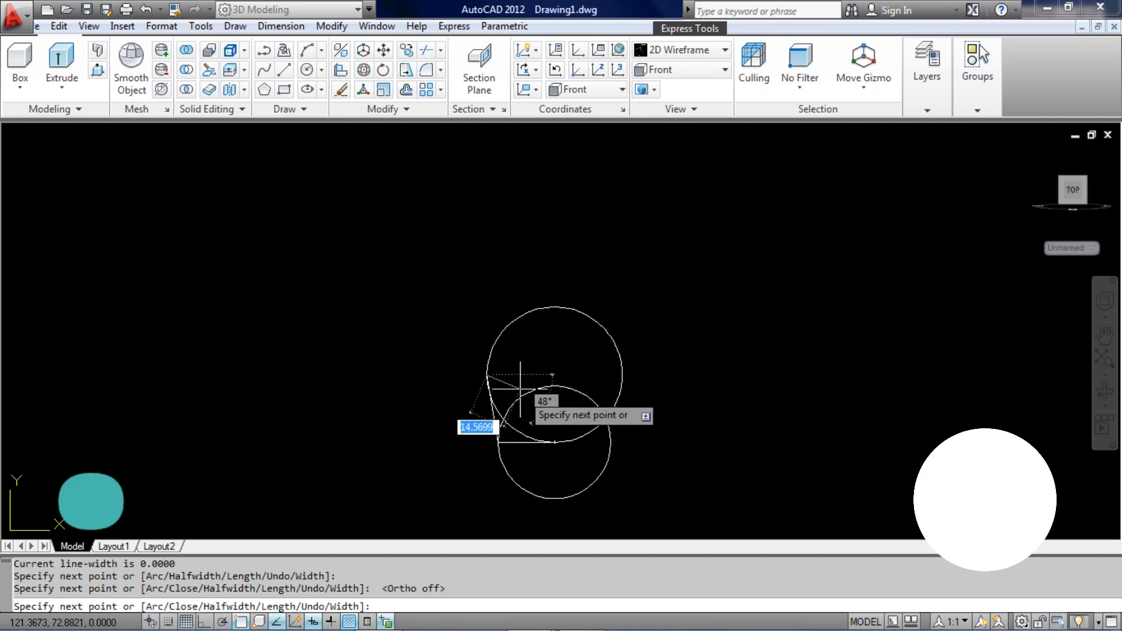
scroll(503, 467, down, 2)
scroll(473, 230, up, 4)
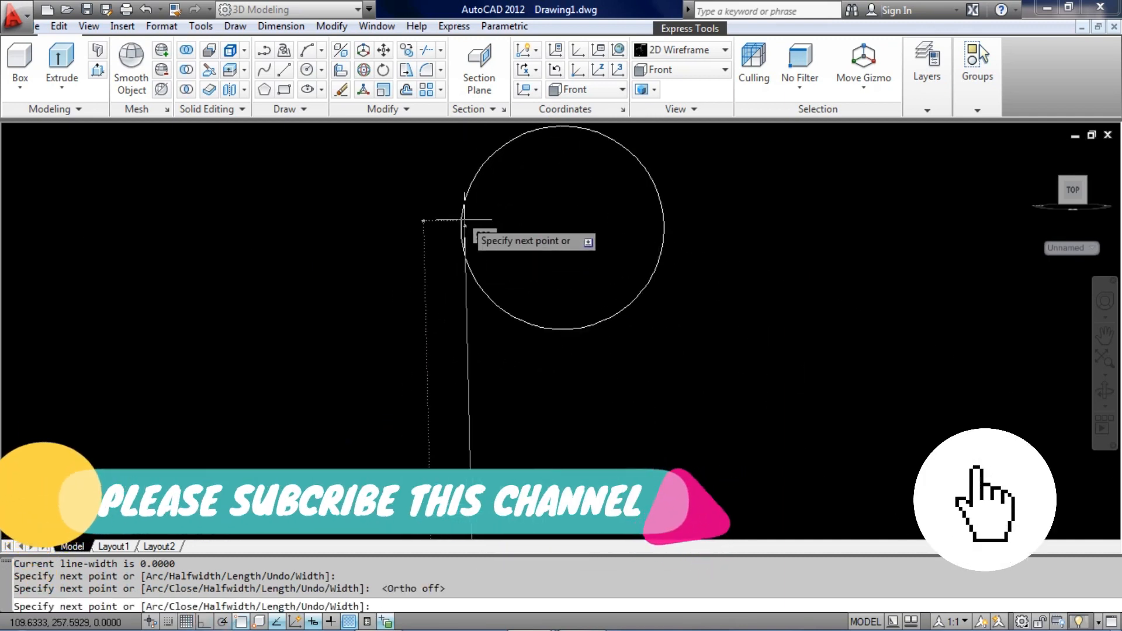
scroll(464, 223, up, 1)
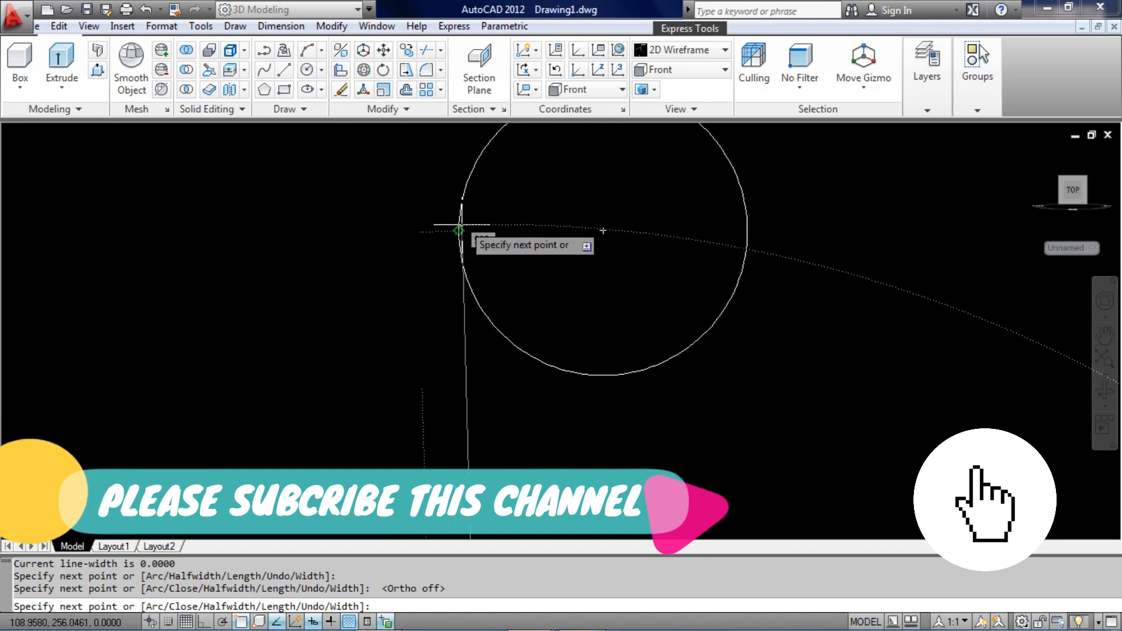
click(458, 230)
- Finish the polyline through the topmost inner circle's lower-line intersection, the outer circle's left quadrant, and the inner circle's upper-line intersection
scroll(468, 301, down, 2)
middle_drag(475, 306, 476, 466)
scroll(478, 313, up, 2)
scroll(378, 348, up, 3)
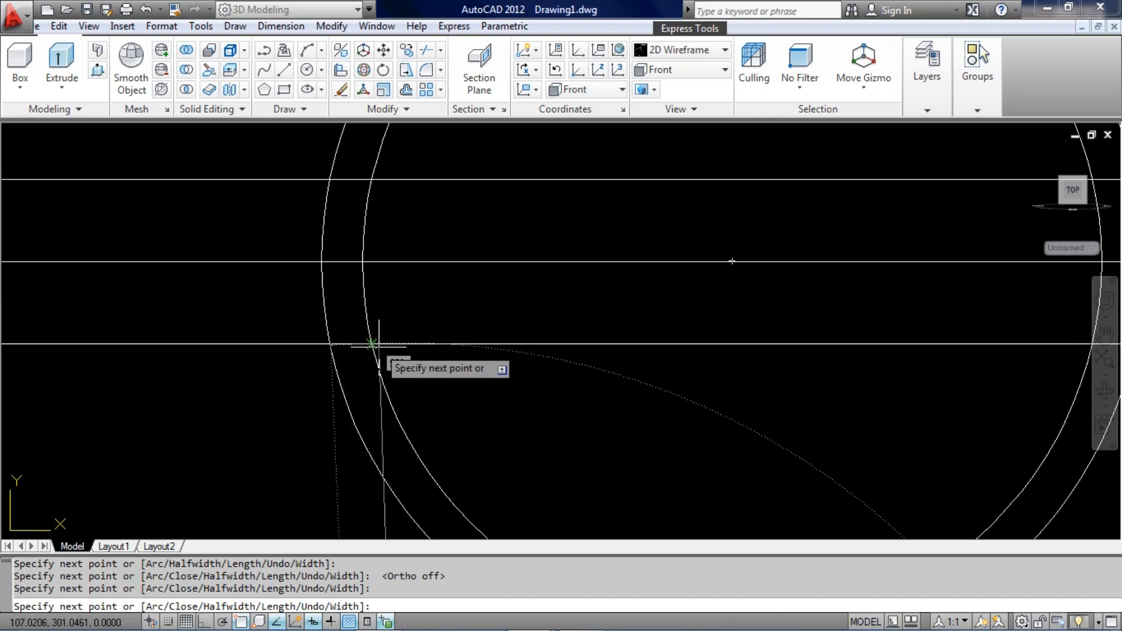
click(377, 345)
click(321, 261)
click(371, 178)
middle_drag(371, 179, 335, 313)
key(Return)
- Erase the two topmost concentric circles and the circle directly below them
scroll(386, 313, down, 2)
click(501, 277)
click(422, 183)
scroll(422, 183, down, 7)
scroll(456, 237, up, 4)
middle_drag(456, 237, 466, 266)
click(507, 387)
click(487, 365)
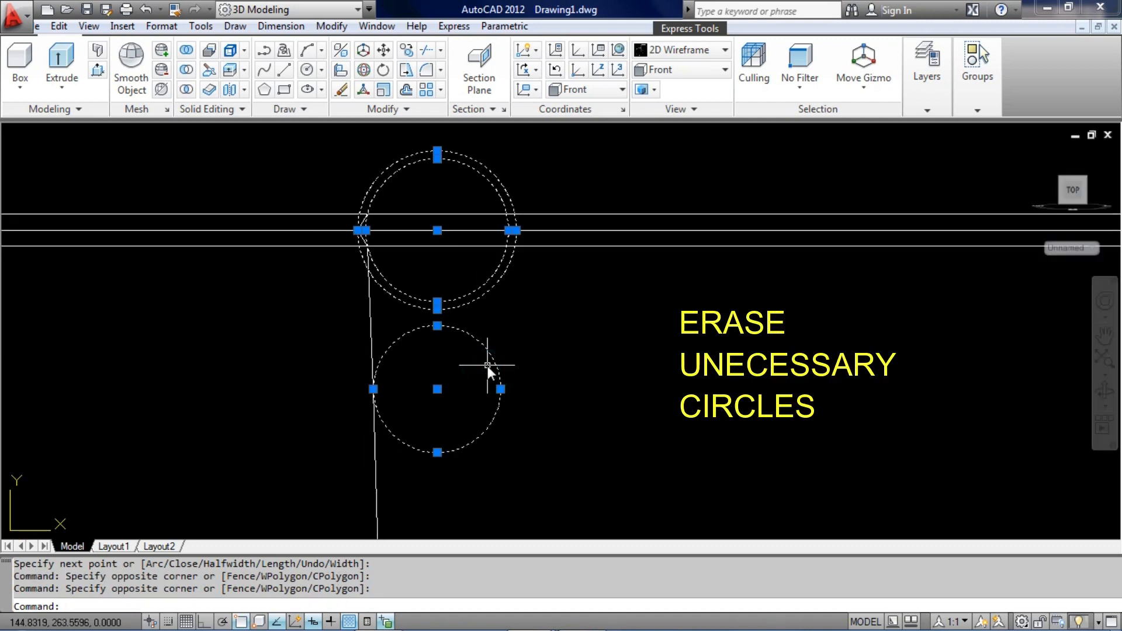
text(e)
key(Return)
- Draw a vertical construction line through the centre of the lower circles with Ortho on
scroll(368, 284, up, 2)
scroll(306, 268, down, 5)
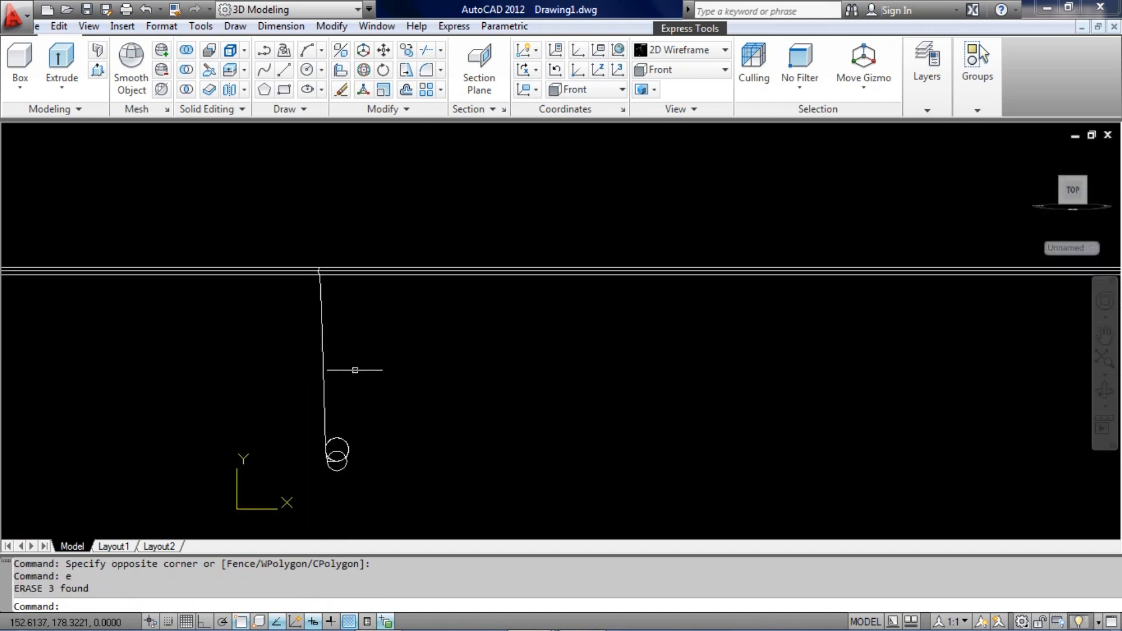
text(XL)
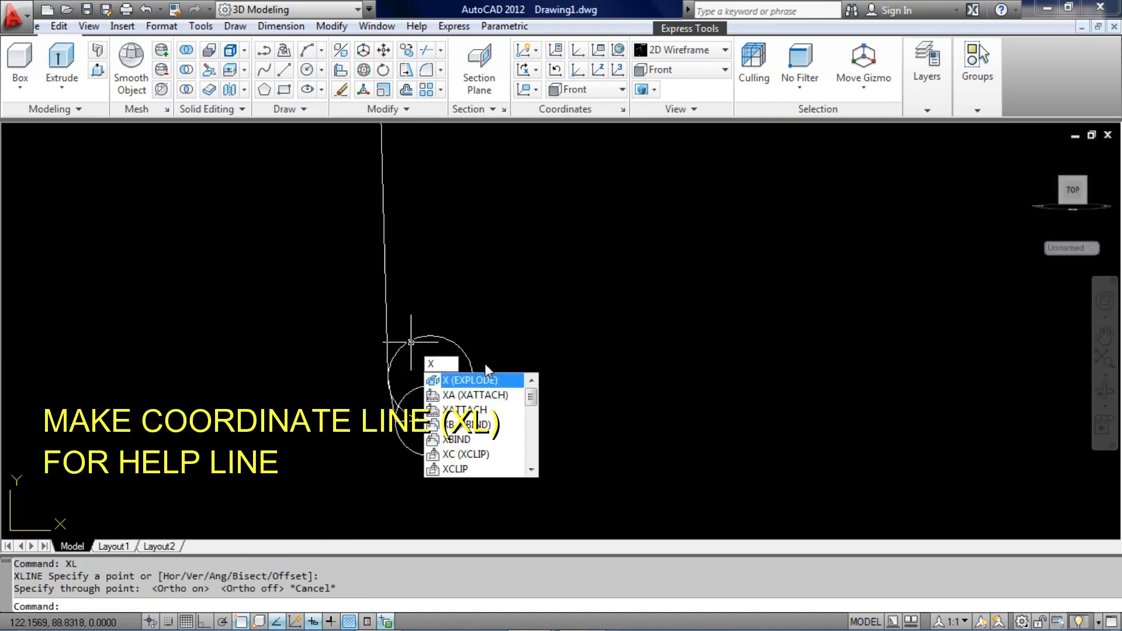
key(Return)
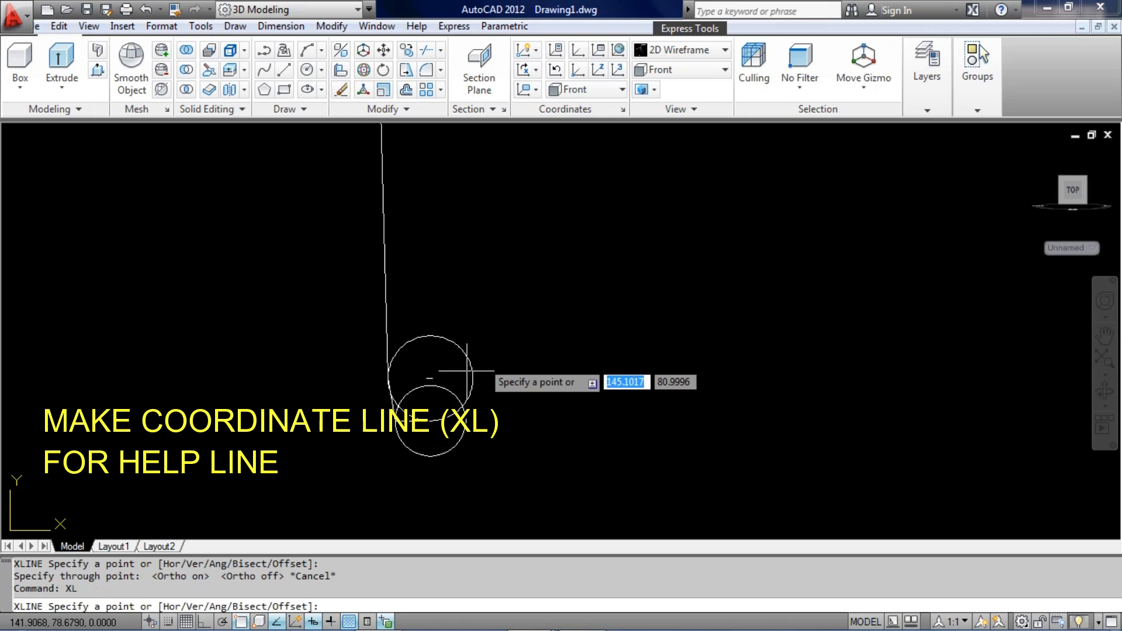
click(429, 372)
key(F8)
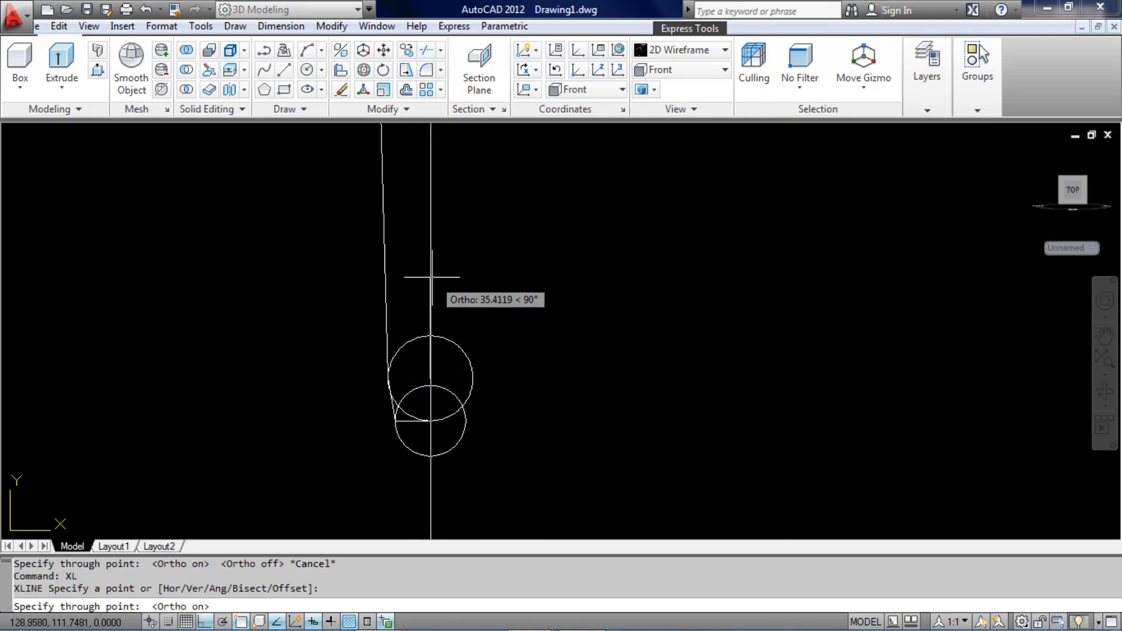
click(430, 276)
key(Return)
- Erase the three horizontal construction lines at the top of the profile
scroll(468, 356, down, 4)
middle_drag(459, 205, 449, 265)
scroll(453, 264, up, 5)
click(531, 287)
click(464, 189)
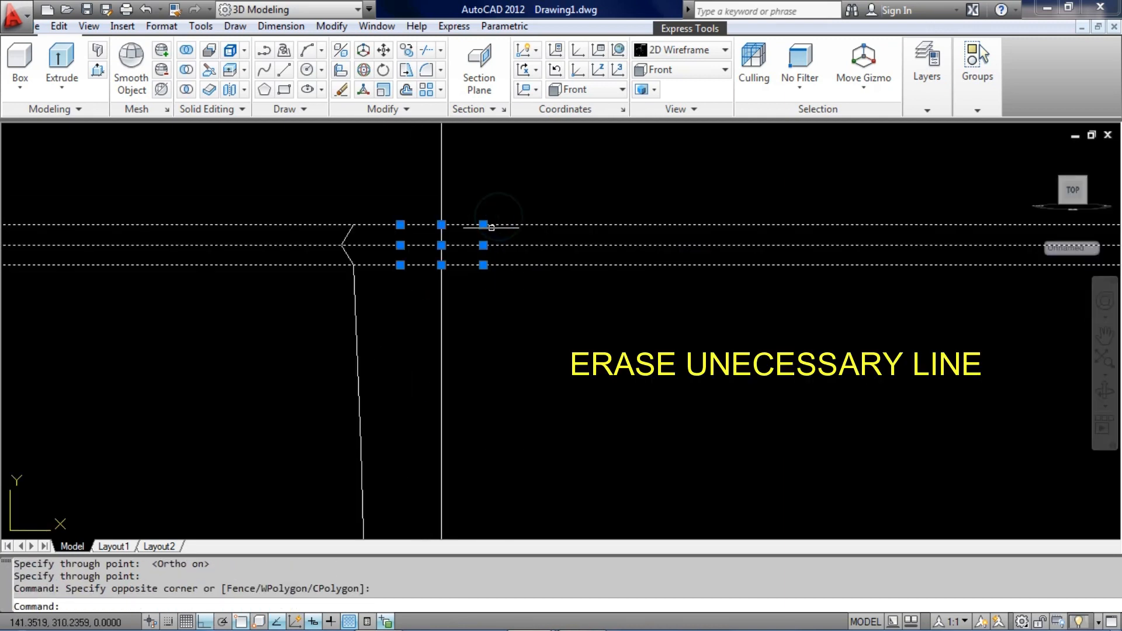
text(e)
key(Return)
- Draw a horizontal line from the polyline's upper end to the vertical centre line
scroll(380, 233, up, 4)
text(l)
key(Return)
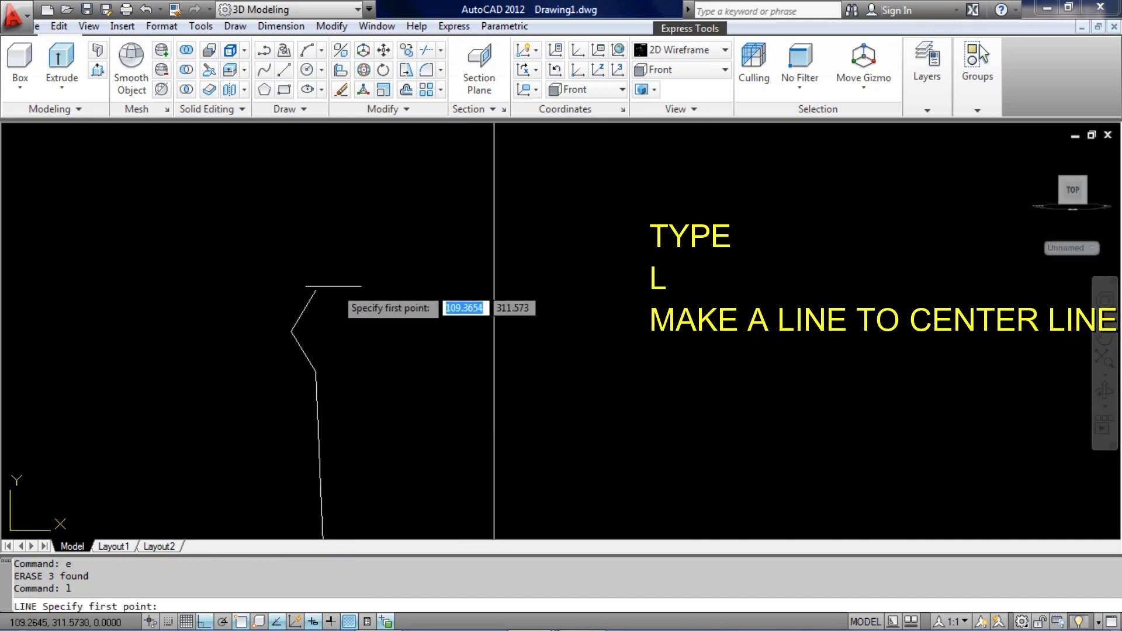
click(315, 288)
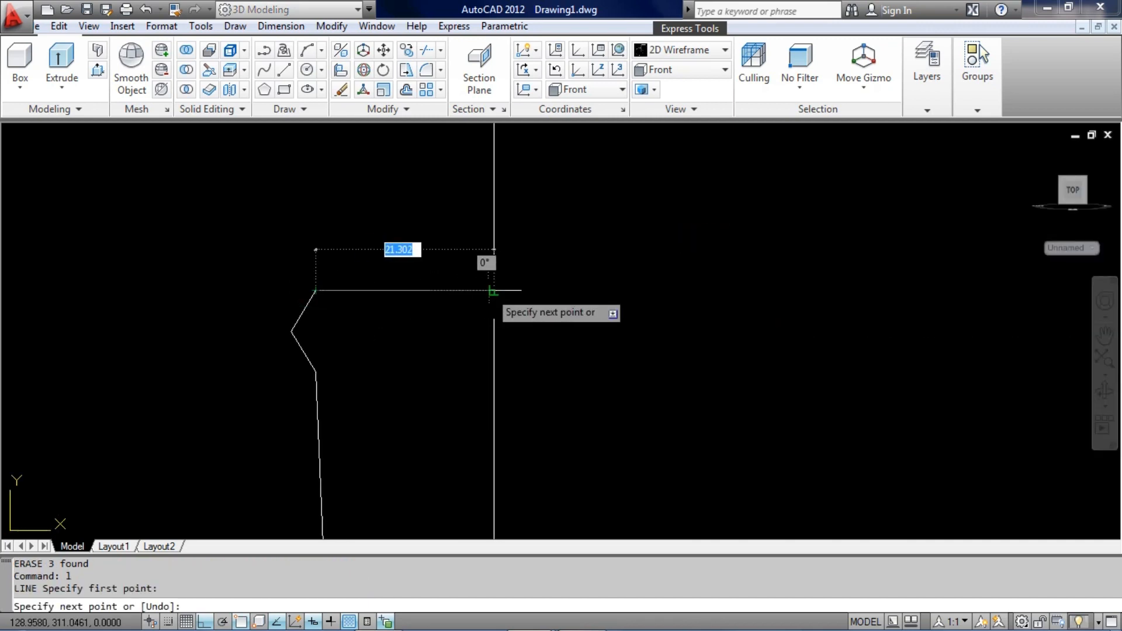
click(495, 290)
key(Return)
- Join the new horizontal line and the profile polyline into one polyline
scroll(462, 302, up, 3)
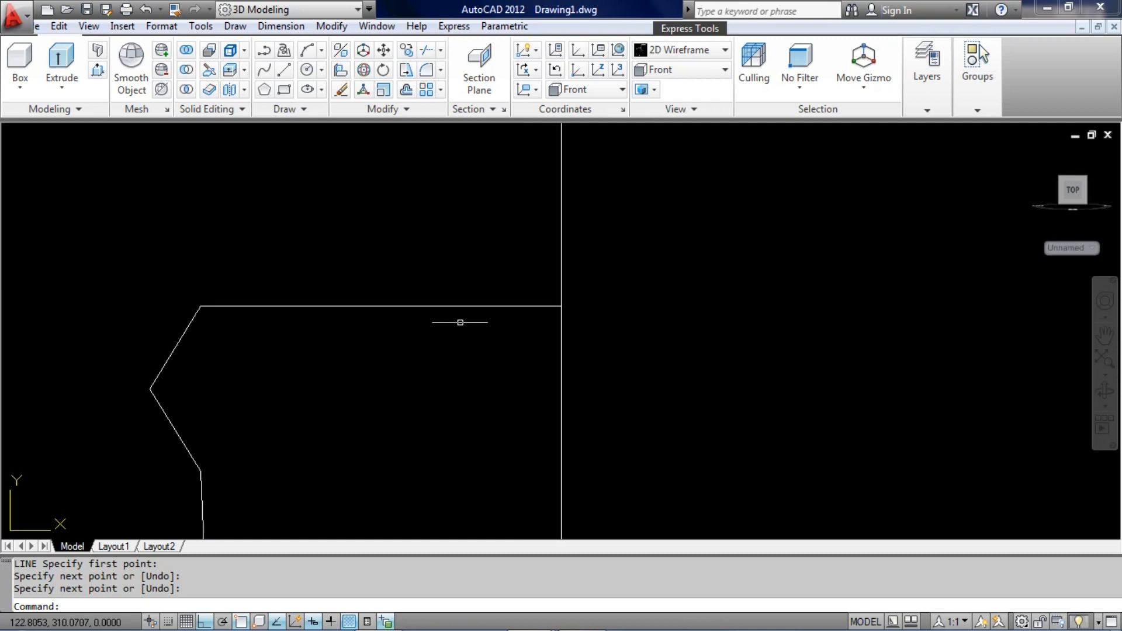
click(584, 315)
click(278, 353)
click(338, 328)
click(182, 390)
text(j)
key(Return)
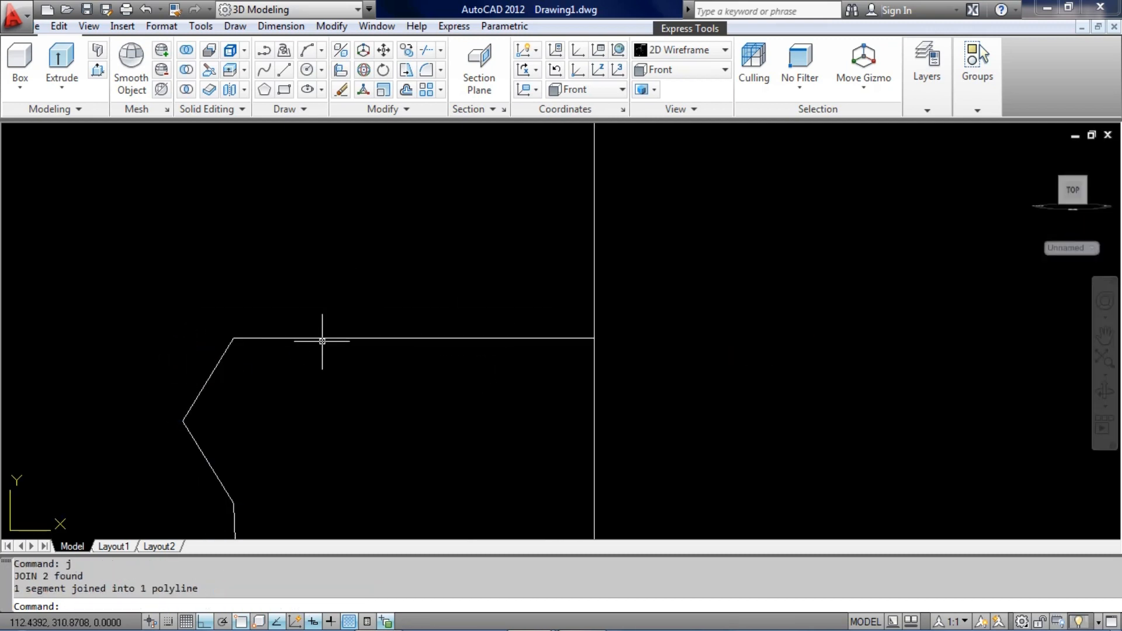
- Draw a 22-unit line leftward from the intersection of the profile's top edge and the centre line
text(l)
key(Return)
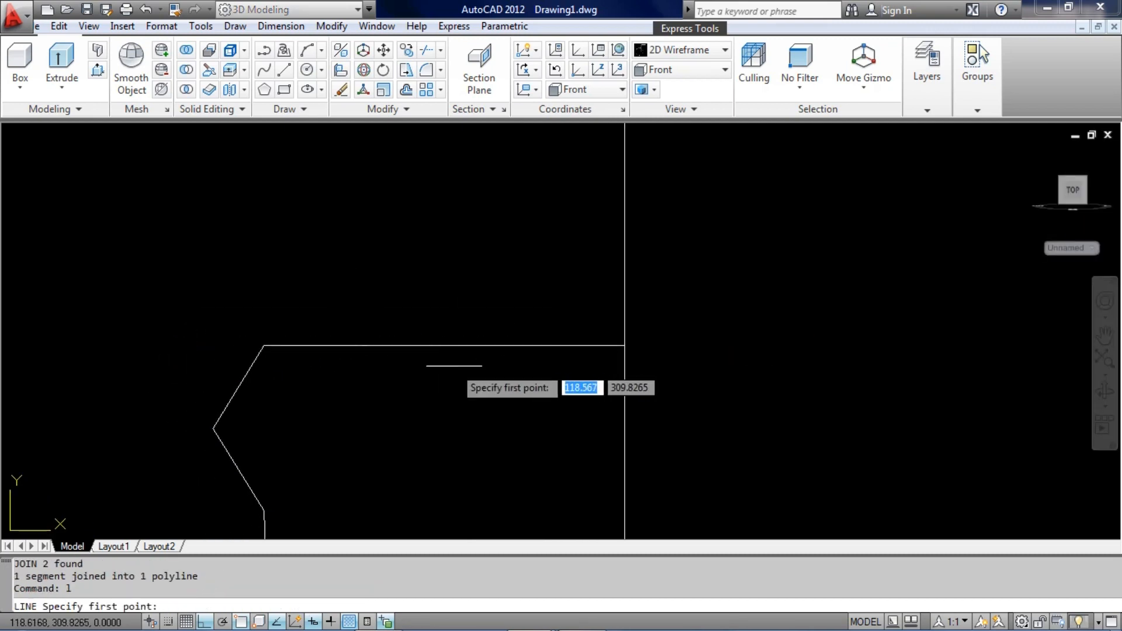
click(625, 346)
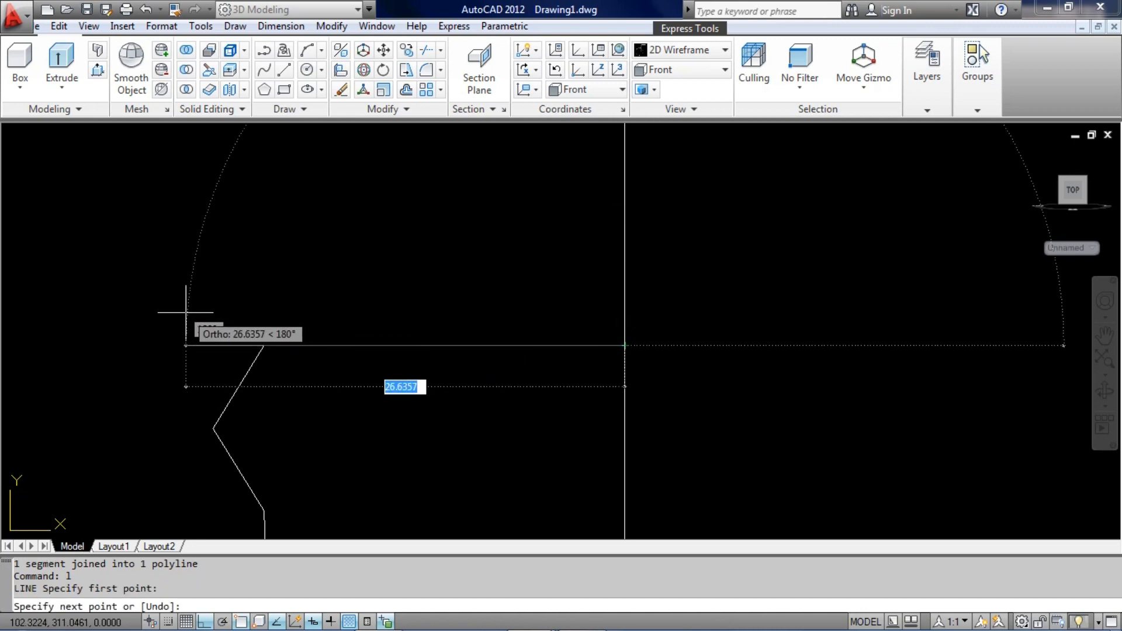
text(2)
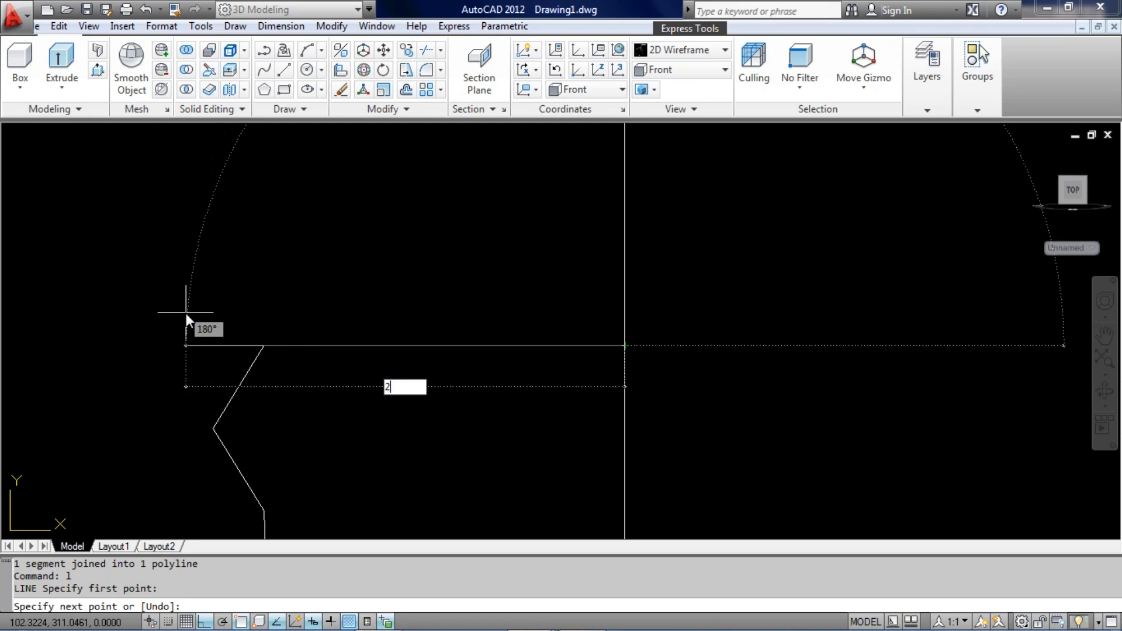
text(2)
key(Return)
key(Return)
- Draw a 2-unit vertical line upward from the left end of the 22-unit line
scroll(273, 367, up, 3)
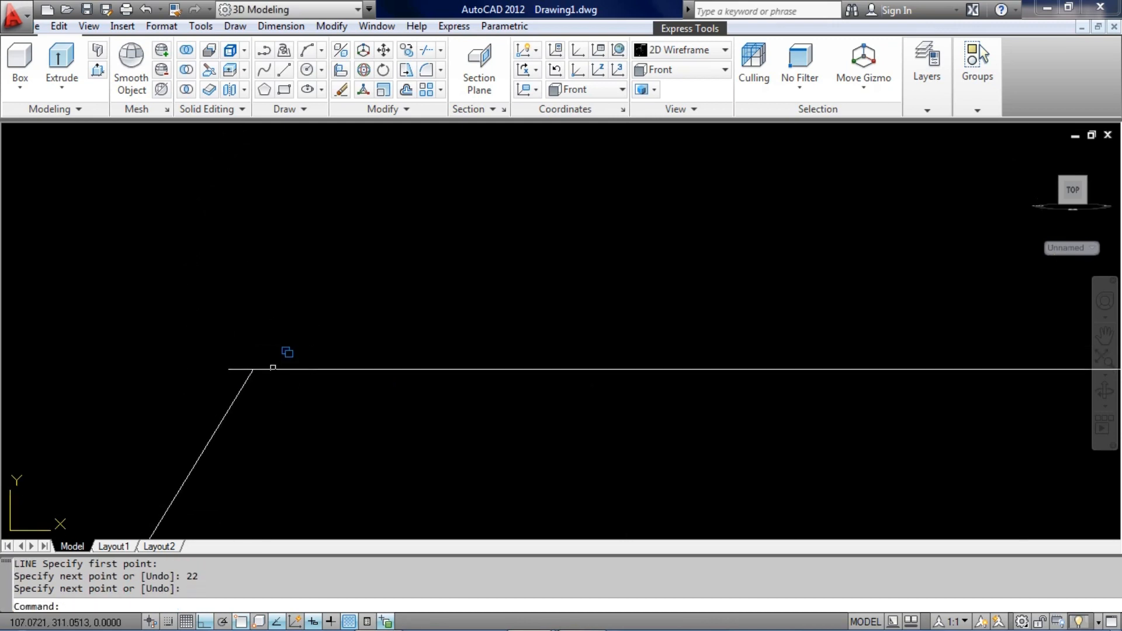
scroll(213, 341, up, 3)
text(l)
key(Return)
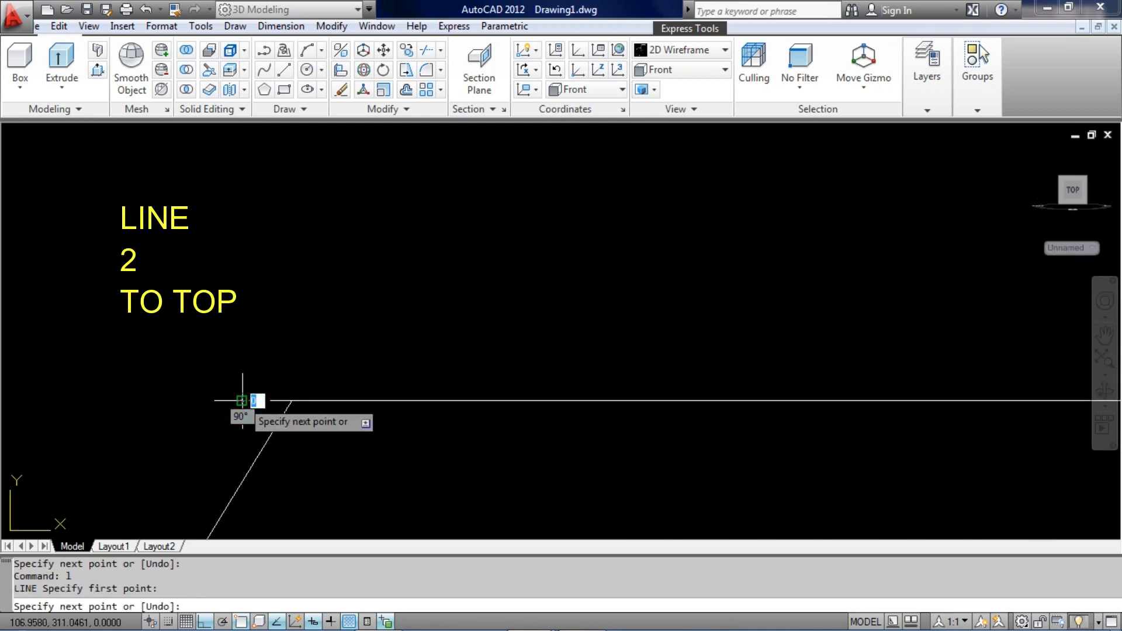
text(2)
key(Return)
key(Return)
- Draw a horizontal line about 2.7 units long rightward from the upper end of the 2-unit vertical line
scroll(253, 305, down, 2)
scroll(218, 434, down, 4)
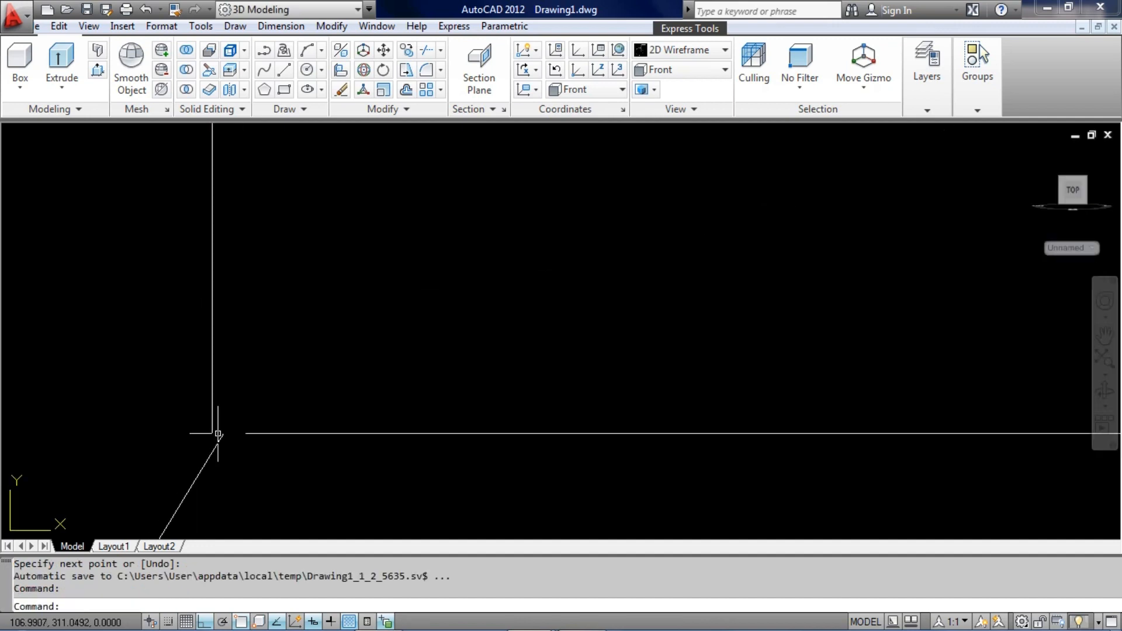
scroll(218, 433, up, 2)
click(217, 433)
click(209, 401)
click(143, 366)
scroll(203, 461, down, 5)
scroll(210, 446, up, 3)
scroll(230, 333, down, 5)
text(l)
key(Return)
click(212, 299)
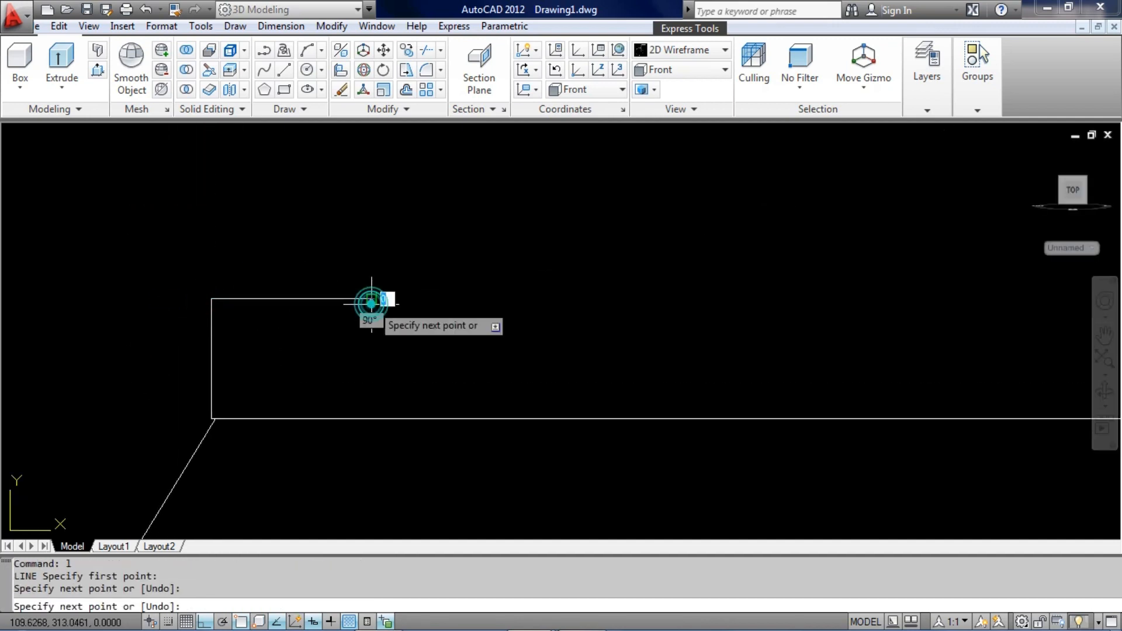
key(Return)
- Extend the short horizontal line to the vertical centre line
click(371, 316)
click(331, 269)
scroll(334, 325, down, 2)
middle_drag(874, 334, 734, 335)
click(956, 316)
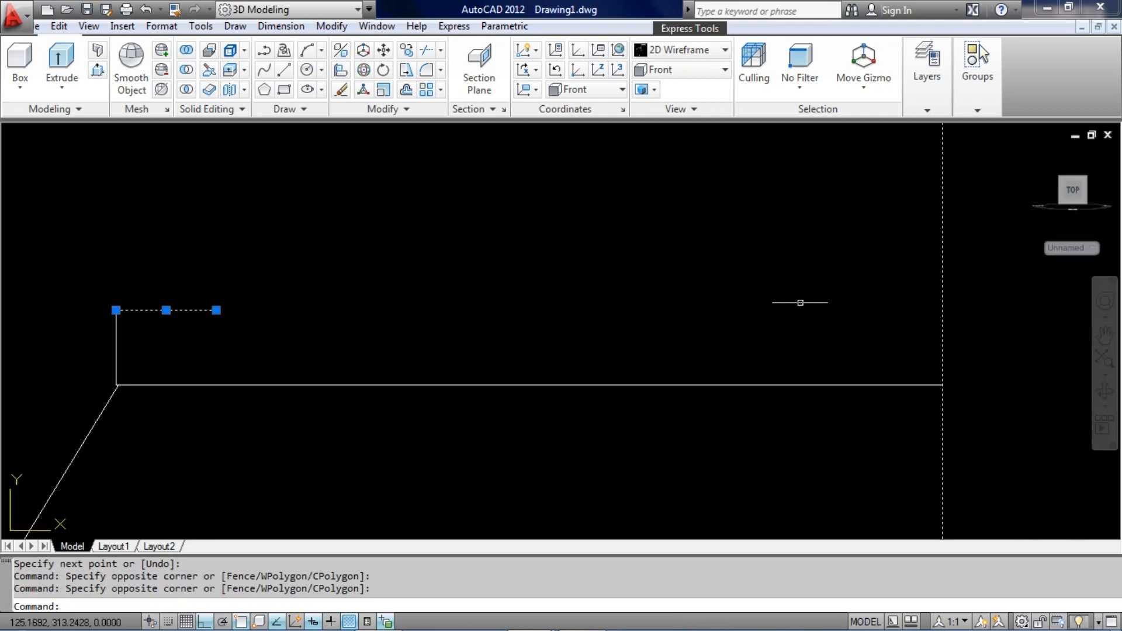
text(ex)
key(Return)
click(818, 332)
click(188, 268)
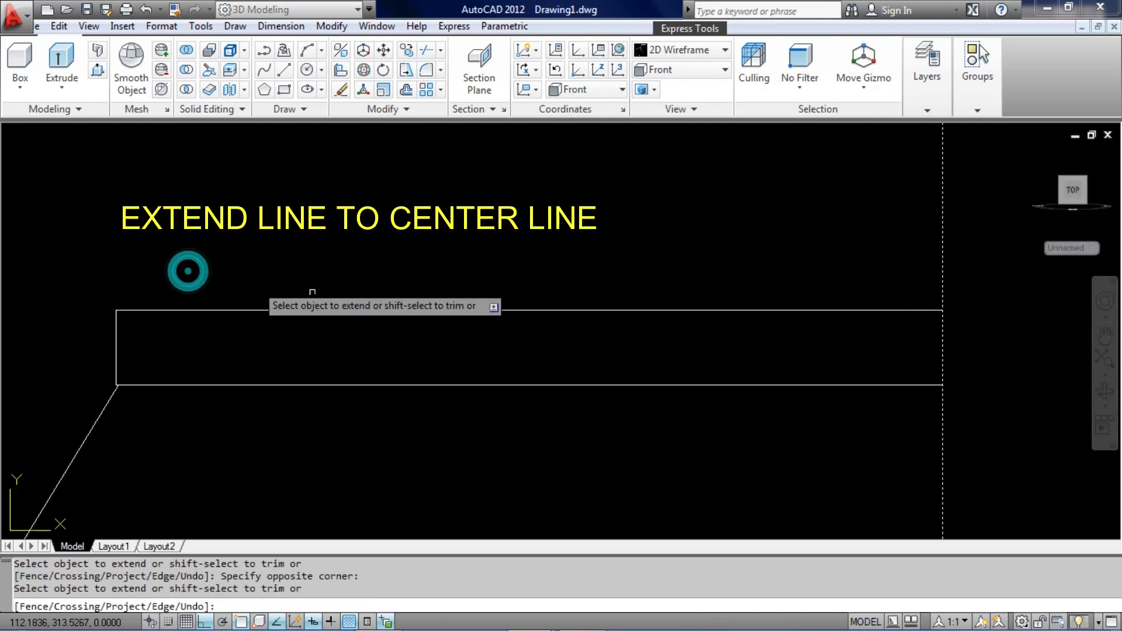
key(Return)
- Draw a vertical line along the centre line from the extended line's end down to the profile's top edge
middle_drag(851, 354, 778, 341)
text(l)
key(Return)
click(870, 297)
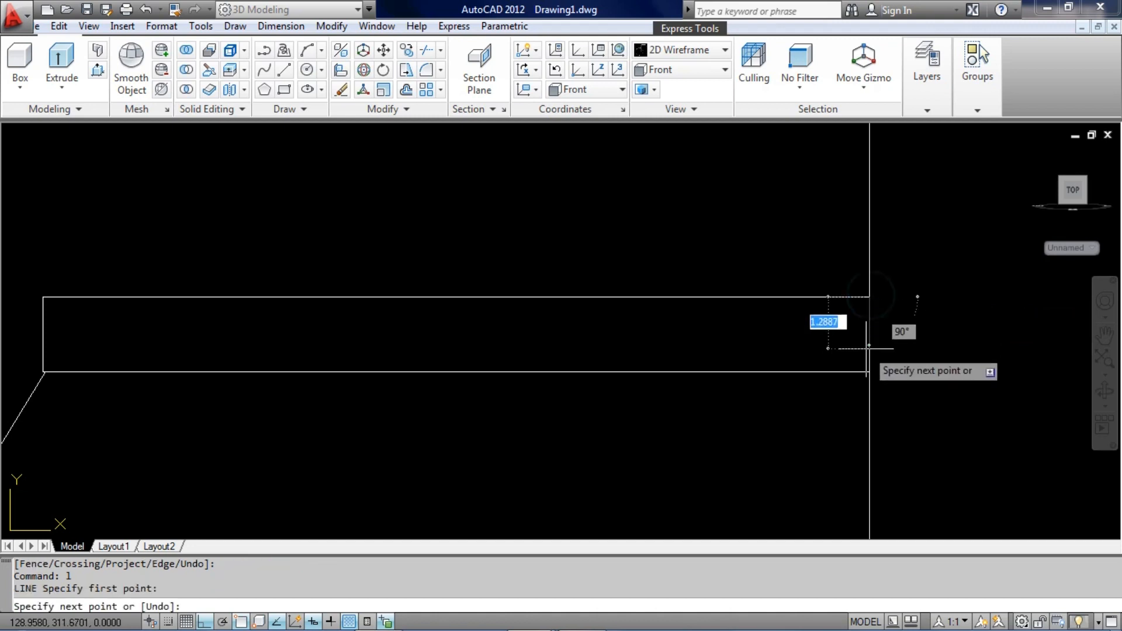
click(869, 372)
key(Return)
- Join the left, upper and centre-line sides of the 2-unit-high block into one polyline
middle_drag(719, 313, 724, 313)
click(824, 275)
click(983, 423)
click(377, 313)
click(38, 271)
middle_drag(189, 254, 358, 286)
text(j)
key(Return)
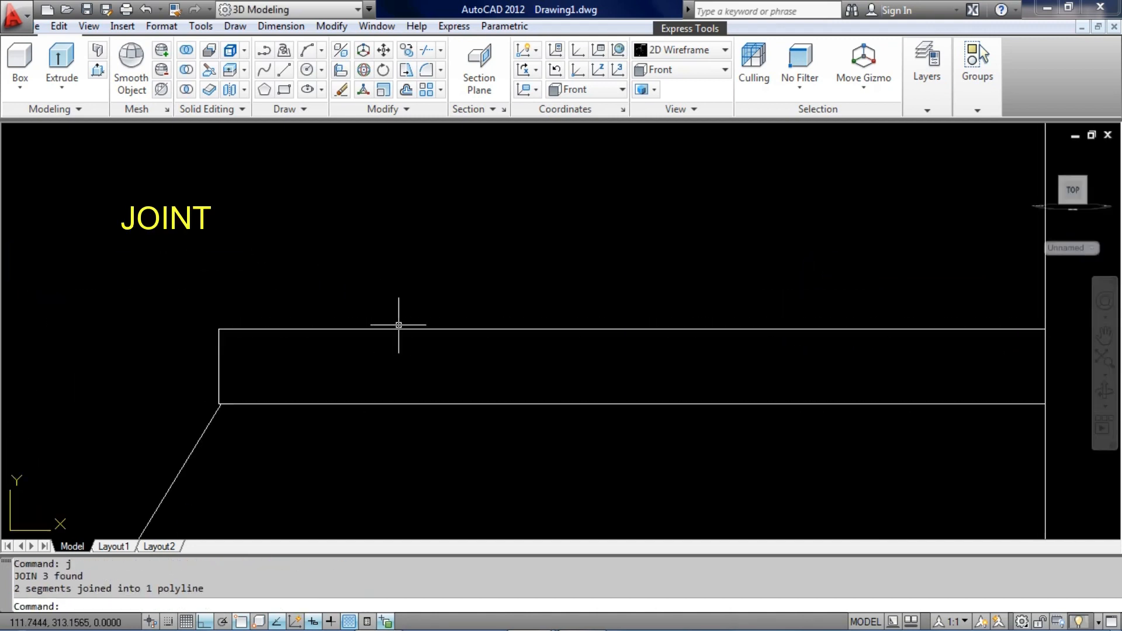
- Offset the vertical centre line 20 units to the left
middle_drag(393, 323, 396, 339)
middle_drag(599, 335, 566, 339)
middle_drag(657, 302, 578, 321)
middle_drag(656, 330, 608, 343)
click(826, 300)
key(Escape)
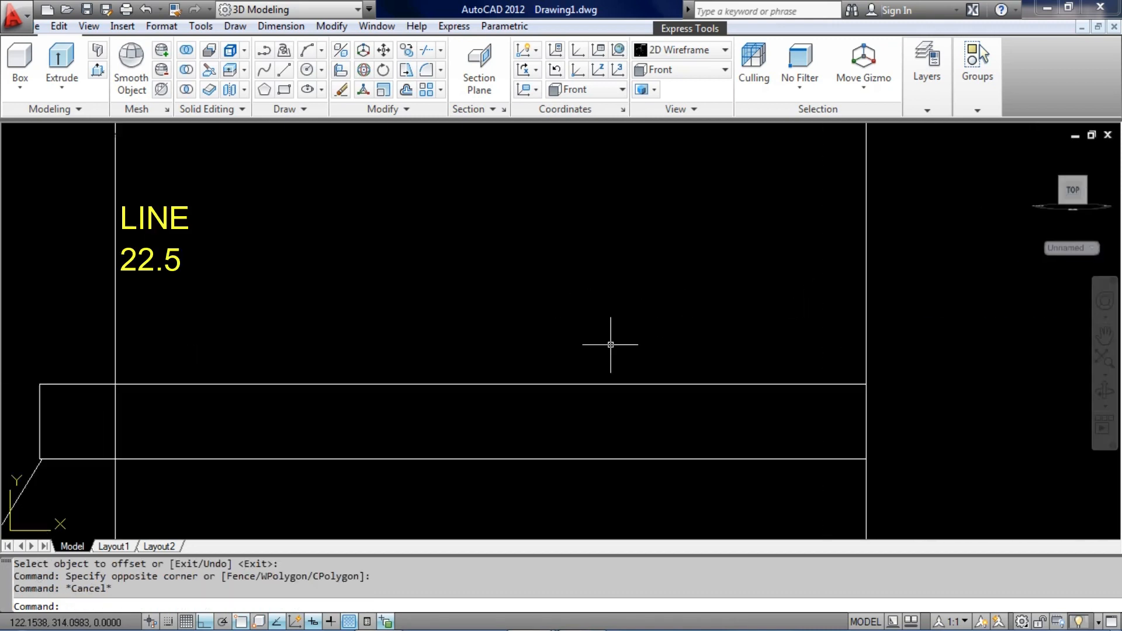
- Draw a horizontal line from the block's upper corner on the centre line leftward past the block's left edge
text(l)
key(Return)
click(866, 384)
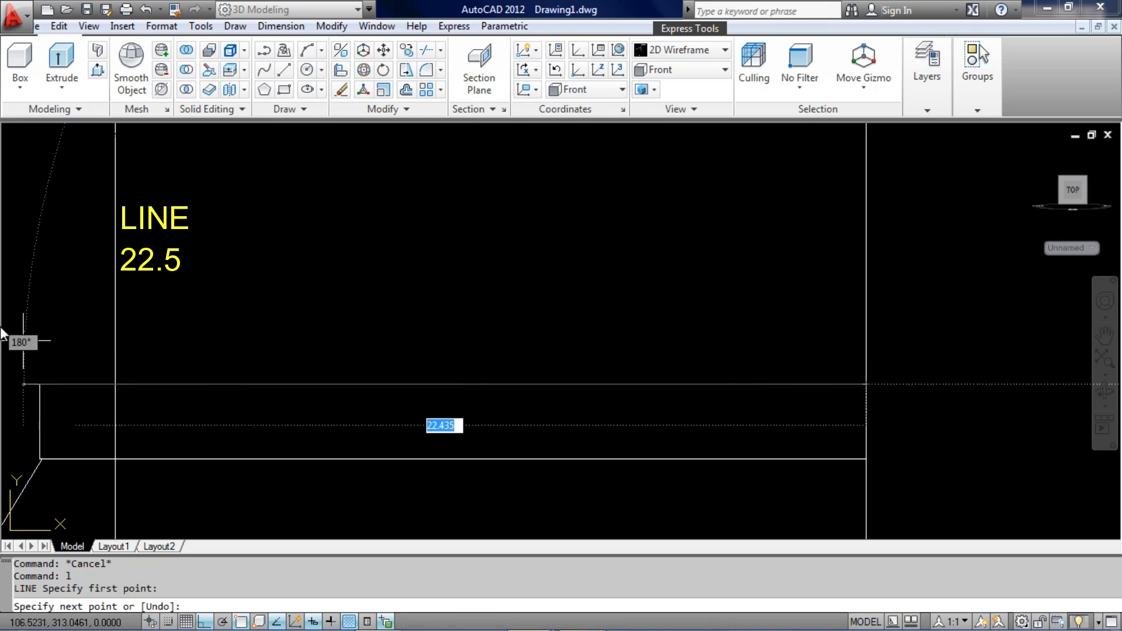
middle_drag(9, 379, 176, 348)
click(157, 324)
key(Return)
- Move the overhanging horizontal line up by 2 units
click(190, 373)
click(140, 316)
middle_drag(128, 295, 108, 323)
text(m)
key(Return)
click(129, 308)
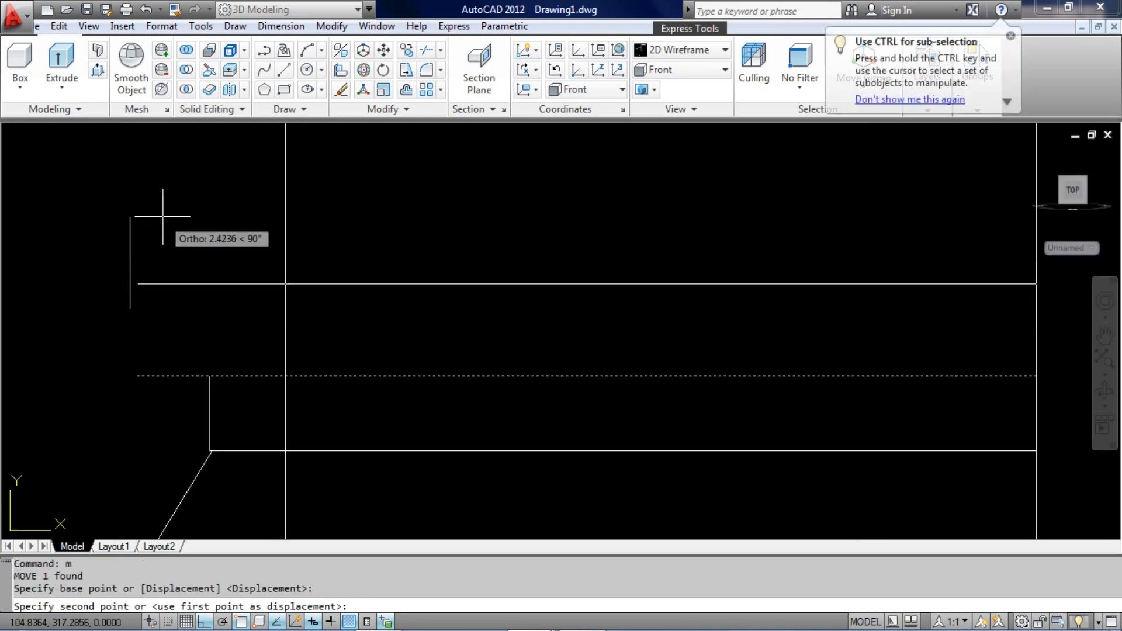
text(2)
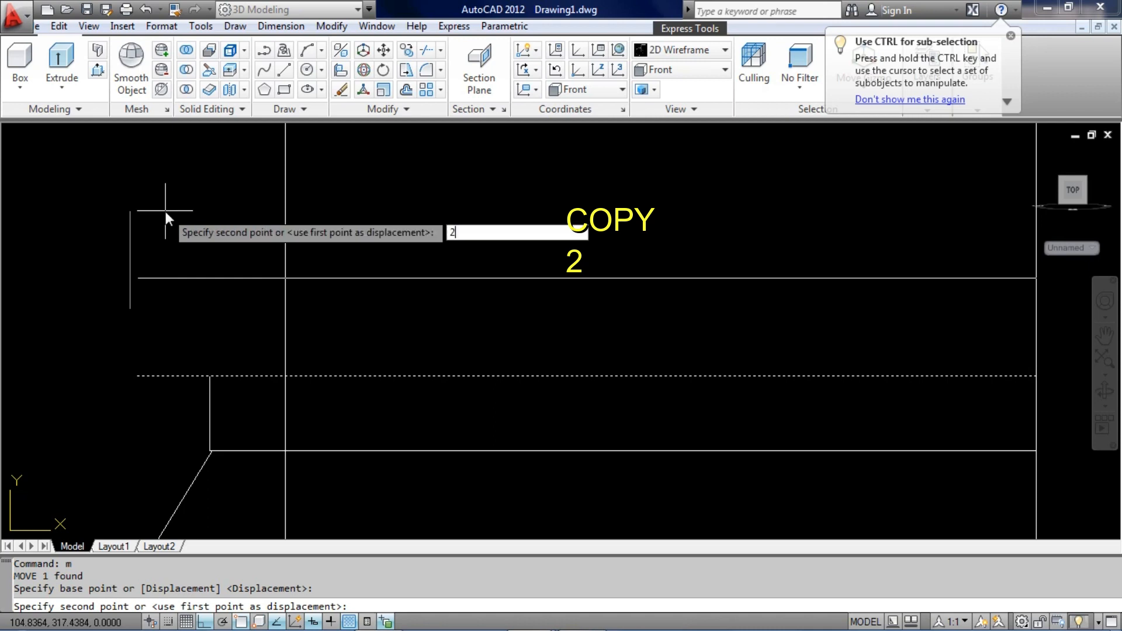
key(Return)
- Draw a rectangle from the raised line's intersection with the offset line to the block's upper corner on the centre line
text(rec)
key(Return)
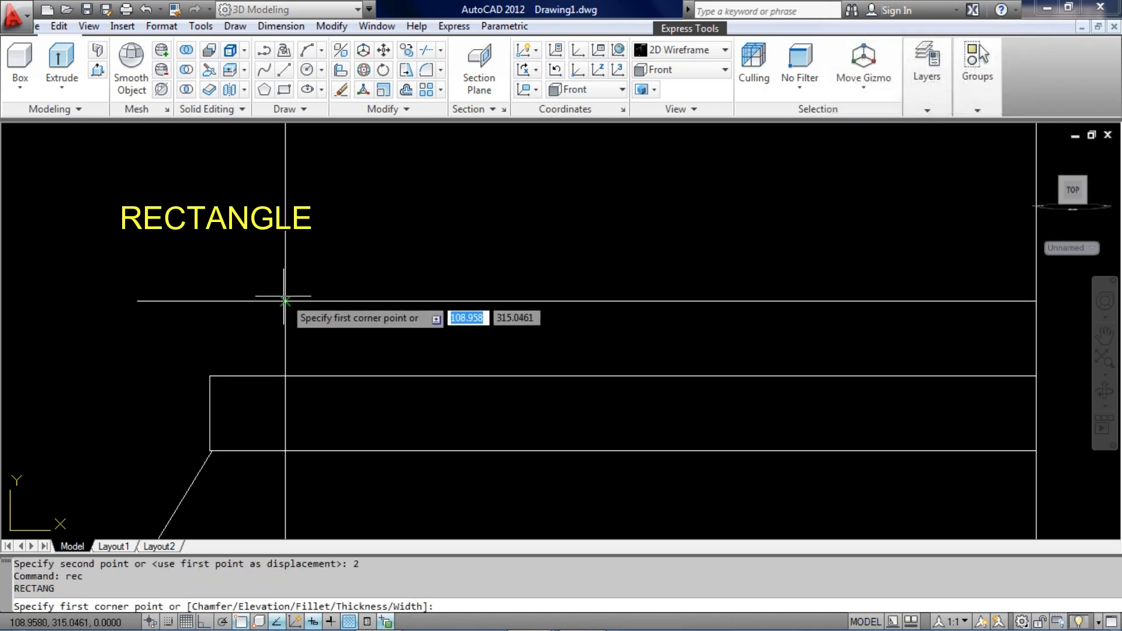
click(285, 301)
click(1035, 375)
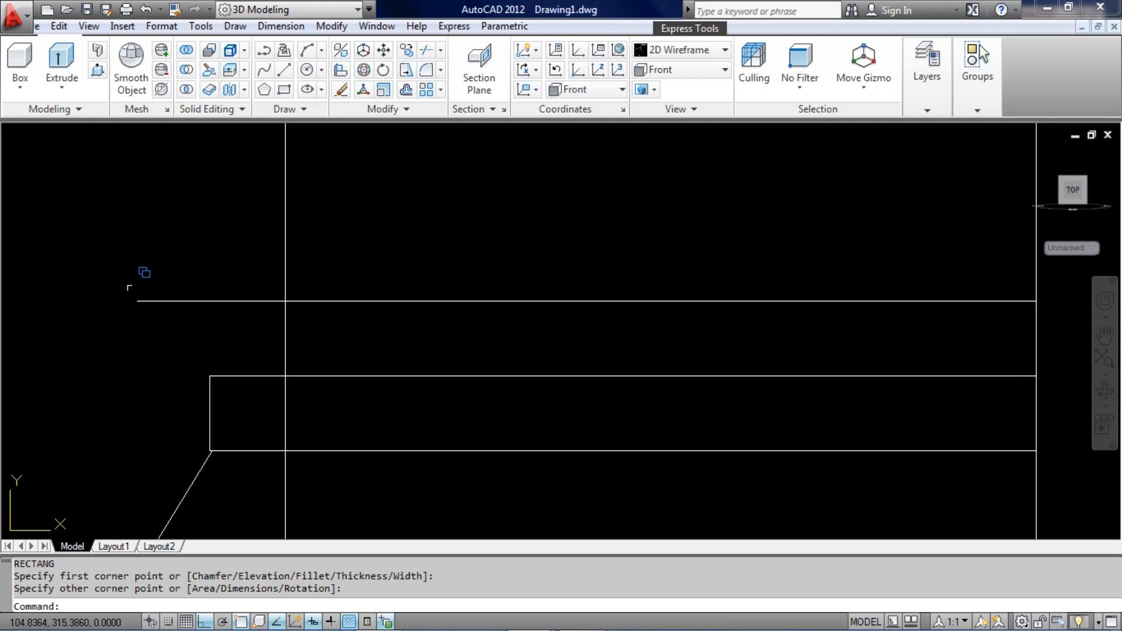
- Erase the raised horizontal helper line and the vertical offset line, keeping the rectangle
click(88, 251)
text(e)
key(Return)
scroll(280, 263, down, 2)
click(146, 244)
click(232, 252)
- Draw a circle with a diameter of 1 centred on the midpoint of the upper rectangle's left side
scroll(249, 350, up, 5)
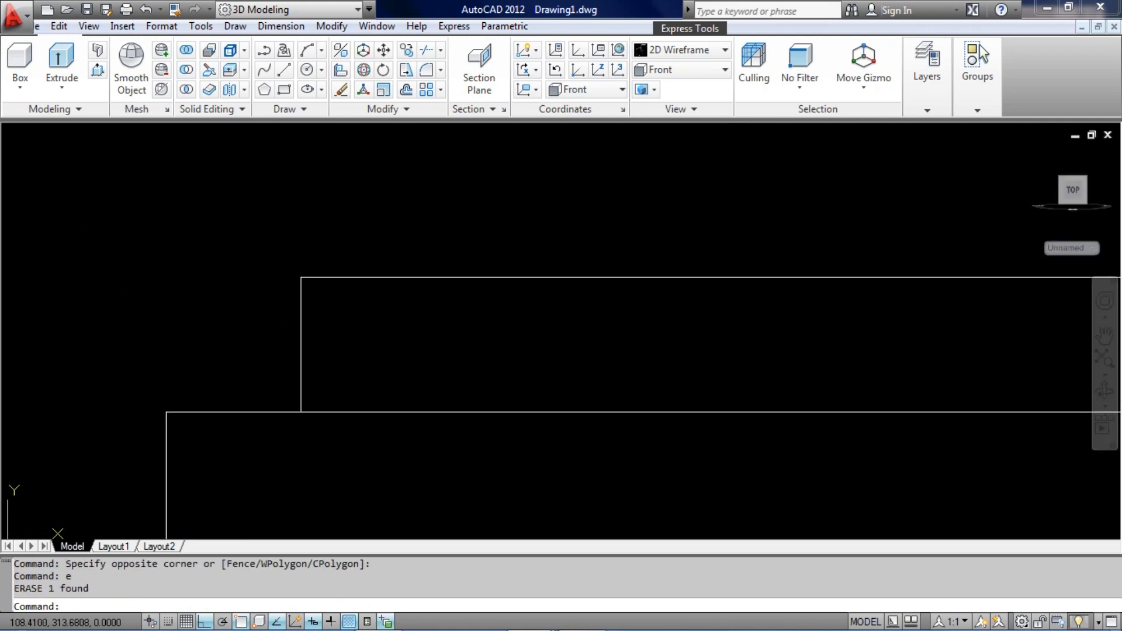
text(c)
key(Return)
click(297, 344)
text(d)
key(Return)
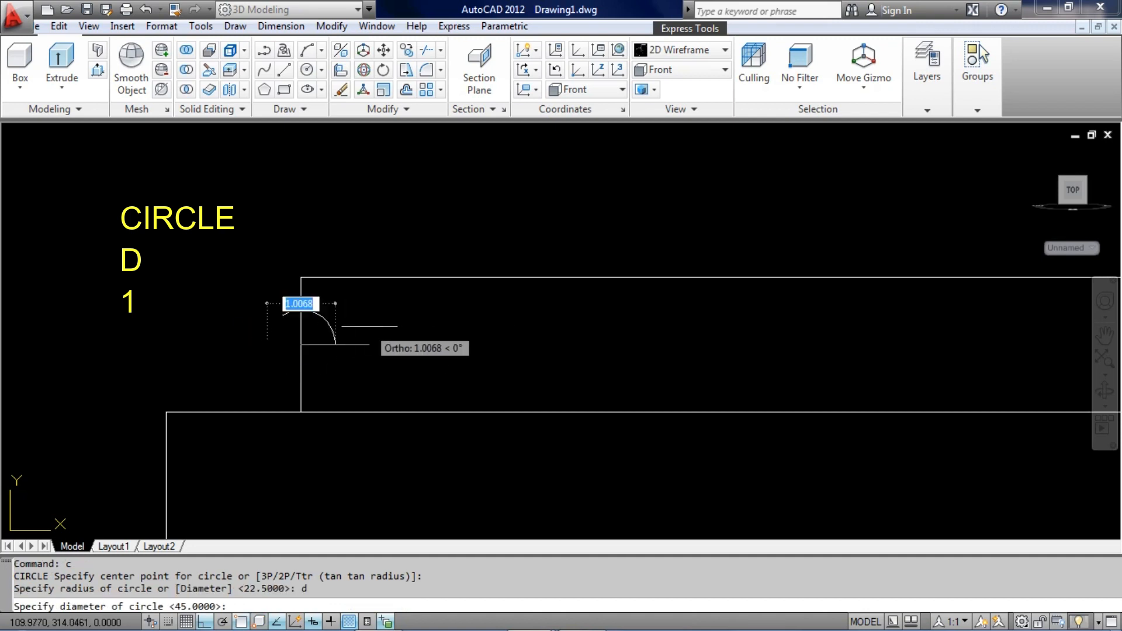
text(1)
key(Return)
- Trim the rectangle's side inside the circle and the circle's outer half to leave a semicircular groove
scroll(263, 388, down, 2)
scroll(302, 367, up, 4)
click(338, 358)
click(240, 342)
text(tr)
key(Return)
click(281, 368)
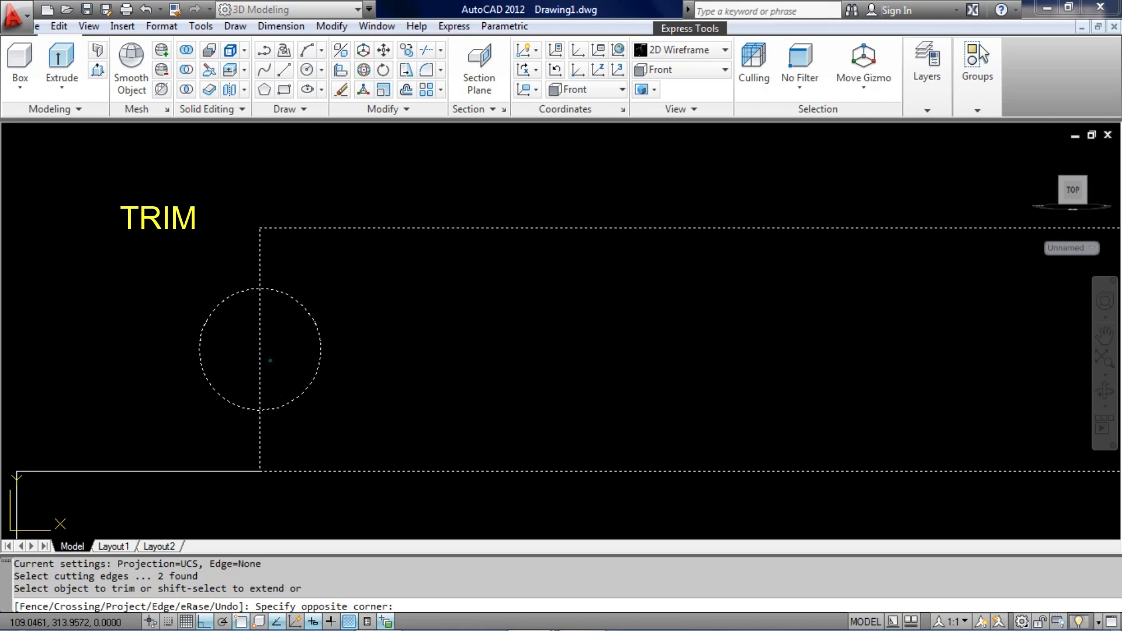
click(237, 337)
click(235, 338)
click(136, 318)
key(Return)
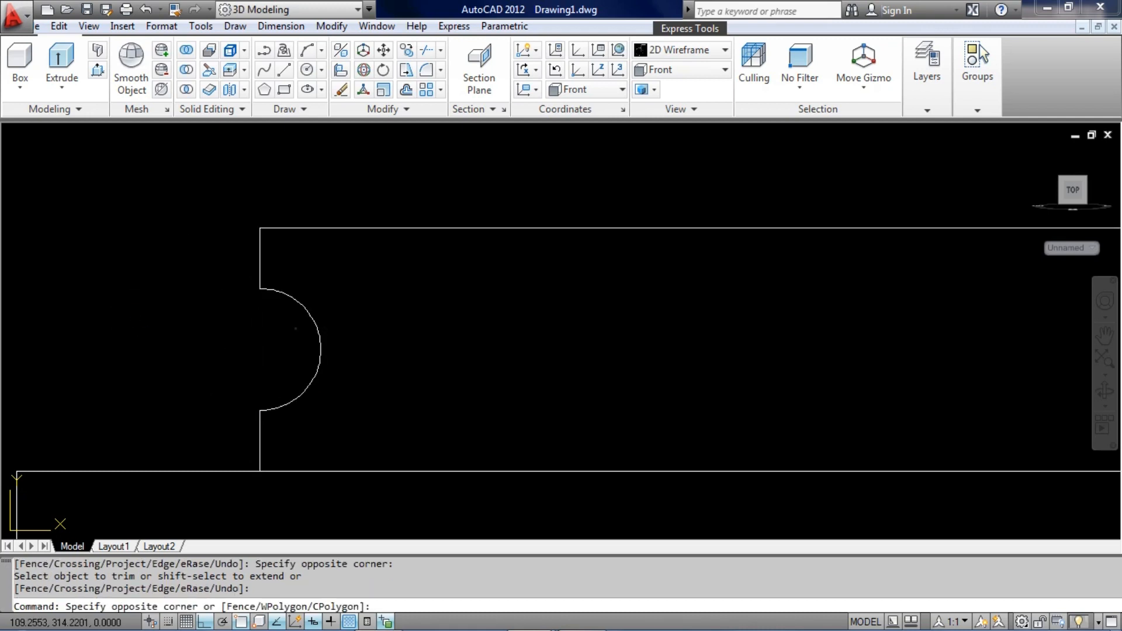
- Join the semicircular arc and the trimmed rectangle into one polyline
click(296, 327)
click(243, 278)
scroll(257, 342, down, 1)
mouse_move(256, 345)
middle_down()
mouse_move(160, 351)
mouse_move(248, 338)
middle_up()
key(Escape)
click(215, 357)
click(193, 345)
click(193, 320)
click(176, 249)
text(j)
key(Return)
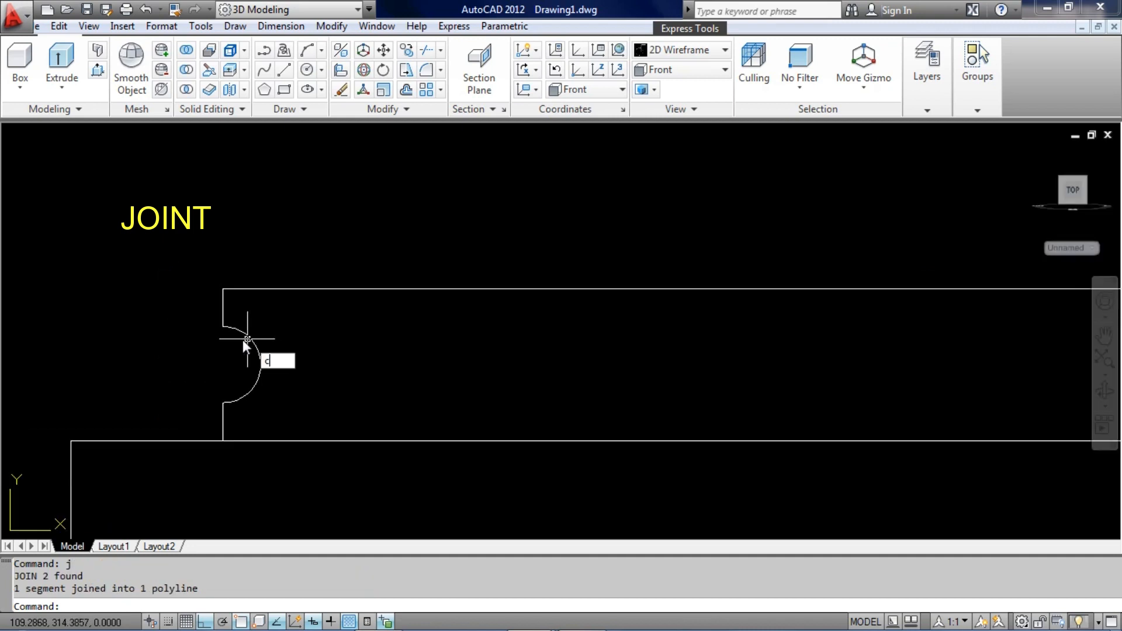
- Draw a circle with a diameter of 1 at the centre of the groove's arc
text(c)
key(Return)
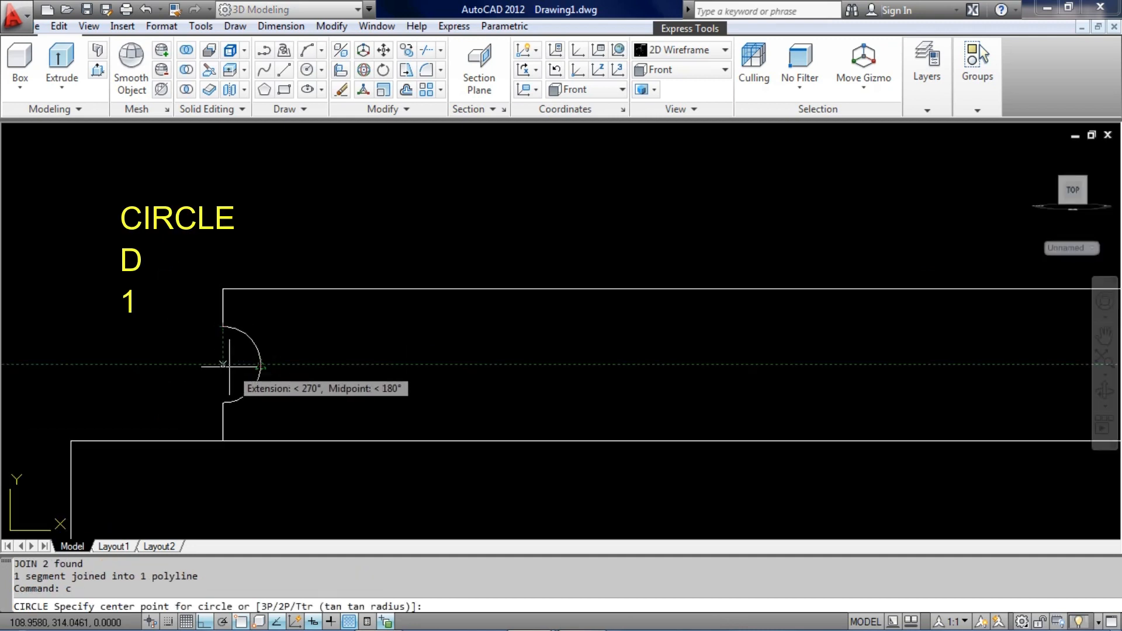
shift+right_click(222, 364)
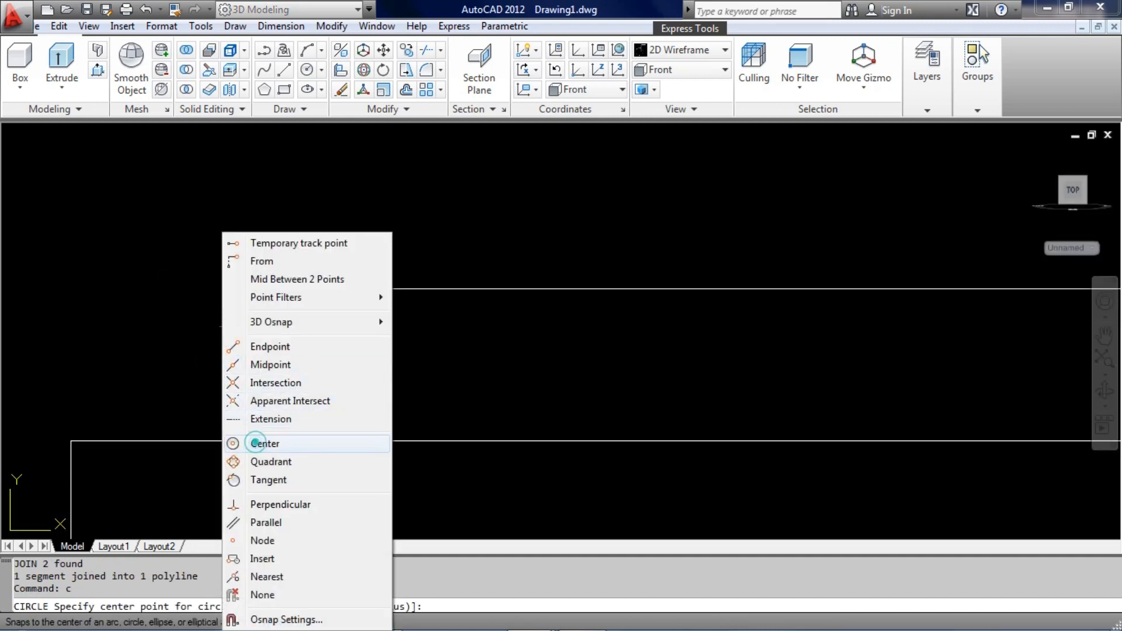
click(255, 443)
click(253, 365)
text(d)
key(Return)
text(1)
key(Return)
- Offset the vertical centre line 17.5 units to the left
scroll(370, 352, down, 6)
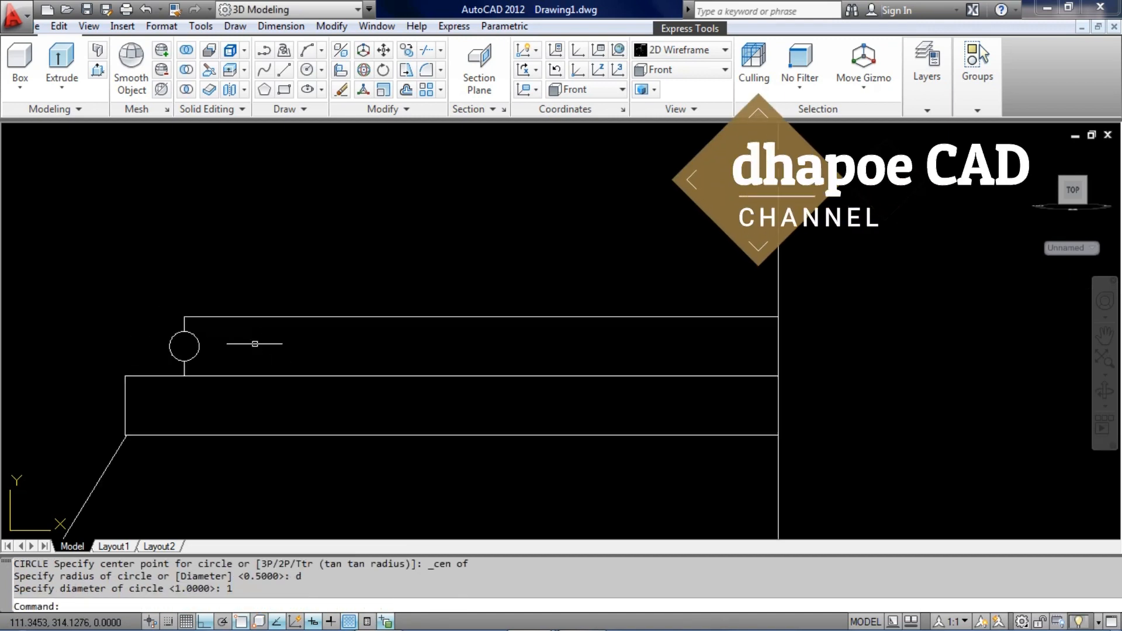
middle_drag(370, 353, 305, 335)
scroll(415, 331, up, 3)
middle_drag(415, 330, 431, 354)
click(572, 310)
click(475, 294)
middle_drag(488, 295, 547, 309)
key(Return)
text(17.5)
key(Return)
click(348, 285)
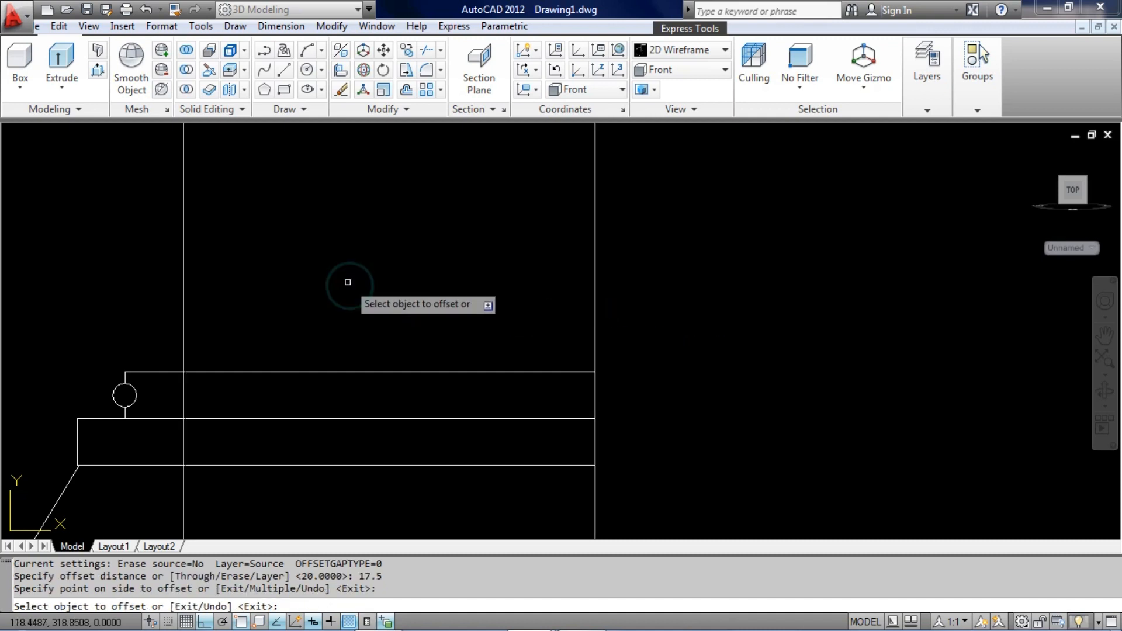
scroll(348, 285, down, 2)
key(Return)
- Draw a horizontal construction line through the upper rectangle's top corner on the centre line
text(XL)
key(Return)
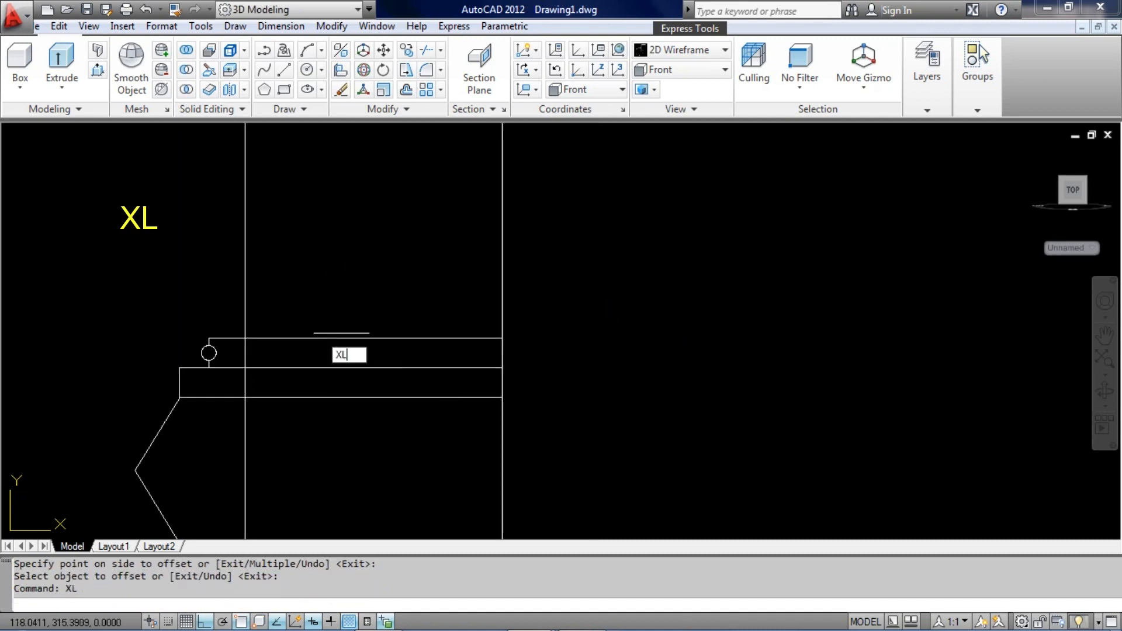
click(503, 338)
click(607, 349)
key(Return)
- Move the horizontal construction line 110 units up
click(672, 363)
click(646, 285)
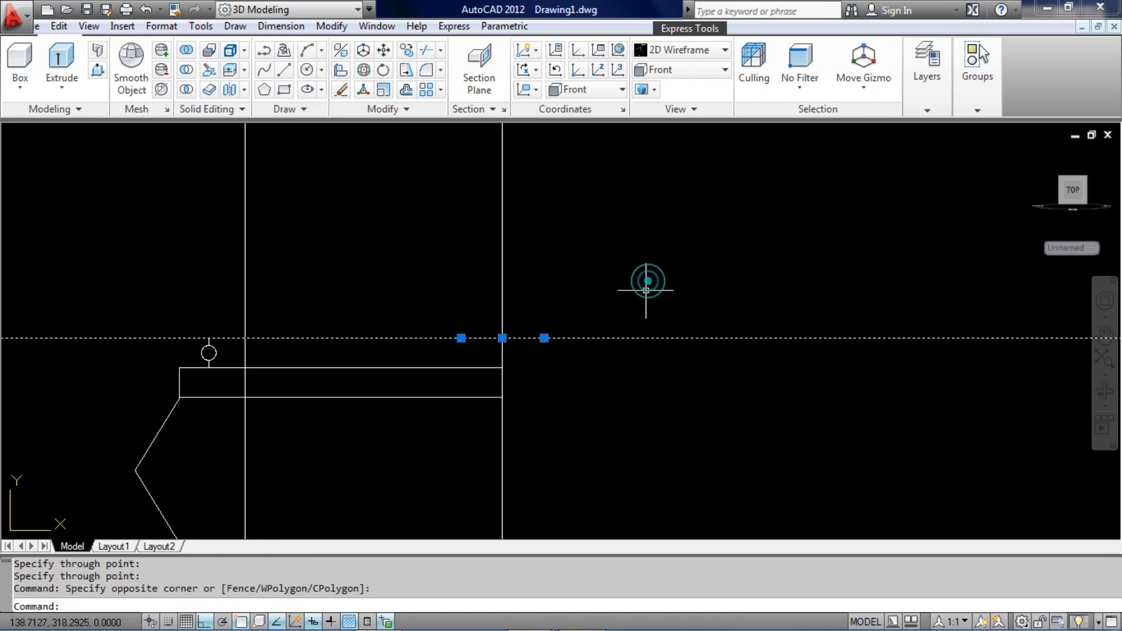
middle_drag(646, 285, 634, 329)
text(m)
key(Return)
click(651, 337)
text(110)
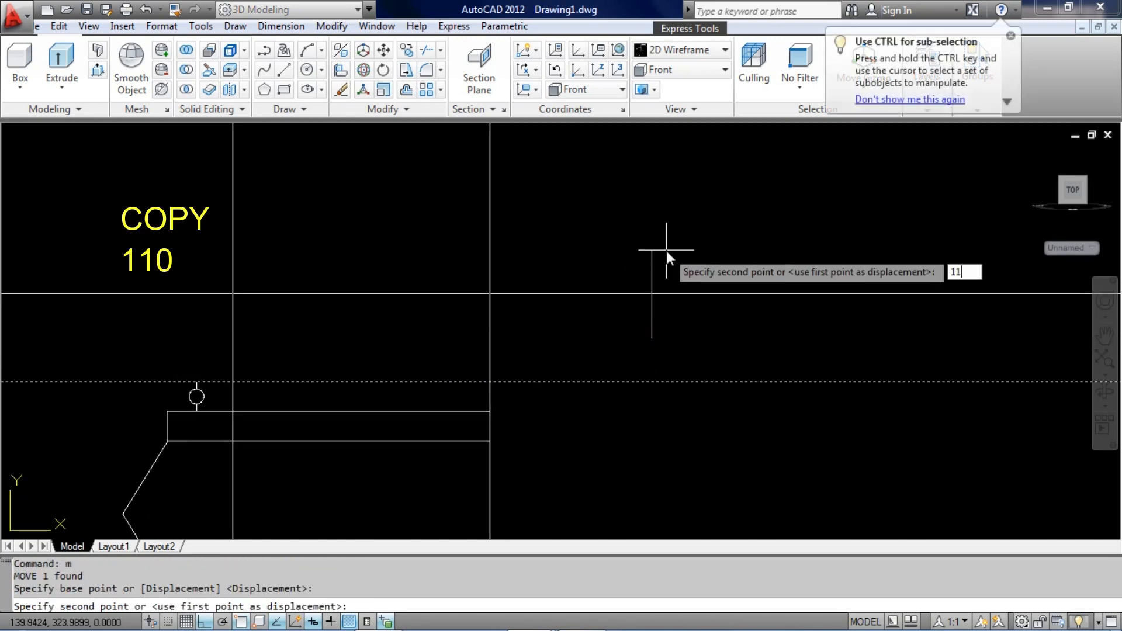
key(Return)
- Draw a rectangle from the intersection of the moved horizontal and offset vertical lines down to the profile's top corner on the centre line
scroll(638, 326, down, 5)
scroll(552, 312, up, 1)
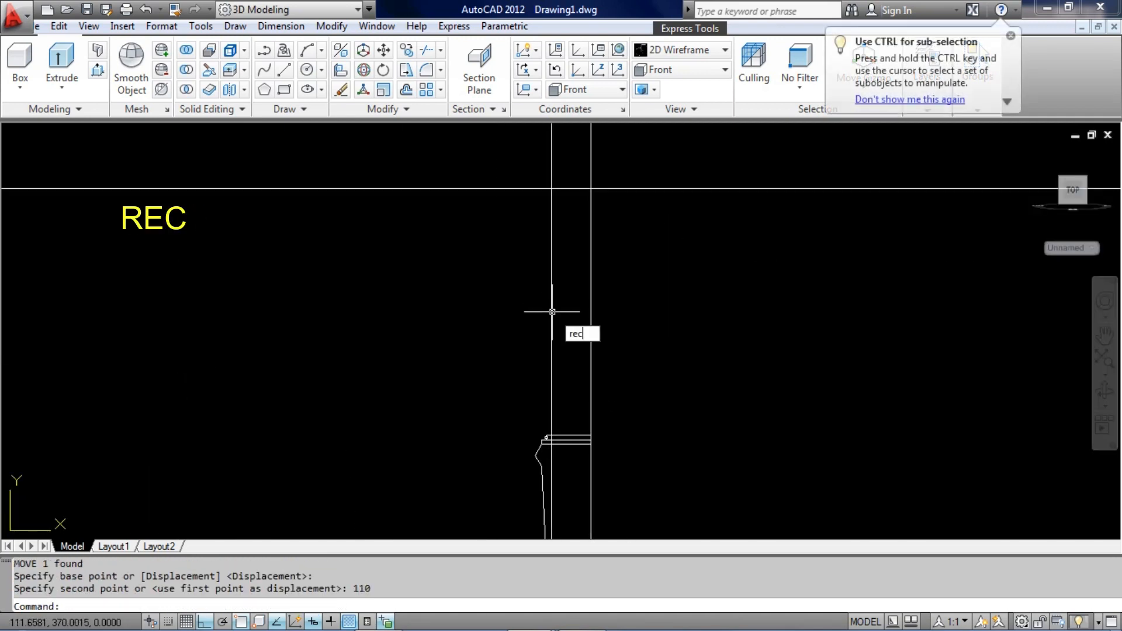
text(rec)
key(Return)
click(552, 189)
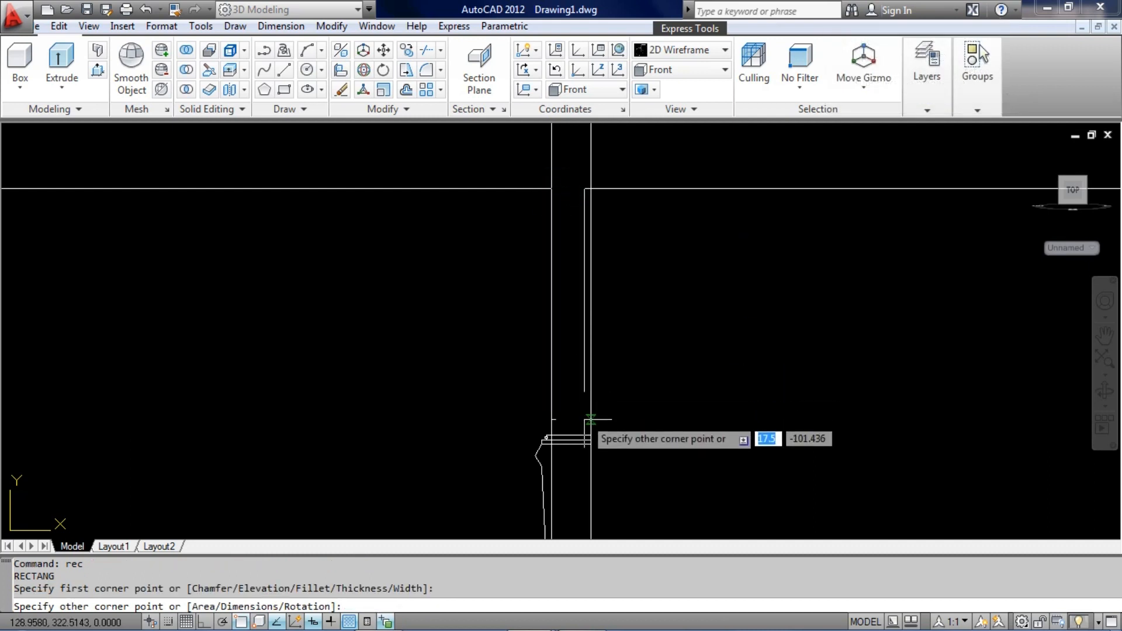
click(590, 437)
- Erase the horizontal construction line and the offset vertical construction line
click(725, 259)
click(689, 173)
click(404, 167)
middle_drag(391, 253, 373, 312)
scroll(372, 312, down, 2)
click(485, 231)
click(417, 220)
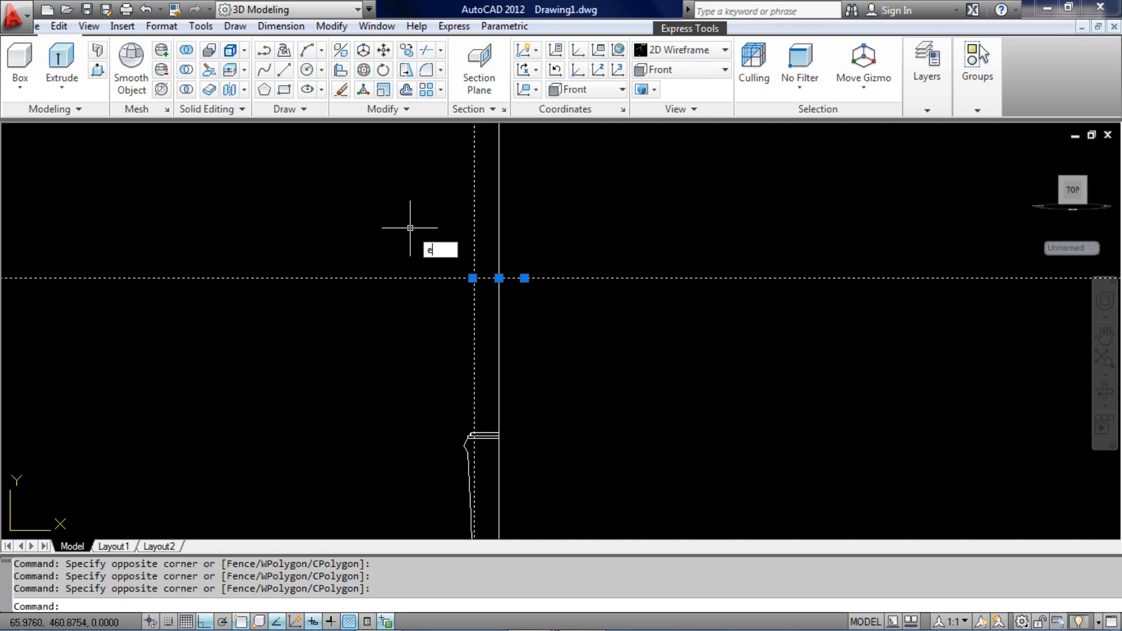
text(e)
key(Return)
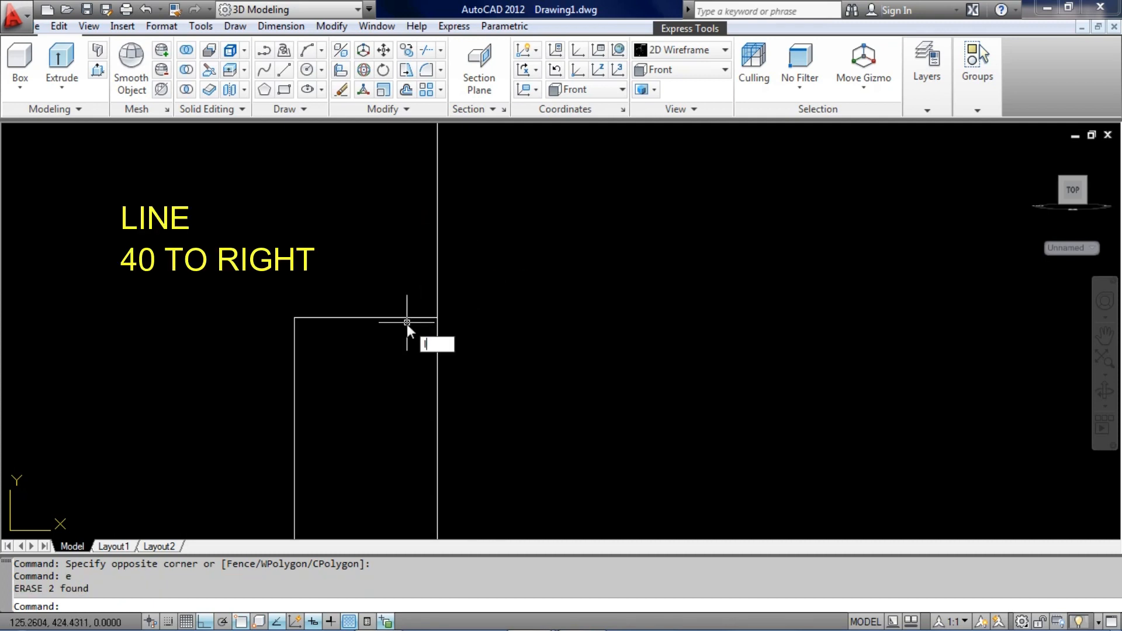
- Draw a horizontal line 40 units to the right from the tall rectangle's upper-left corner
text(L)
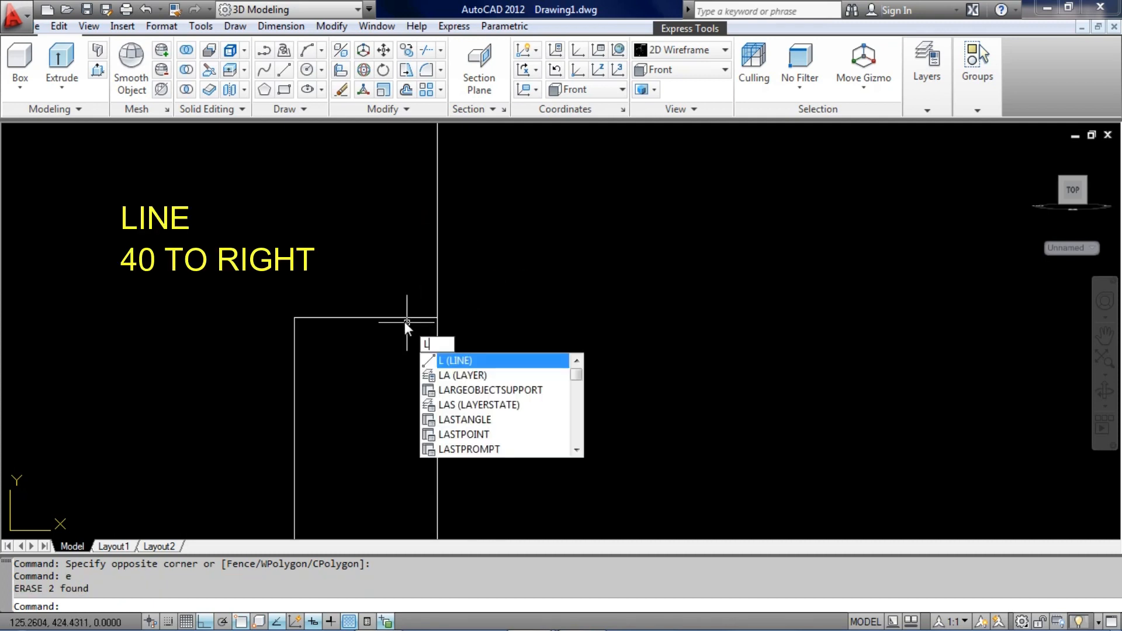
key(Return)
click(294, 317)
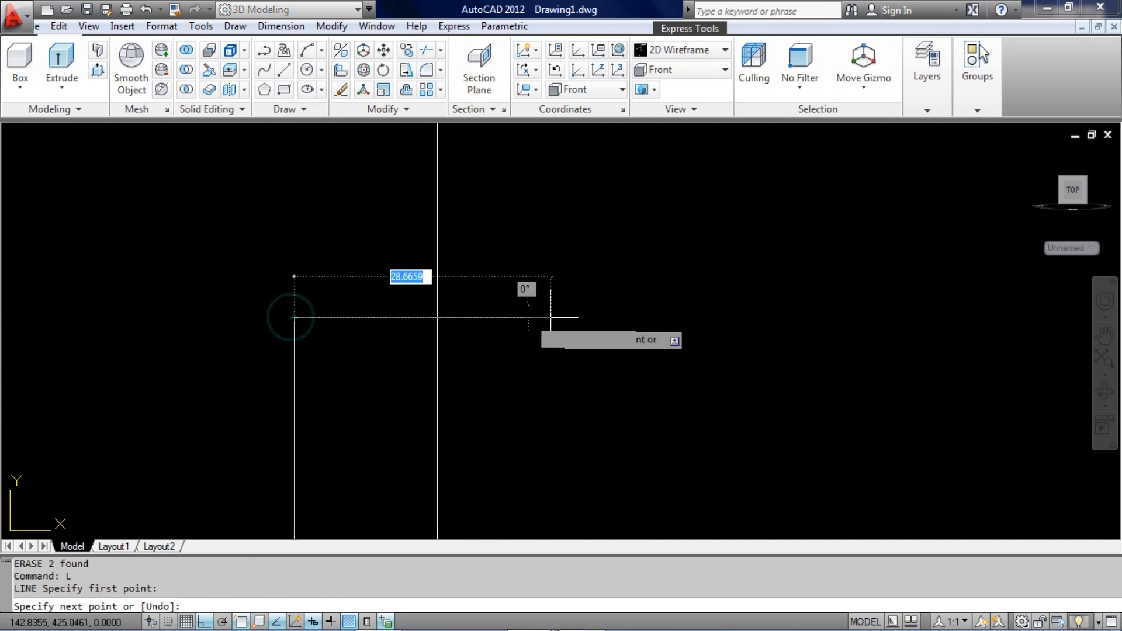
key(Return)
key(Return)
- Draw a vertical line 30 units up from the tall rectangle's upper-left corner
scroll(218, 339, up, 2)
middle_drag(218, 339, 216, 364)
text(L)
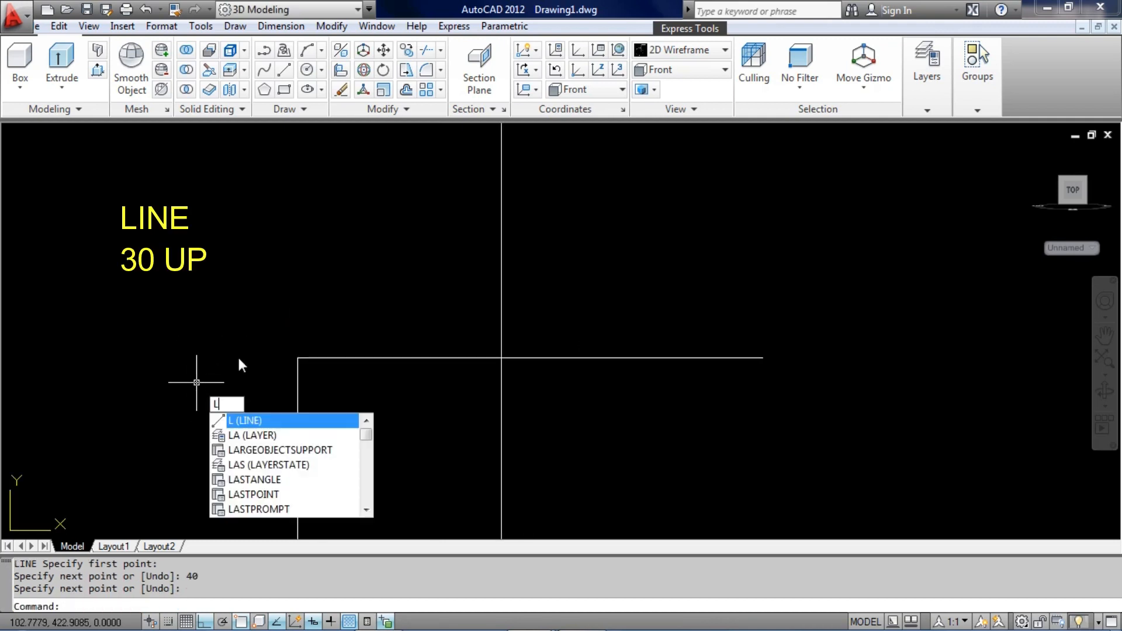
key(Return)
click(297, 358)
text(30)
key(Return)
key(Return)
- Mirror the 30-unit vertical line about the midpoint of the 40-unit horizontal line, keeping the source line
scroll(281, 514, down, 2)
click(337, 366)
click(270, 334)
text(mi)
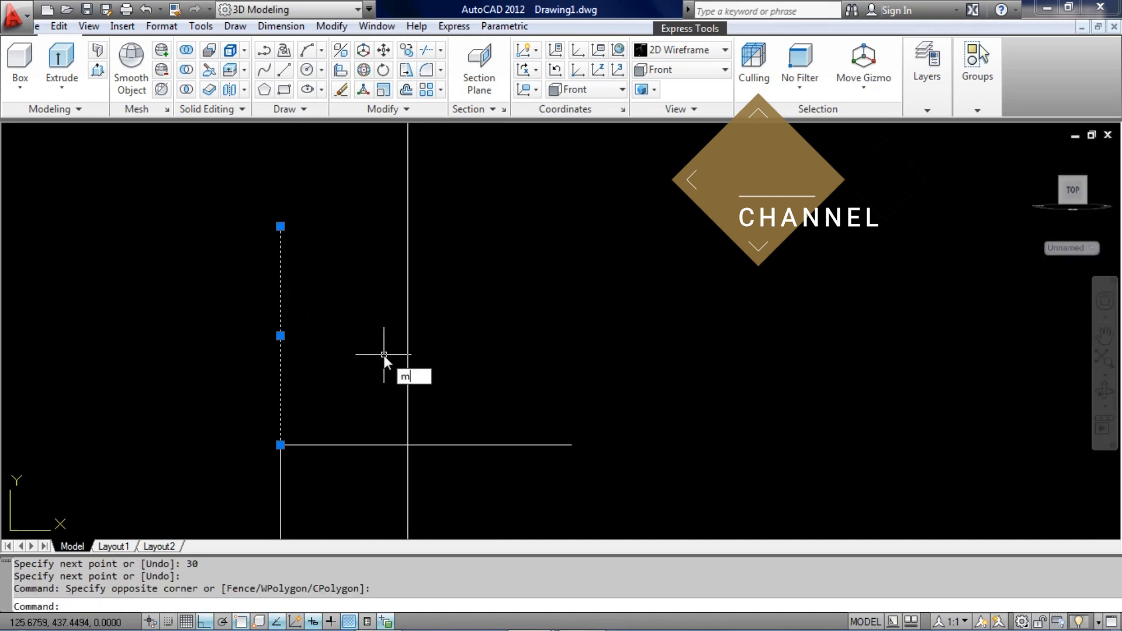
key(Return)
click(430, 444)
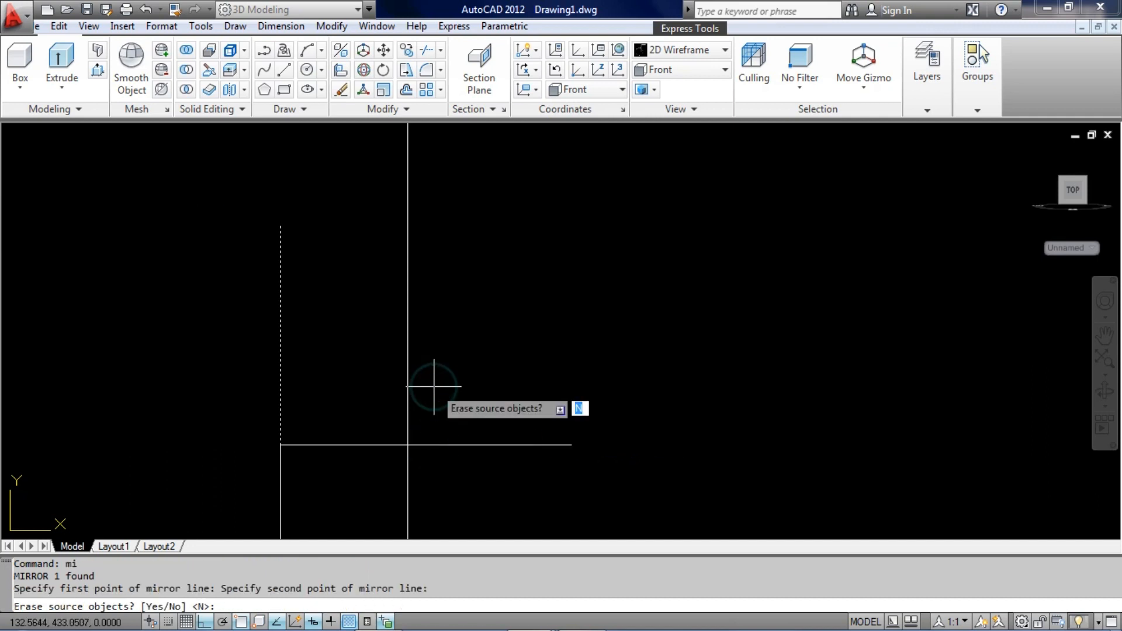
text(n)
key(Return)
- Mirror the 40-unit horizontal line about the midpoint of the 30-unit vertical line, keeping the source, to close the box
click(531, 434)
click(518, 453)
text(m)
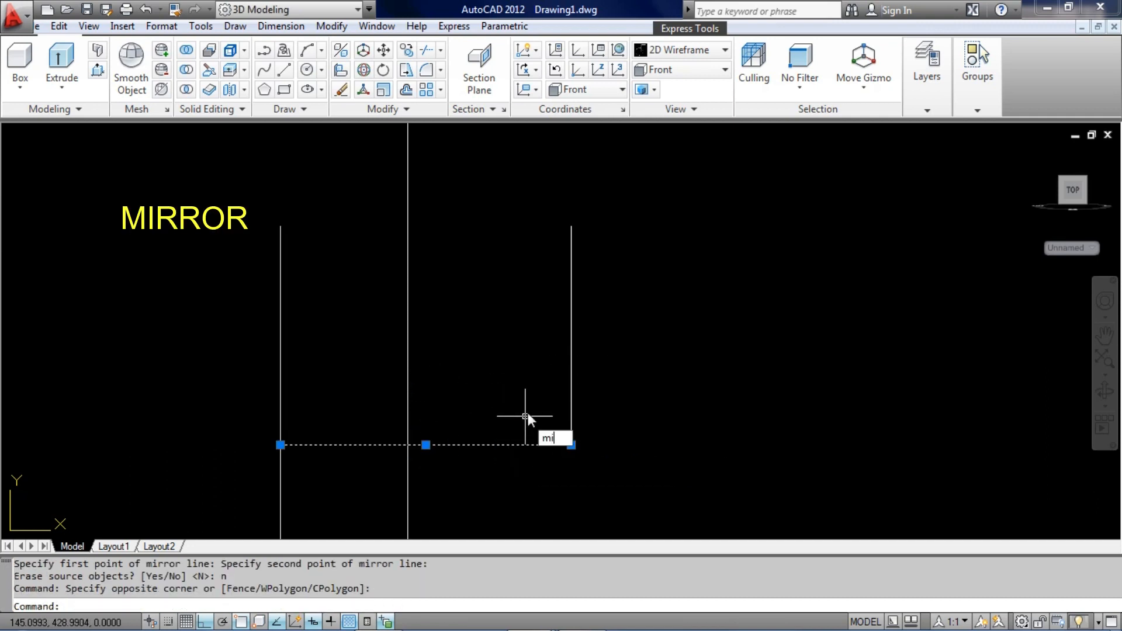
text(i)
key(Return)
click(571, 336)
click(615, 342)
text(n)
key(Return)
- Join the four sides of the 40 by 30 box into one polyline
click(603, 464)
click(503, 418)
click(660, 253)
click(523, 198)
text(j)
key(Return)
- Draw a vertical construction line through the box's upper-right corner
middle_drag(305, 321, 231, 338)
mouse_move(582, 271)
middle_down()
mouse_move(493, 286)
mouse_move(543, 285)
middle_up()
middle_drag(367, 273, 350, 280)
text(XL)
key(Return)
click(433, 258)
click(435, 225)
key(Return)
- Offset the new vertical construction line 45 units to the right
click(436, 226)
click(407, 187)
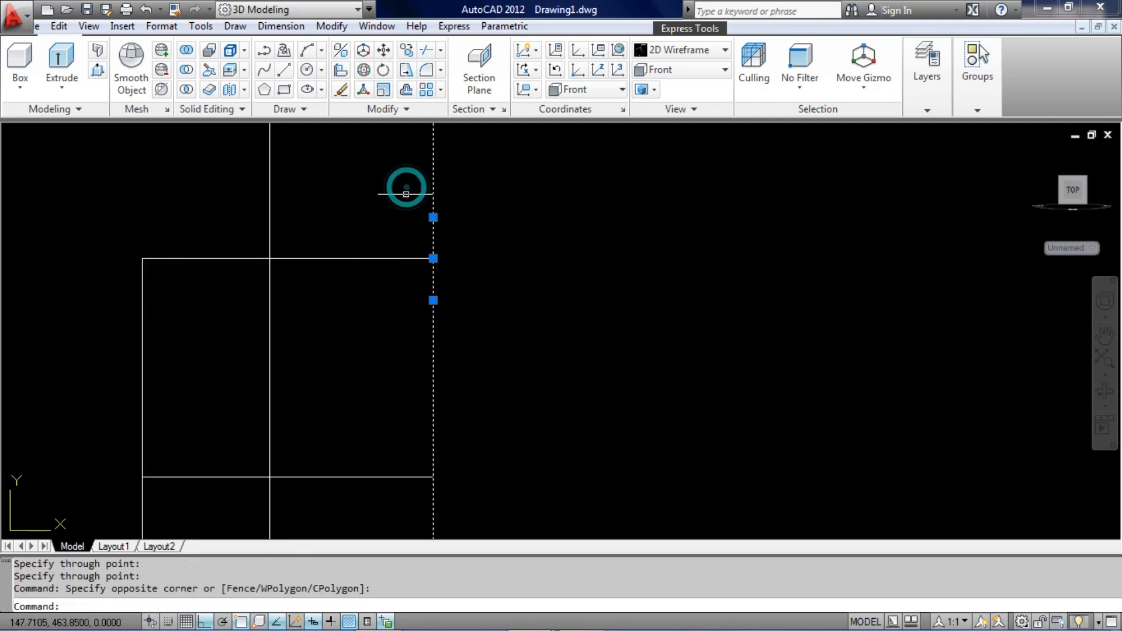
text(O)
key(Return)
text(45)
key(Return)
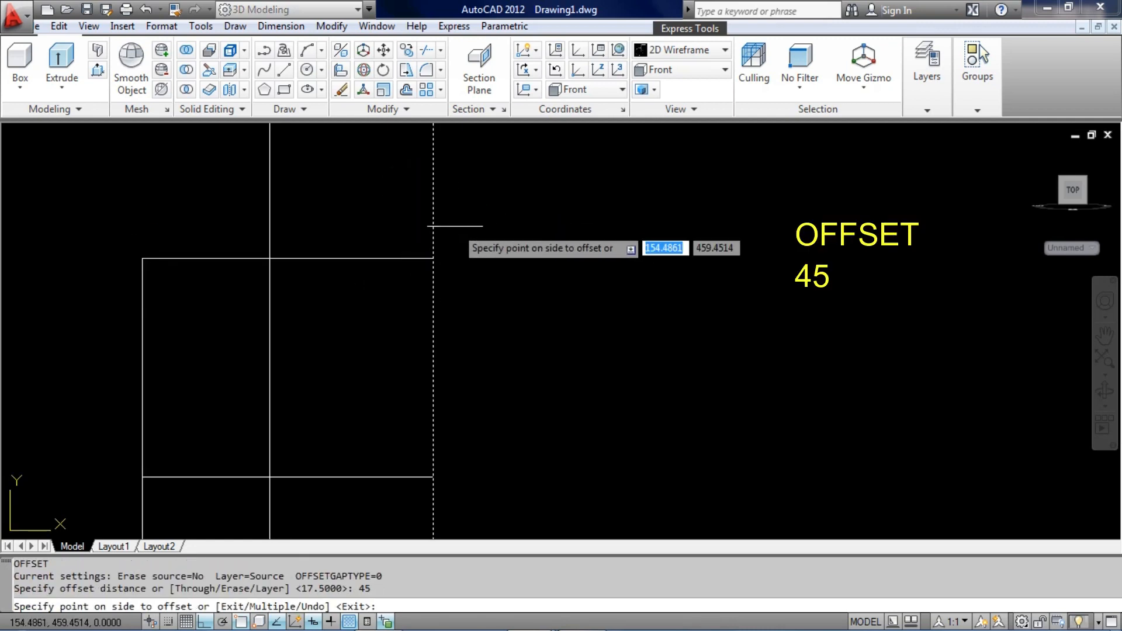
click(600, 240)
key(Return)
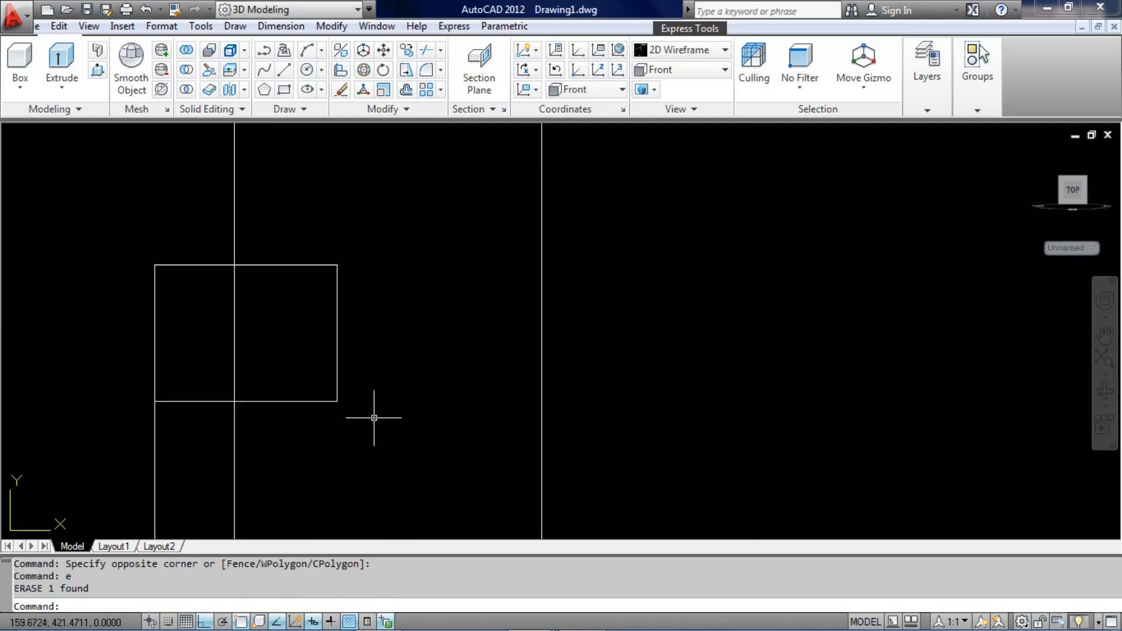
- Draw a horizontal construction line through the box's lower-right corner
text(XL)
key(Return)
click(337, 401)
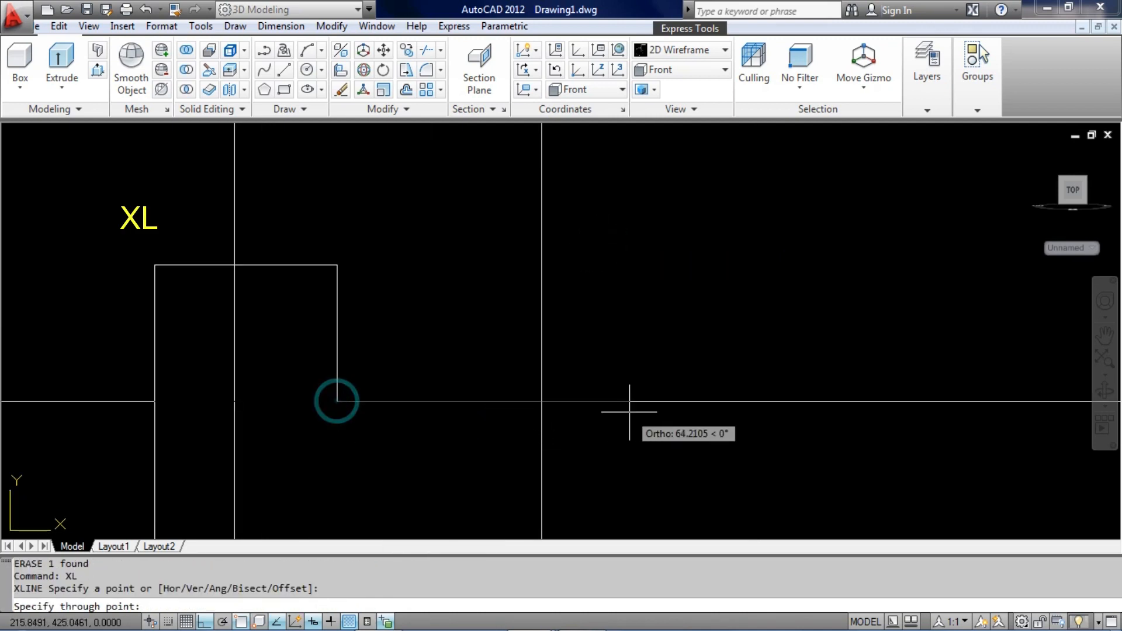
click(626, 401)
key(Return)
- Move the horizontal construction line at the box's base 60 units up
click(687, 434)
click(630, 359)
text(m)
key(Return)
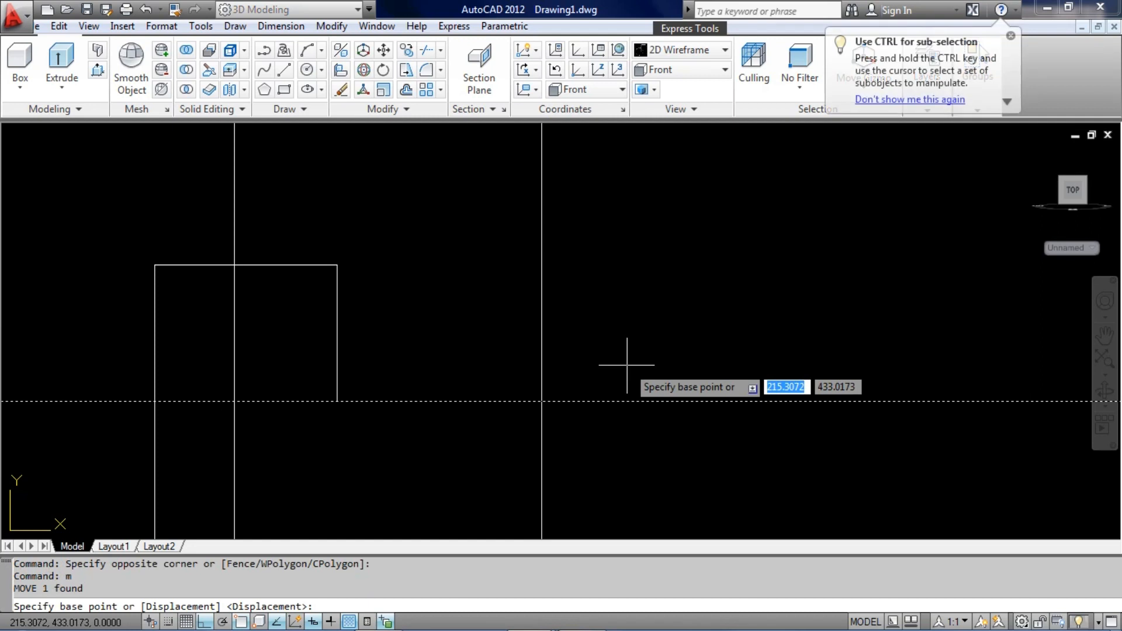
click(627, 364)
text(60)
key(Return)
scroll(634, 298, down, 2)
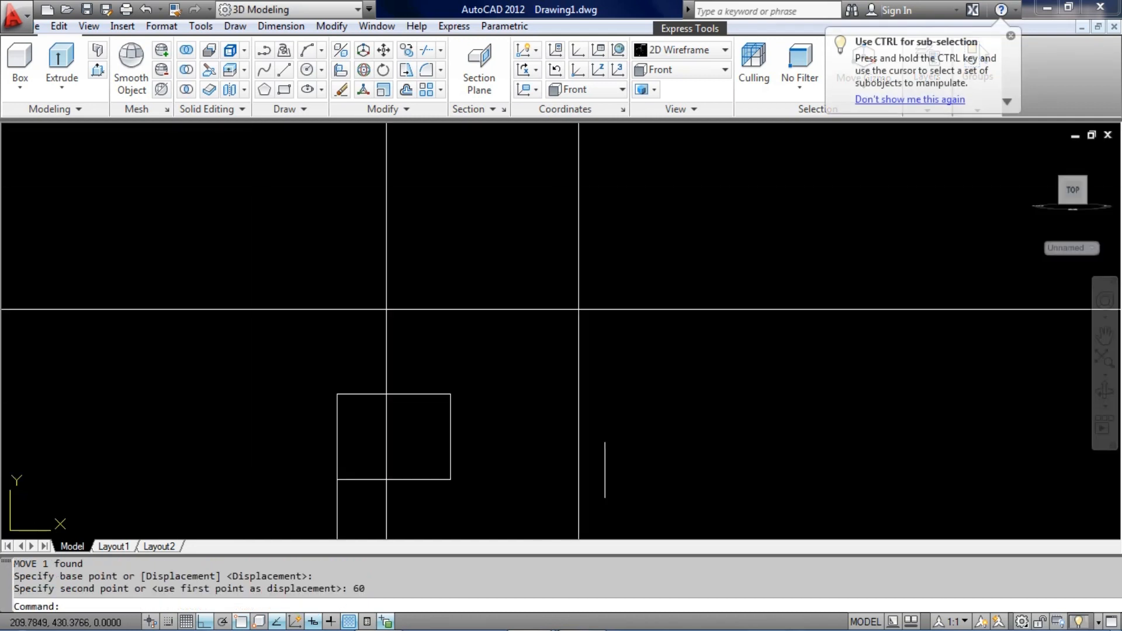
- Offset the vertical construction line beside the box 15 units to the left
click(771, 418)
click(494, 374)
middle_drag(493, 376, 581, 381)
text(o)
key(Return)
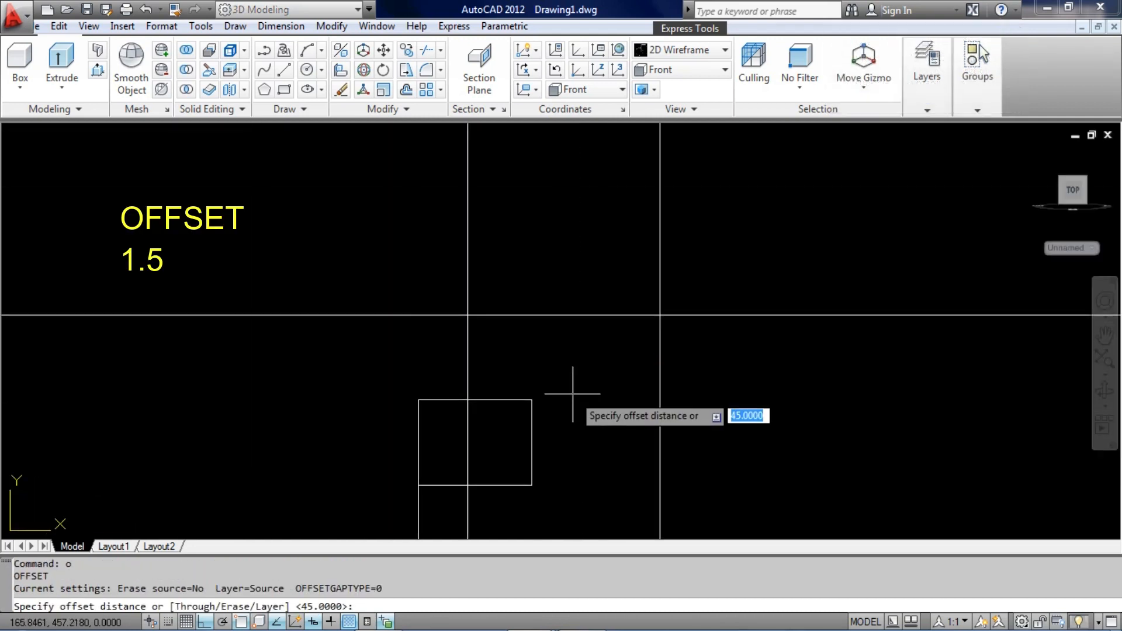
text(15)
key(Return)
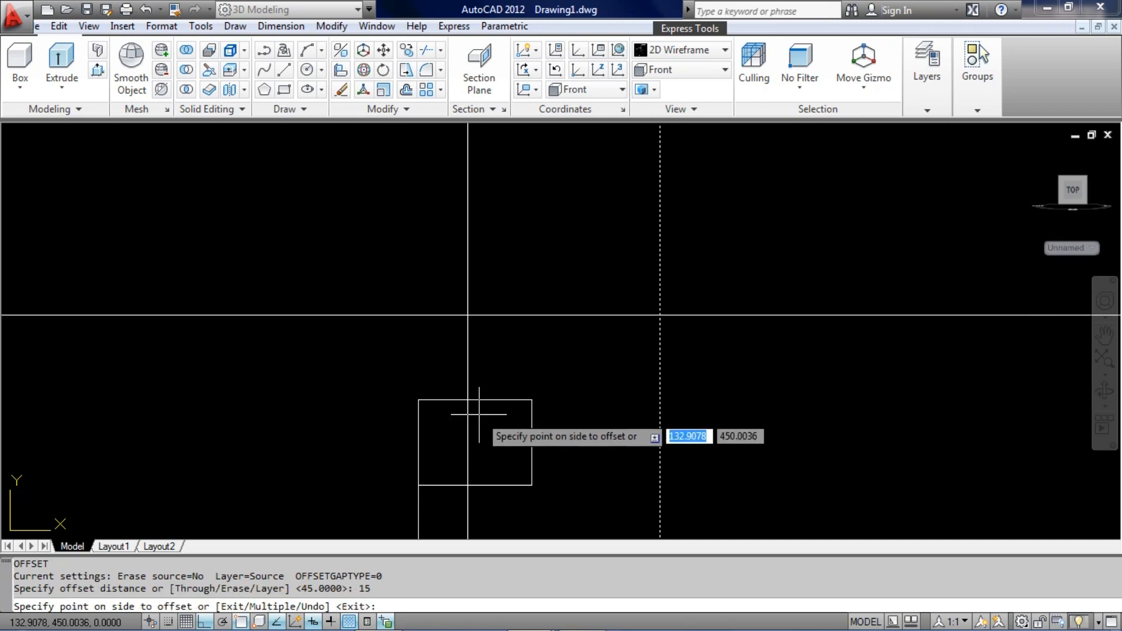
click(616, 403)
key(Return)
- Draw a 15-unit line along the horizontal construction line, between the two vertical construction lines beside the box
scroll(608, 409, up, 2)
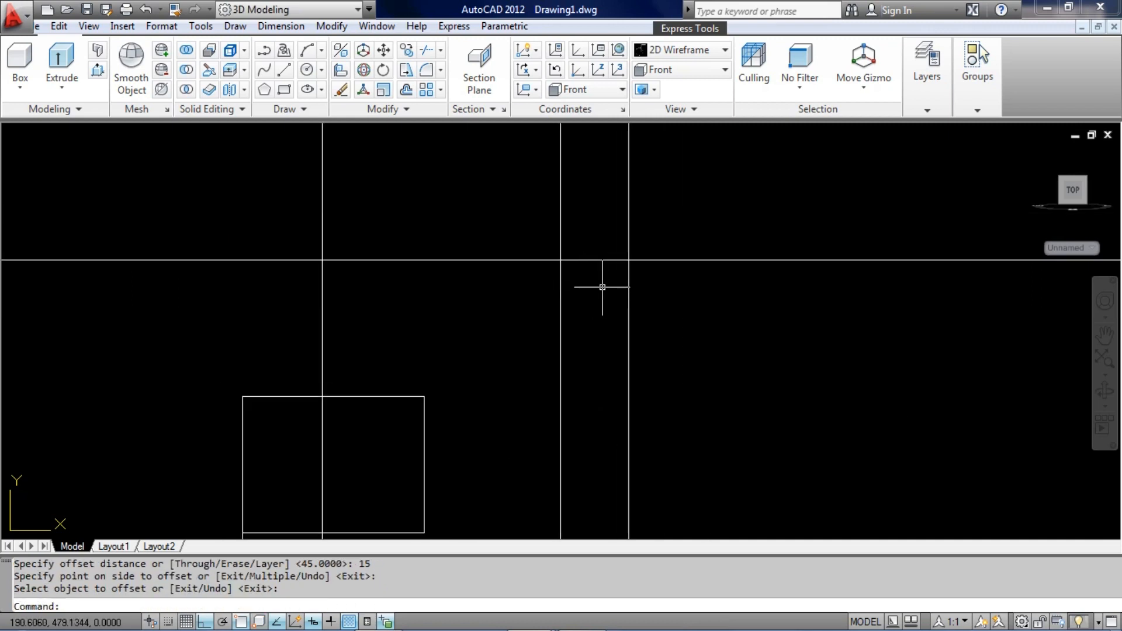
text(line)
key(Return)
click(626, 260)
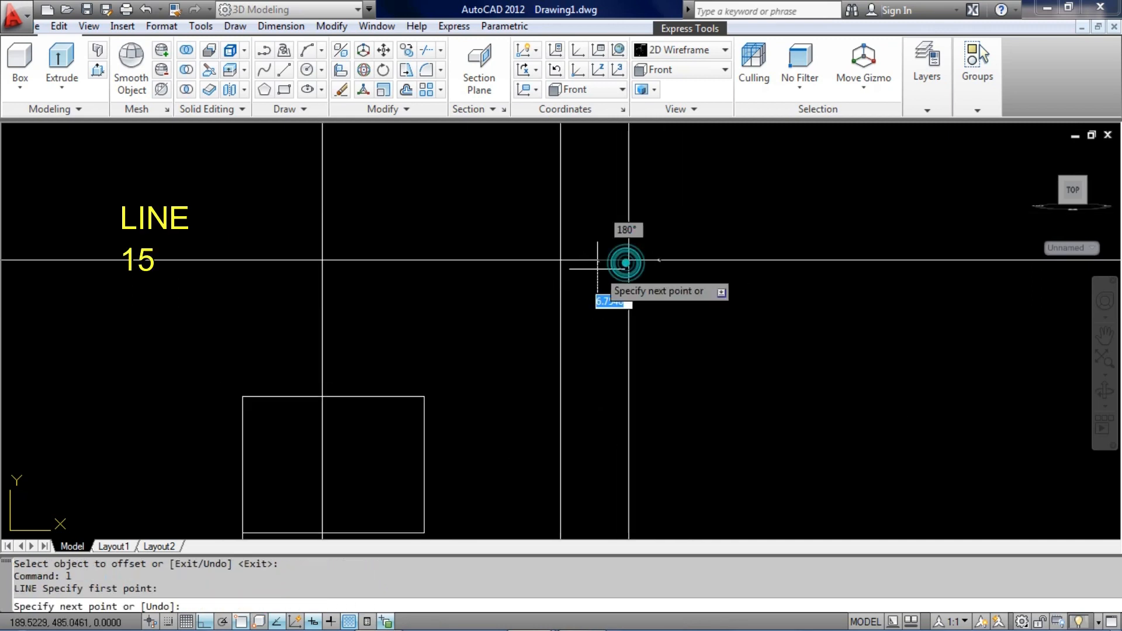
click(558, 262)
- Move the 15-unit line 30 units down, between the two vertical construction lines
middle_drag(546, 278, 545, 268)
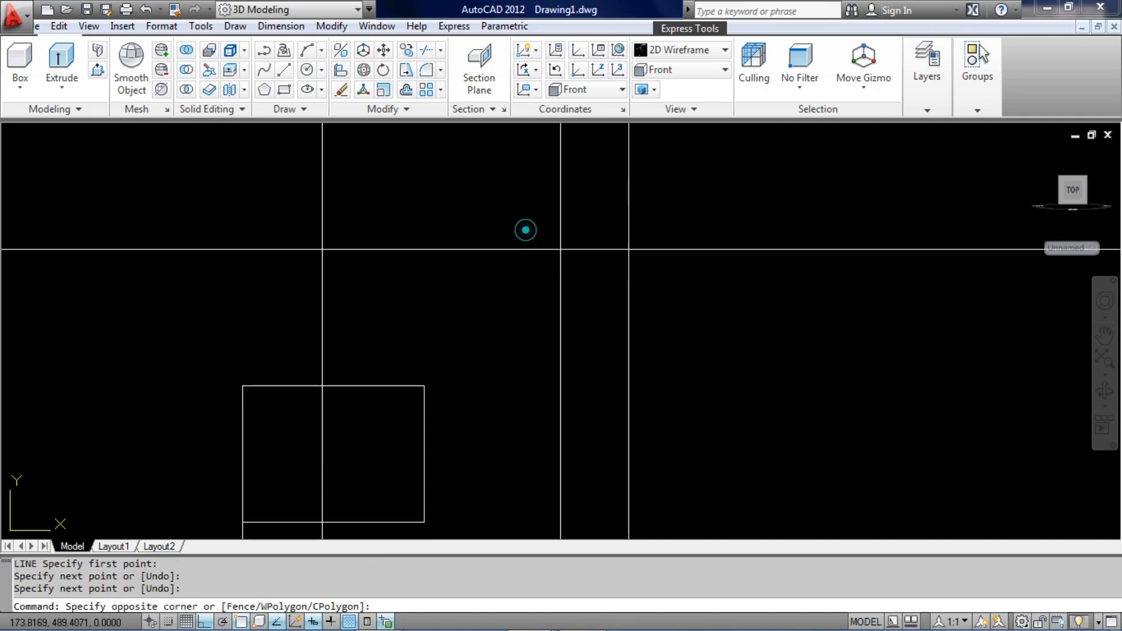
click(689, 263)
text(m)
key(Return)
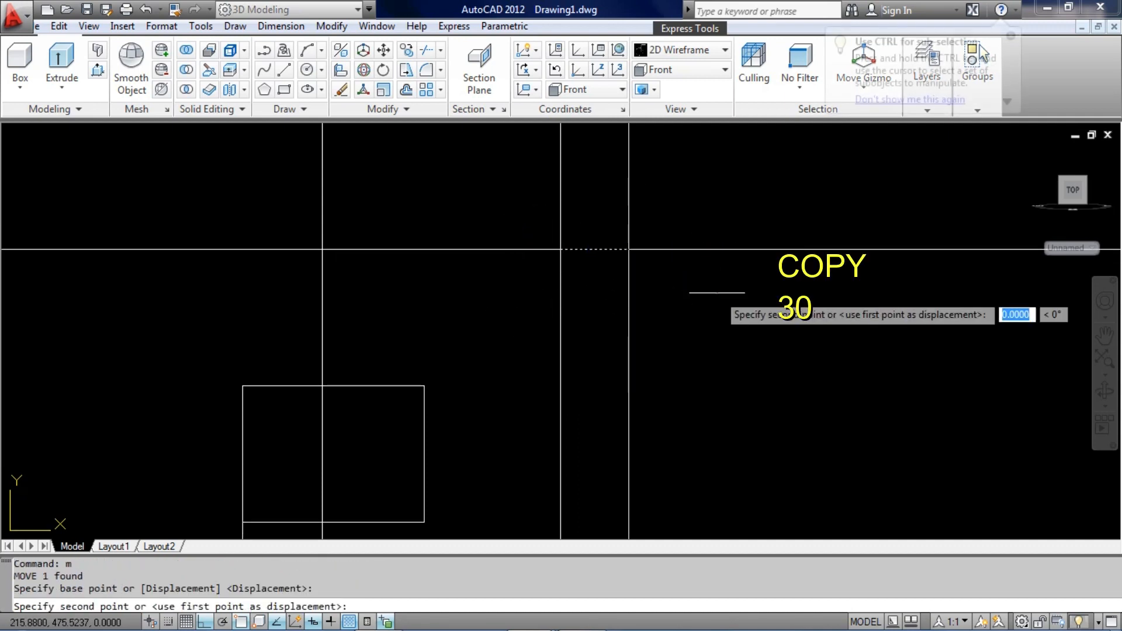
click(718, 291)
text(30)
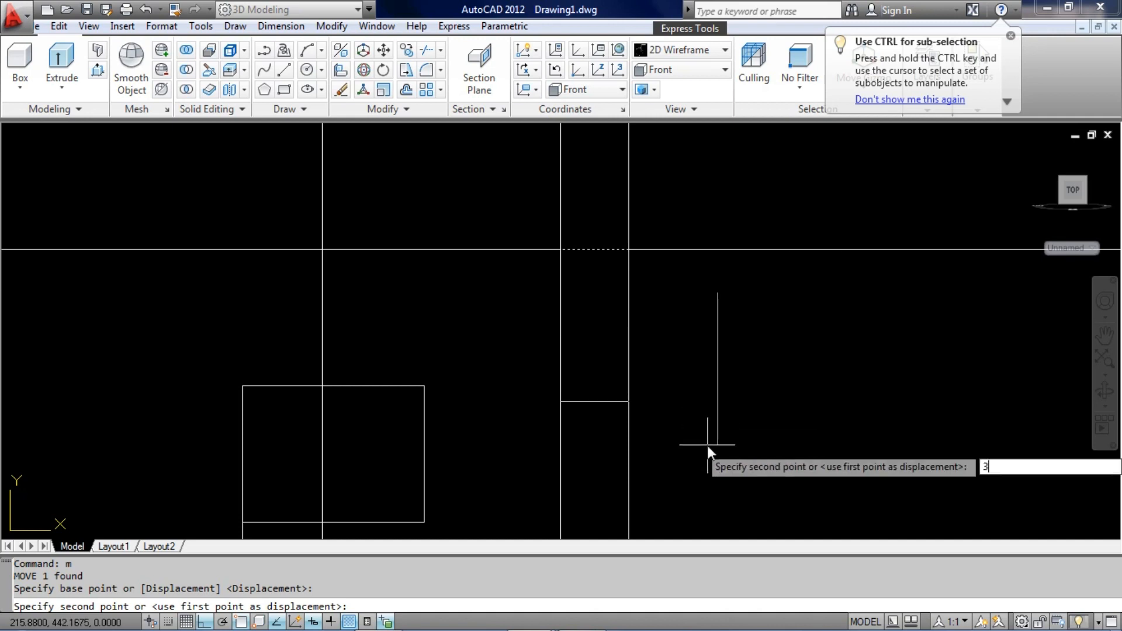
key(Return)
- Draw a three-point circle through the box's upper-right corner, the nearer vertical line's intersection with the horizontal line, and a point 20 units right
middle_drag(689, 430, 664, 423)
text(c)
key(Return)
text(t)
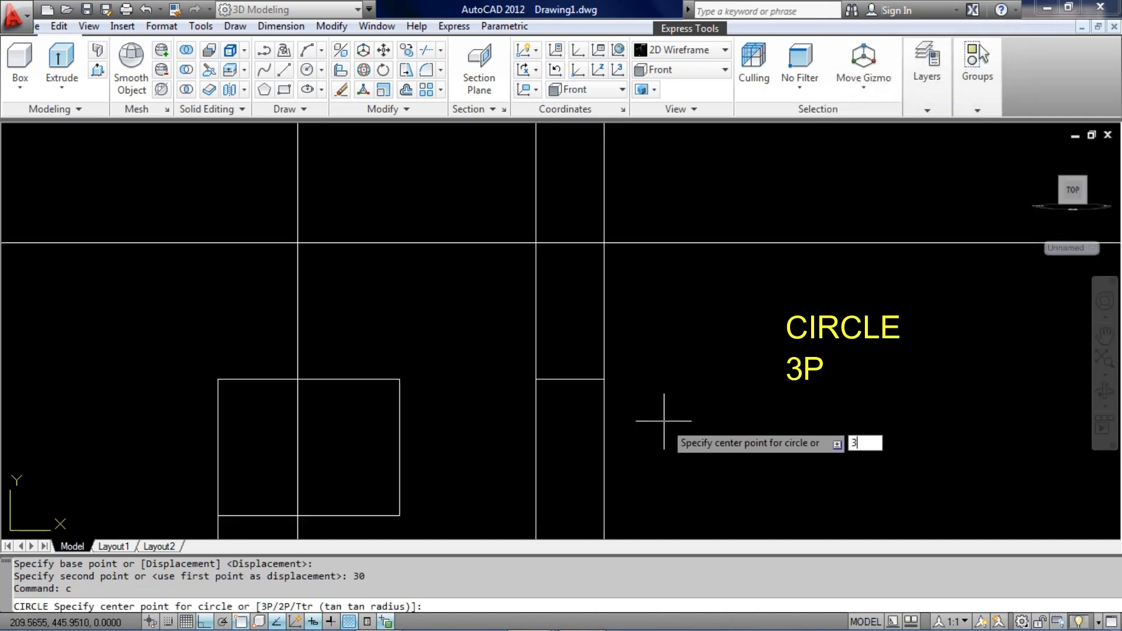
key(Return)
click(399, 379)
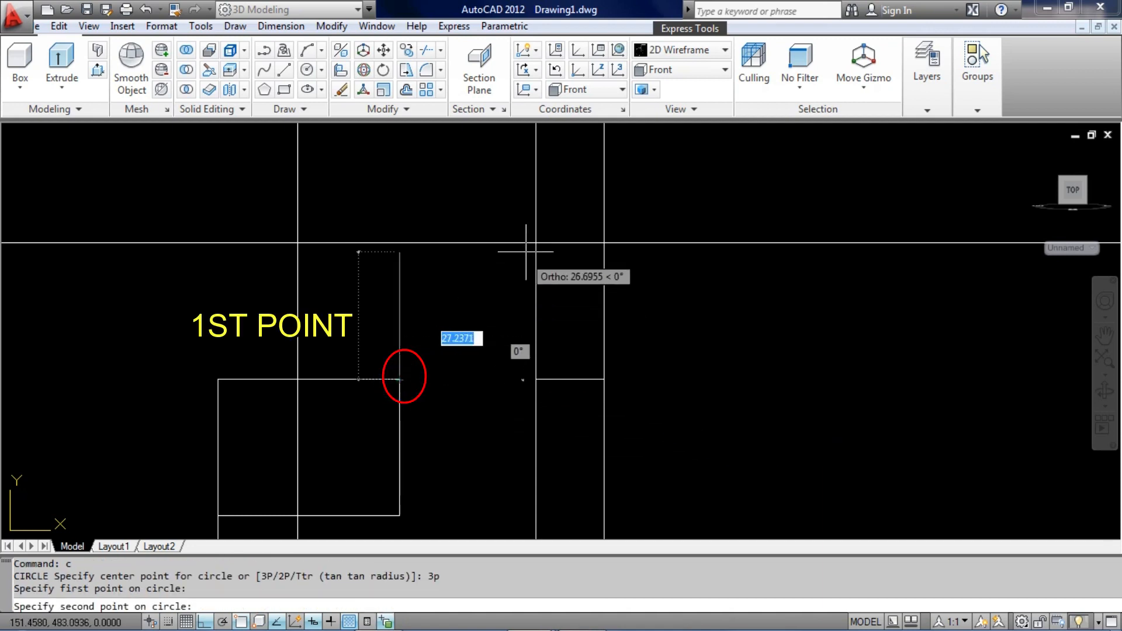
click(533, 244)
text(20)
key(Return)
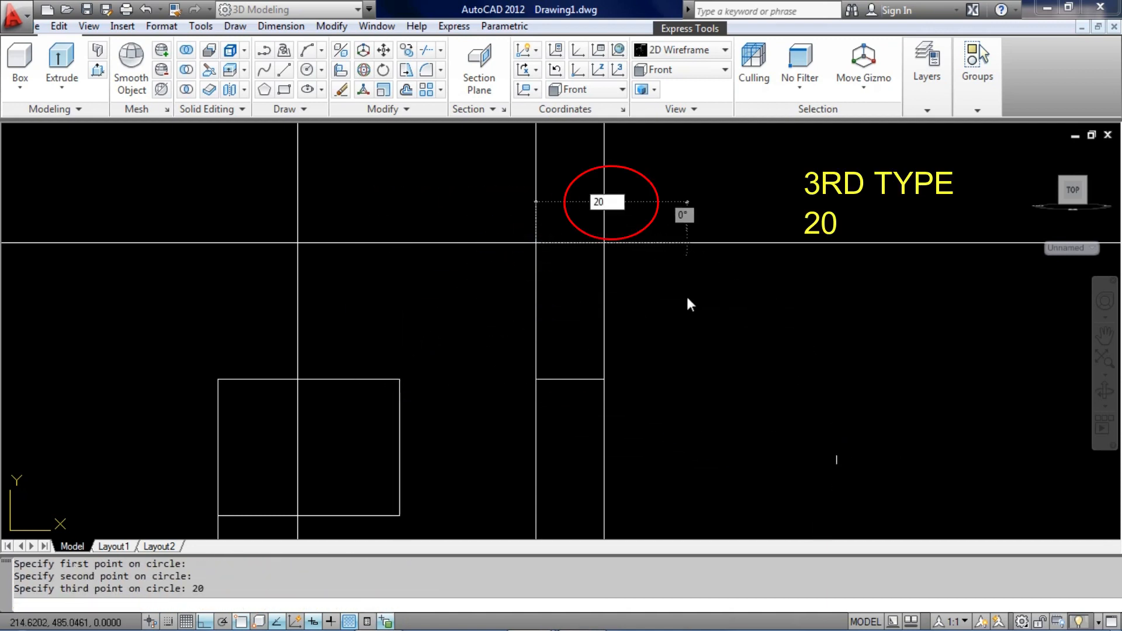
- Trim the circle against the box and the nearer vertical construction line, keeping the arc between them
click(682, 171)
click(509, 190)
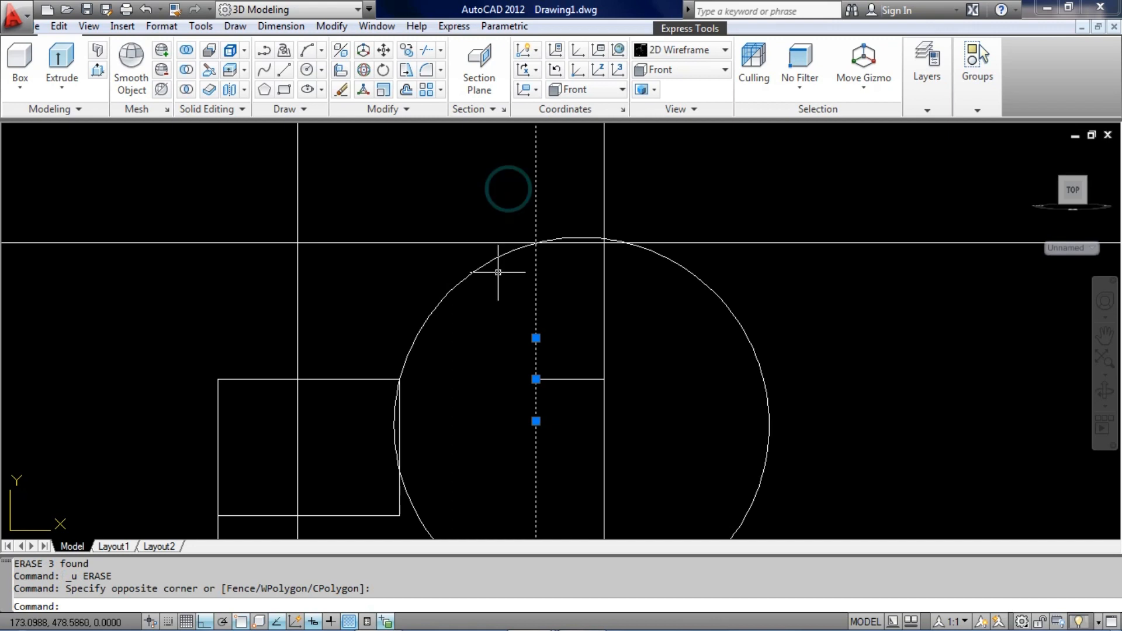
click(499, 271)
click(419, 251)
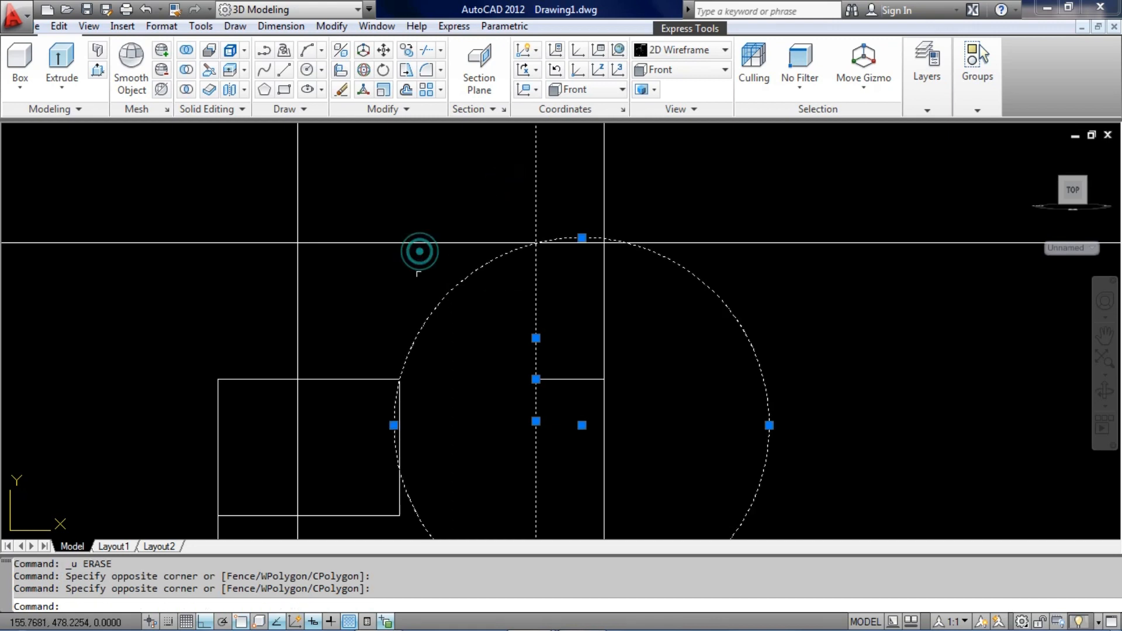
text(tr)
key(Return)
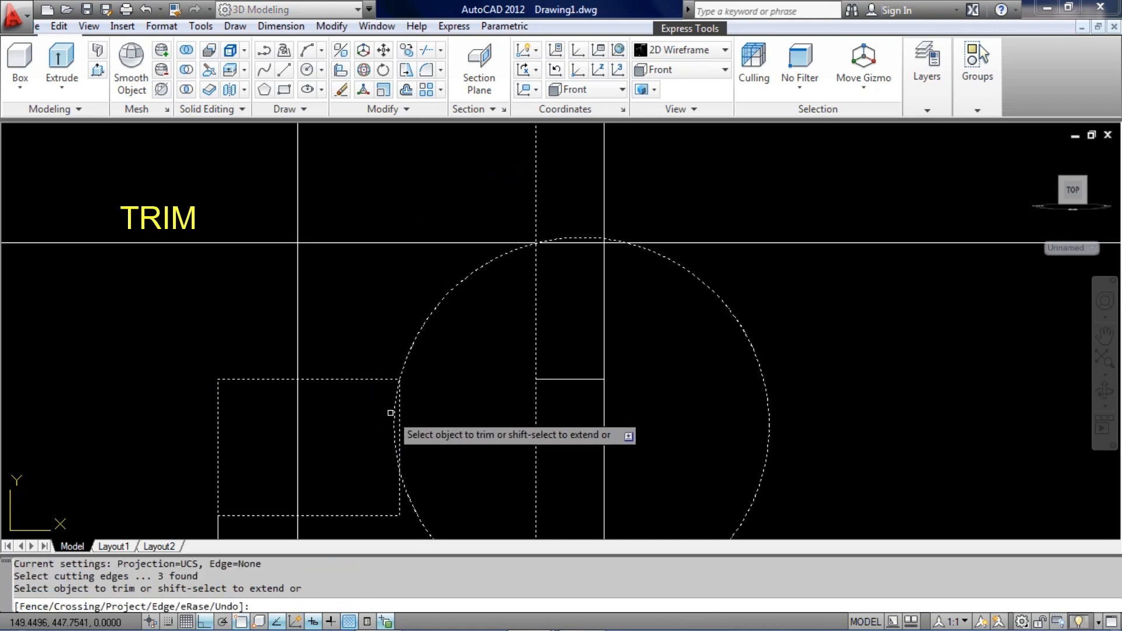
click(734, 287)
click(691, 307)
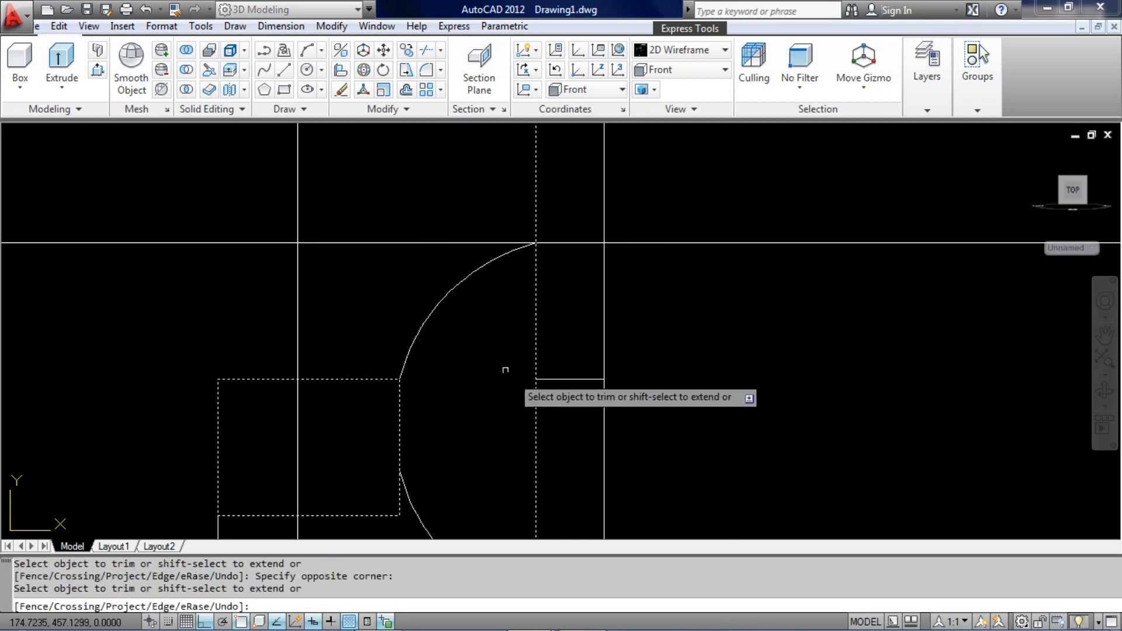
key(Return)
- Erase the leftover lower arc of the trimmed circle
middle_drag(493, 491, 515, 381)
click(517, 393)
click(463, 469)
text(e)
key(Return)
middle_drag(518, 302, 498, 357)
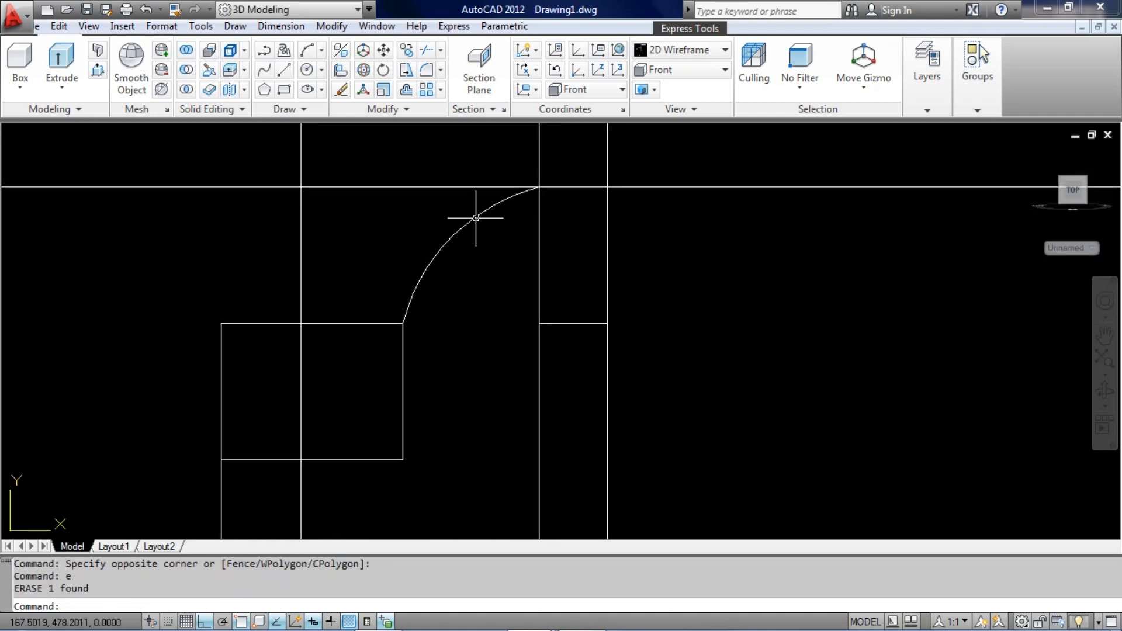
- Copy the arc from its upper end to the left end of the 15-unit line
click(467, 220)
click(449, 249)
text(co)
key(Return)
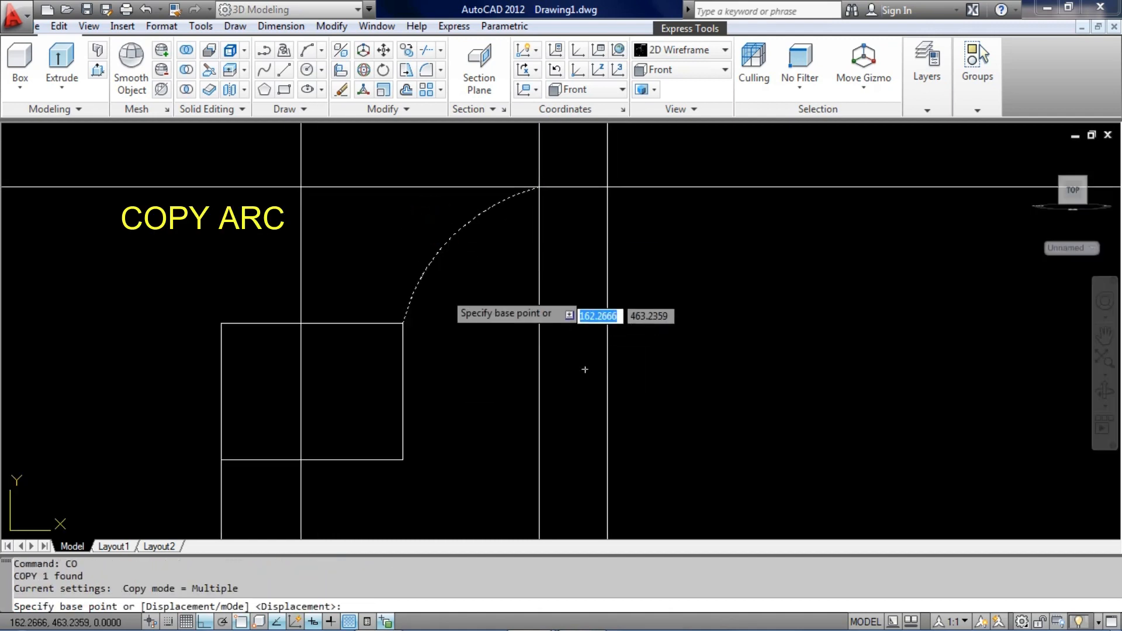
click(538, 187)
click(537, 322)
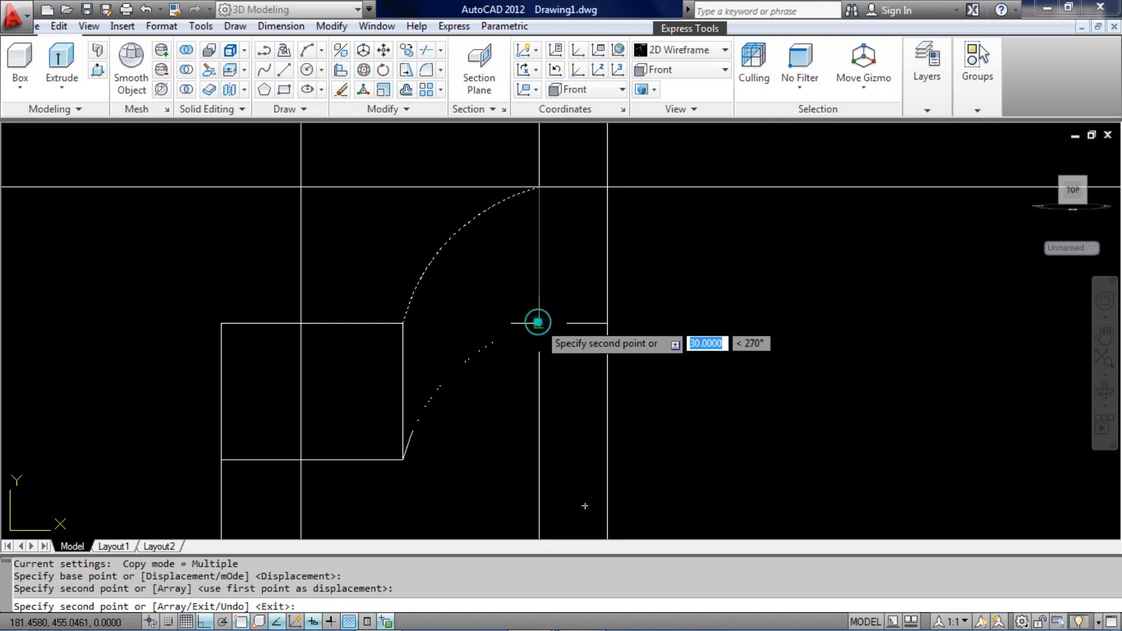
- Draw lines closing the arm's end, from the upper arc's end across to the outer vertical line and down to the 15-unit line
key(Return)
click(527, 157)
click(665, 234)
middle_drag(633, 234, 617, 270)
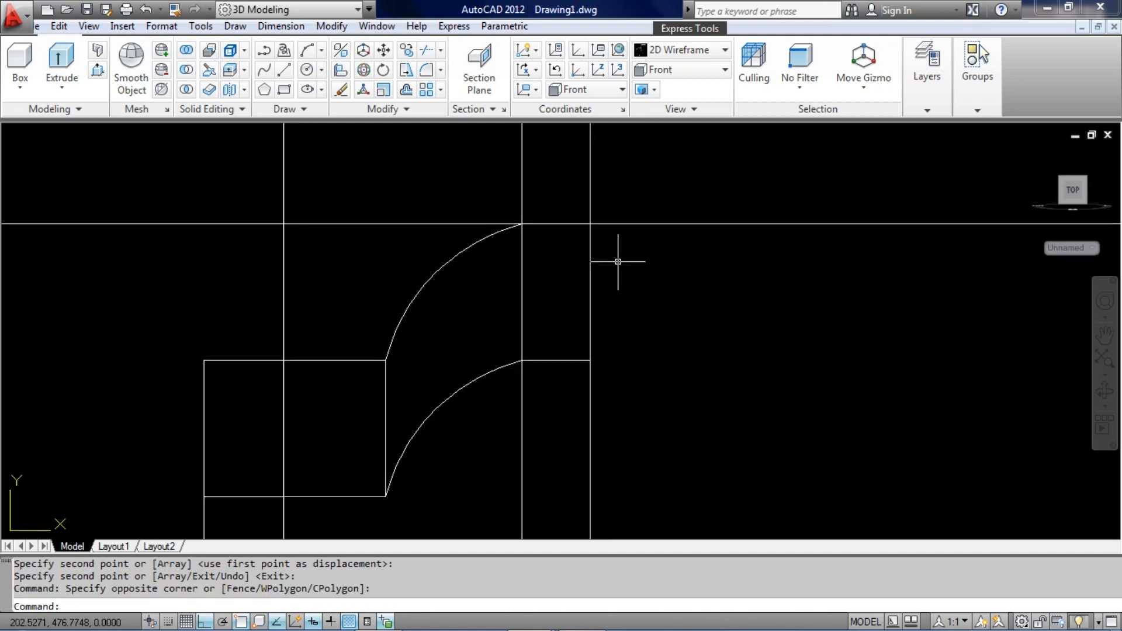
text(l)
key(Return)
click(588, 223)
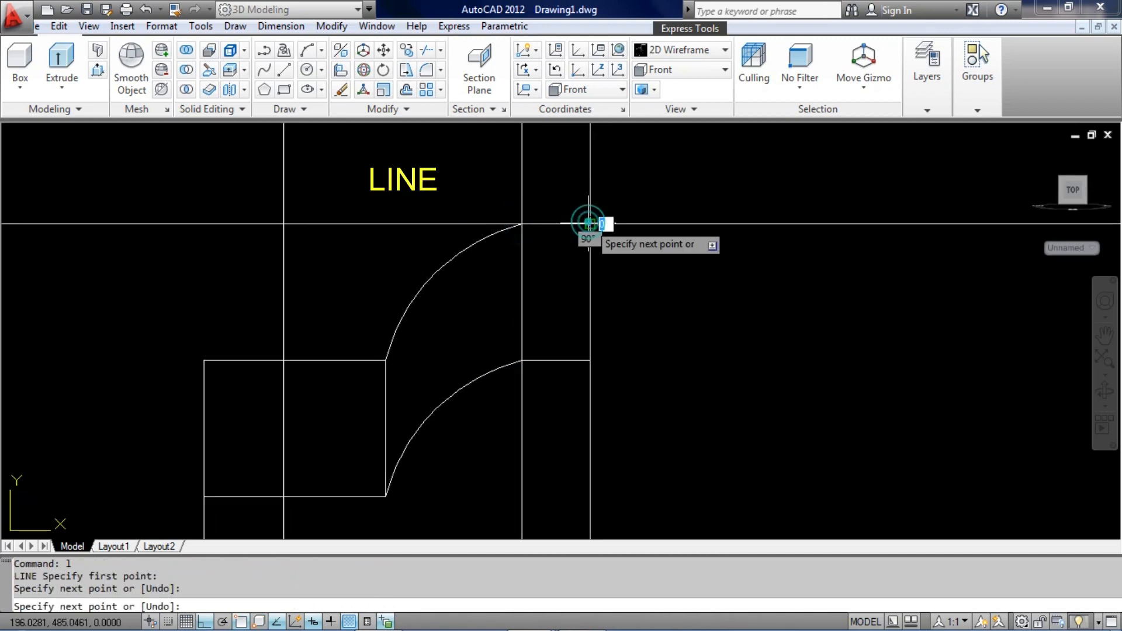
key(Return)
- Erase the vertical and horizontal construction lines around the arm and box
click(784, 249)
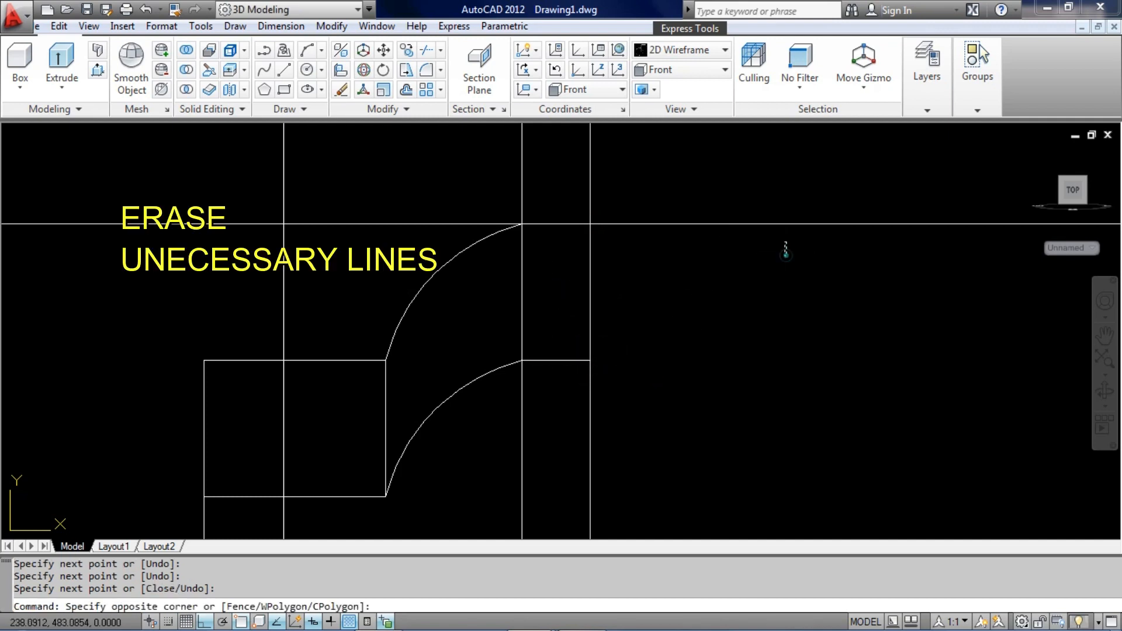
click(697, 163)
click(698, 164)
click(437, 132)
text(e)
key(Return)
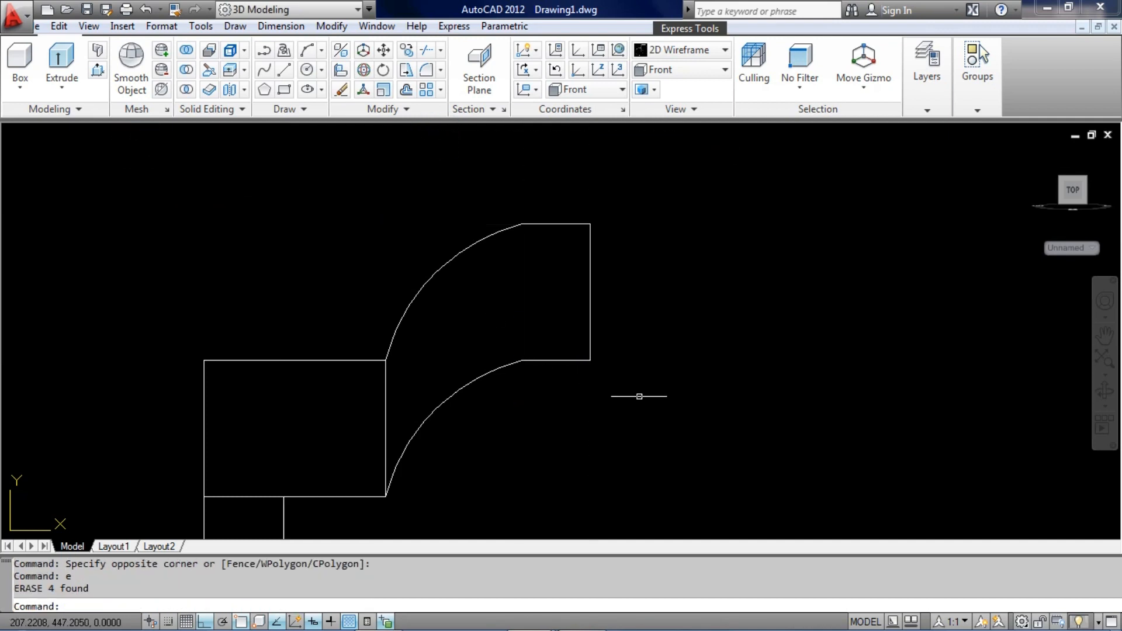
- Join the two arcs and the three straight end lines of the arm into one polyline
click(608, 275)
click(426, 197)
click(559, 386)
click(506, 335)
middle_drag(519, 331, 540, 330)
text(j)
key(Return)
- Trim away the box's edge between the two arcs so that the box opens into the arm
click(466, 321)
click(413, 268)
text(t)
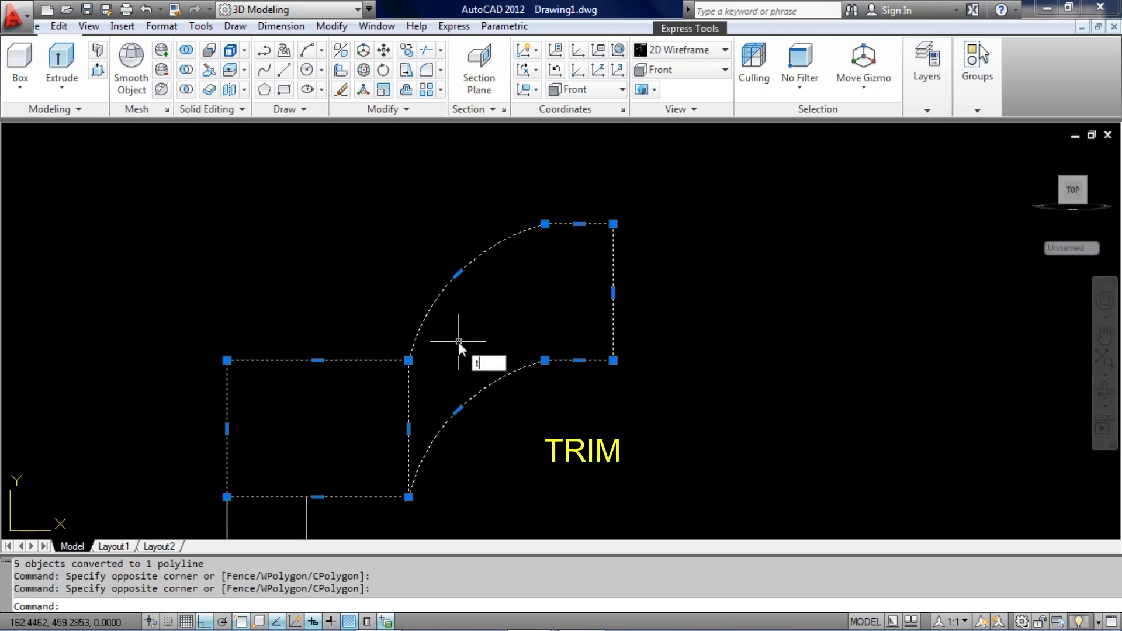
text(r)
key(Return)
click(441, 368)
click(381, 386)
key(Return)
- Join the box and arm outlines into a single polyline
click(496, 437)
click(405, 315)
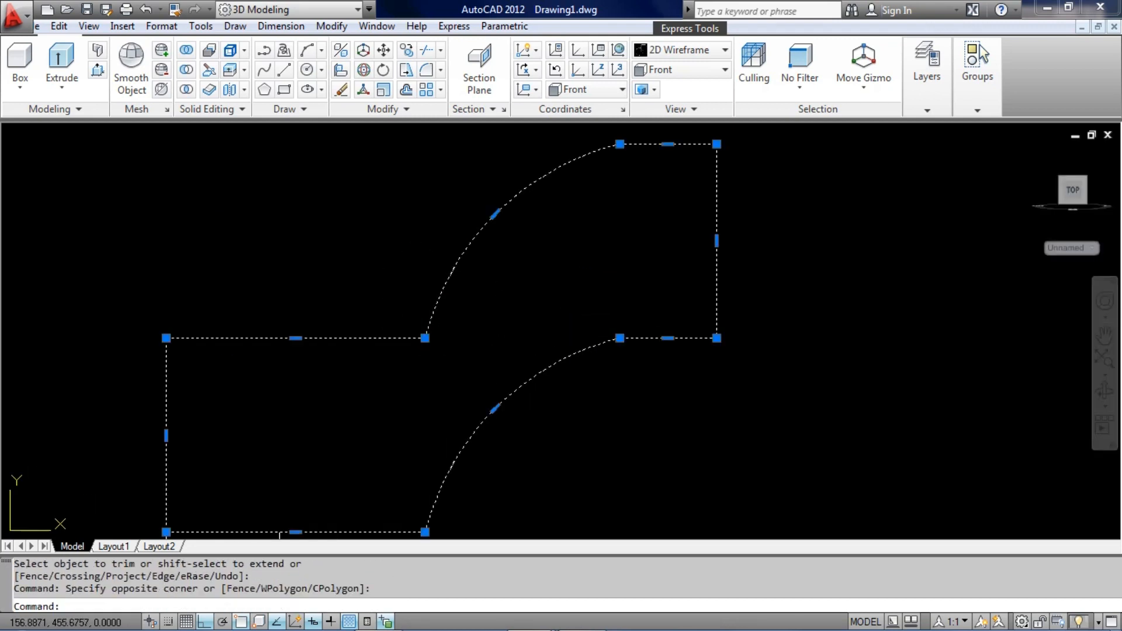
scroll(462, 319, down, 1)
text(j)
key(Return)
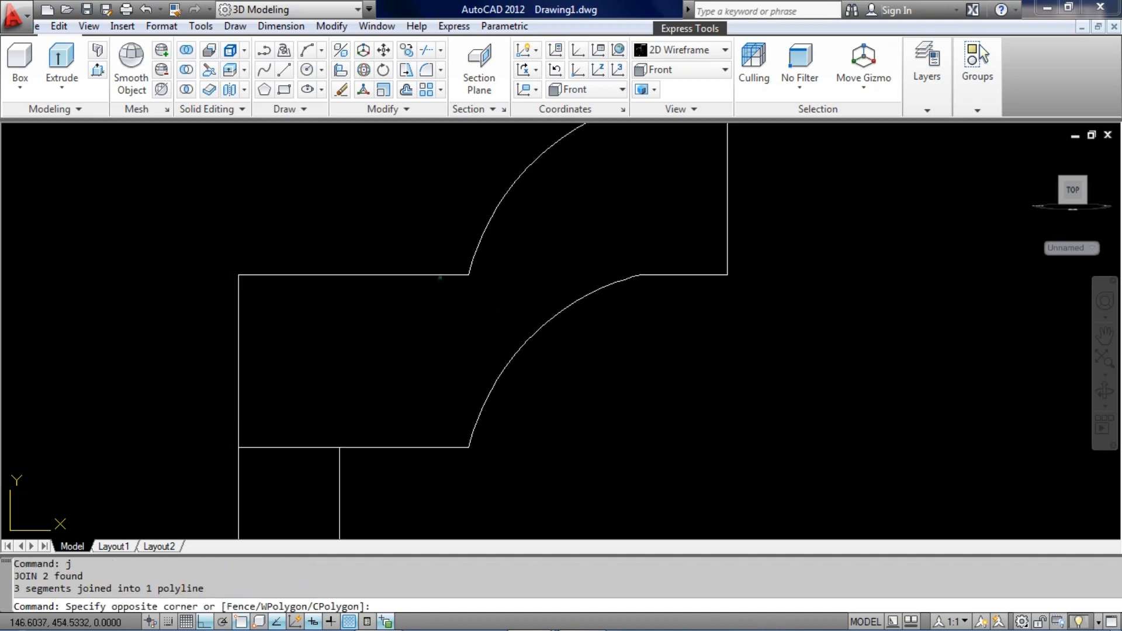
click(413, 263)
scroll(395, 295, down, 2)
middle_drag(424, 277, 540, 292)
key(Escape)
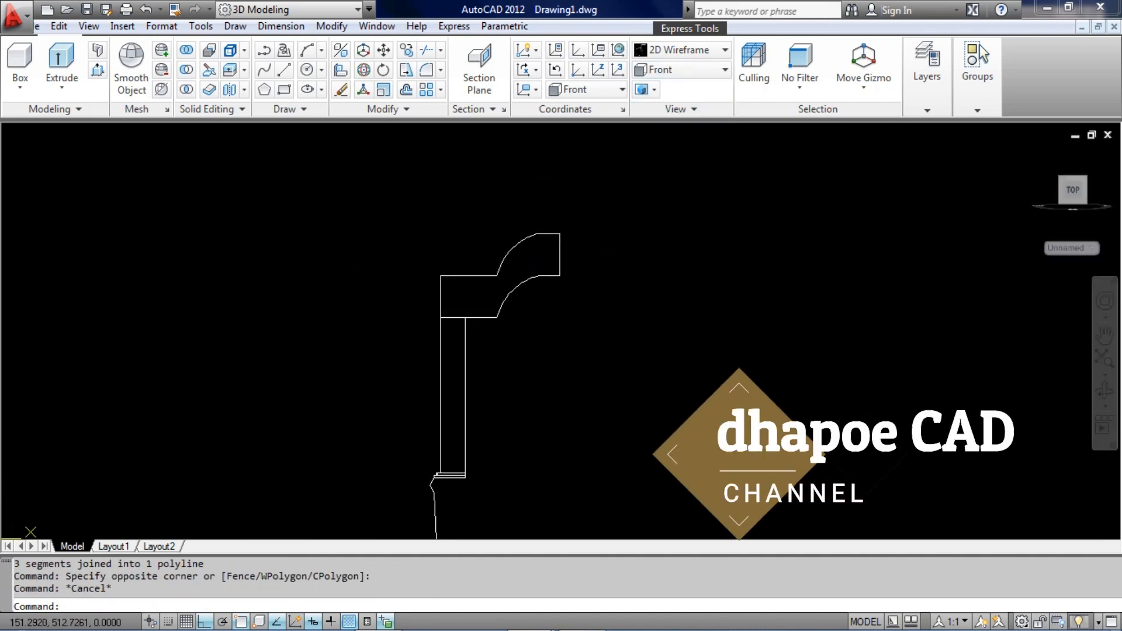
- Return to the Front view and draw a circle of diameter 30 above the box's upper-left corner
click(694, 70)
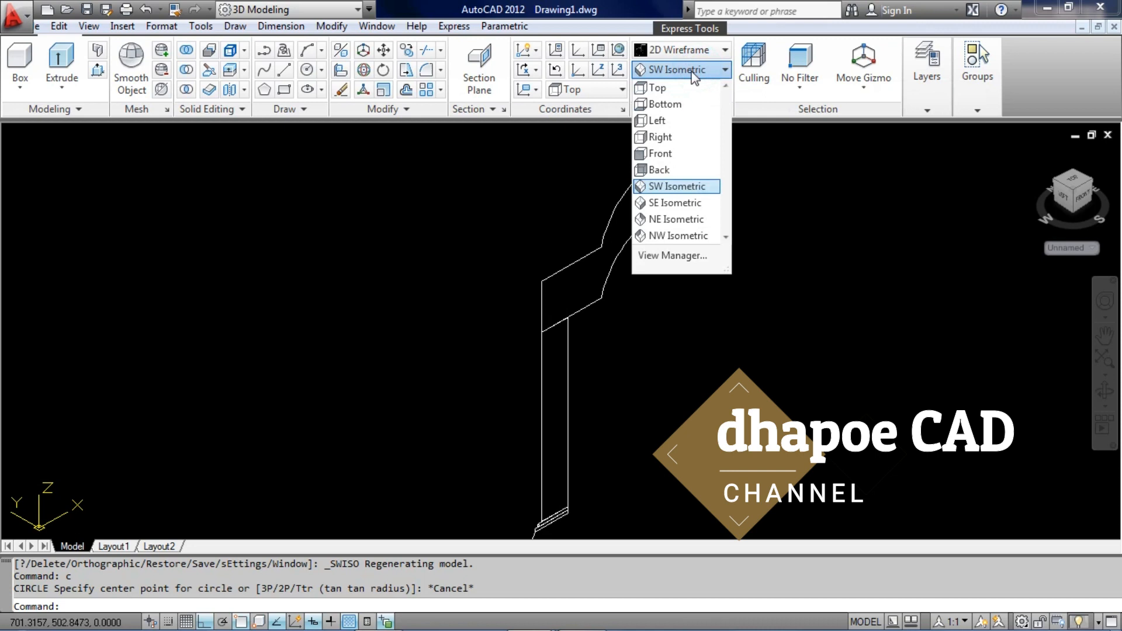
click(661, 153)
scroll(461, 257, up, 5)
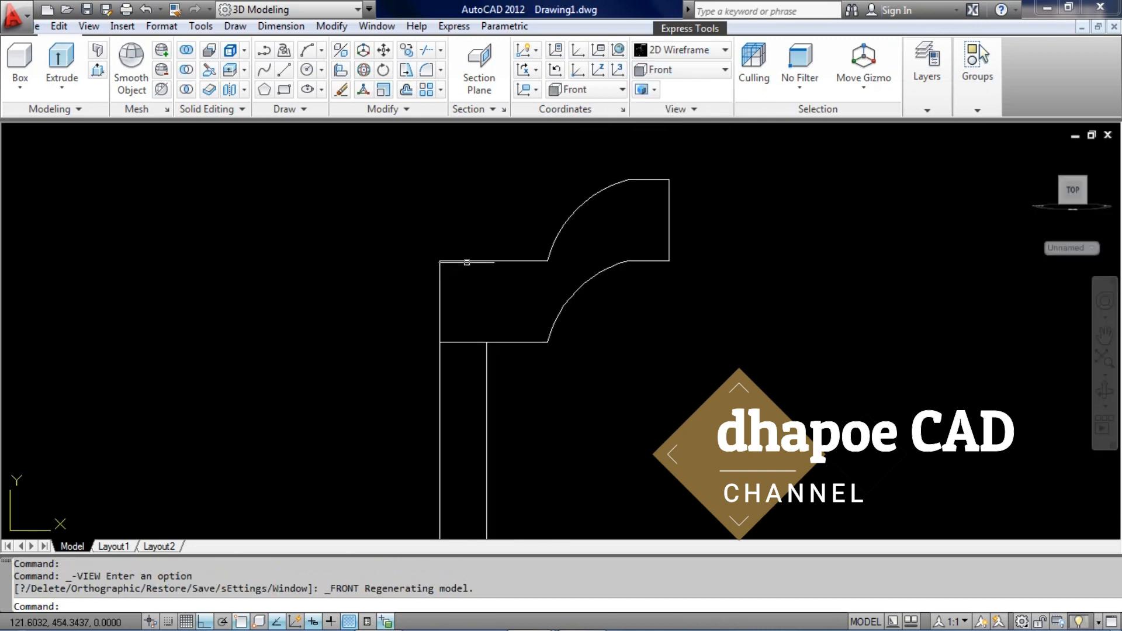
middle_drag(461, 257, 416, 340)
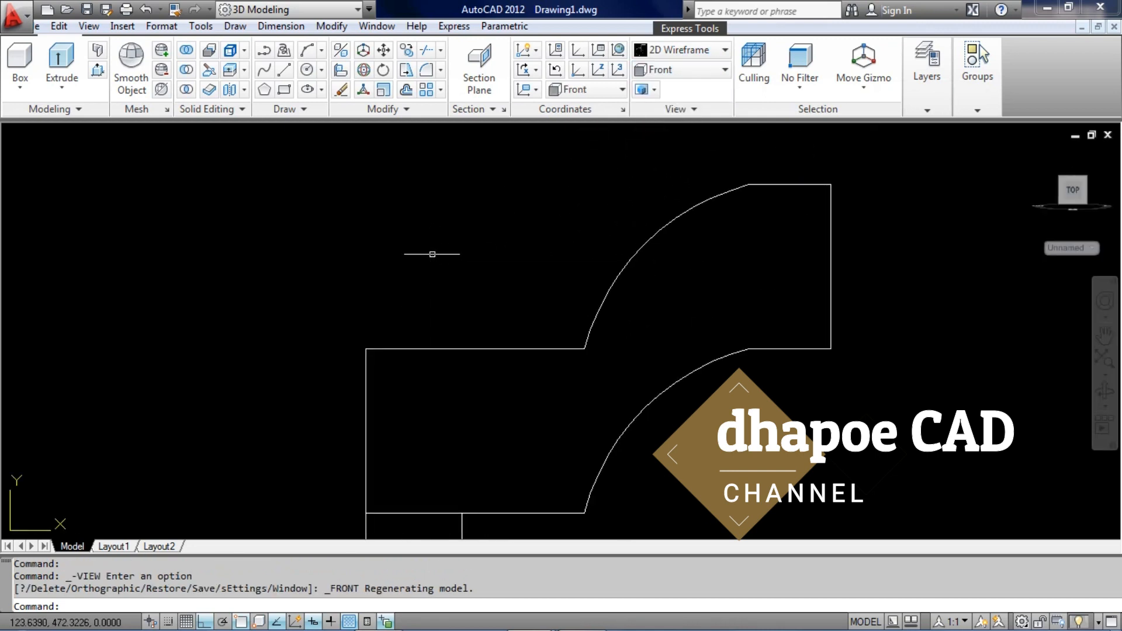
middle_drag(432, 254, 424, 281)
text(c)
key(Return)
click(356, 199)
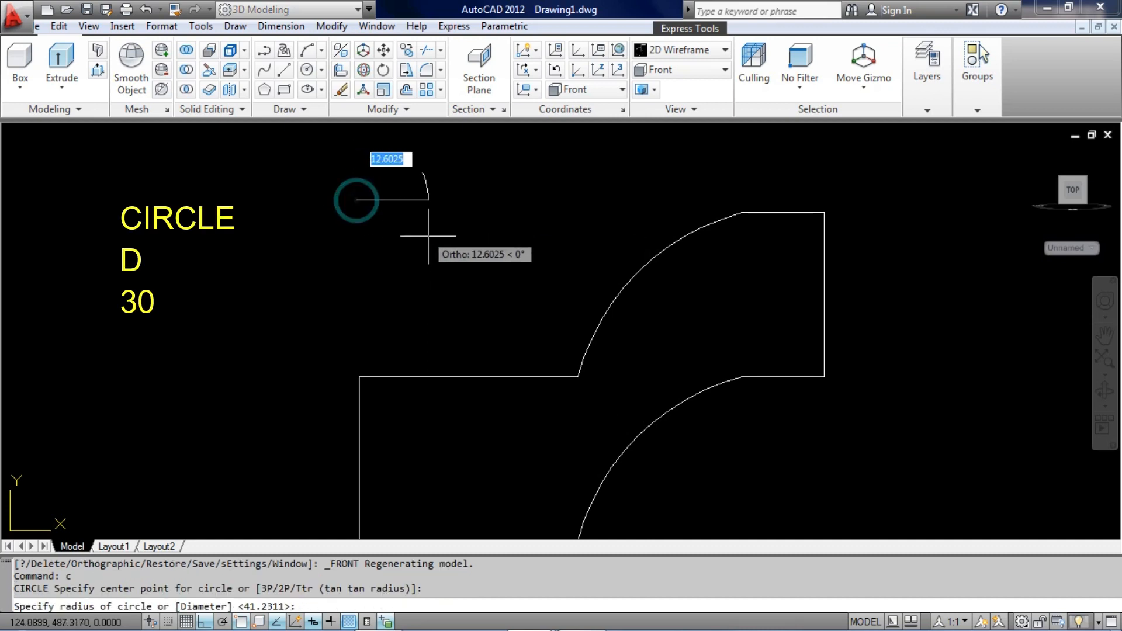
text(d)
key(Return)
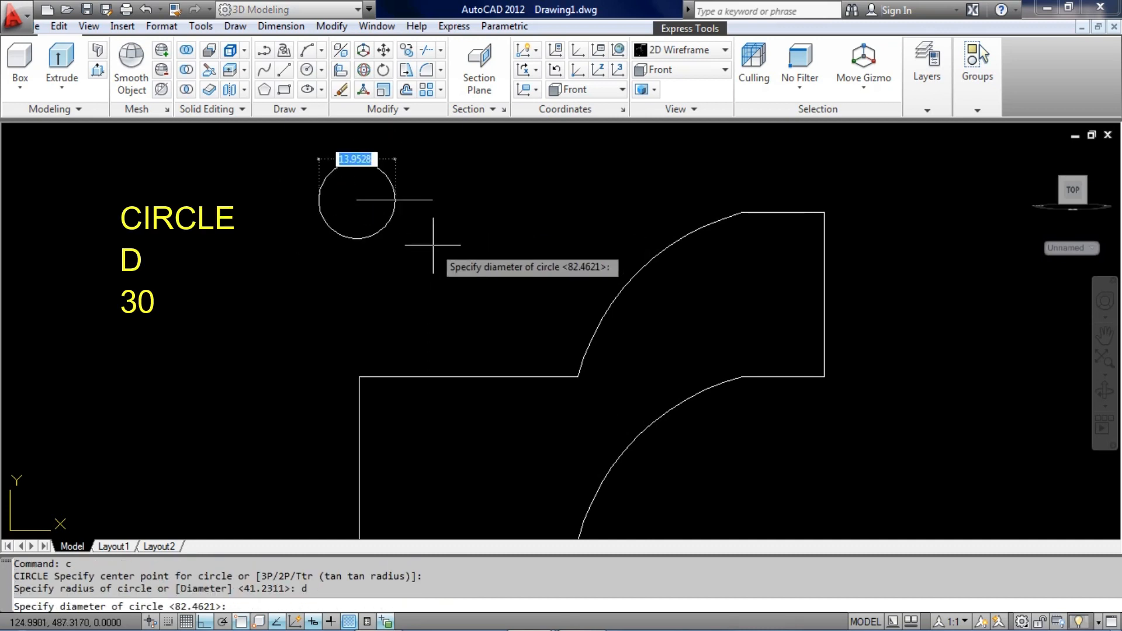
key(Return)
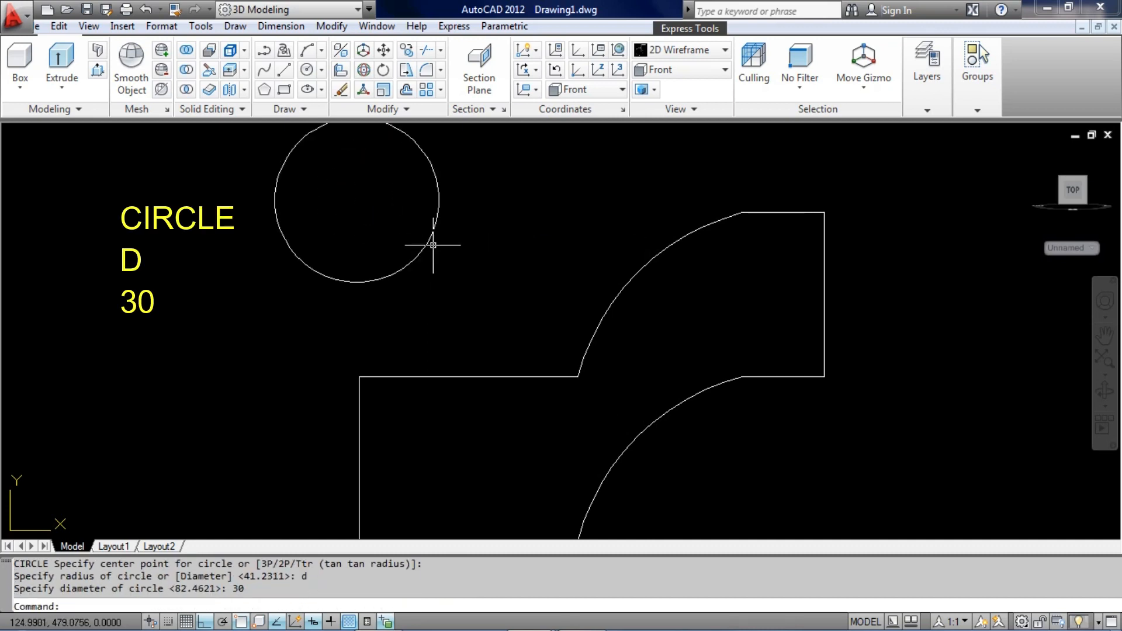
middle_drag(467, 229, 493, 270)
click(493, 270)
click(413, 249)
key(Return)
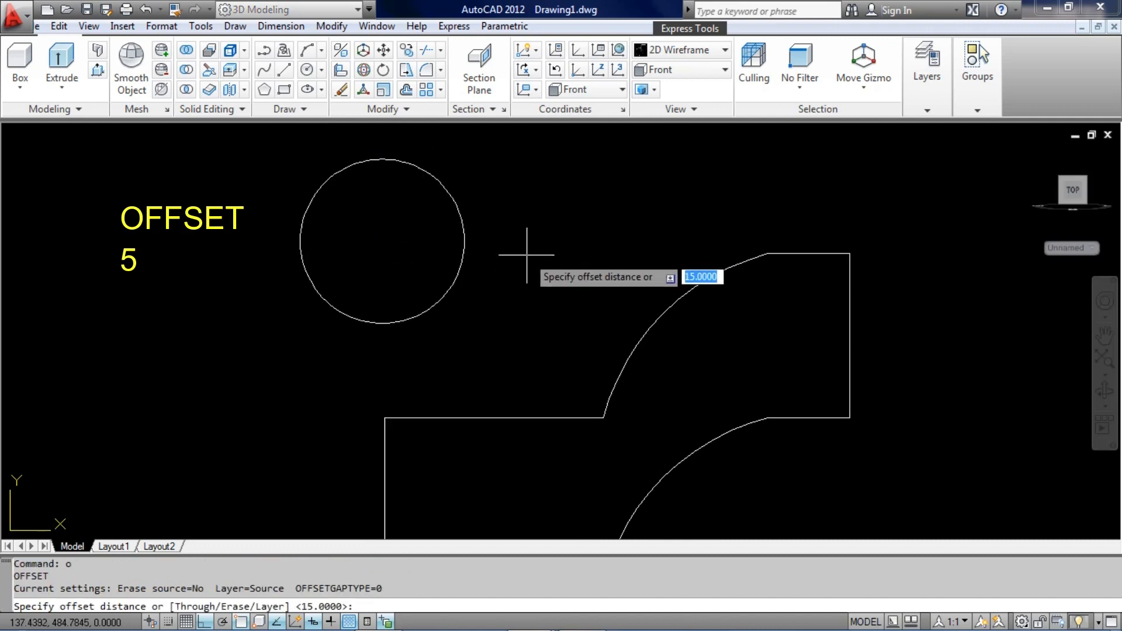
text(10)
key(Return)
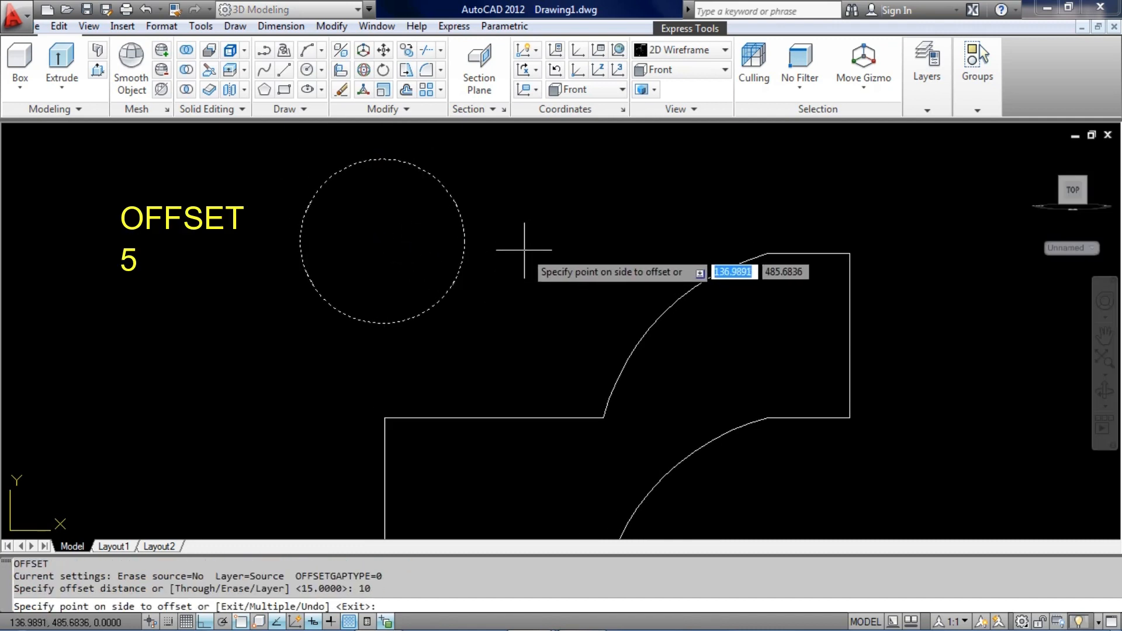
key(Escape)
- Offset the 30-diameter circle outward by 5
click(523, 246)
click(334, 227)
key(Return)
text(5)
key(Return)
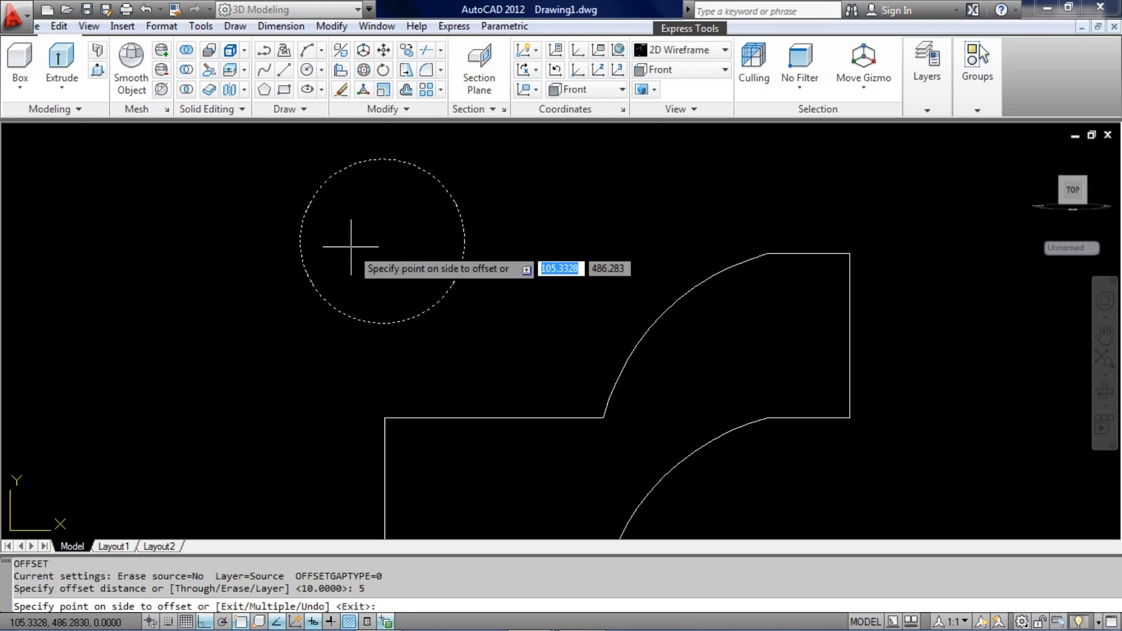
click(506, 268)
middle_drag(517, 256, 502, 328)
key(Escape)
- Move both concentric circles straight up about 50 units, away from the box
click(498, 321)
click(391, 310)
middle_drag(676, 295, 645, 409)
scroll(646, 409, down, 1)
text(m)
key(Return)
click(658, 366)
click(697, 205)
middle_drag(535, 312, 584, 265)
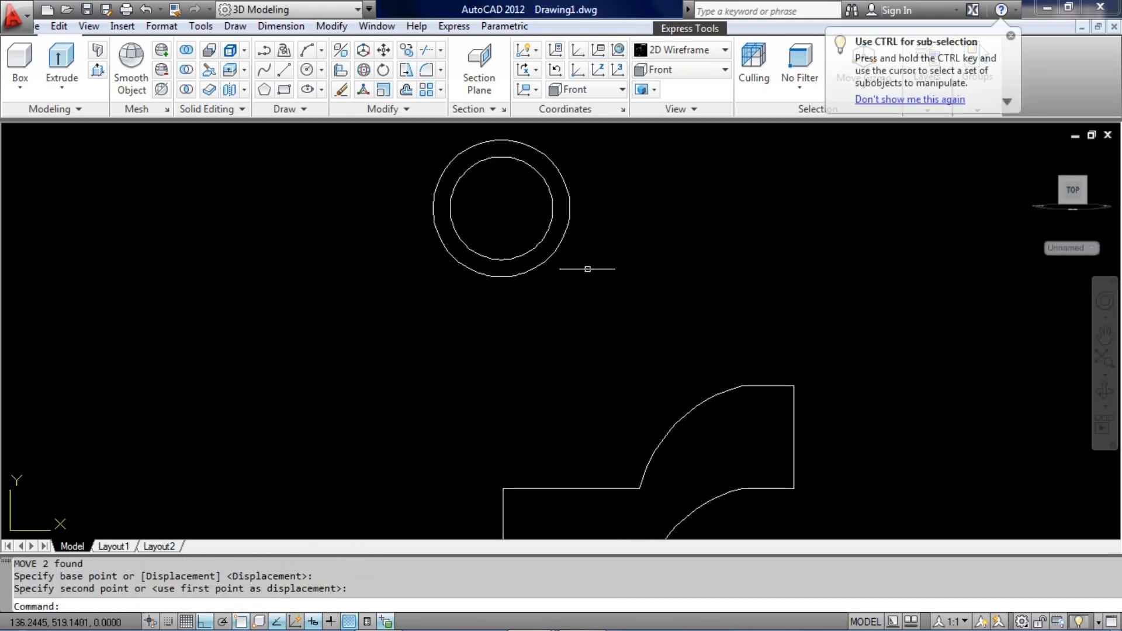
- Draw a vertical construction line through the box's upper-left corner
text(XL)
key(Return)
click(503, 489)
click(507, 428)
key(Return)
- Move both circles right by their outer circle's left quadrant to the vertical construction line
click(570, 256)
click(536, 210)
text(m)
key(Return)
click(433, 207)
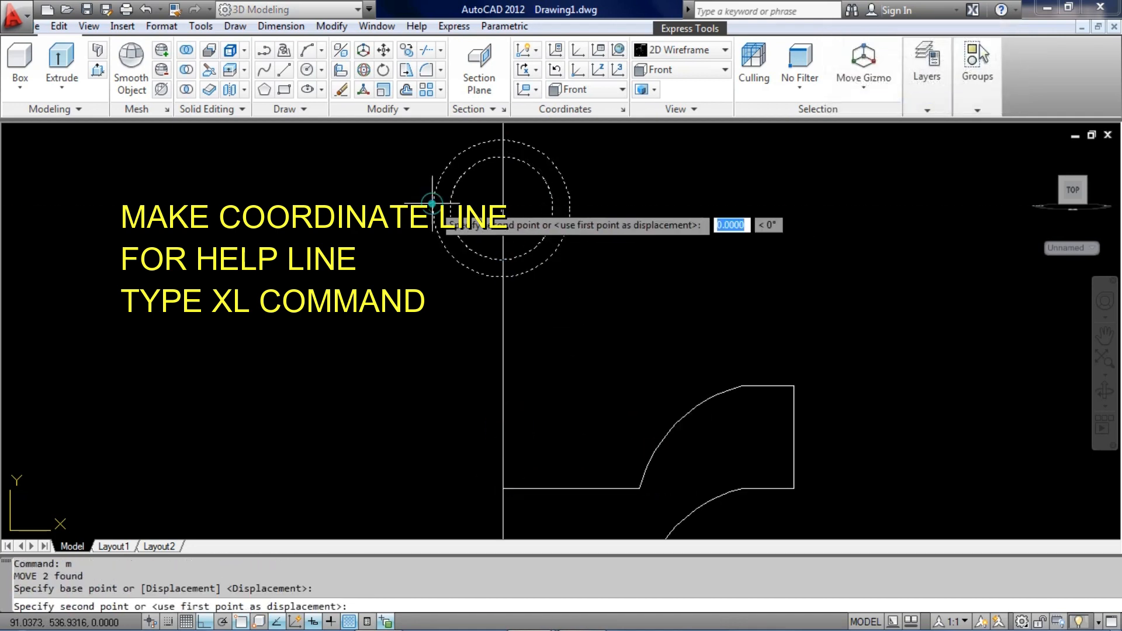
click(503, 208)
- Realign both circles so the outer circle's left quadrant sits exactly on the vertical construction line
scroll(514, 230, up, 1)
middle_drag(524, 264, 505, 287)
click(701, 316)
click(528, 286)
scroll(467, 236, up, 2)
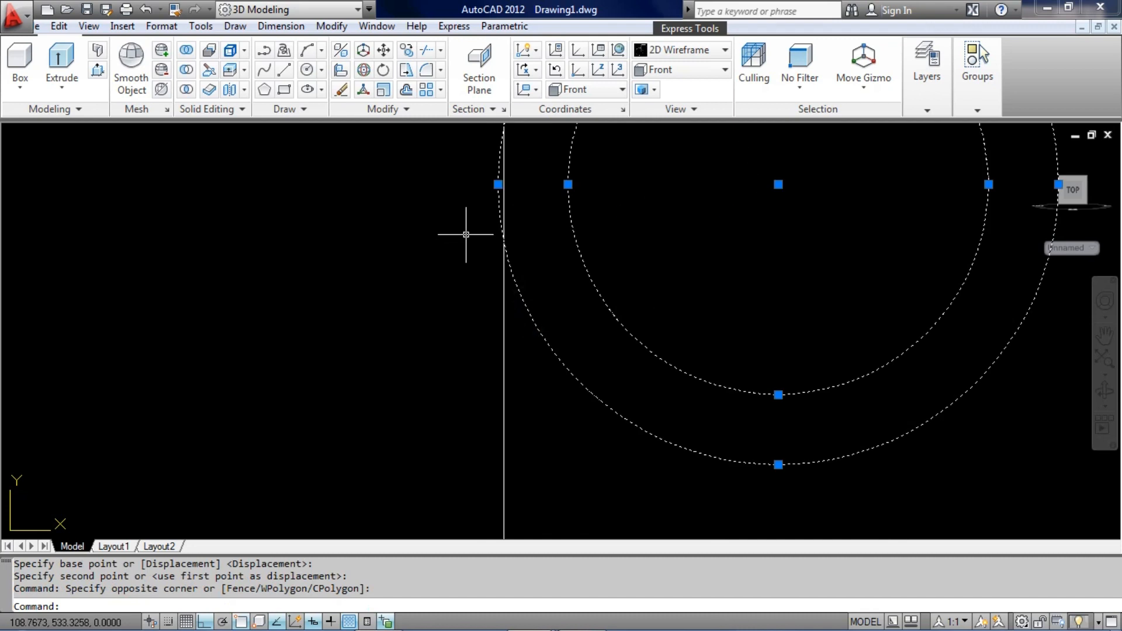
text(m)
key(Return)
click(498, 183)
click(508, 176)
- Draw a second vertical construction line through the arm's upper-right corner
scroll(508, 362, down, 7)
scroll(594, 315, up, 1)
text(l)
key(Return)
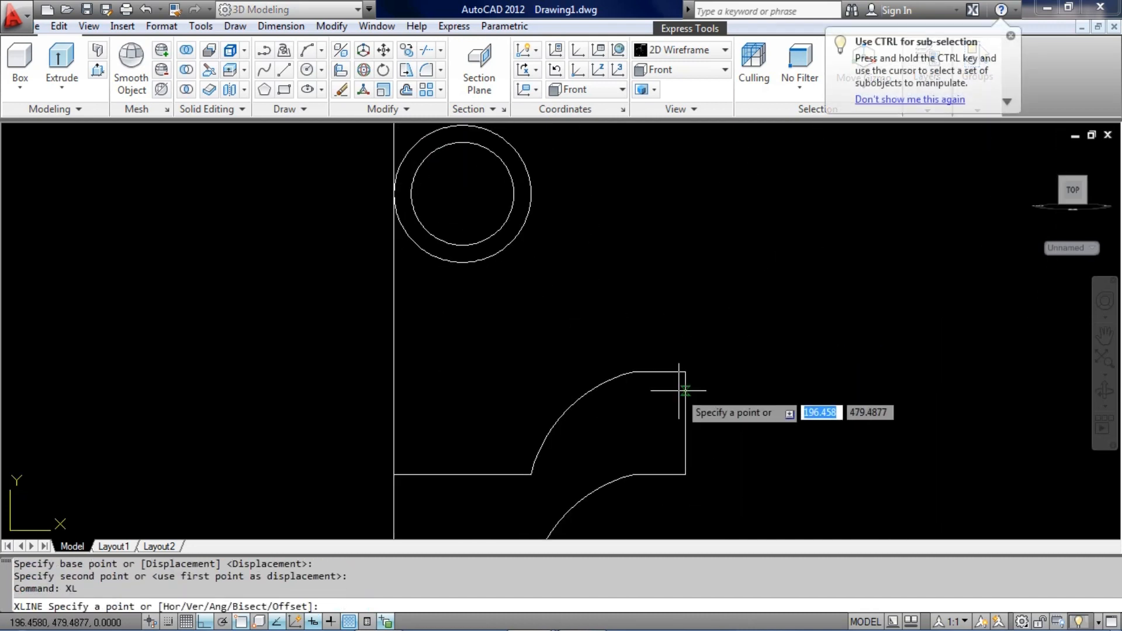
click(685, 371)
click(682, 362)
key(Return)
- Draw a circle of diameter 35 centred on the two concentric circles
mouse_move(524, 268)
middle_down()
mouse_move(475, 337)
mouse_move(463, 311)
mouse_move(461, 319)
middle_up()
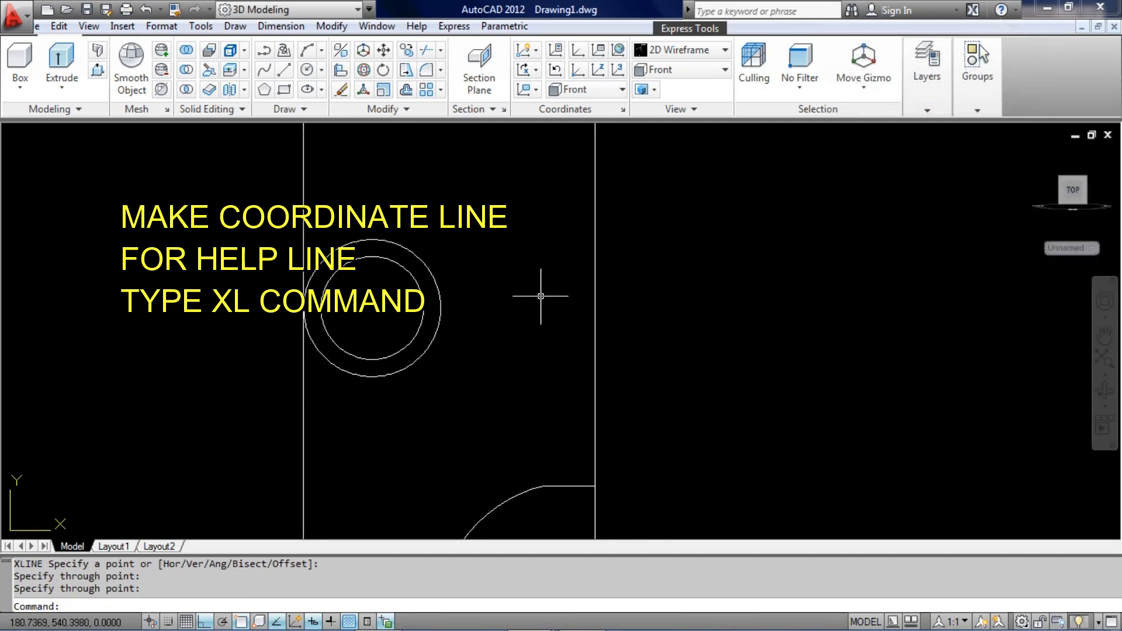
key(Return)
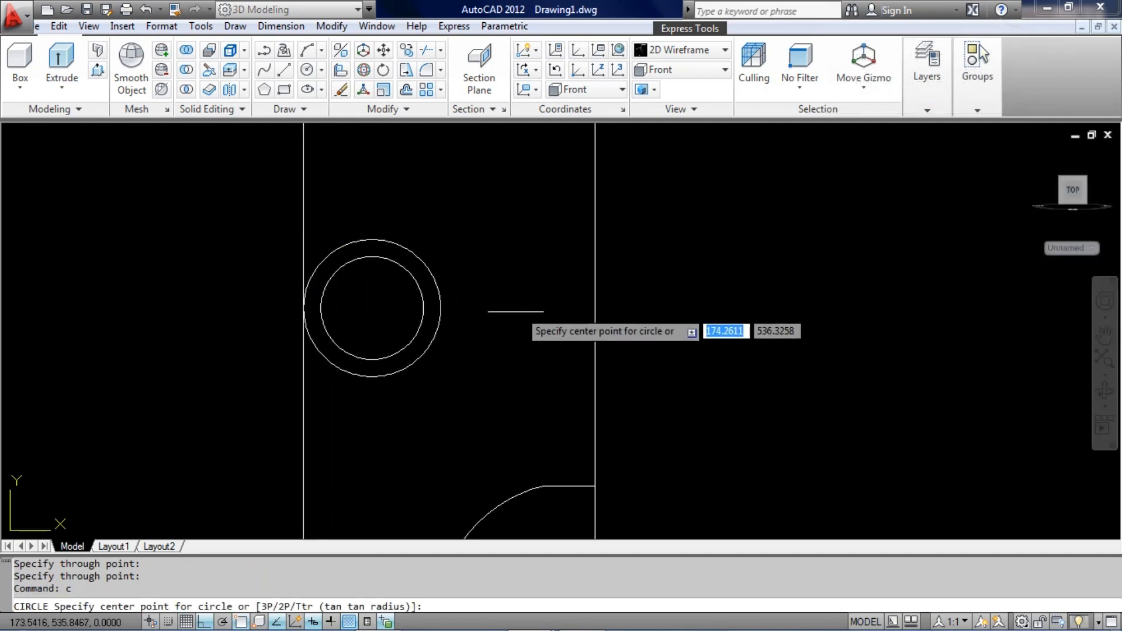
click(372, 308)
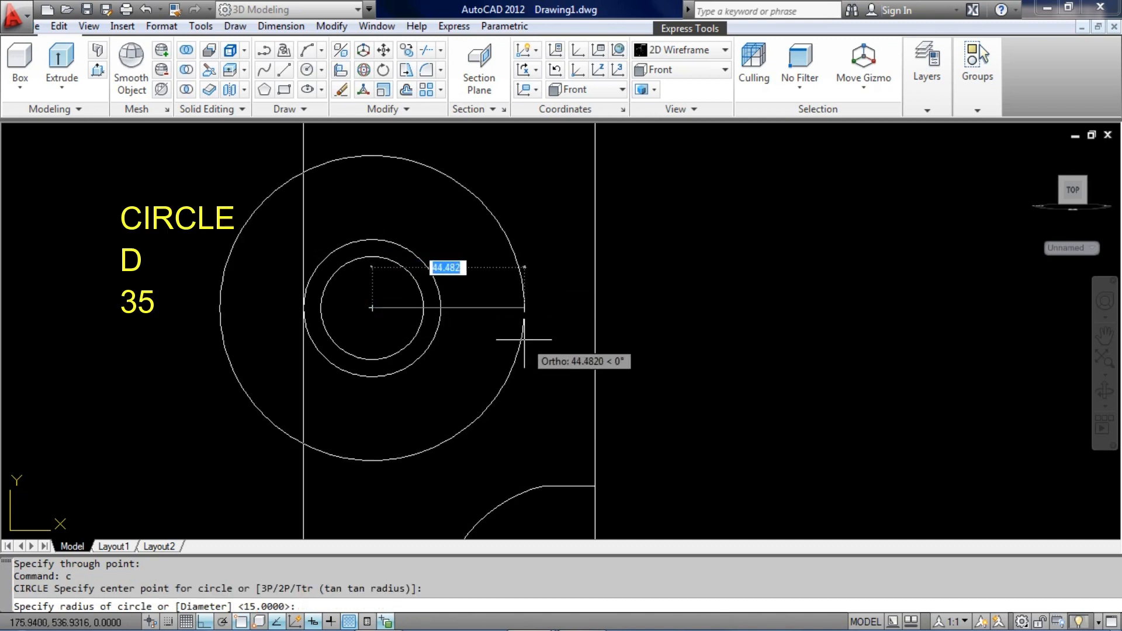
text(d)
key(Return)
text(35)
key(Return)
- Move the 35-diameter circle right so its right quadrant touches the construction line at the arm's end
scroll(406, 172, up, 3)
click(404, 339)
click(384, 325)
middle_drag(473, 317, 460, 297)
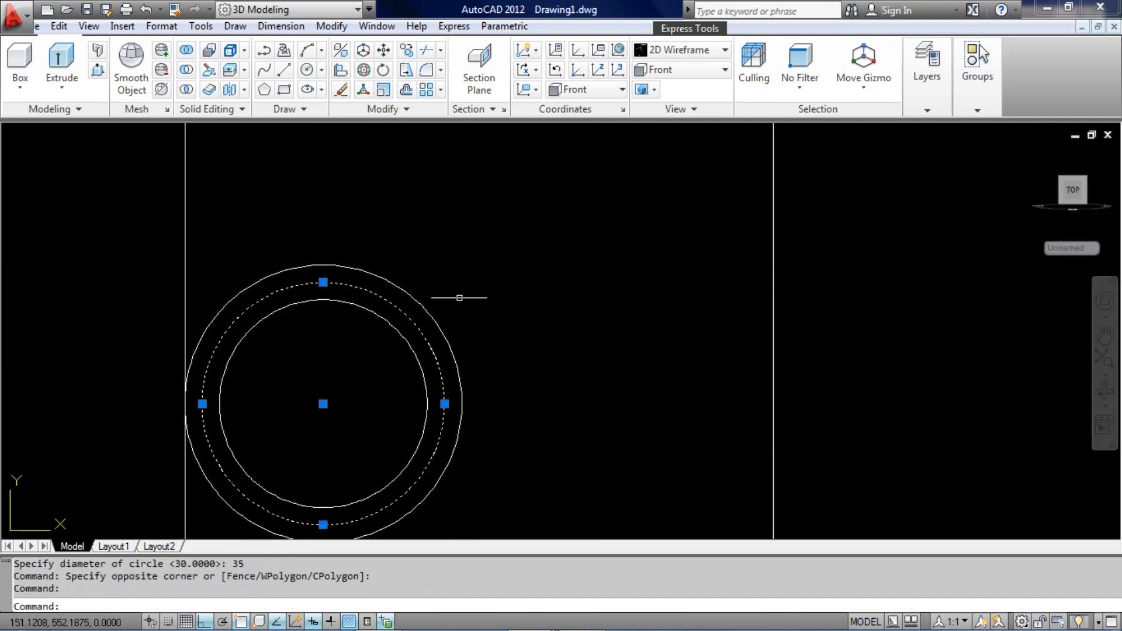
text(m)
key(Return)
click(445, 403)
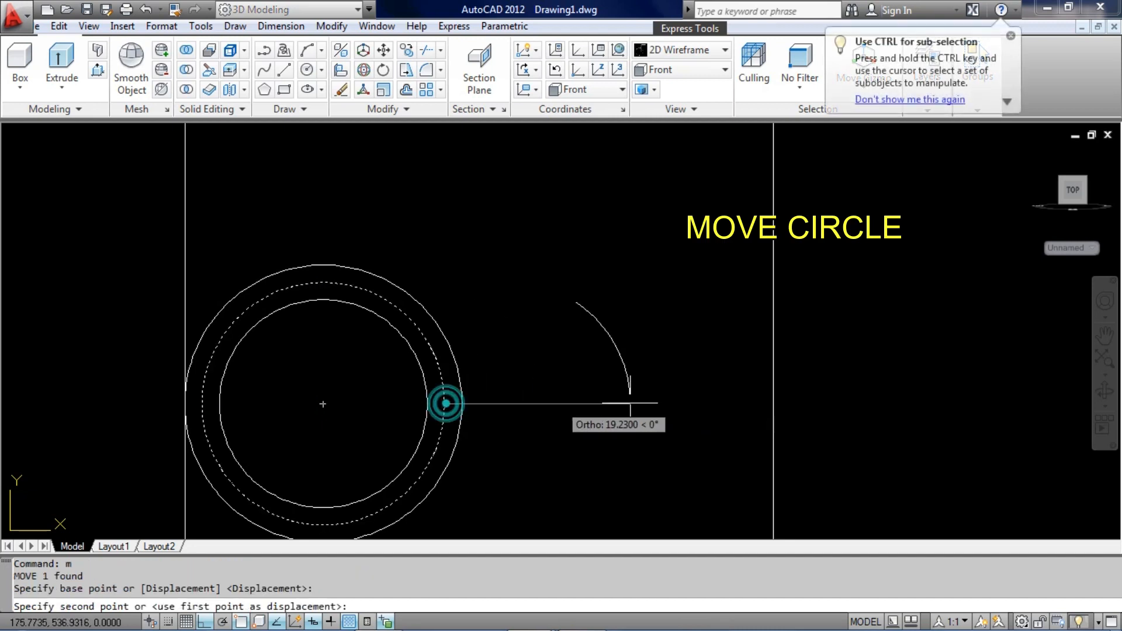
click(772, 408)
- Draw a circle of diameter 30 concentric with the moved 35-diameter circle
text(c)
key(Return)
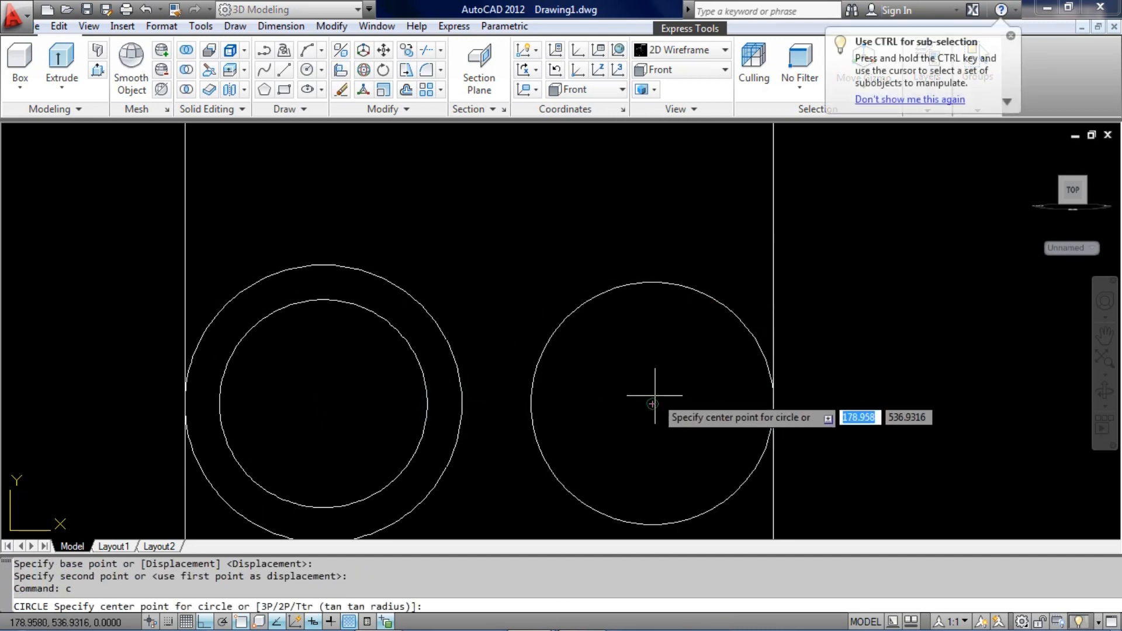
click(653, 404)
text(d)
key(Return)
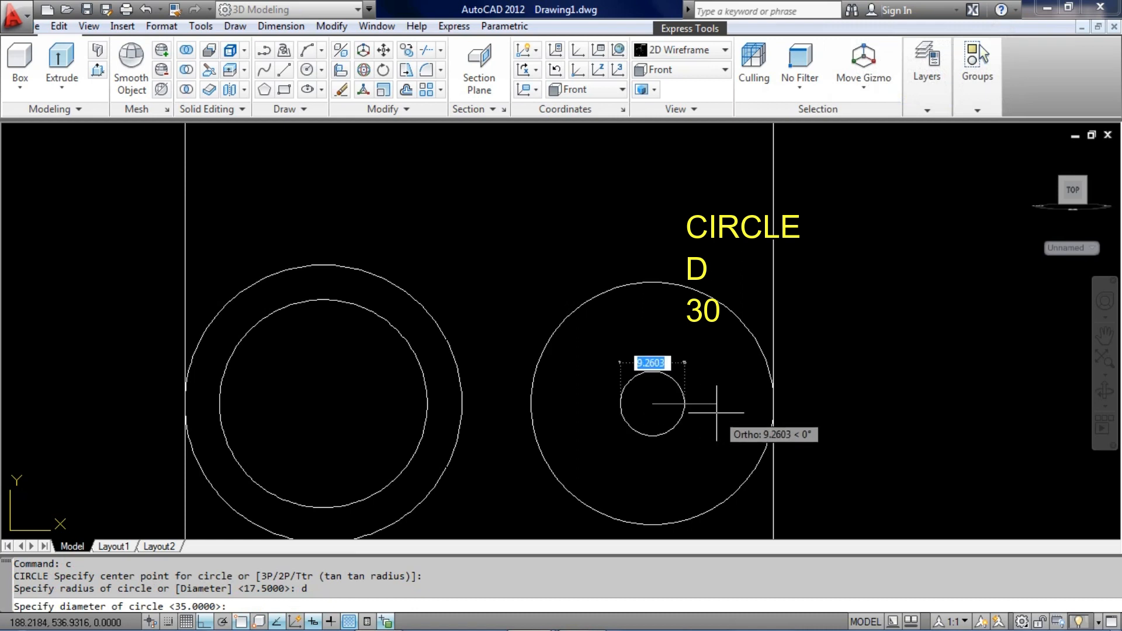
key(Return)
- Move the 35- and 30-diameter circles up by 17.5 from their shared centre
middle_drag(699, 382, 676, 358)
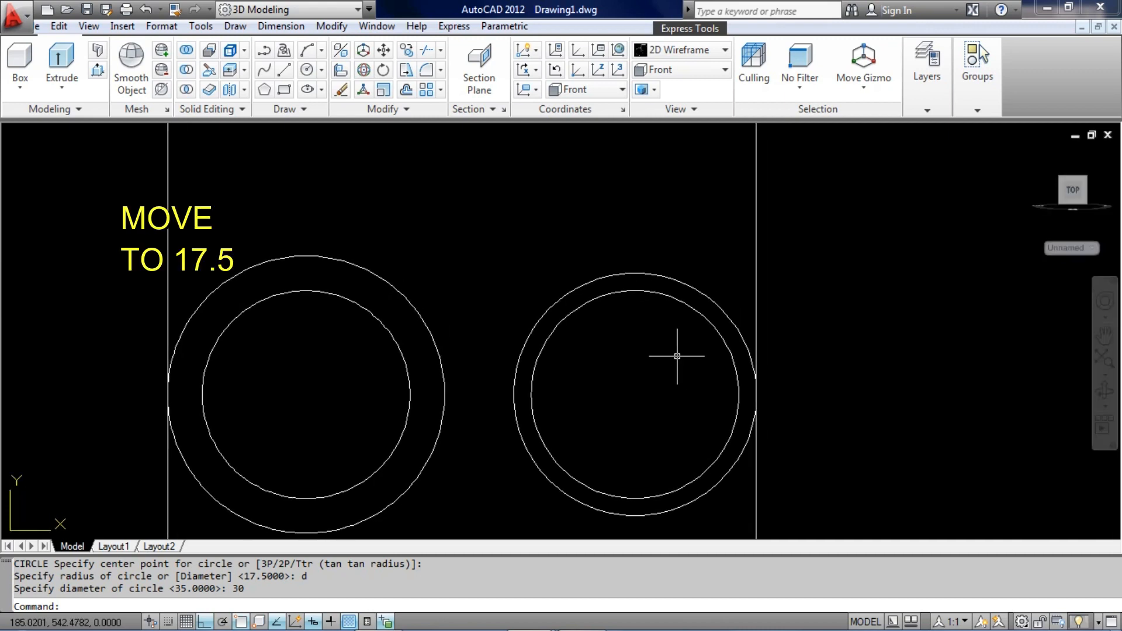
click(676, 356)
click(641, 286)
text(m)
key(Return)
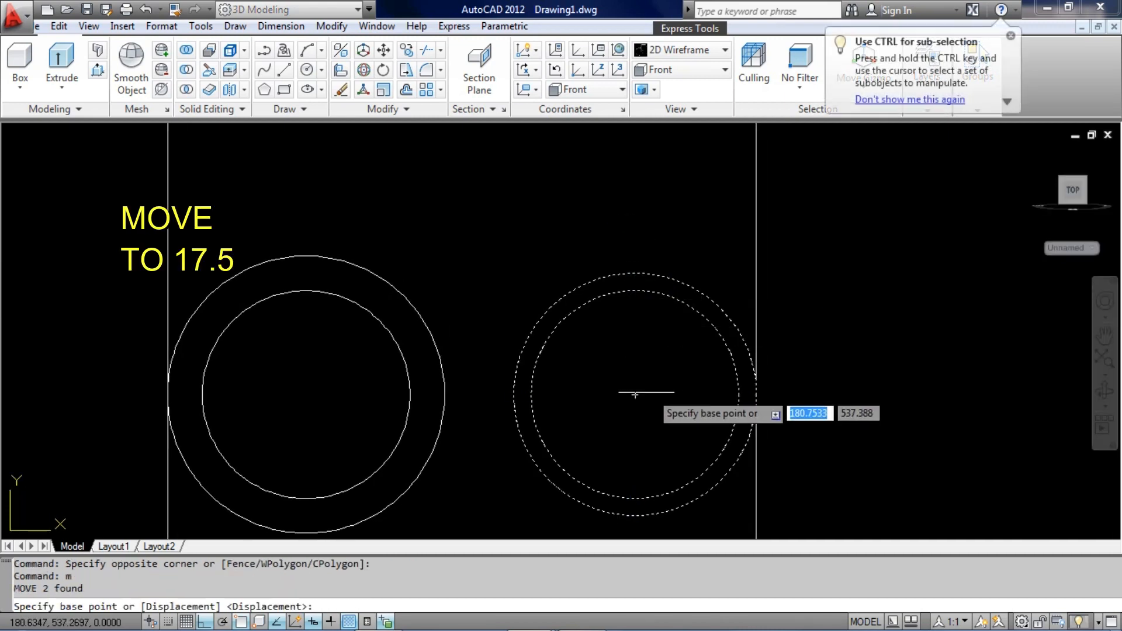
click(635, 395)
text(17.5)
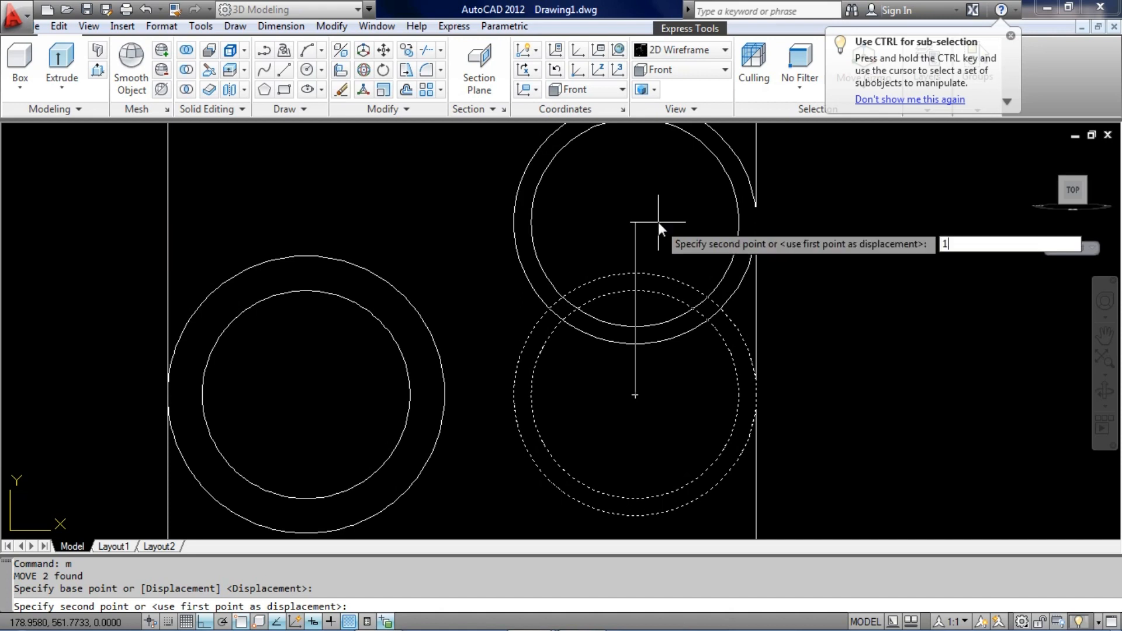
key(Return)
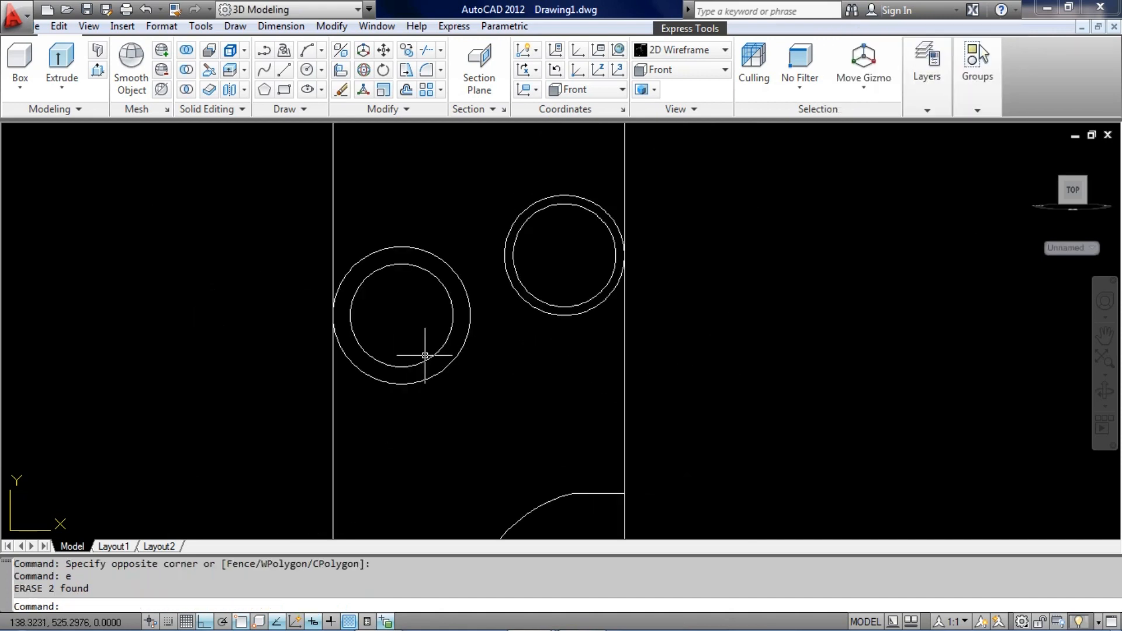
- Erase the two vertical construction lines beside the circle pairs
click(375, 229)
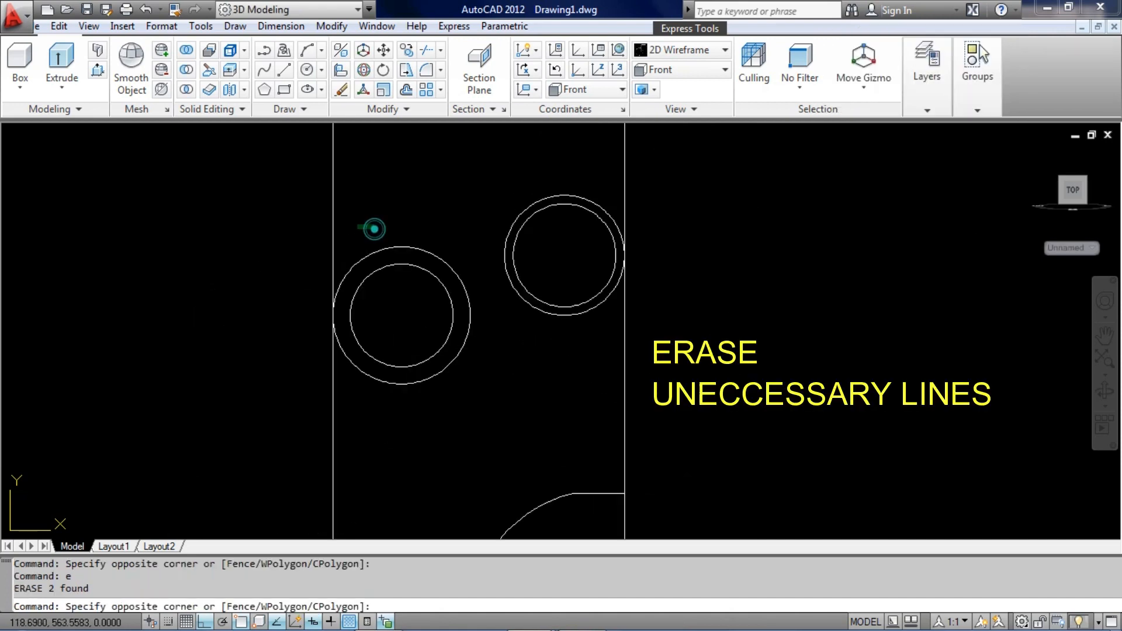
click(277, 209)
click(659, 166)
click(543, 176)
text(e)
key(Return)
scroll(381, 312, down, 1)
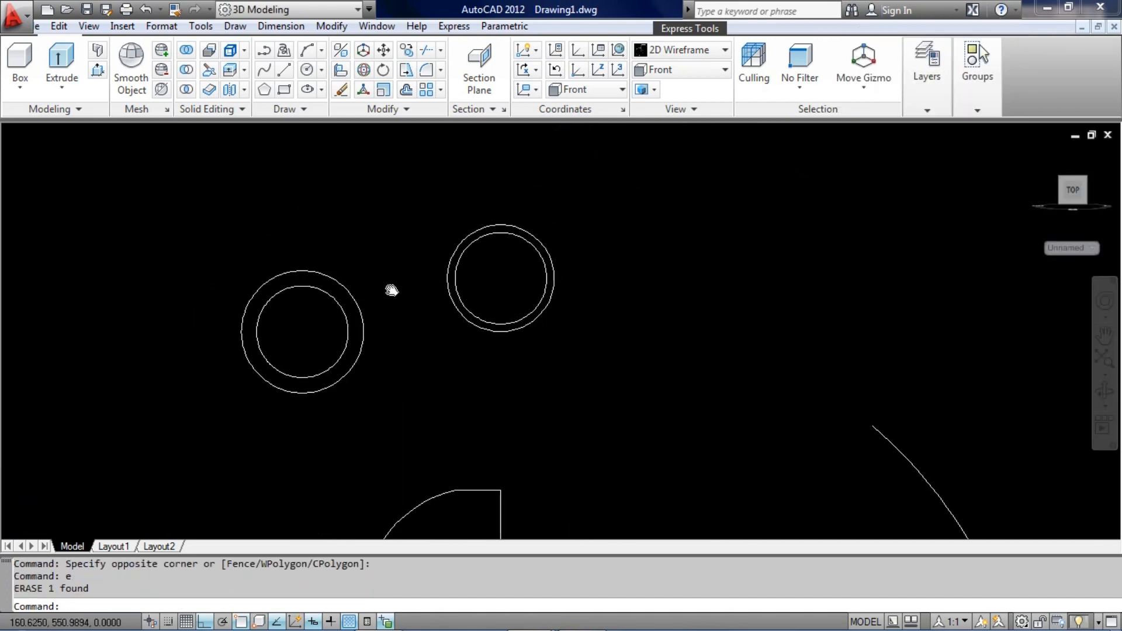
- Erase the stray arc to the right of the profile
scroll(426, 292, down, 4)
click(691, 403)
click(594, 378)
text(e)
key(Return)
- Draw a radius-150 circle tangent to the upper-left sides of both outer linkage circles
mouse_move(381, 333)
middle_down()
mouse_move(411, 355)
mouse_move(343, 368)
middle_up()
scroll(405, 343, up, 3)
text(c)
key(Return)
text(ttr)
key(Return)
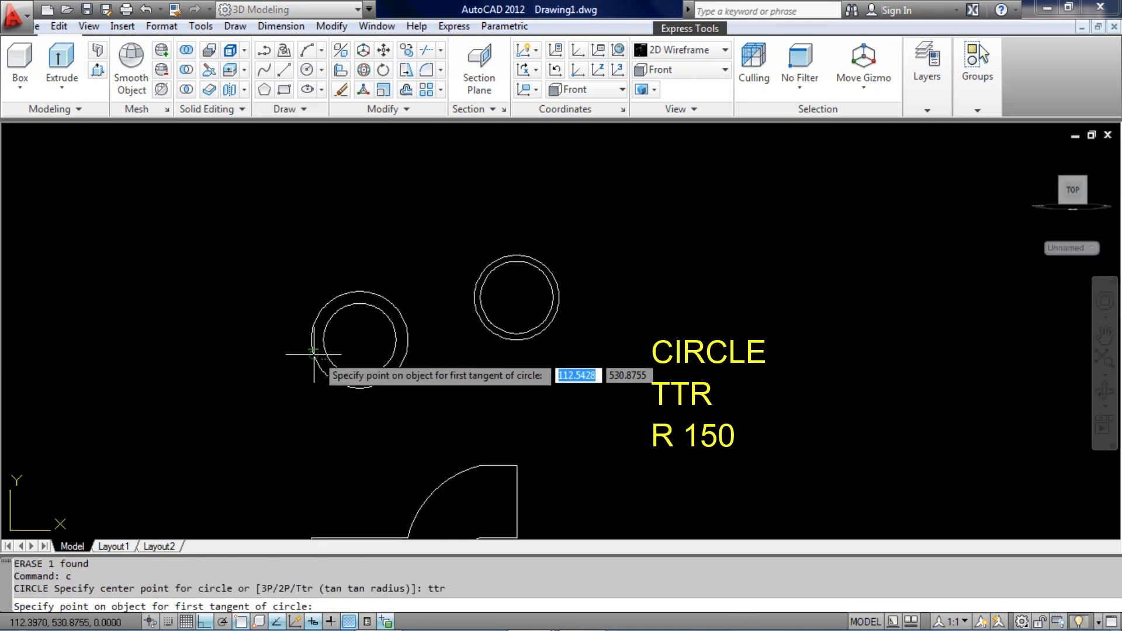
click(313, 368)
click(539, 268)
text(150)
key(Return)
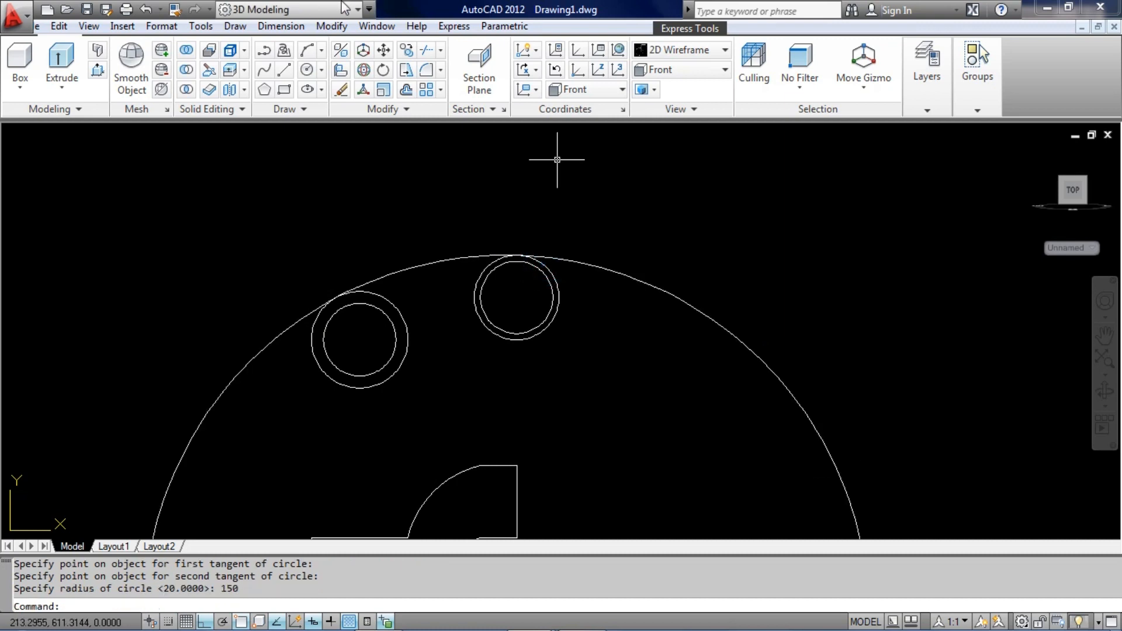
- Draw a second radius-150 circle tangent to the undersides of both outer linkage circles
scroll(327, 138, down, 2)
scroll(388, 313, up, 2)
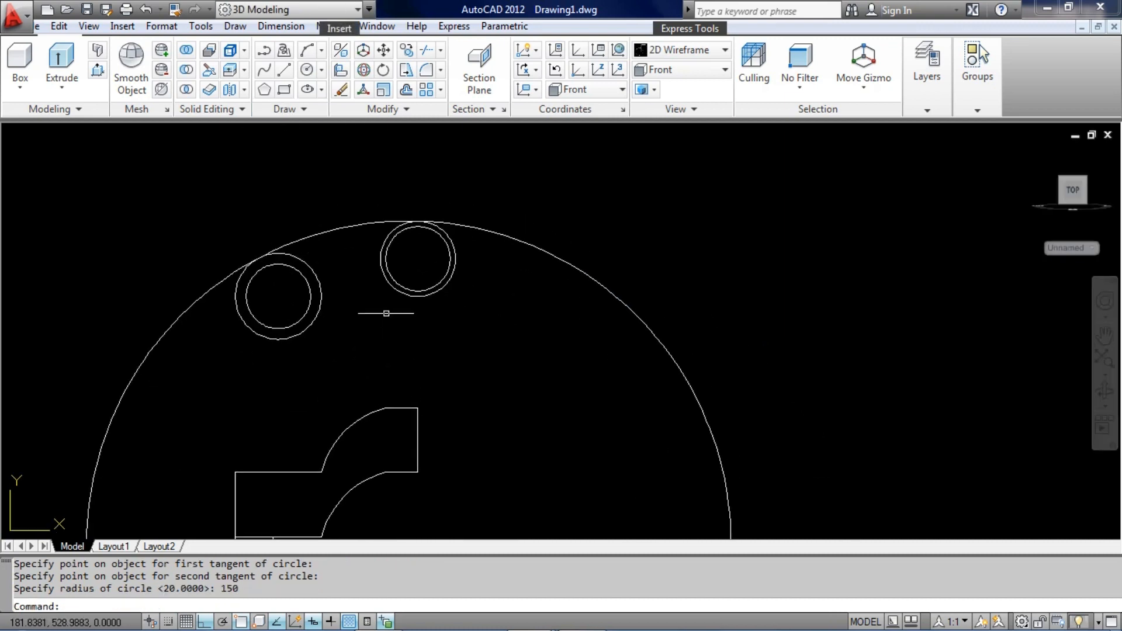
text(c)
key(Return)
text(ttr)
key(Return)
click(292, 335)
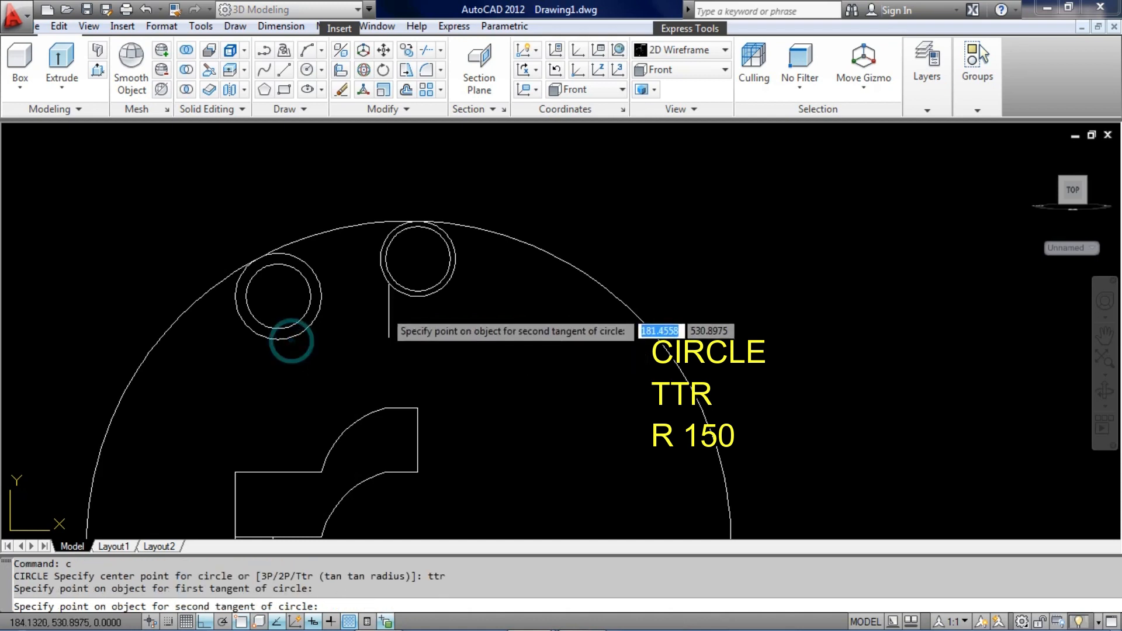
click(418, 297)
key(Return)
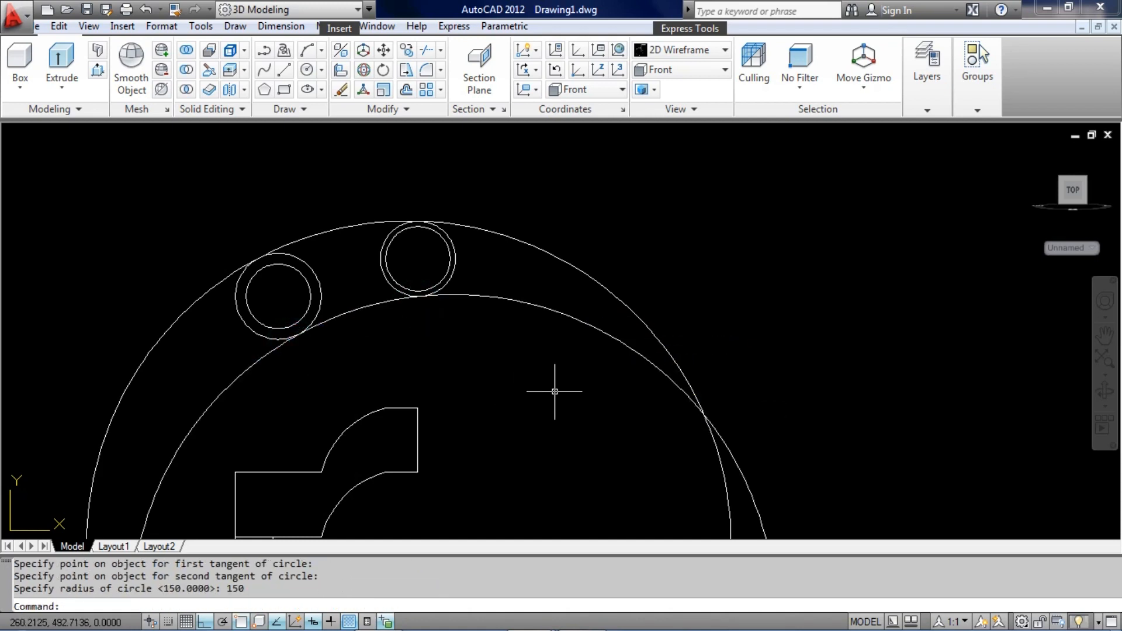
- Trim the two radius-150 circles so only the arcs connecting the linkage rings remain
scroll(490, 340, up, 2)
click(467, 310)
click(413, 266)
click(245, 278)
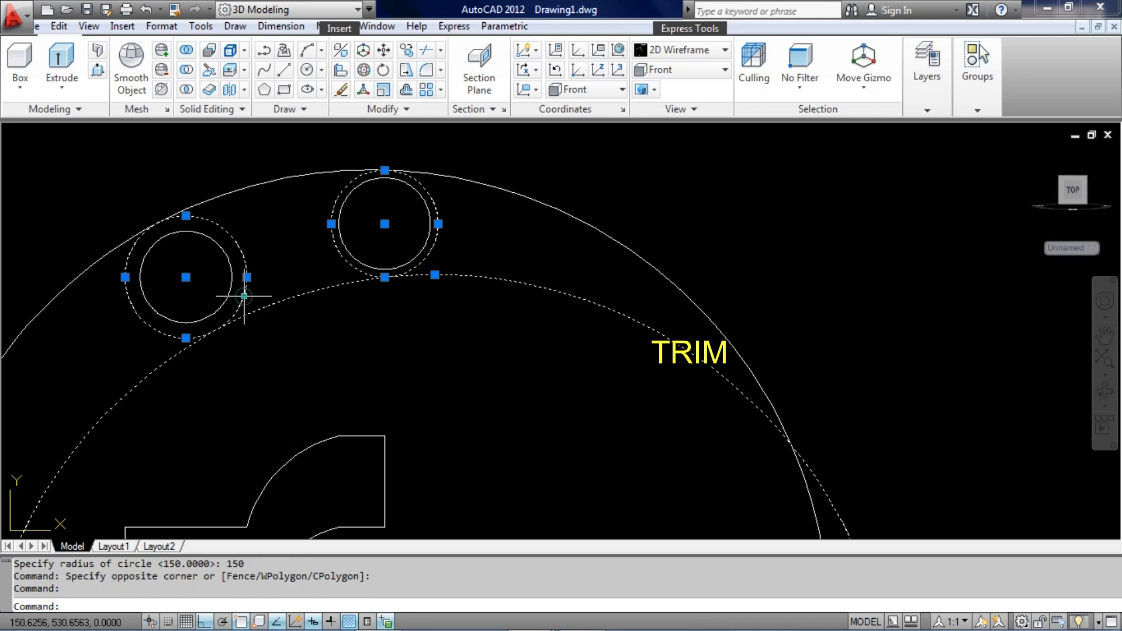
middle_drag(346, 337, 431, 383)
click(401, 233)
click(367, 205)
text(tr)
key(Return)
click(529, 344)
click(613, 303)
click(620, 275)
click(591, 205)
click(282, 450)
click(104, 415)
click(156, 400)
click(85, 331)
scroll(332, 307, down, 8)
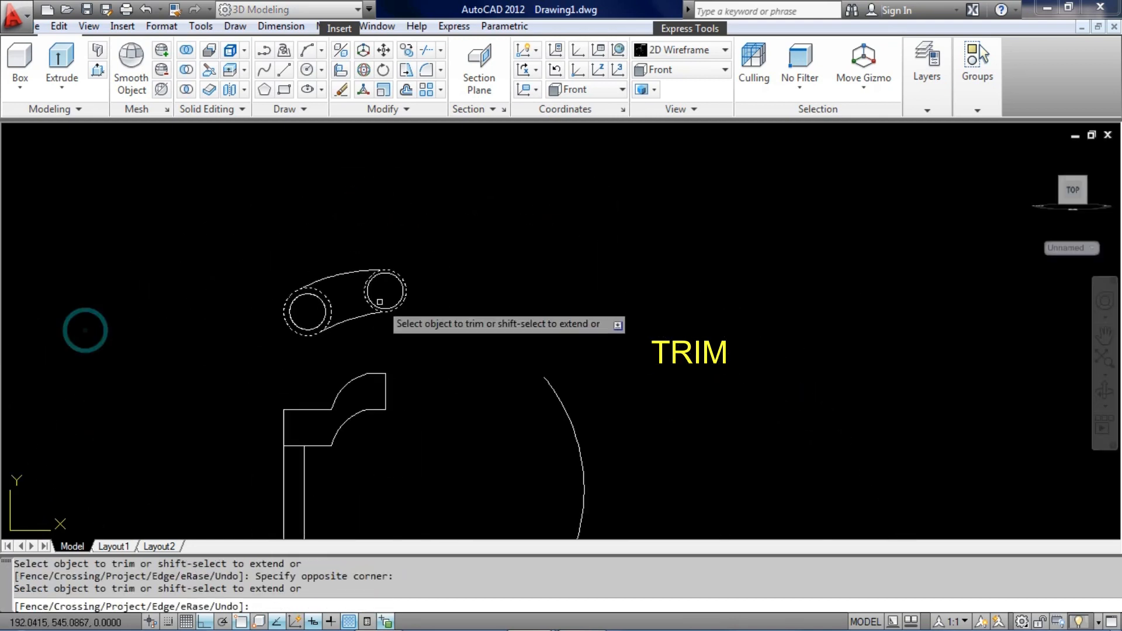
key(Escape)
- Erase the leftover arc segment to the right of the linkage and profile
click(701, 372)
click(679, 397)
middle_drag(684, 393, 635, 427)
text(e)
key(Return)
- Trim the inner-facing portions of both outer ring circles between the two connecting arcs
scroll(494, 291, up, 5)
click(196, 248)
click(653, 418)
scroll(489, 350, up, 3)
text(tr)
key(Return)
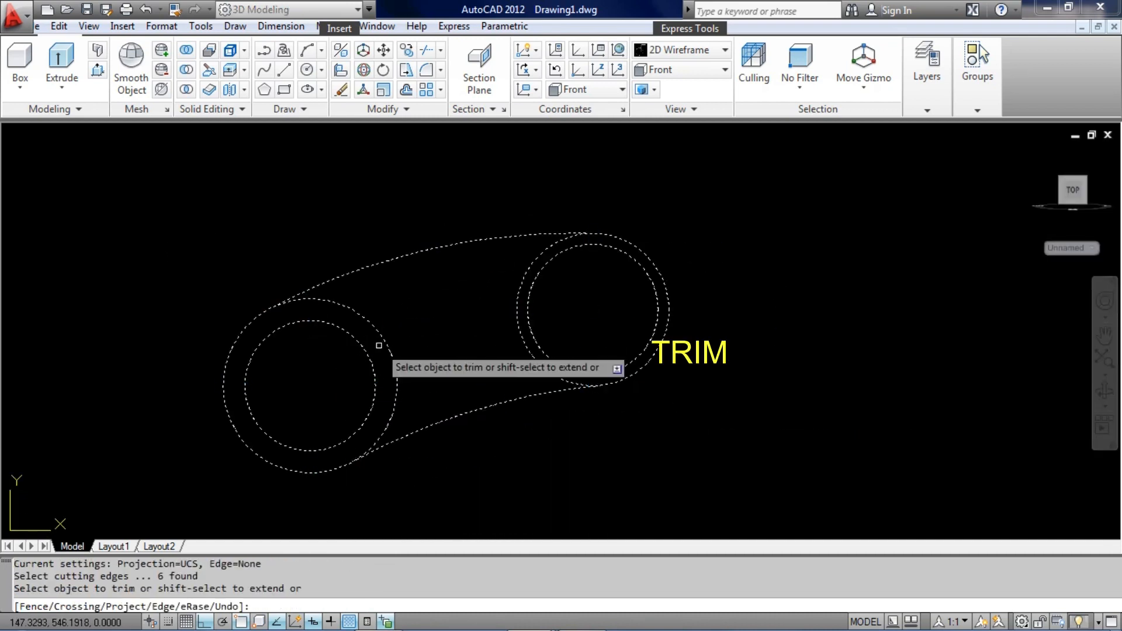
click(383, 342)
click(516, 318)
key(Return)
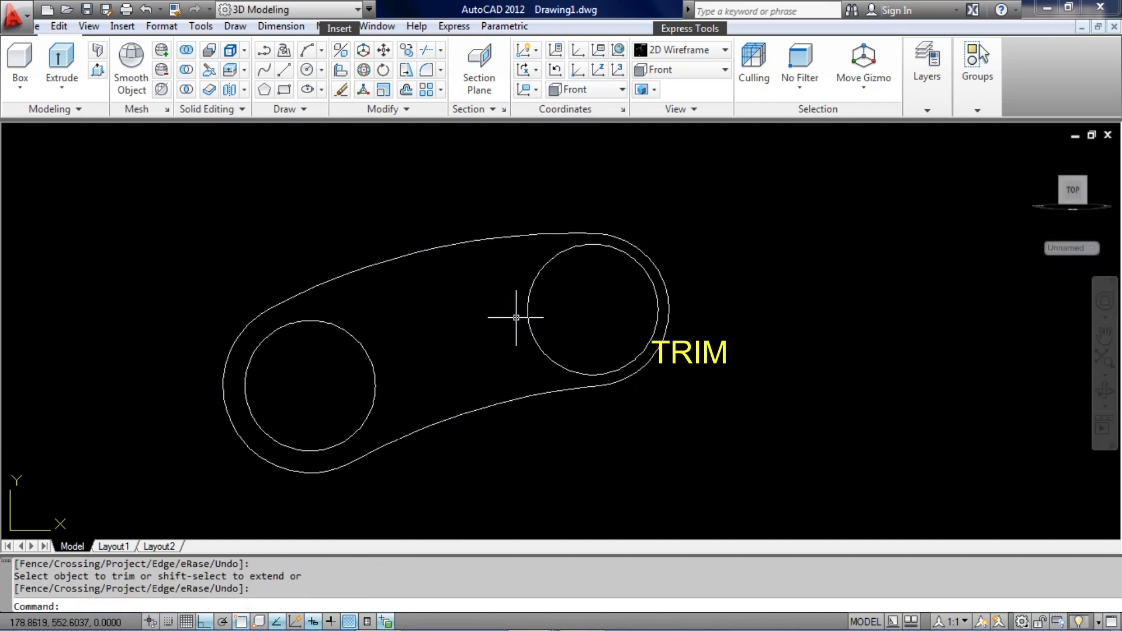
- Join the four arcs of the linkage's outer contour into one polyline
scroll(534, 321, up, 4)
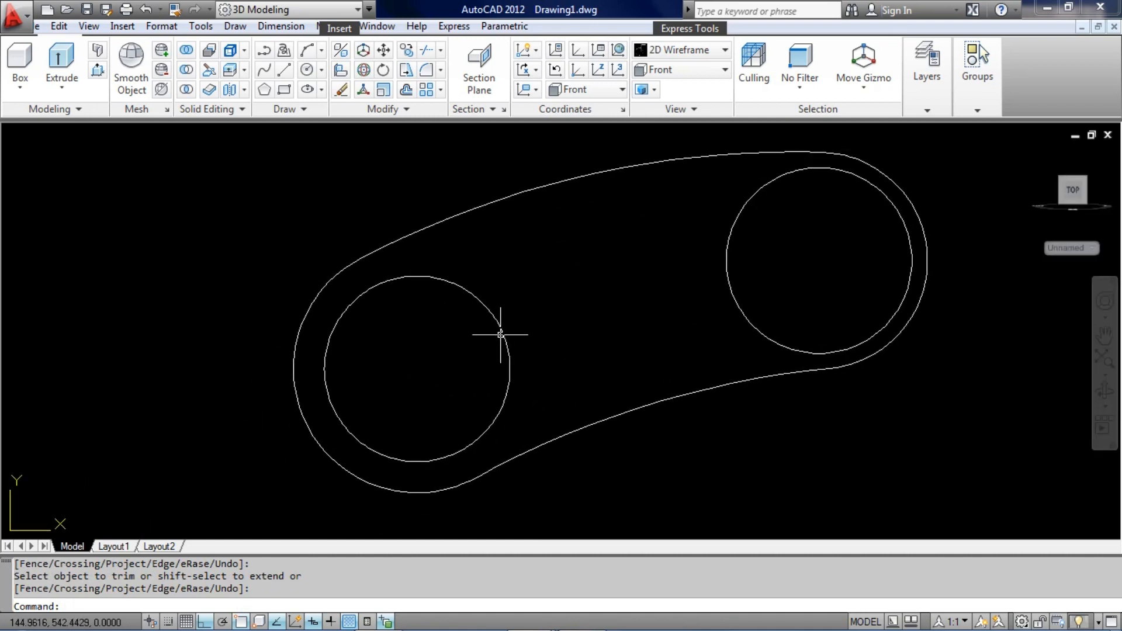
click(507, 253)
click(434, 182)
click(343, 276)
click(287, 271)
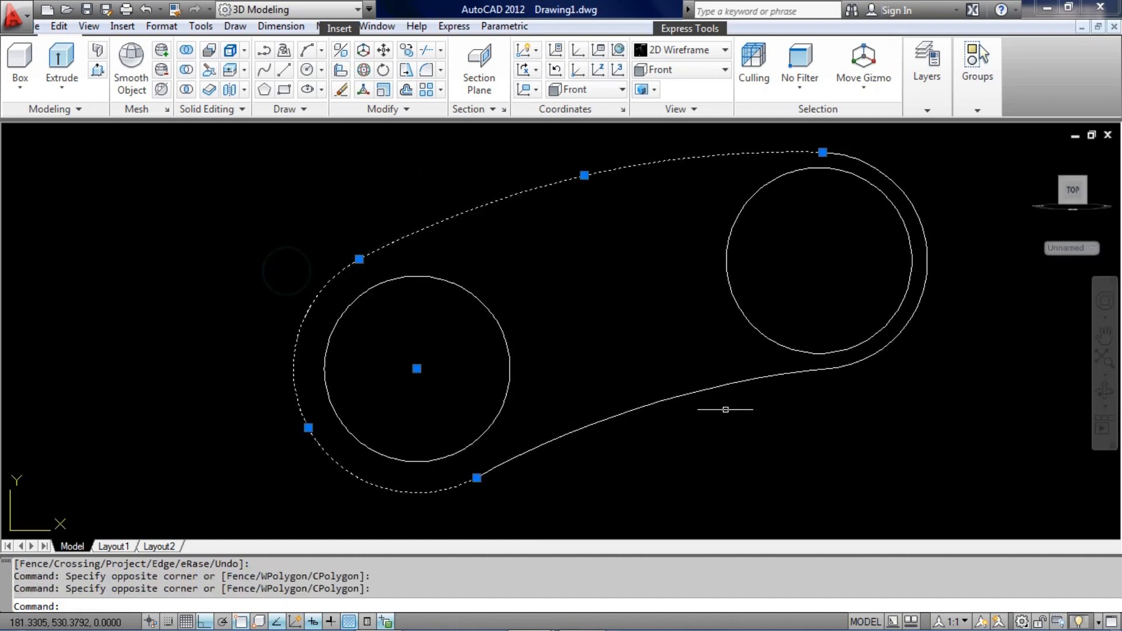
click(894, 359)
click(852, 350)
text(j)
key(Return)
- Draw a circle of diameter 35 concentric with the left hole of the linkage
middle_drag(585, 328, 647, 326)
text(c)
key(Return)
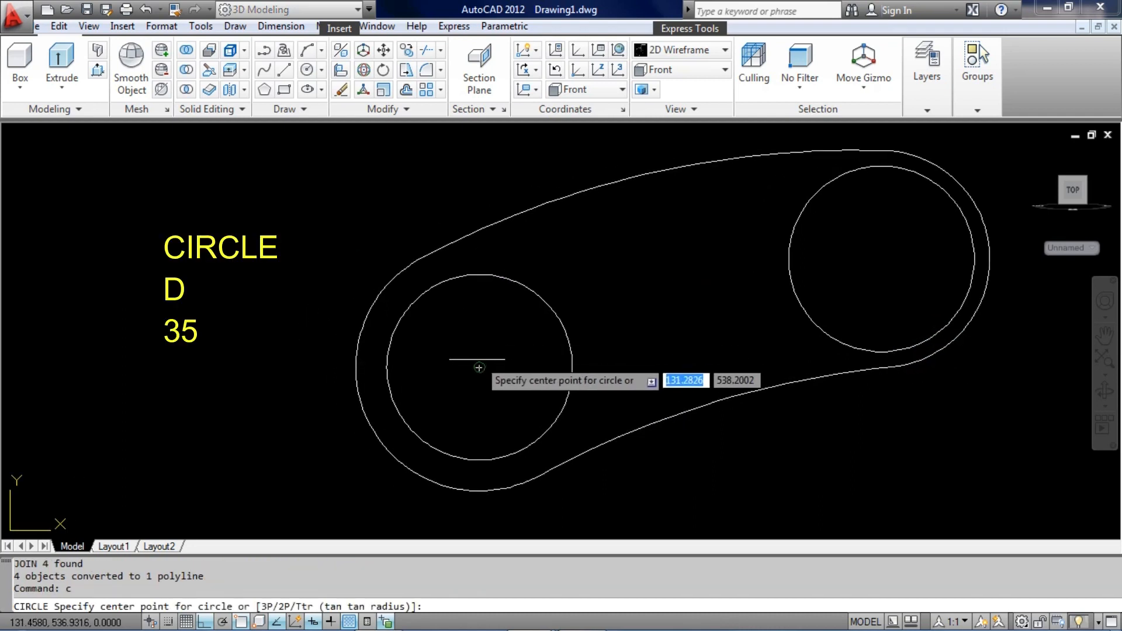
click(479, 367)
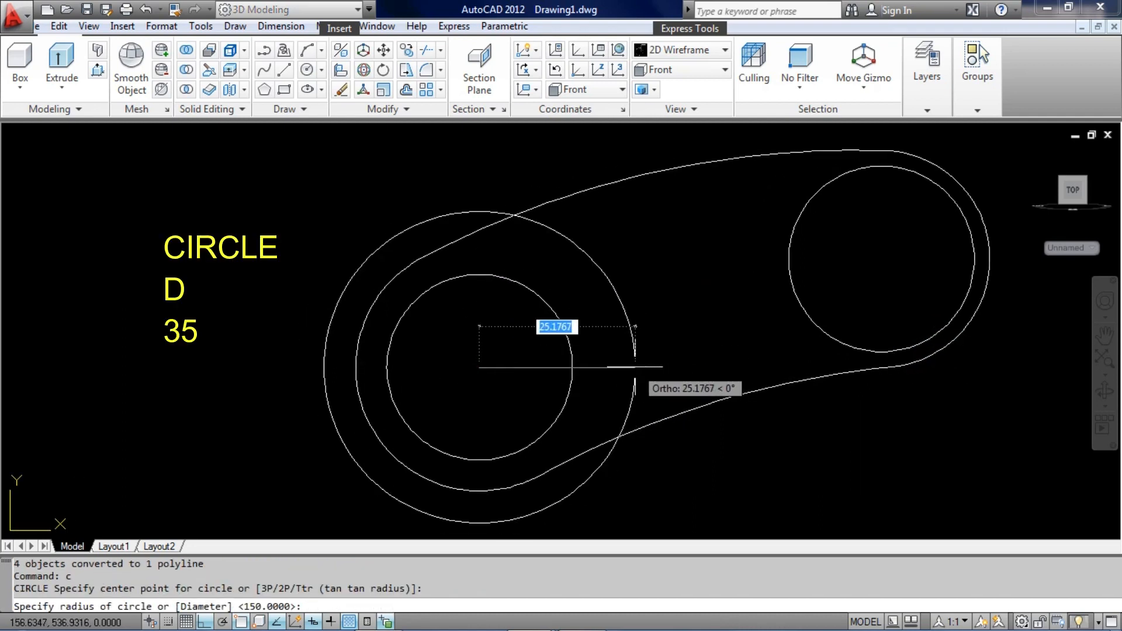
text(d)
key(Return)
text(35)
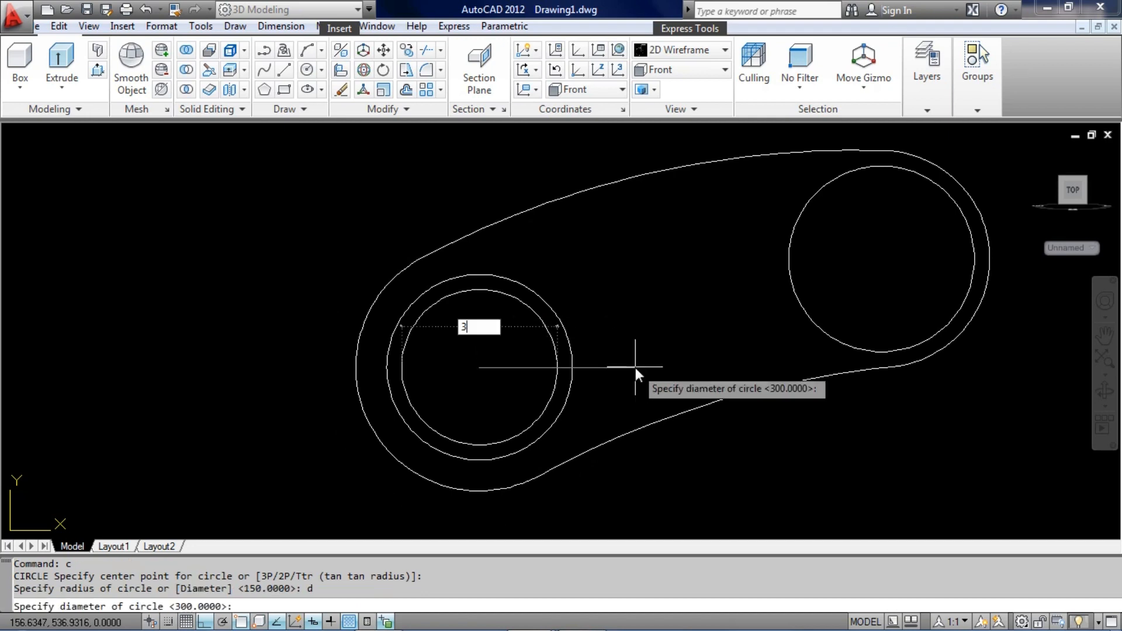
key(Return)
- Draw a vertical construction line through the centre of the linkage's left hole
scroll(521, 298, up, 2)
text(x)
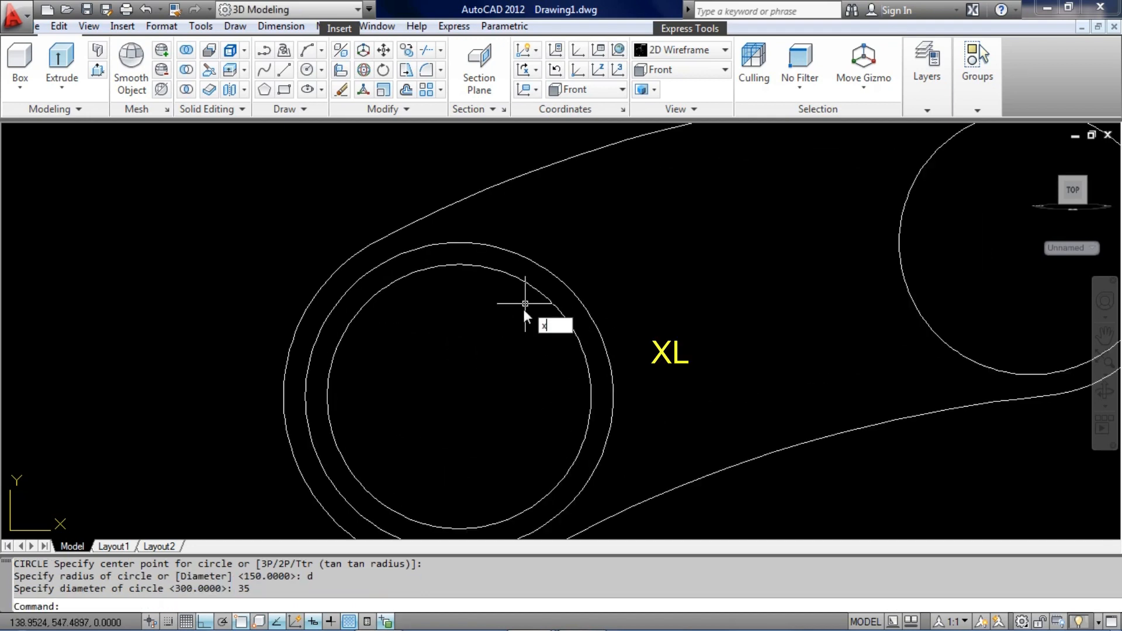
text(l)
key(Return)
click(457, 396)
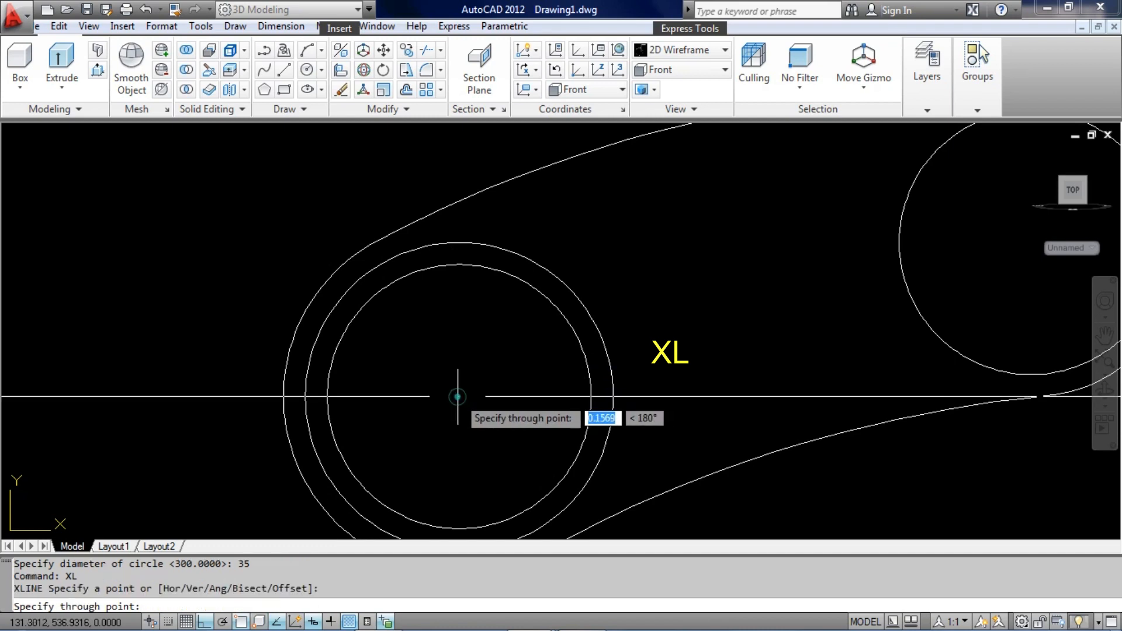
click(455, 412)
key(Return)
- Offset the vertical construction line by 2.5 to both sides
click(468, 369)
click(446, 362)
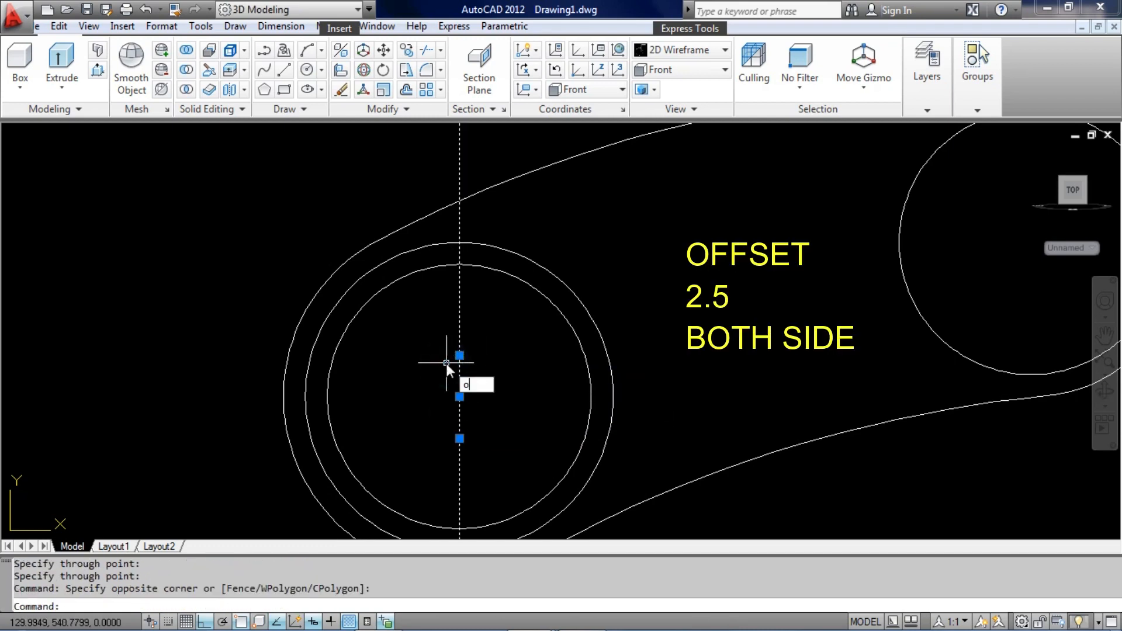
key(Return)
text(2.5)
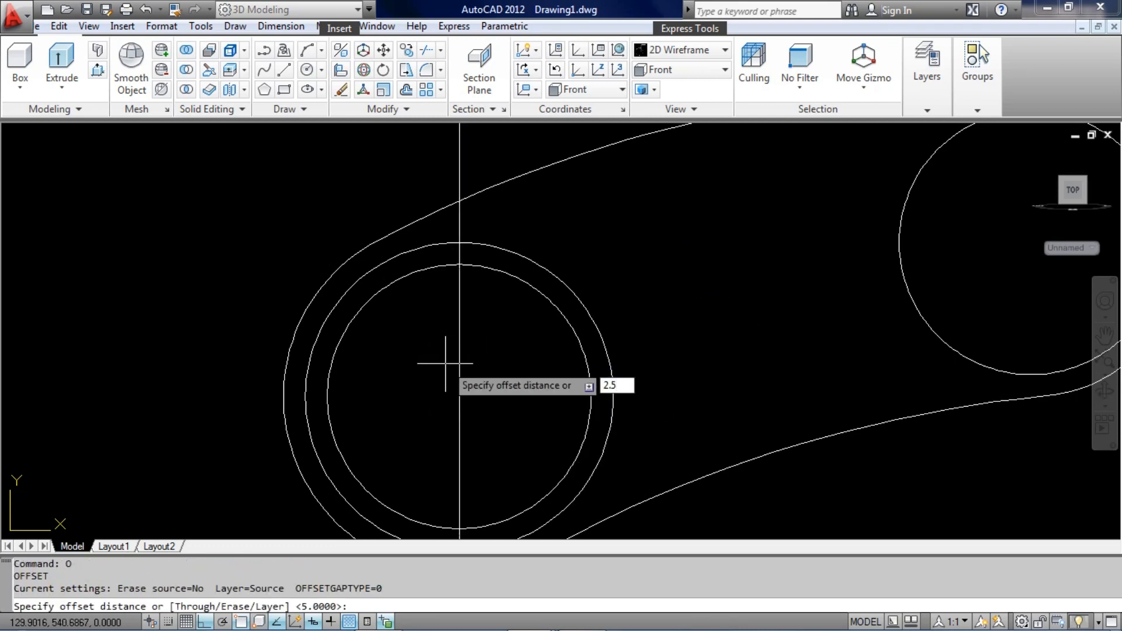
key(Return)
click(459, 359)
click(501, 351)
click(459, 357)
click(432, 357)
key(Return)
- Draw a horizontal construction line through the top point of the 35-diameter circle
scroll(456, 320, up, 2)
click(475, 325)
middle_drag(476, 325, 457, 338)
scroll(457, 339, up, 6)
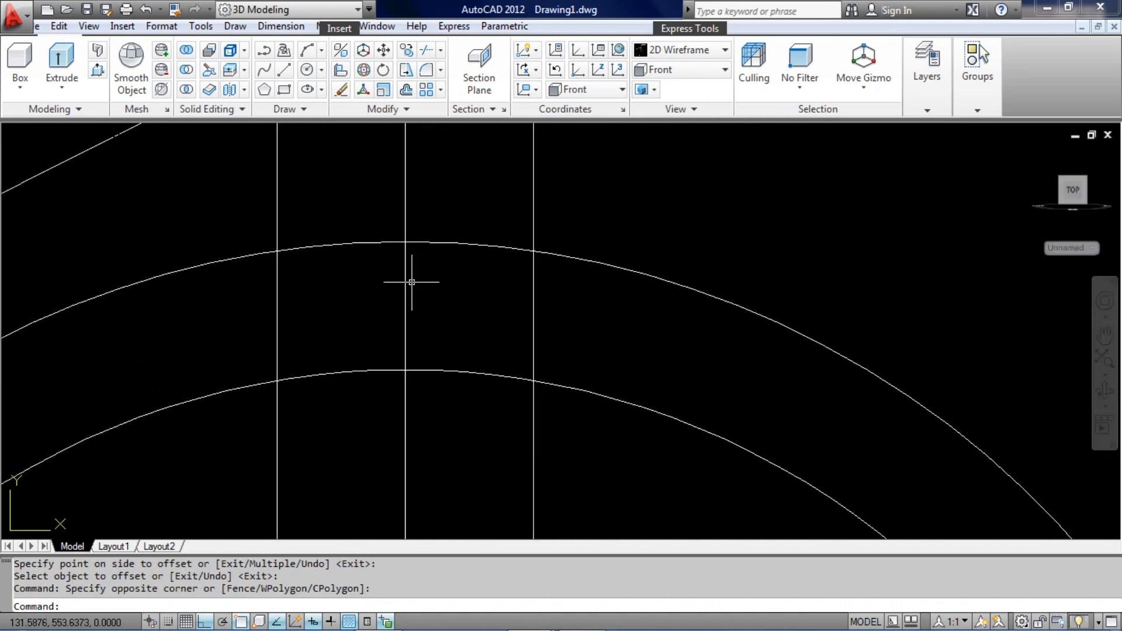
text(l)
key(Return)
click(405, 242)
click(746, 243)
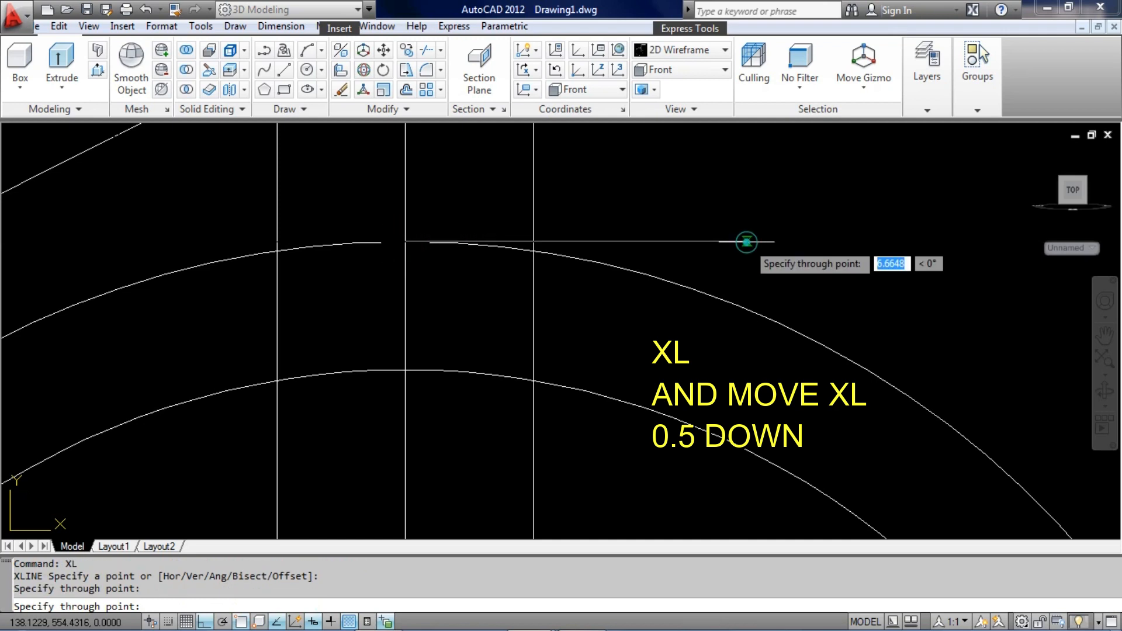
key(Return)
- Move the horizontal construction line down by 0.5
drag(742, 257, 756, 217)
text(m)
key(Return)
click(786, 136)
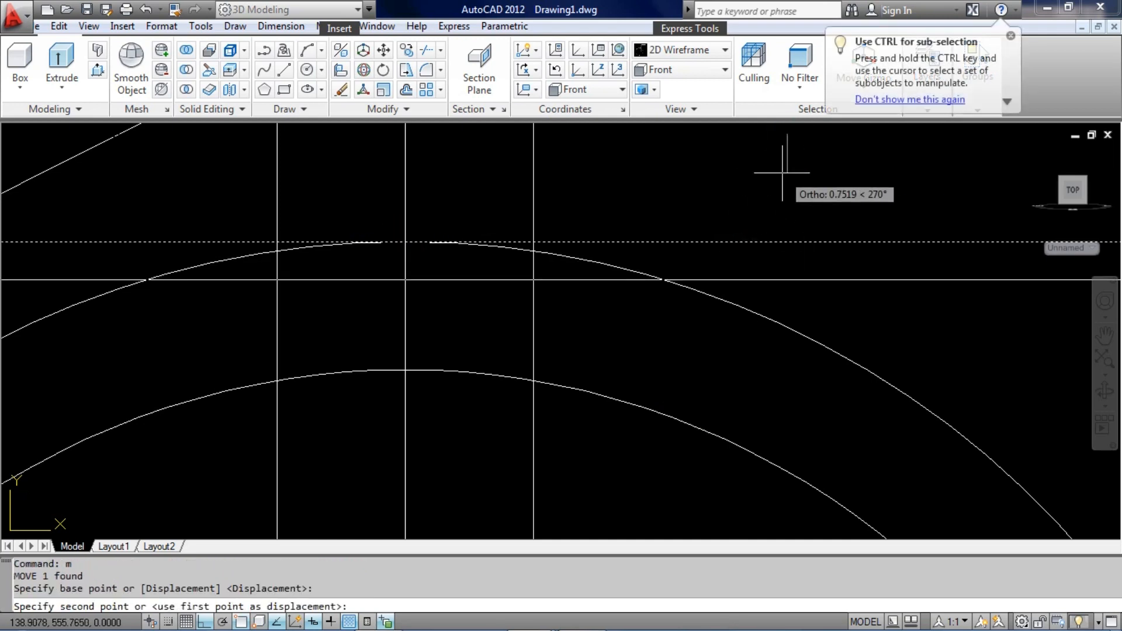
middle_drag(779, 187, 781, 190)
text(0.5)
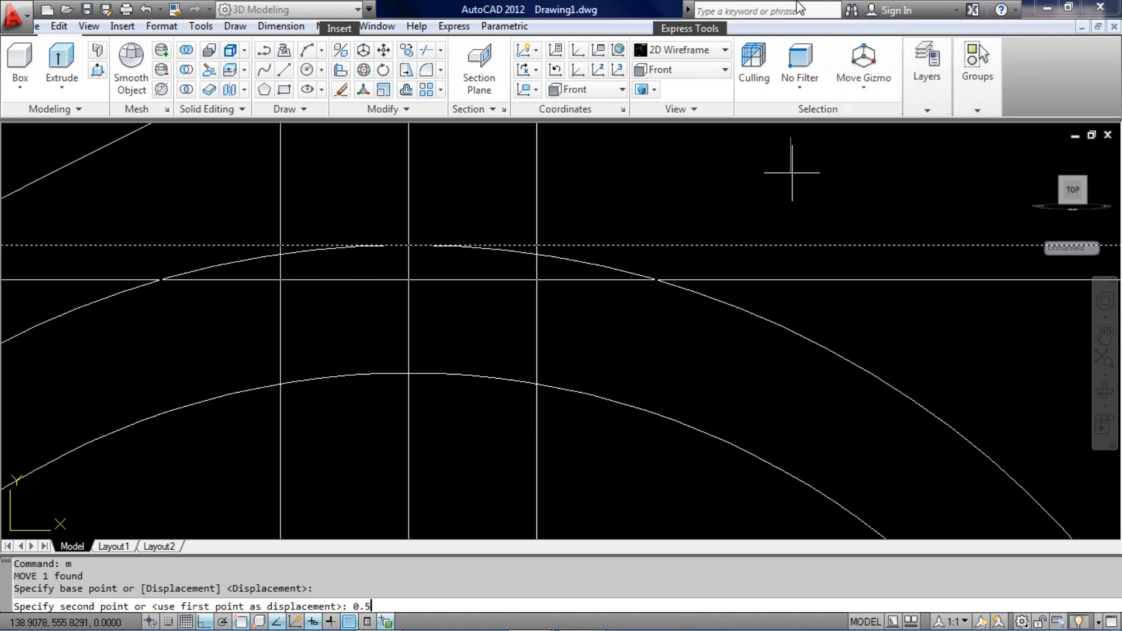
key(Return)
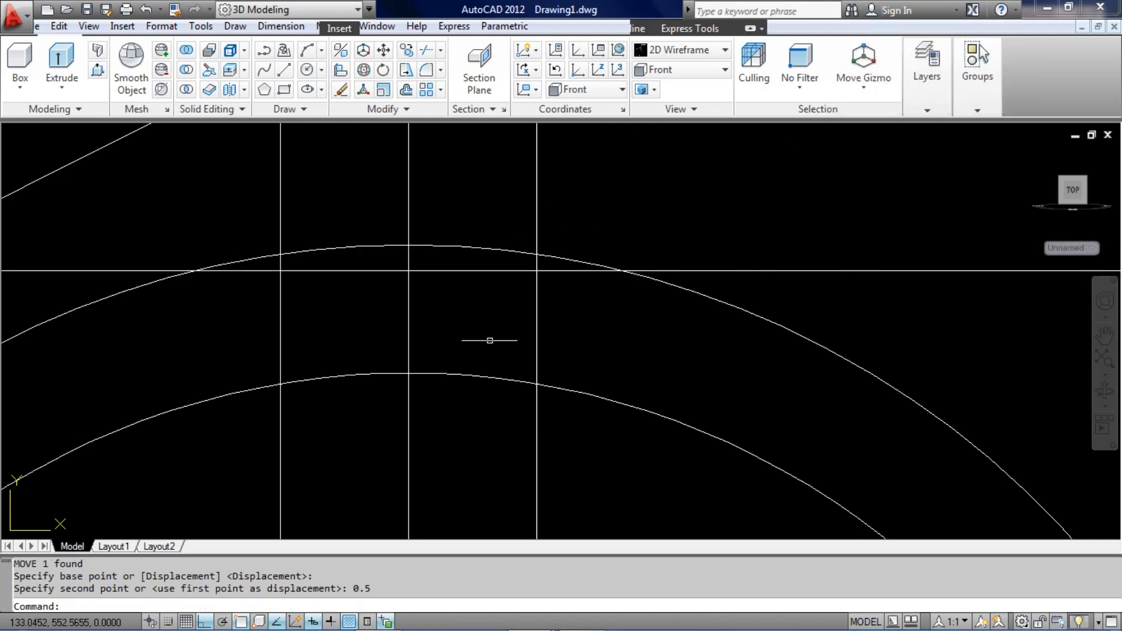
- Draw a V-shaped polyline between the horizontal line's intersections with the offset lines, its vertex on top of the left hole circle
text(pl)
key(Return)
click(533, 272)
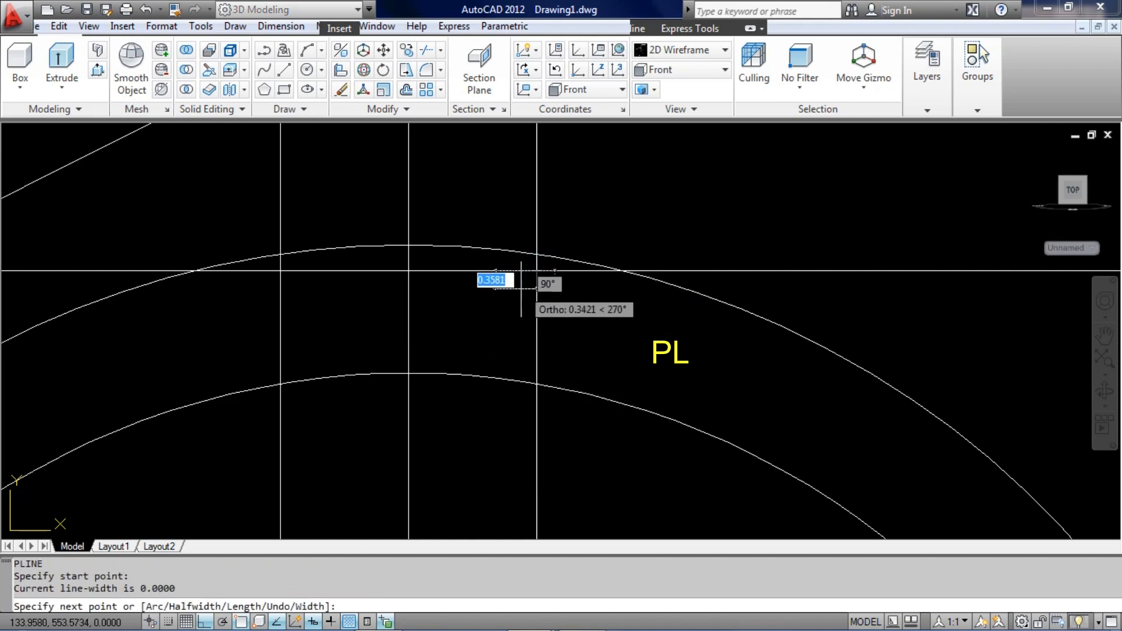
click(409, 372)
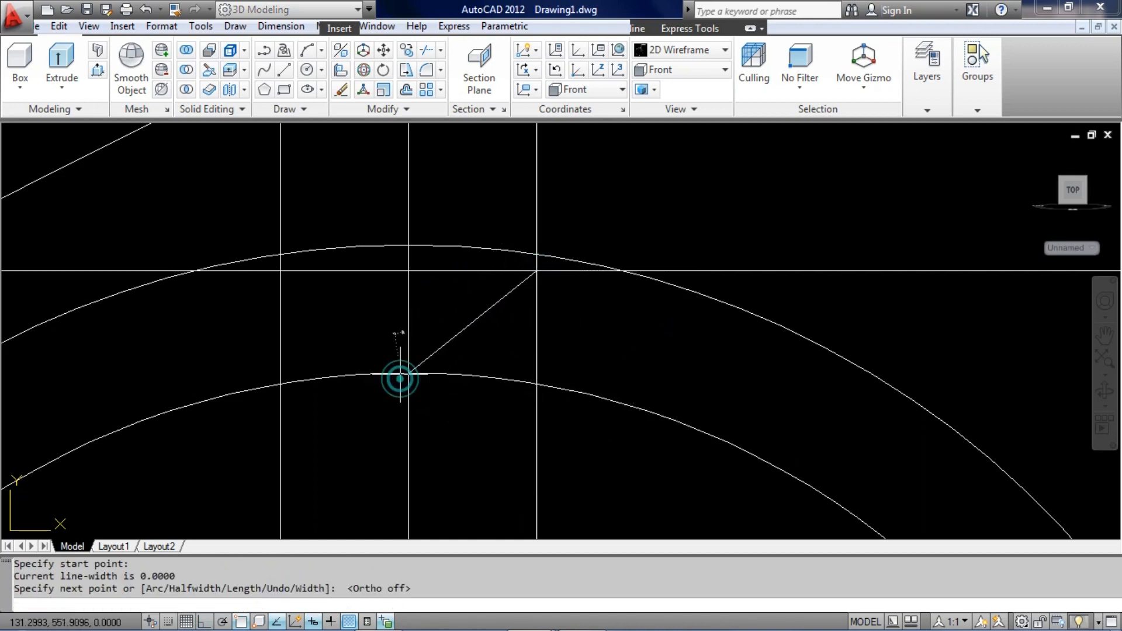
click(276, 267)
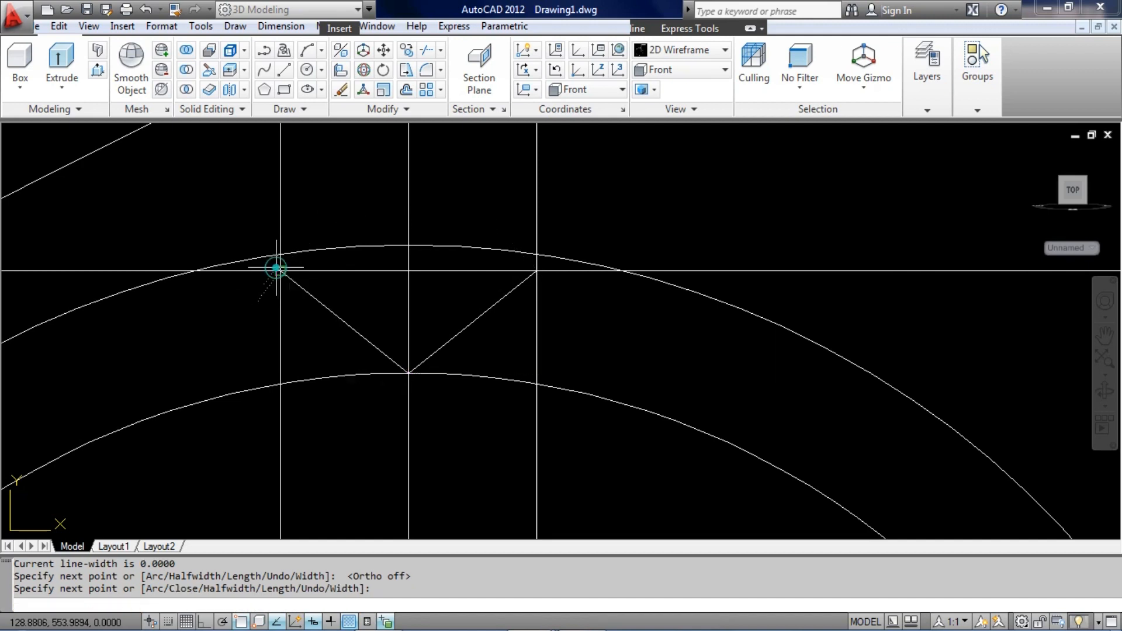
key(Escape)
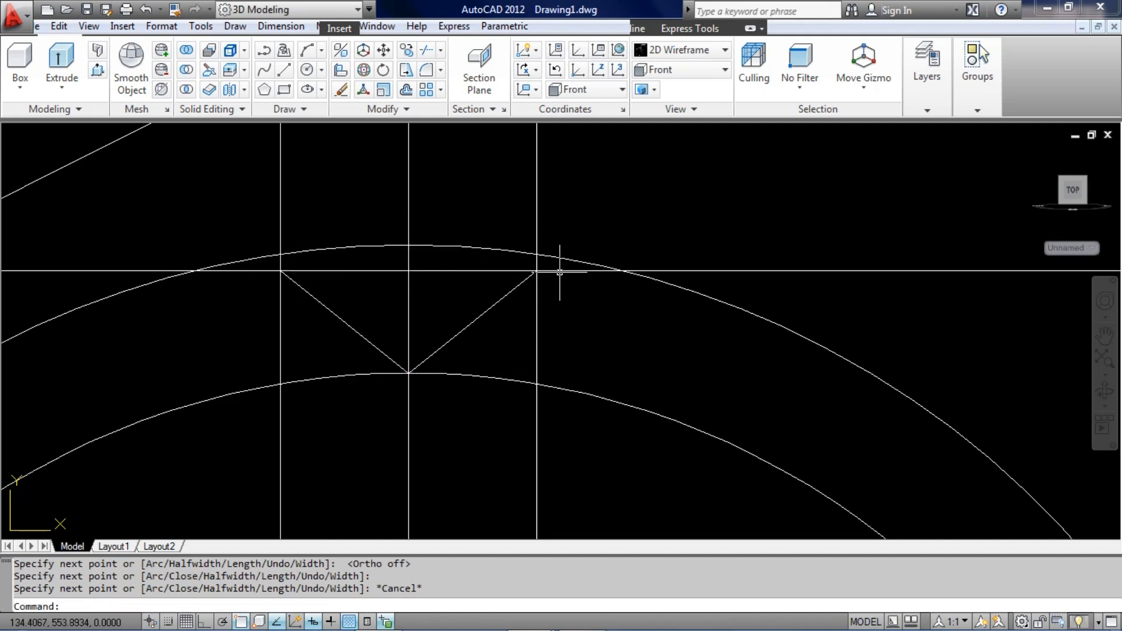
- Erase the horizontal construction line crossing the top of the V
click(851, 289)
click(695, 243)
text(e)
key(Return)
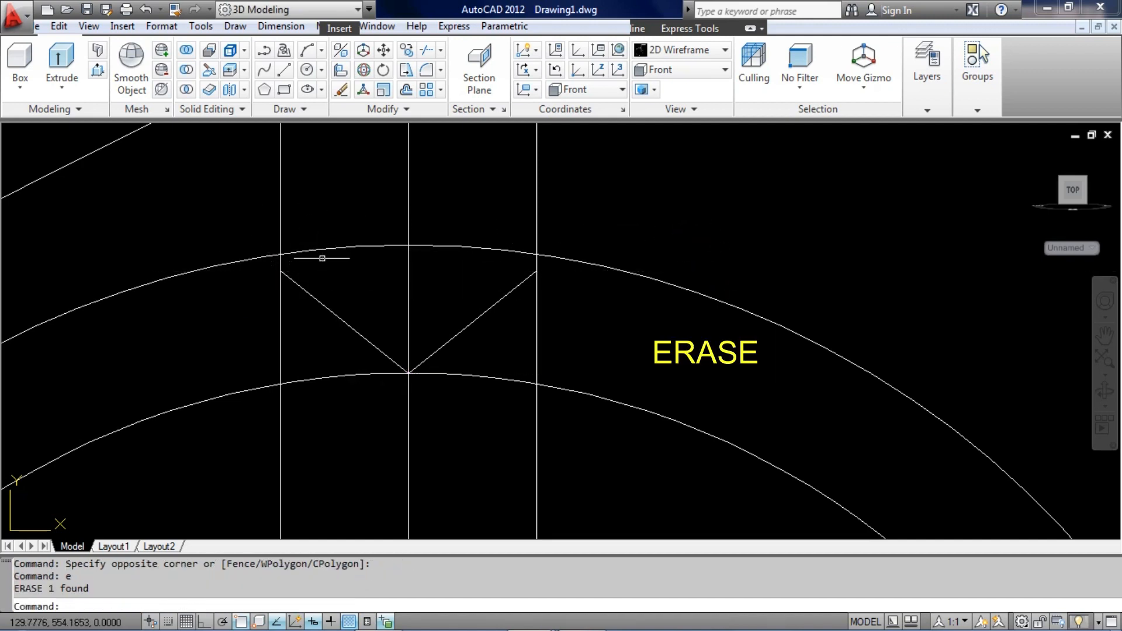
- Trim both offset lines to short segments between the 35-diameter circle and the ends of the V
click(451, 252)
click(341, 310)
text(tr)
key(Return)
click(549, 205)
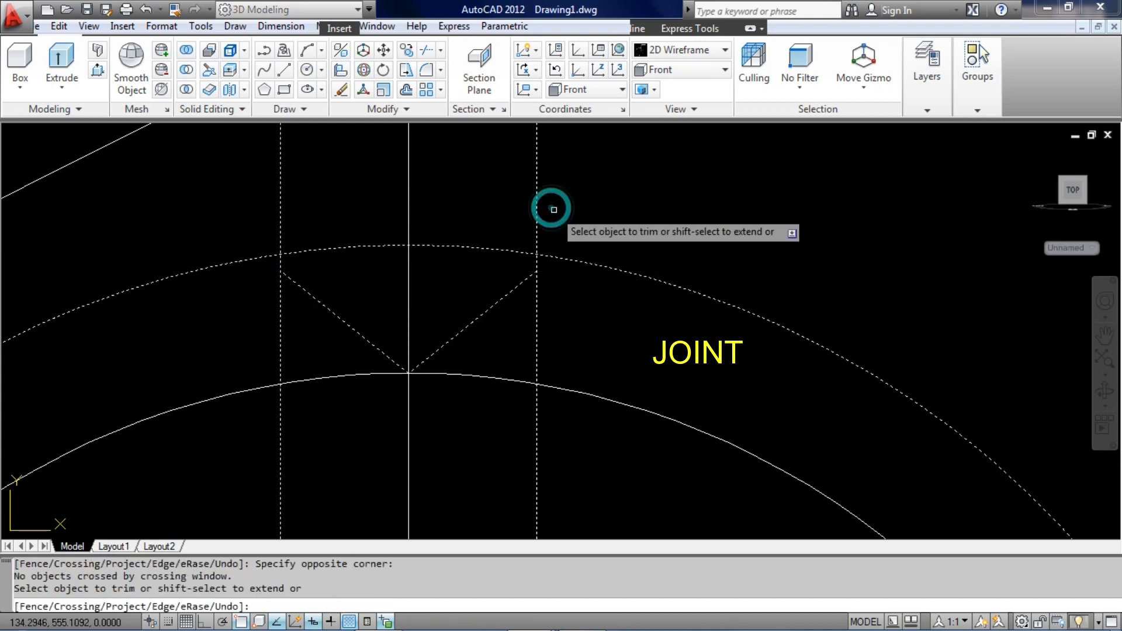
click(250, 186)
click(295, 304)
click(243, 320)
click(567, 326)
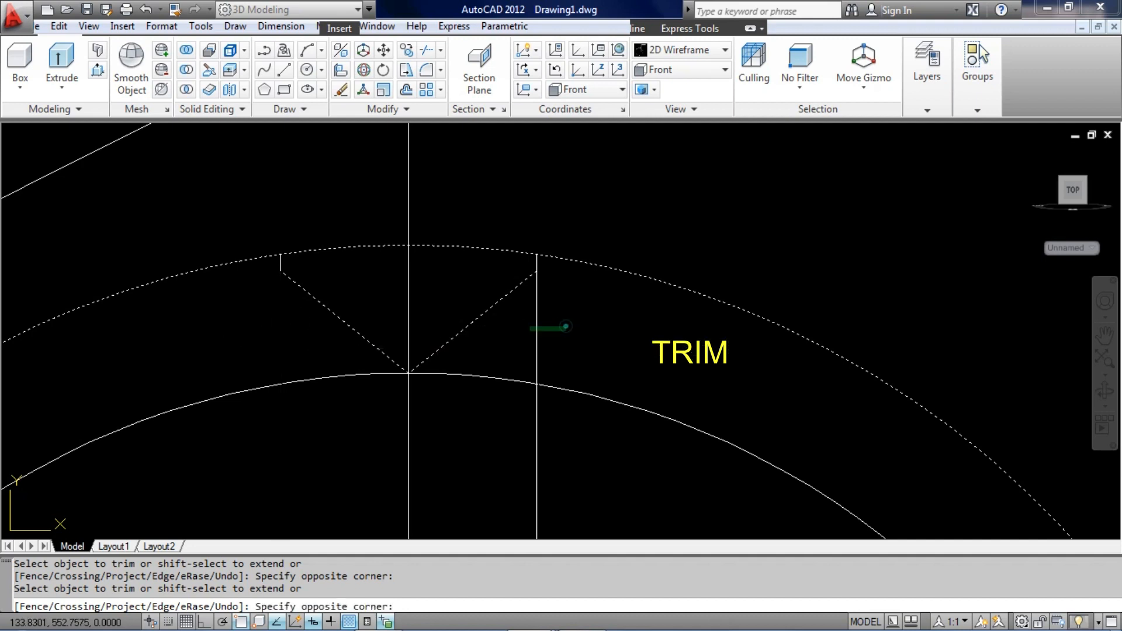
click(499, 340)
key(Return)
- Join the V and its two short vertical segments into one polyline
click(485, 206)
click(576, 310)
click(316, 303)
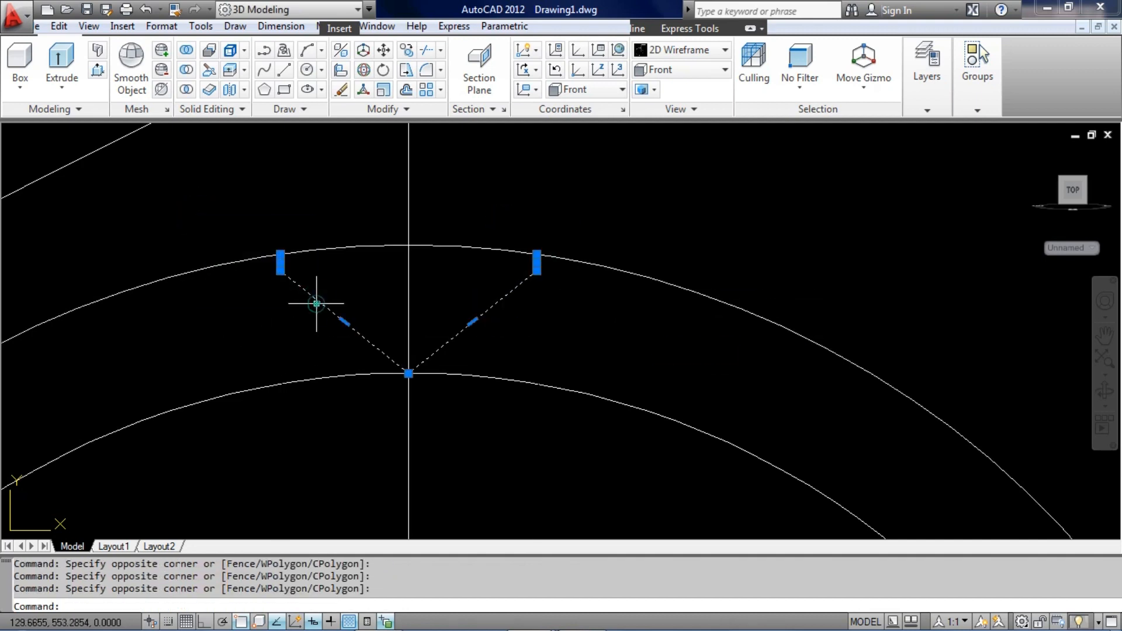
text(j)
key(Return)
- Erase the vertical construction line through the left hole's centre
scroll(358, 251, down, 2)
scroll(496, 298, down, 3)
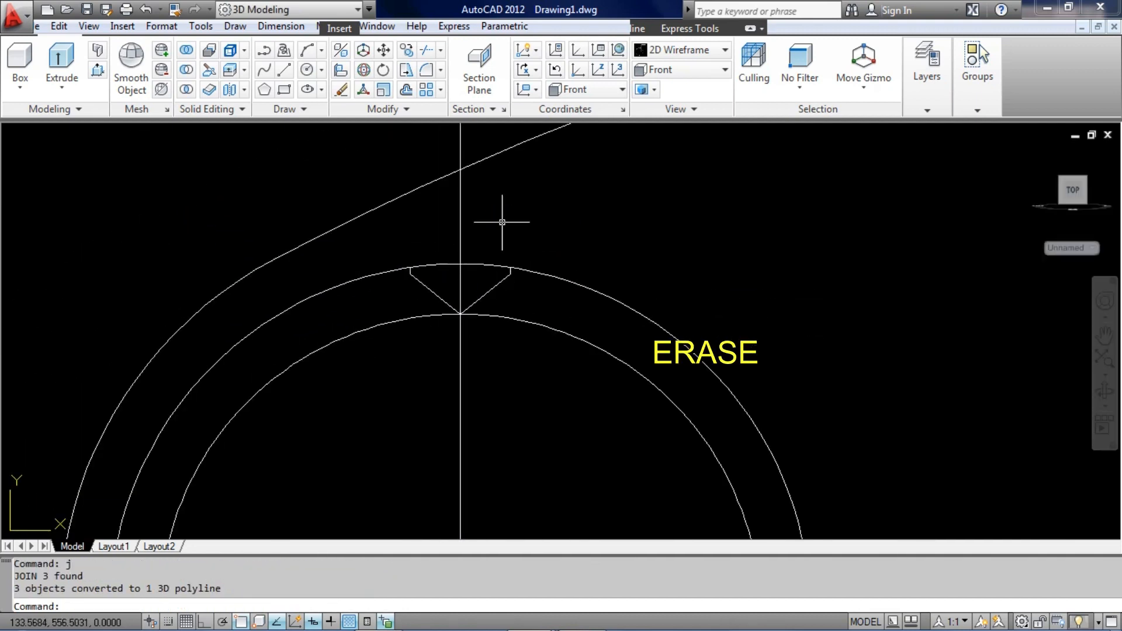
text(e)
key(Return)
- Start a polar array of the V-shaped tooth polyline, centred on the left hole's centre
click(477, 284)
text(arraypolar)
key(Return)
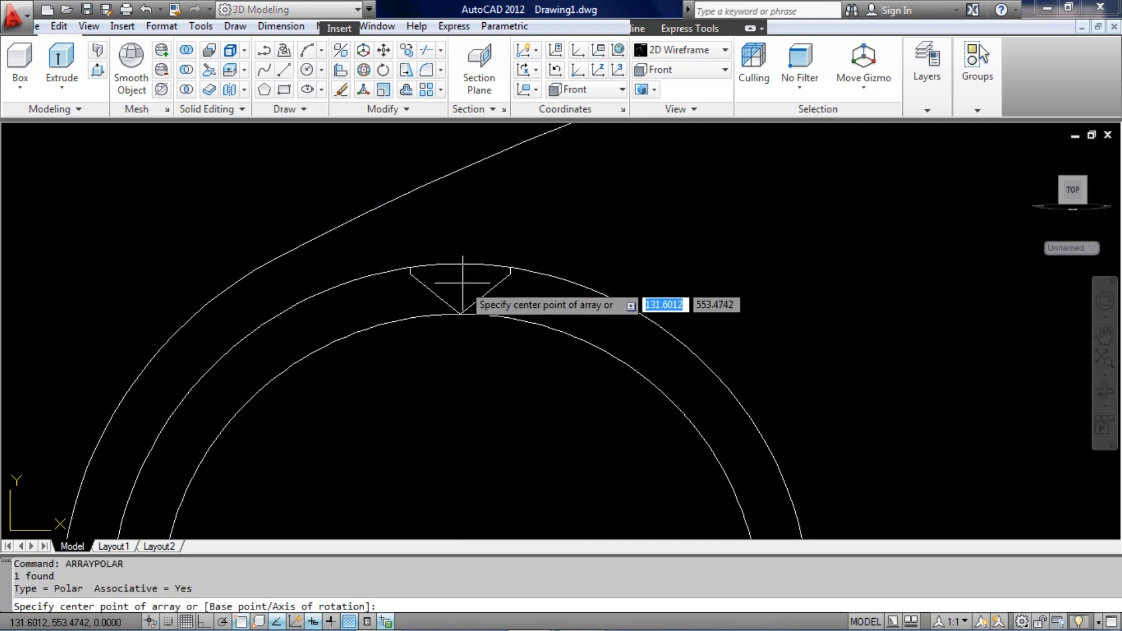
scroll(475, 286, down, 3)
shift+right_click(514, 310)
click(590, 435)
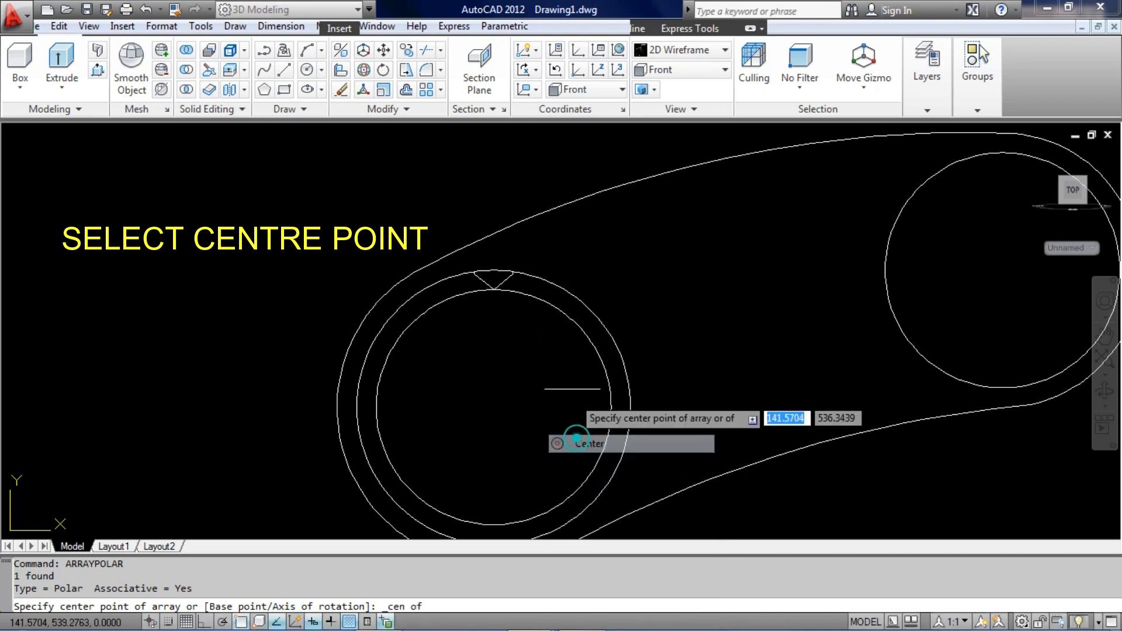
click(567, 325)
- Set the polar array to 8 items filling 360 degrees and finish it
scroll(409, 345, down, 5)
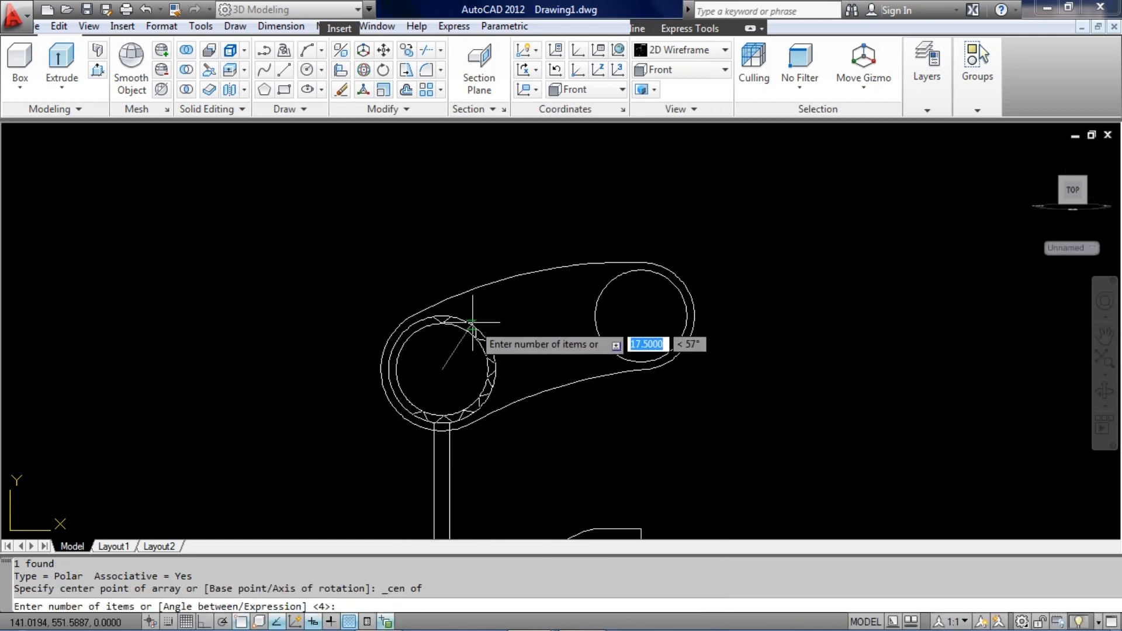
text(i)
key(Return)
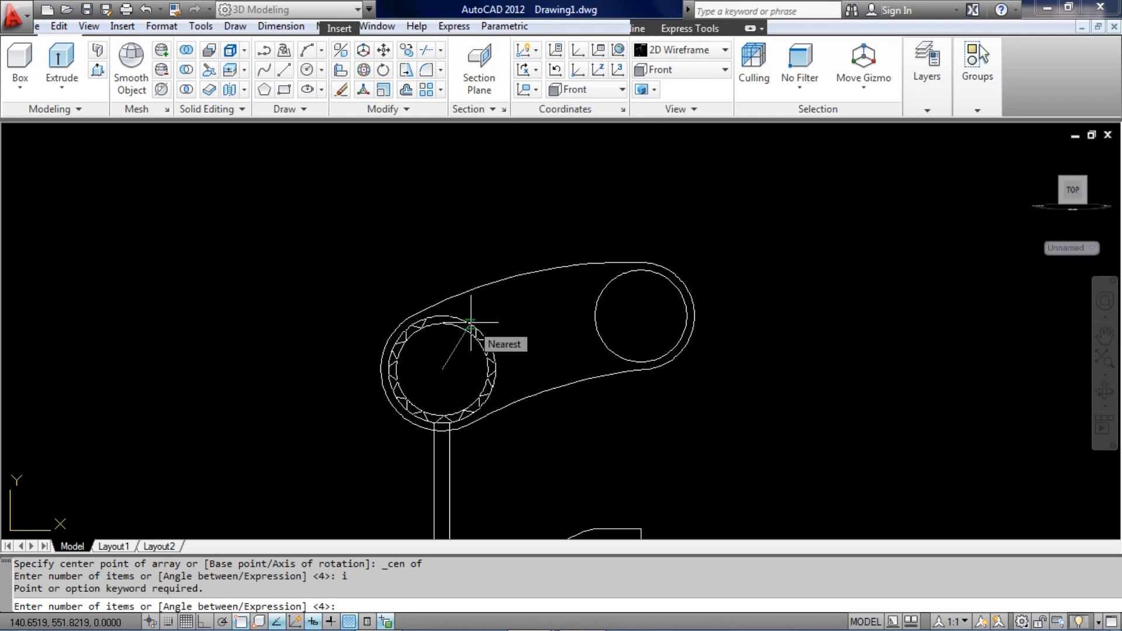
text(8)
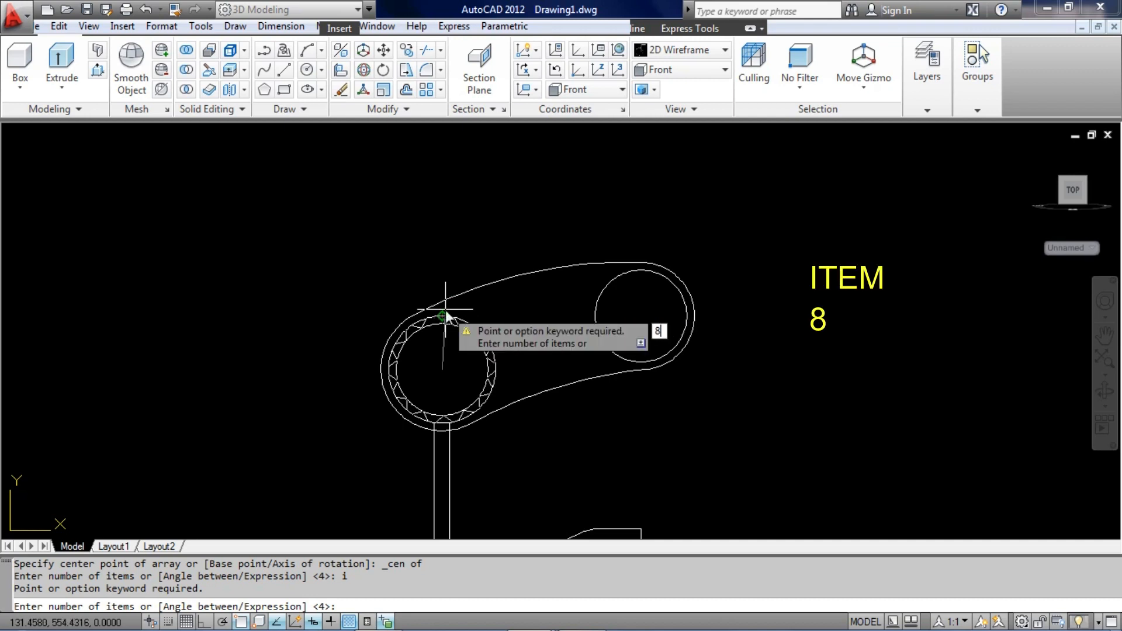
key(Return)
key(Return)
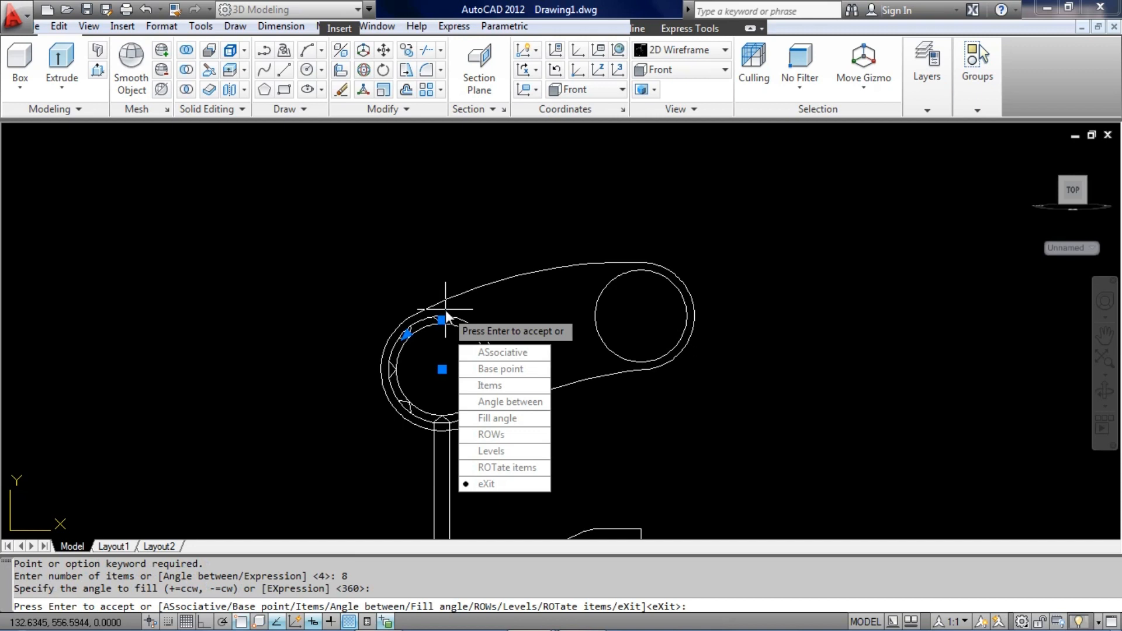
text(x)
key(Return)
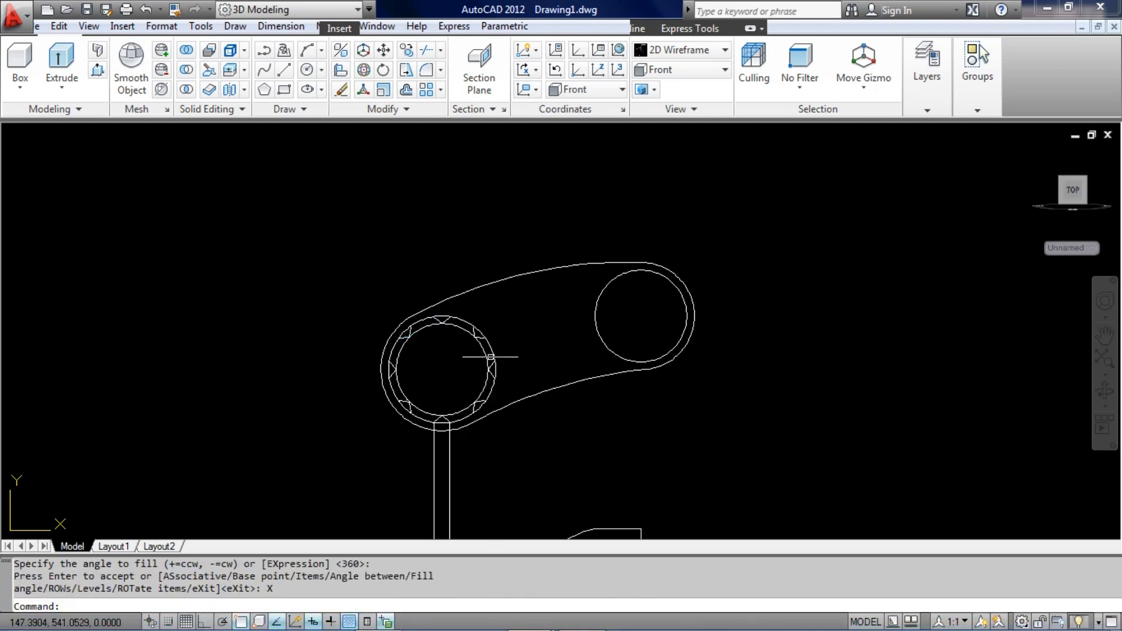
- Explode the polar array of teeth into separate polylines
scroll(414, 375, up, 4)
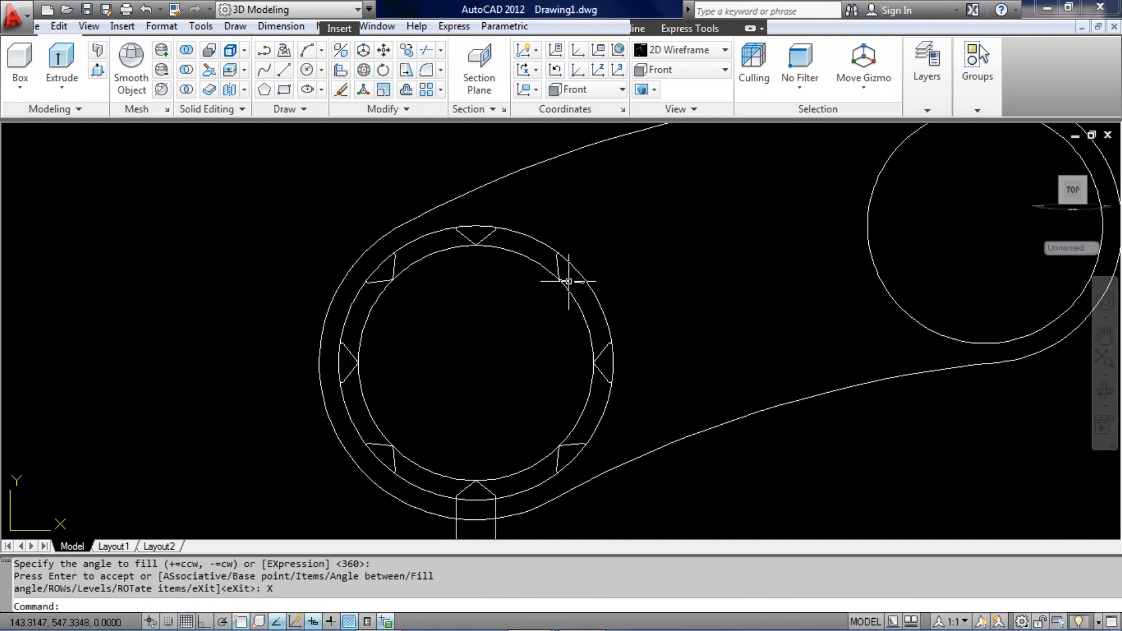
click(568, 282)
text(x)
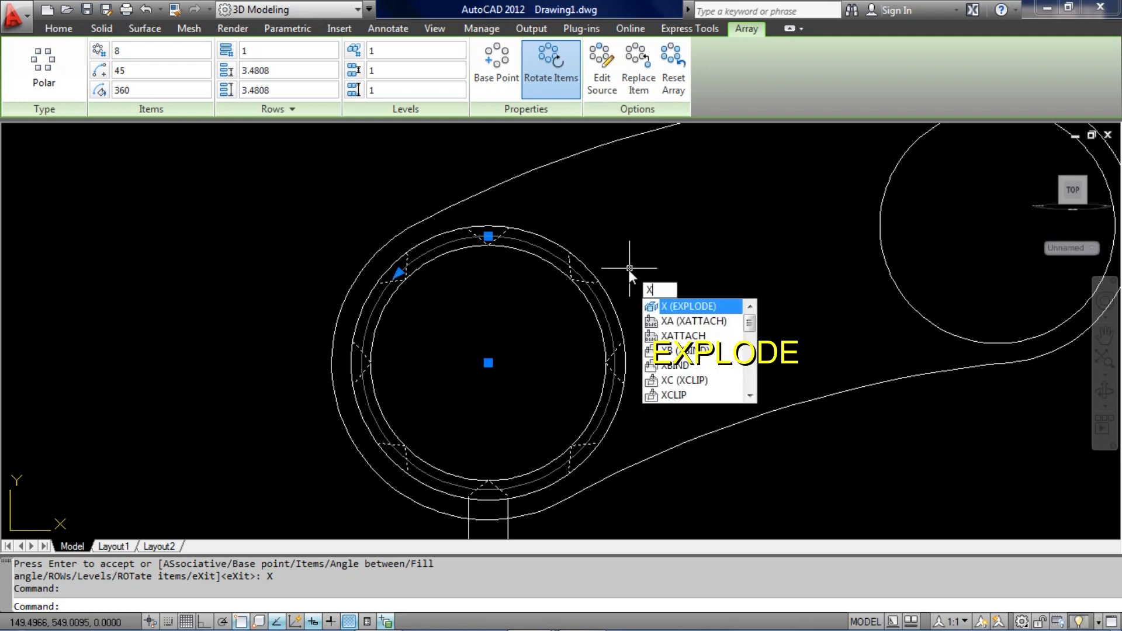
key(Return)
scroll(584, 247, up, 5)
scroll(584, 248, down, 5)
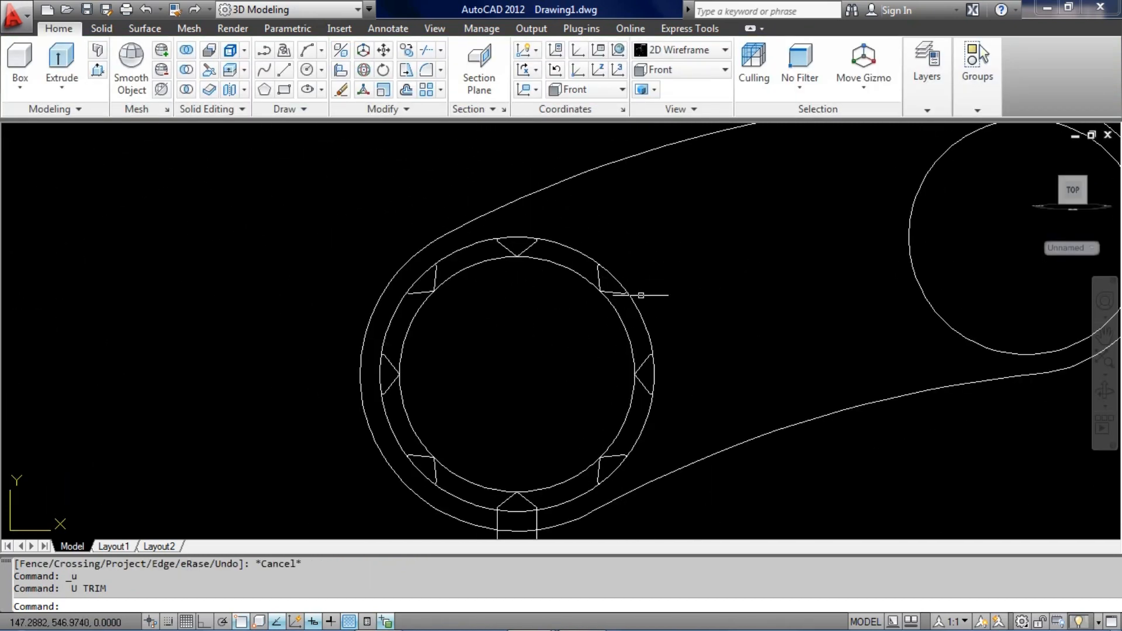
- Trim away the 35-diameter circle's arcs between the eight teeth, using the teeth as cutting edges
drag(641, 295, 630, 313)
drag(293, 209, 721, 518)
scroll(739, 362, up, 4)
scroll(731, 384, down, 3)
text(r)
key(Return)
scroll(664, 336, up, 2)
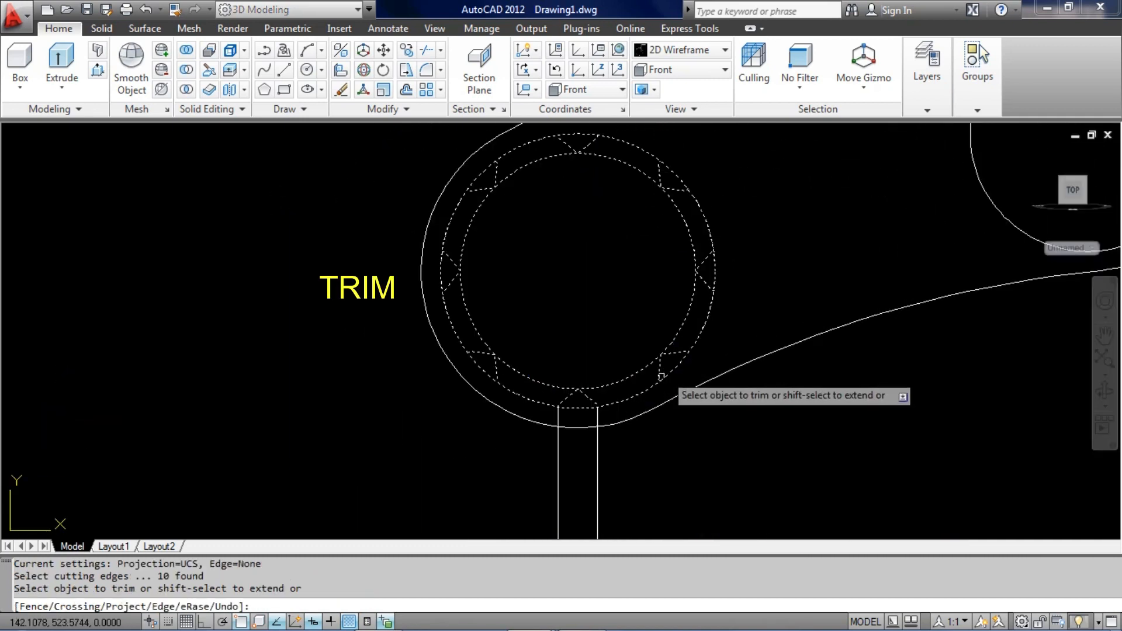
click(631, 393)
click(687, 316)
click(706, 211)
click(634, 143)
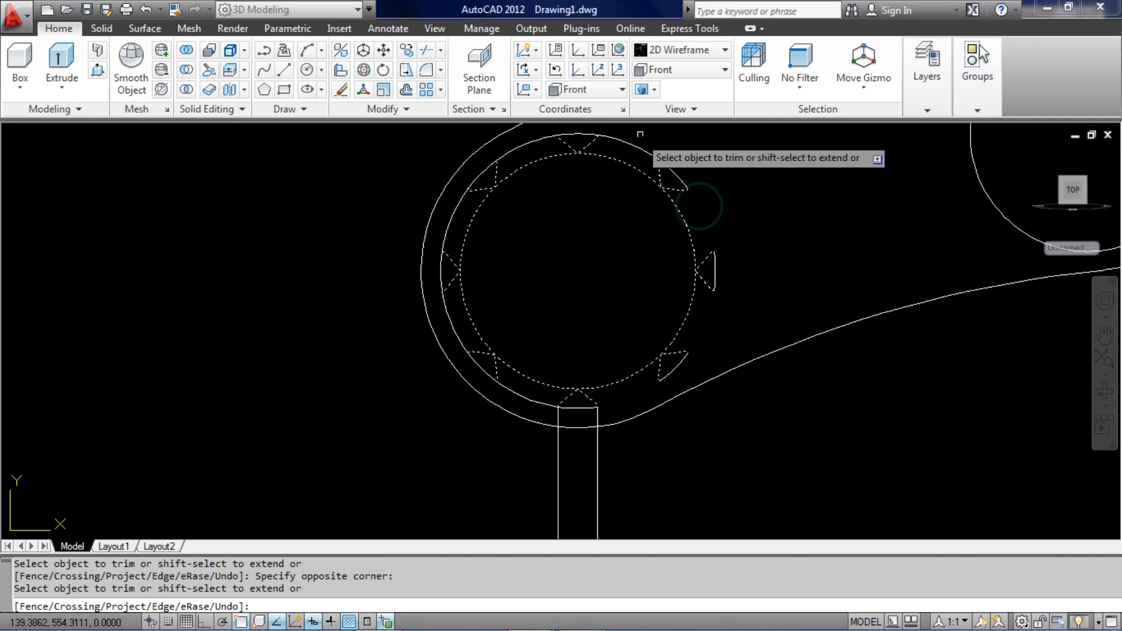
click(542, 138)
click(458, 216)
click(443, 313)
key(Return)
- Erase the two vertical lines running down from the bottom tooth
scroll(607, 372, up, 2)
scroll(608, 372, up, 1)
click(654, 409)
click(581, 437)
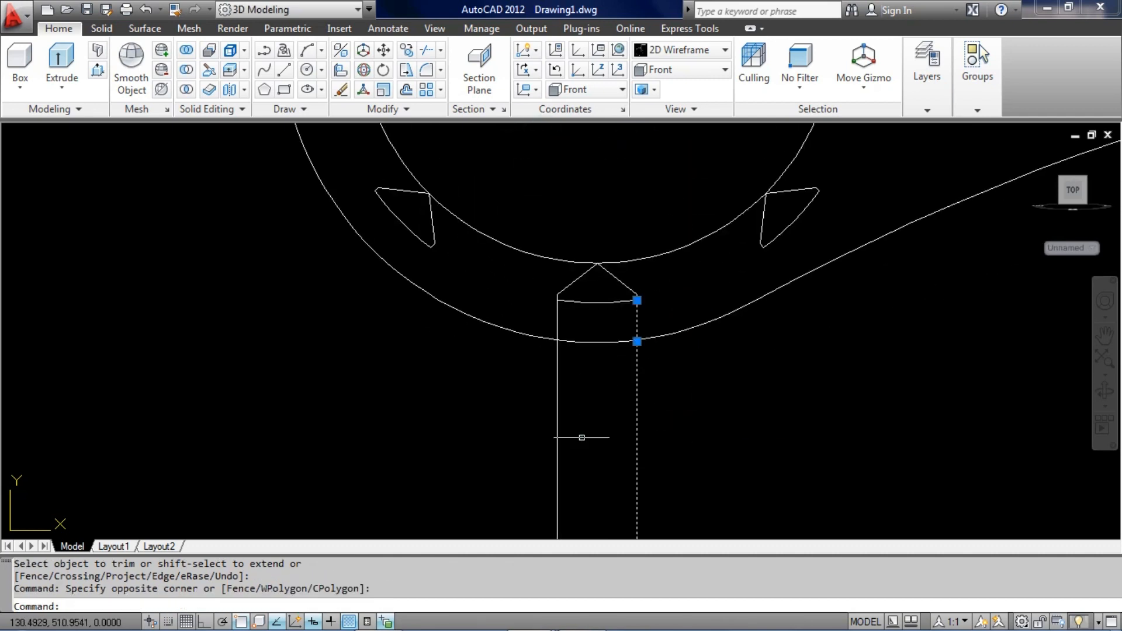
key(Return)
scroll(522, 409, down, 4)
click(543, 351)
click(552, 342)
- Draw a circle of radius 17.5 from the left hole's centre out to the teeth's outer edges
scroll(557, 335, up, 2)
middle_drag(557, 335, 579, 331)
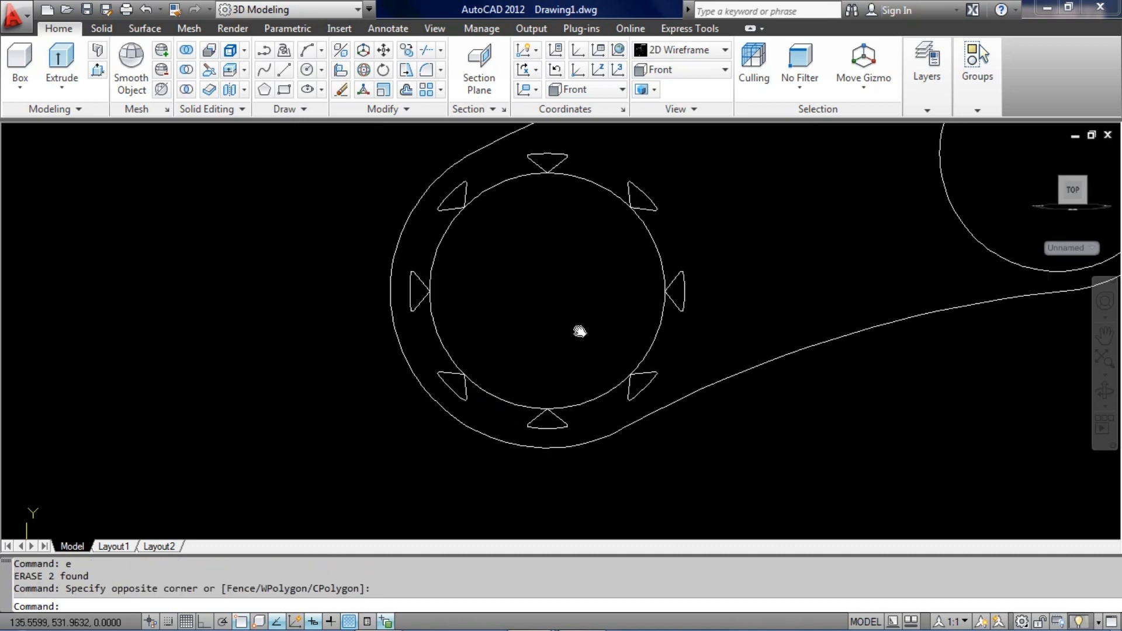
key(Return)
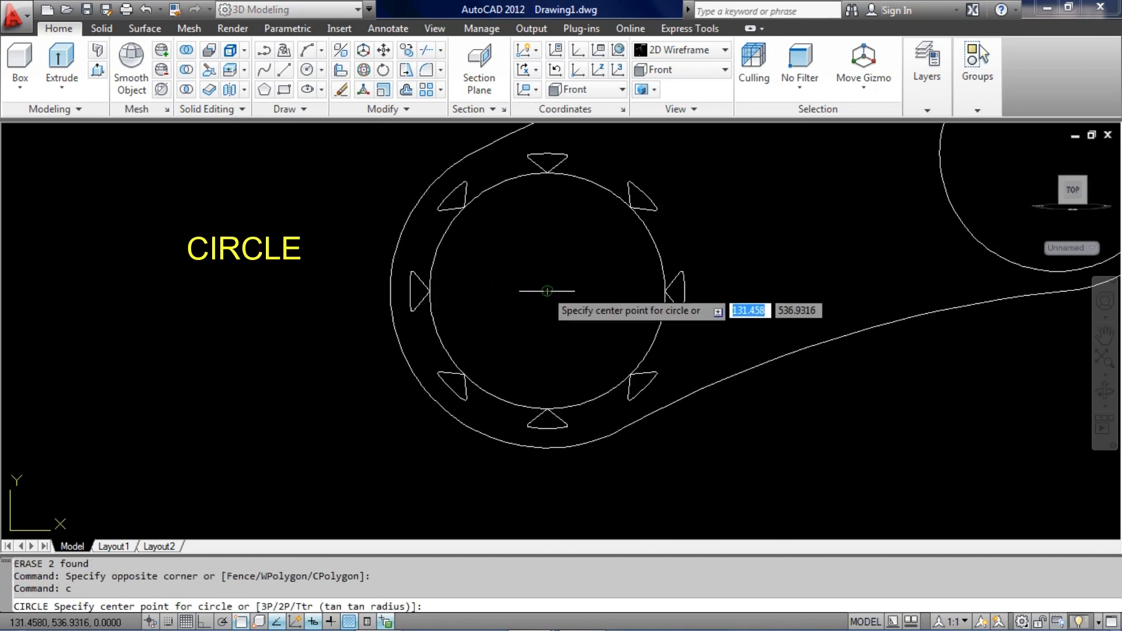
click(547, 291)
scroll(701, 289, up, 2)
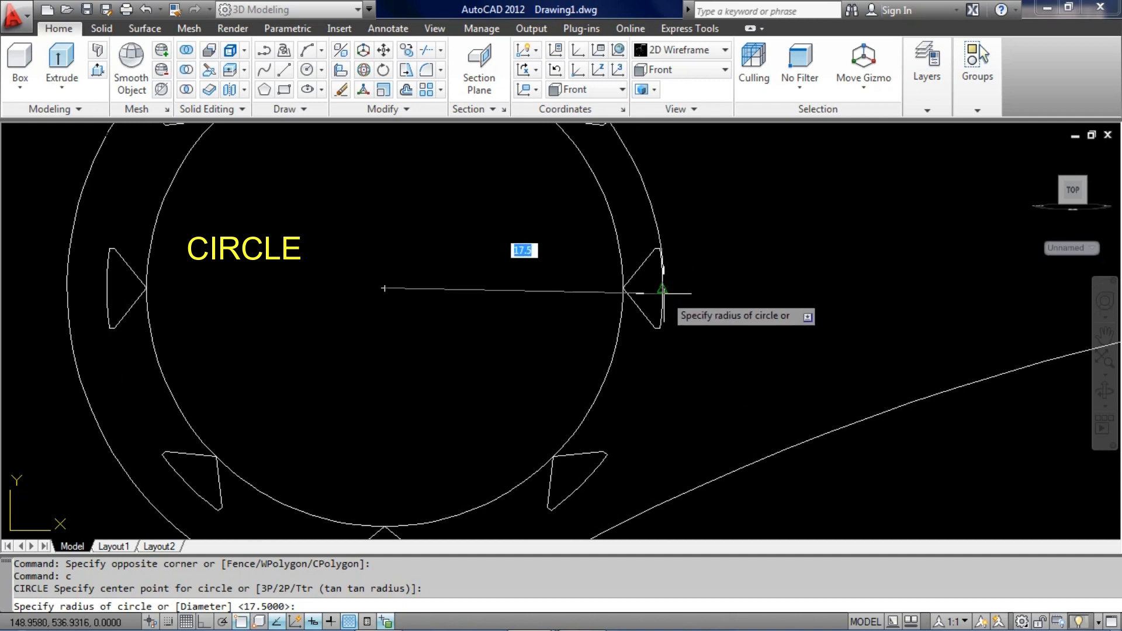
click(662, 288)
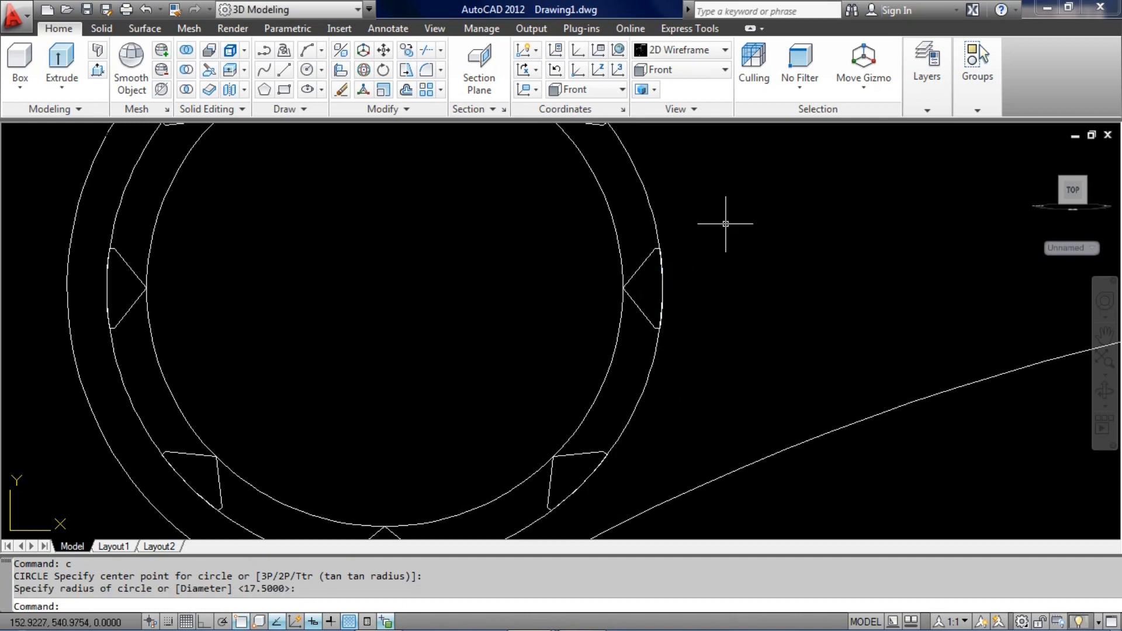
- Draw a vertical line from the inner end of the lower flange down to the inner end of the profile's bottom edge
scroll(760, 246, down, 3)
scroll(726, 268, up, 1)
scroll(642, 239, down, 1)
scroll(701, 246, down, 2)
scroll(699, 251, up, 4)
middle_drag(634, 287, 653, 148)
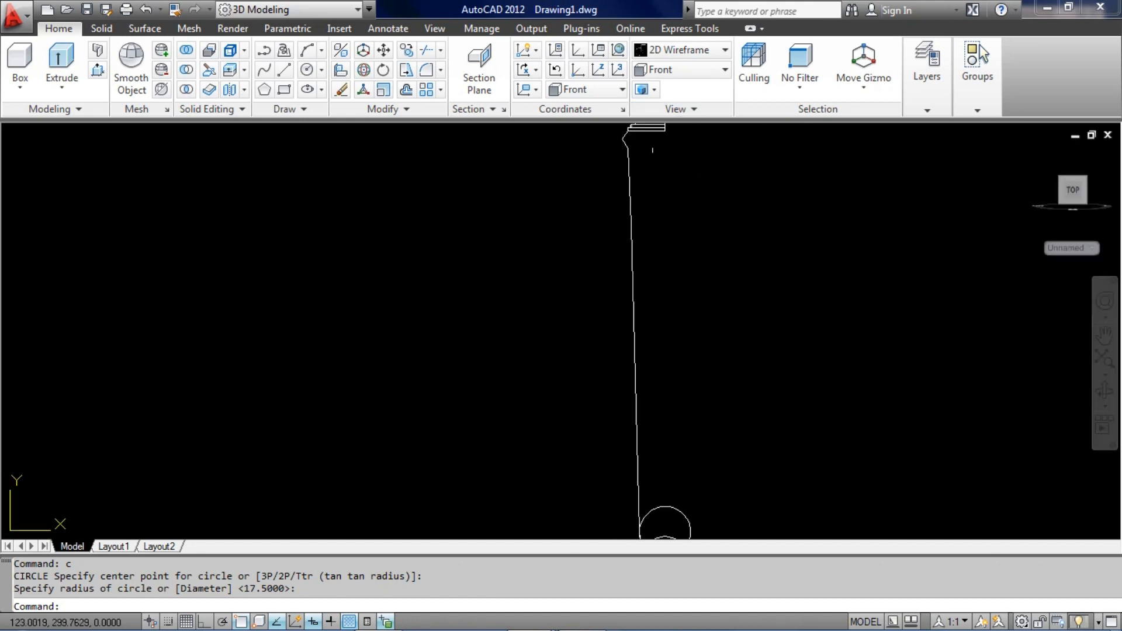
scroll(634, 444, up, 3)
middle_drag(664, 472, 618, 570)
scroll(641, 488, down, 2)
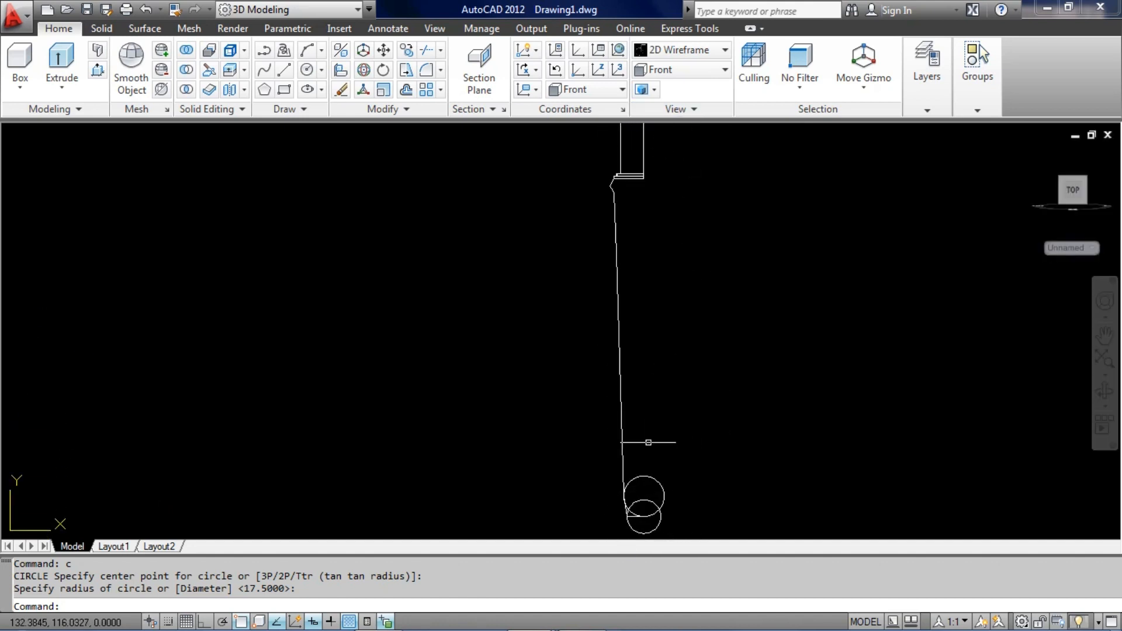
scroll(635, 189, up, 5)
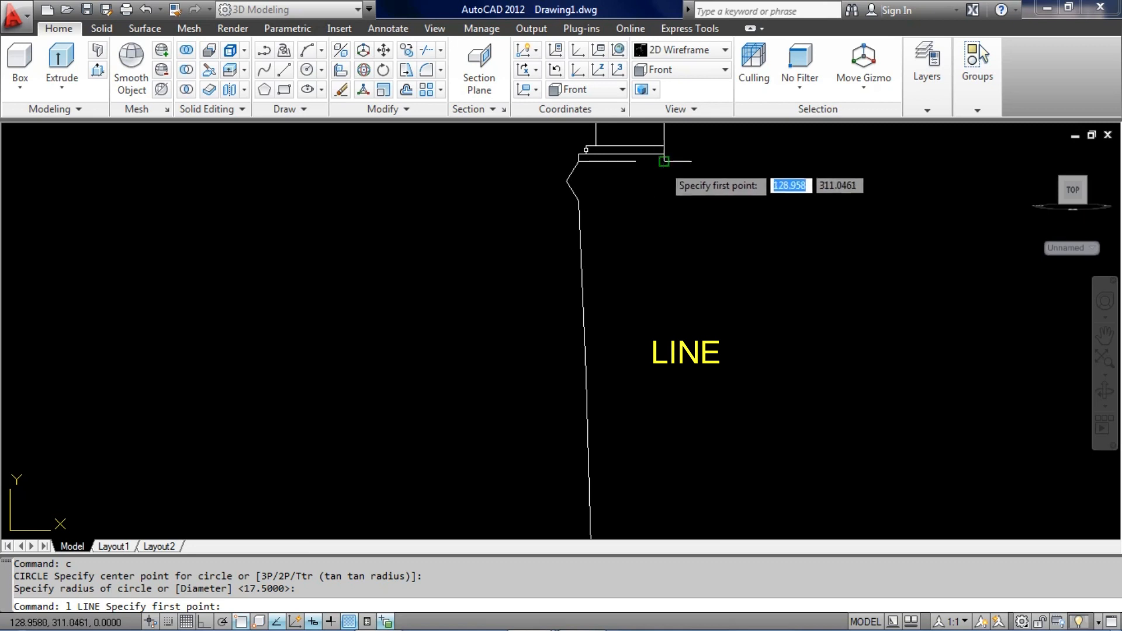
click(662, 162)
scroll(676, 135, down, 4)
scroll(673, 523, up, 5)
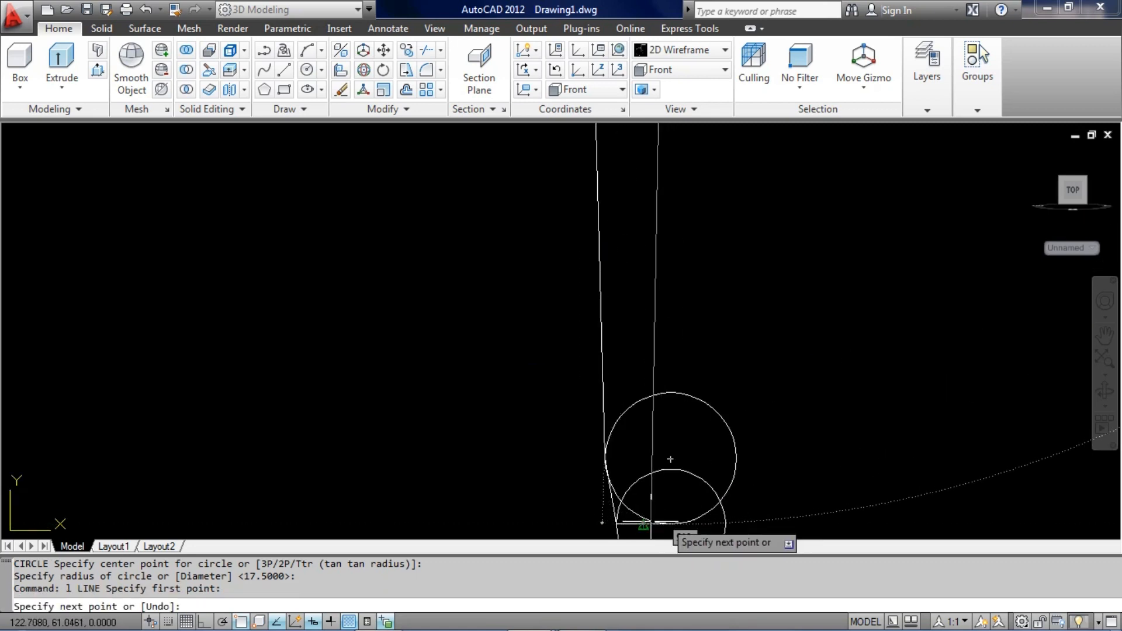
scroll(671, 496, up, 3)
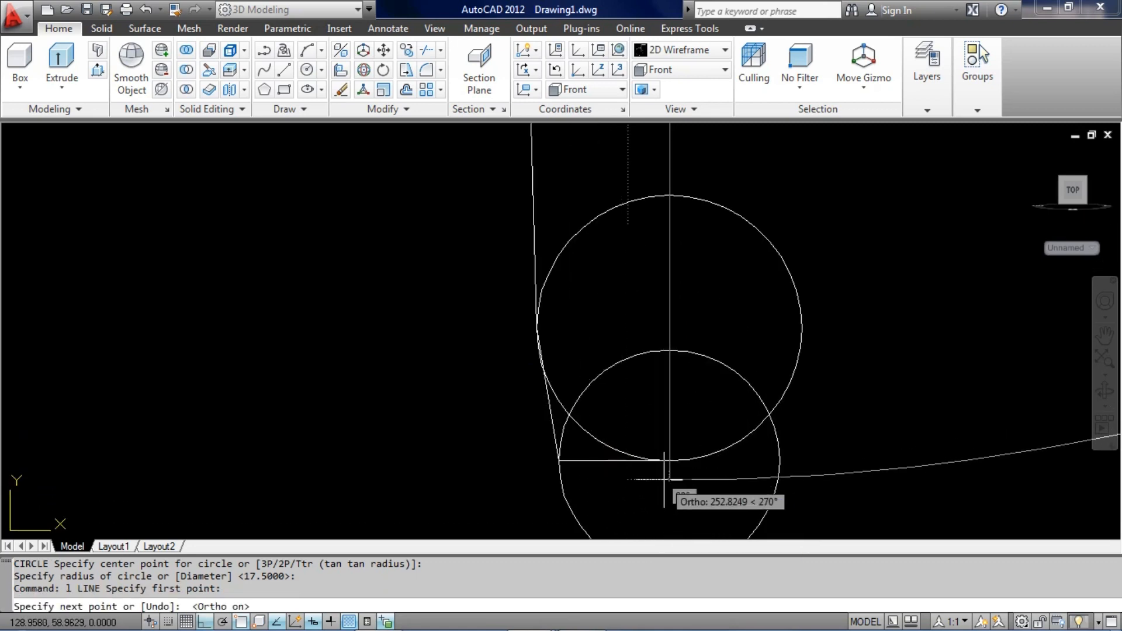
click(668, 460)
key(Return)
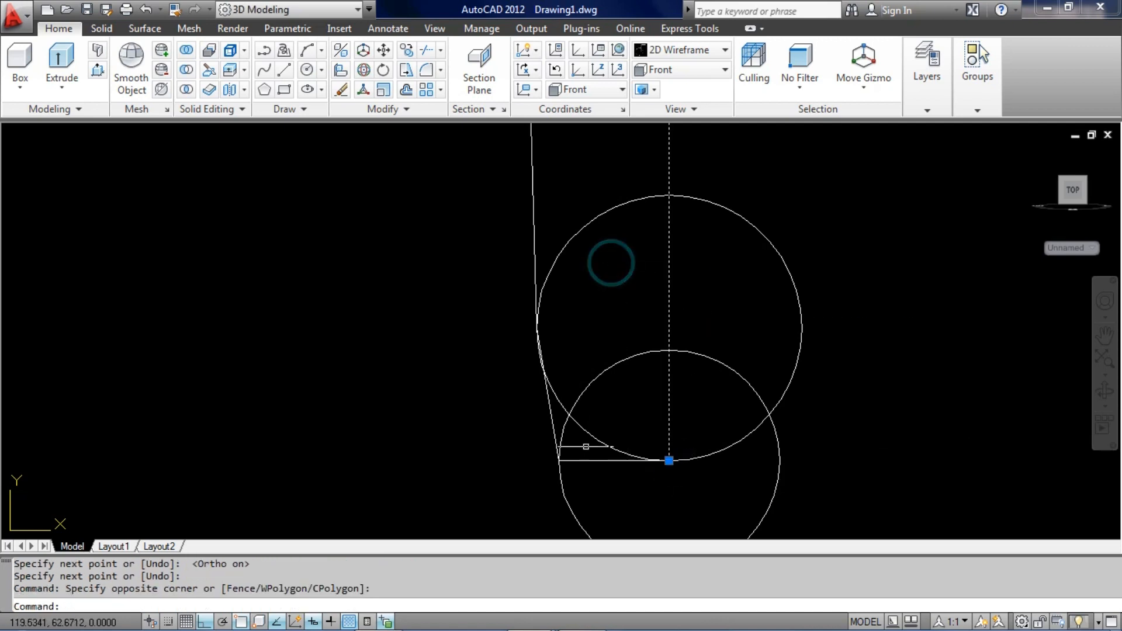
- Join the vertical line and the tapered lower-body outline into one polyline
click(586, 447)
key(Return)
scroll(667, 427, down, 1)
middle_drag(675, 397, 676, 391)
- Erase the two construction circles at the bottom of the lower-body profile
click(752, 444)
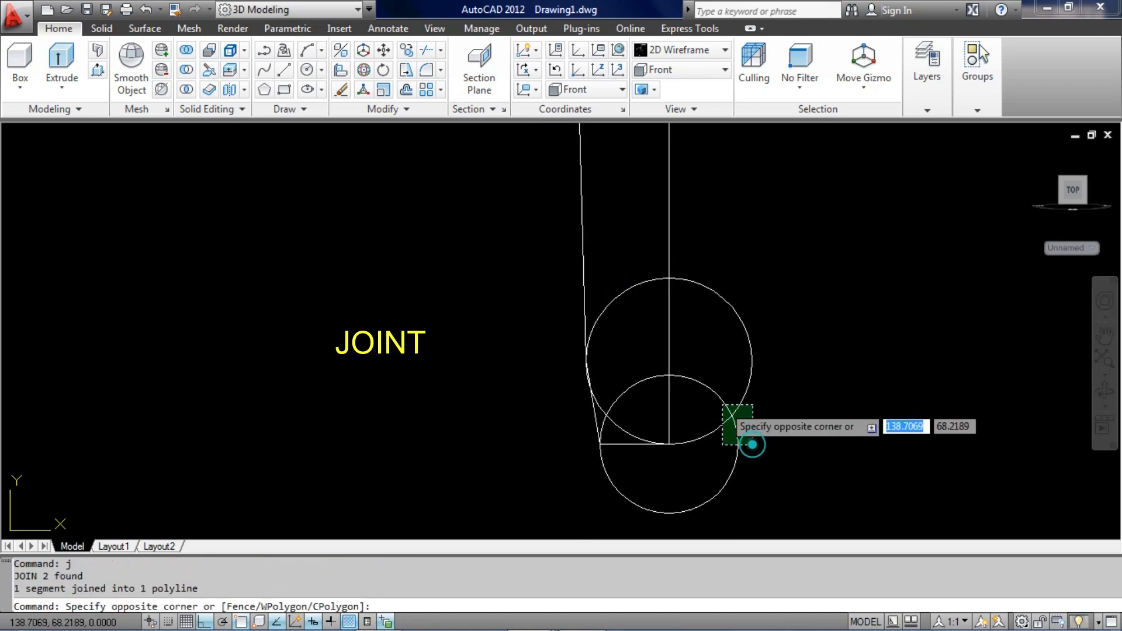
click(704, 388)
scroll(704, 403, down, 4)
middle_drag(705, 319, 648, 414)
text(e)
key(Return)
text(e)
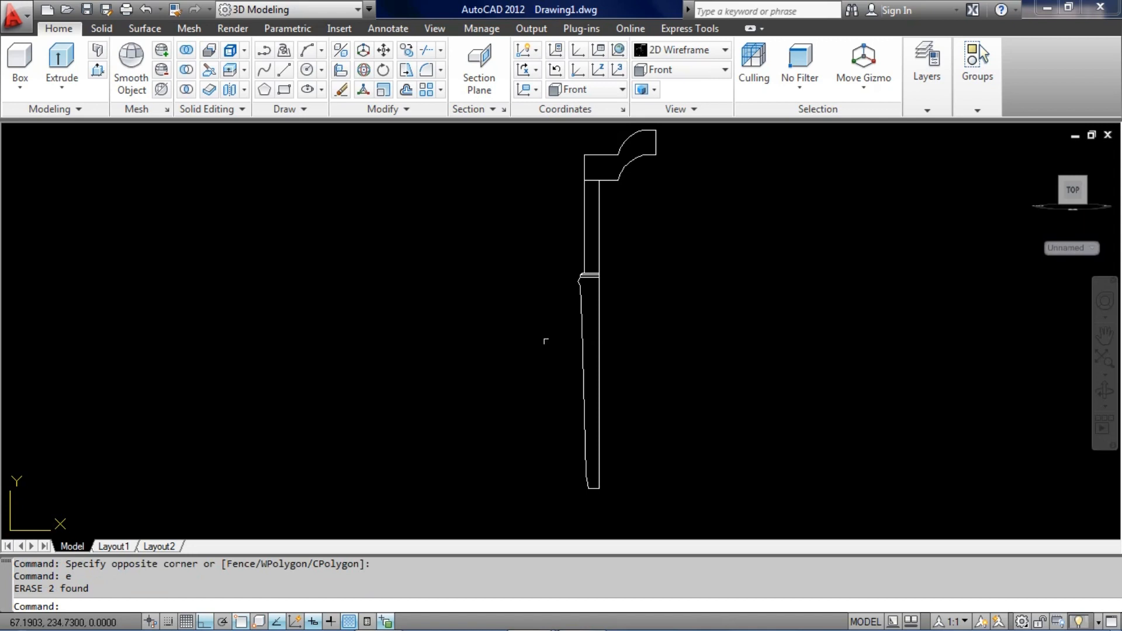
- Switch the model view to SW Isometric
click(679, 72)
click(660, 185)
scroll(514, 337, up, 5)
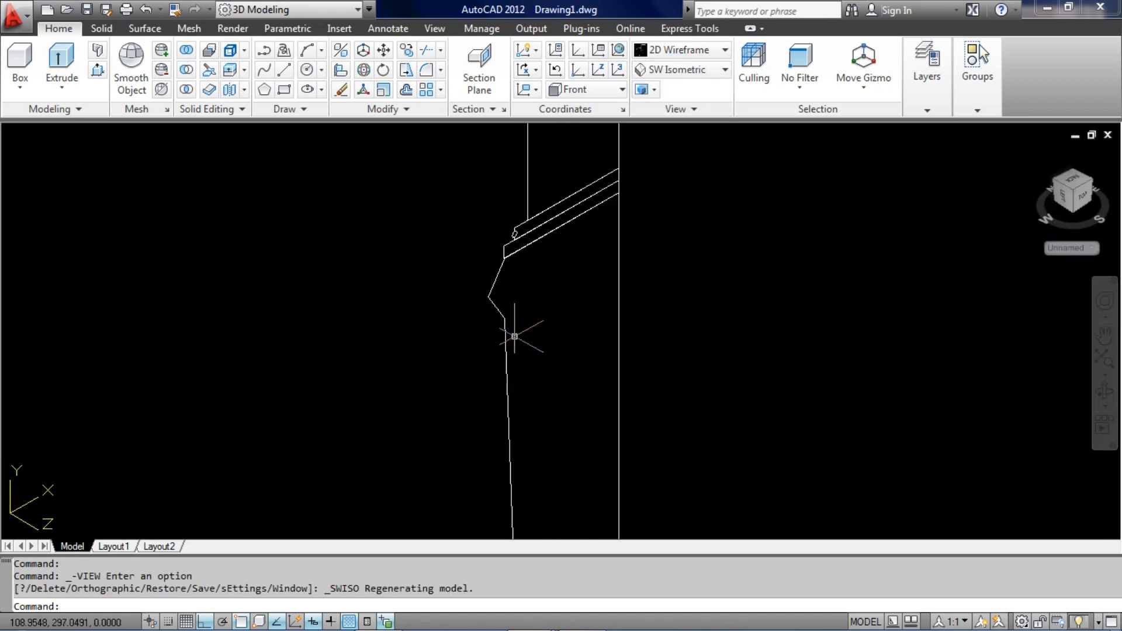
- Fillet the projecting outer corner of the lower-body profile just below the flange with radius 2
click(662, 337)
click(584, 336)
middle_drag(537, 335, 523, 337)
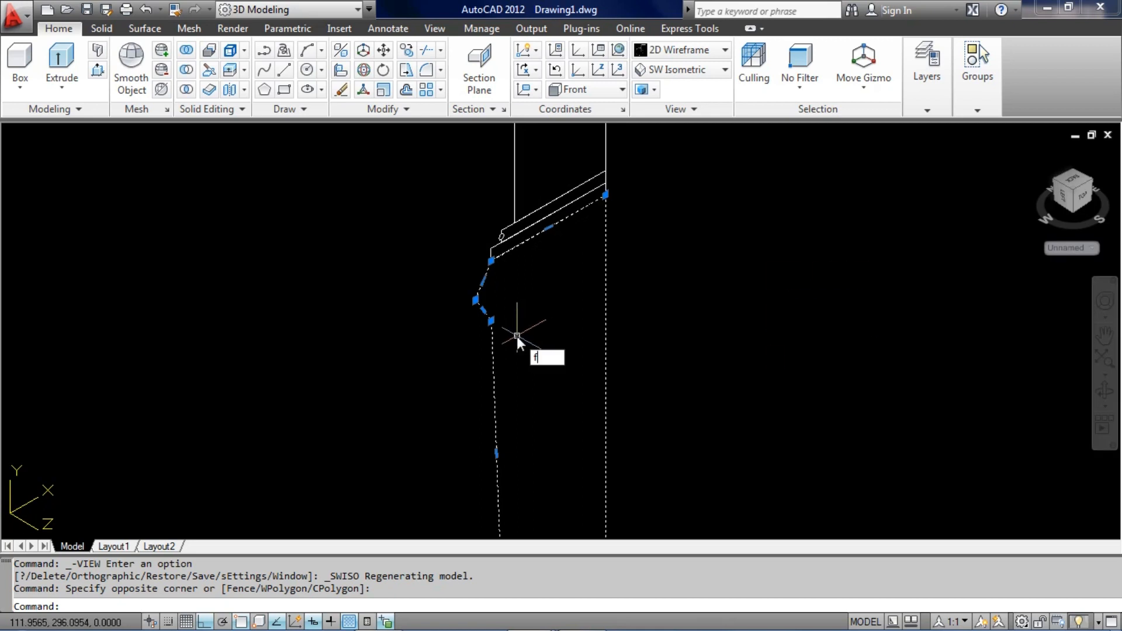
key(Return)
text(r)
key(Return)
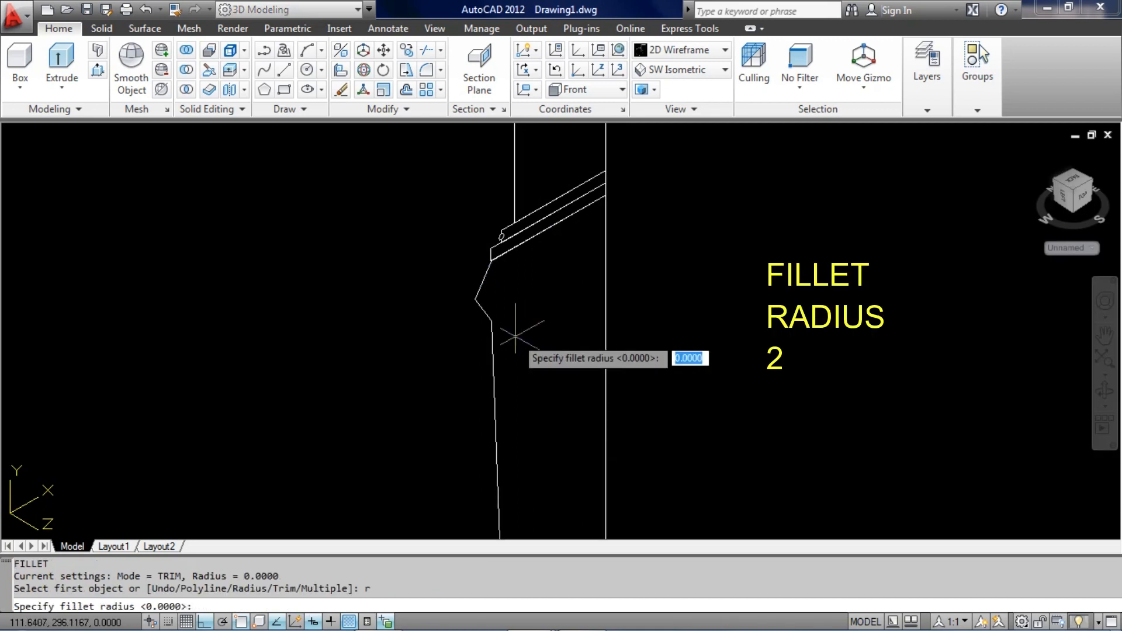
text(2)
key(Return)
click(484, 310)
click(478, 290)
- Revolve the closed lower-body profile 360 degrees about its straight vertical inner edge as a solid
scroll(551, 283, down, 4)
click(66, 82)
click(70, 182)
scroll(366, 273, up, 4)
click(694, 310)
click(657, 307)
scroll(657, 306, down, 7)
middle_drag(632, 297, 502, 261)
scroll(508, 248, up, 3)
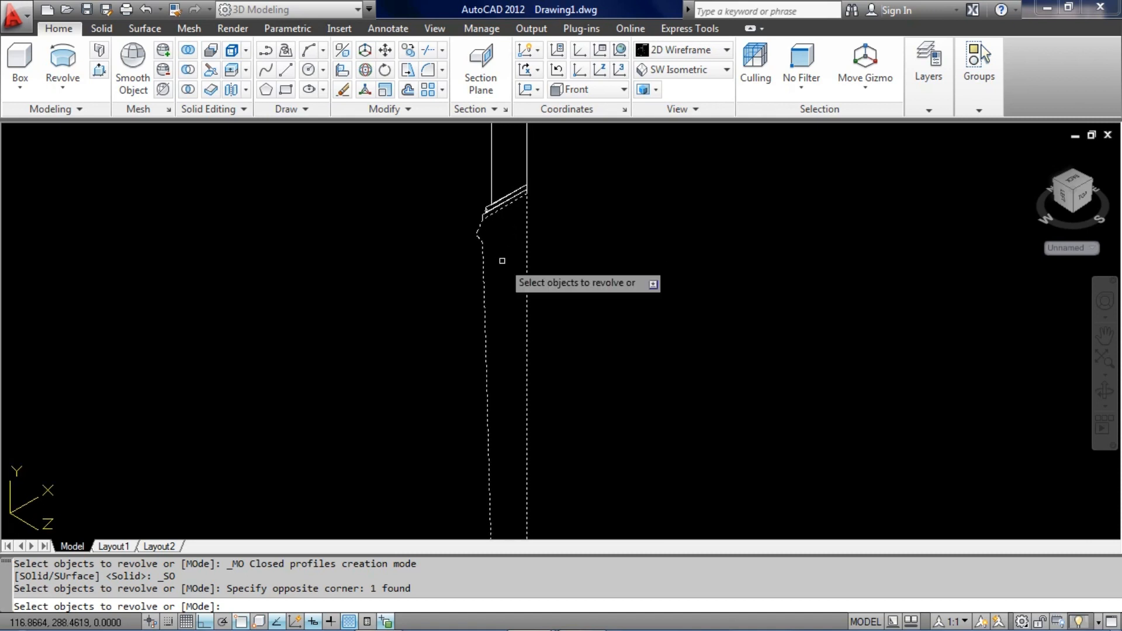
key(Return)
click(526, 238)
scroll(528, 222, down, 2)
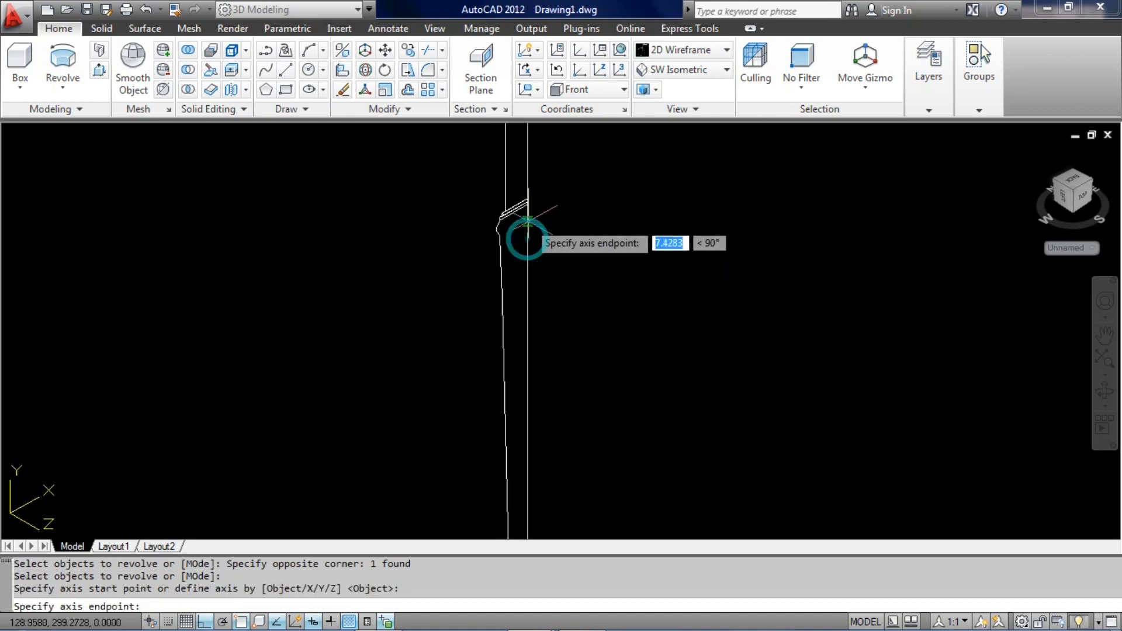
click(527, 305)
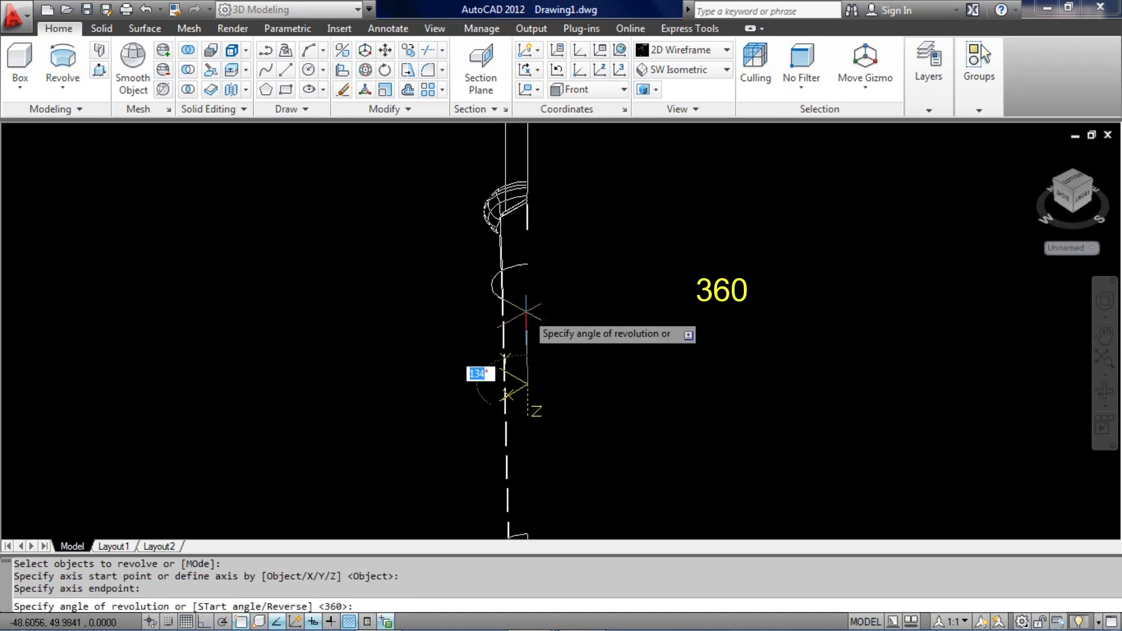
text(360)
key(Return)
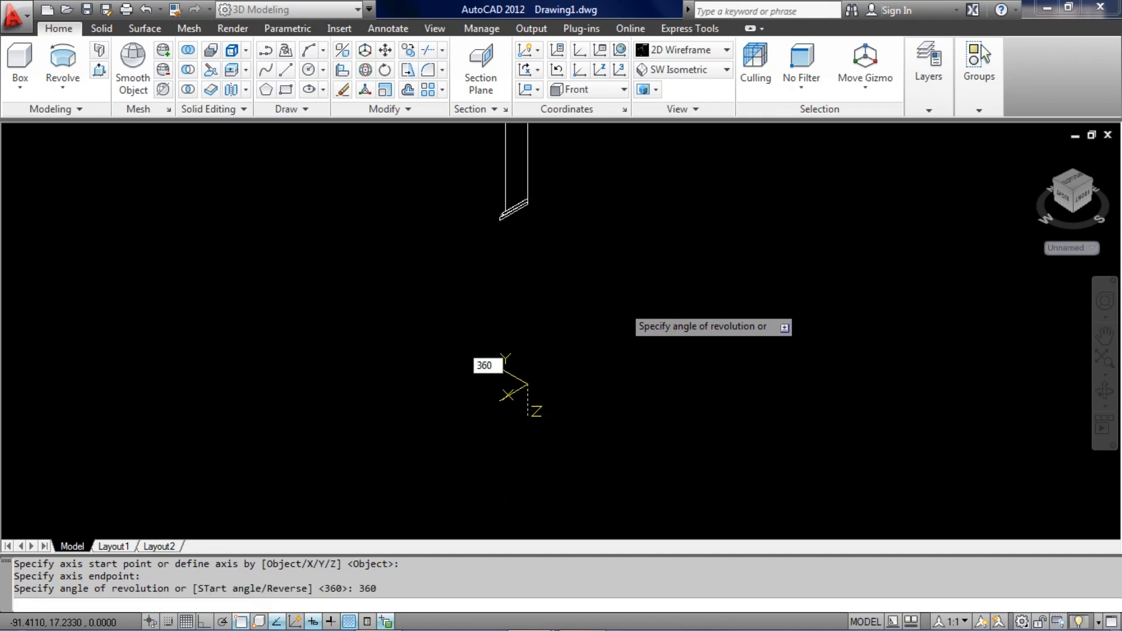
- Revolve the rod half profile together with the collar and small ring profiles at its base 360 degrees about the rod's straight vertical inner edge
scroll(590, 230, up, 8)
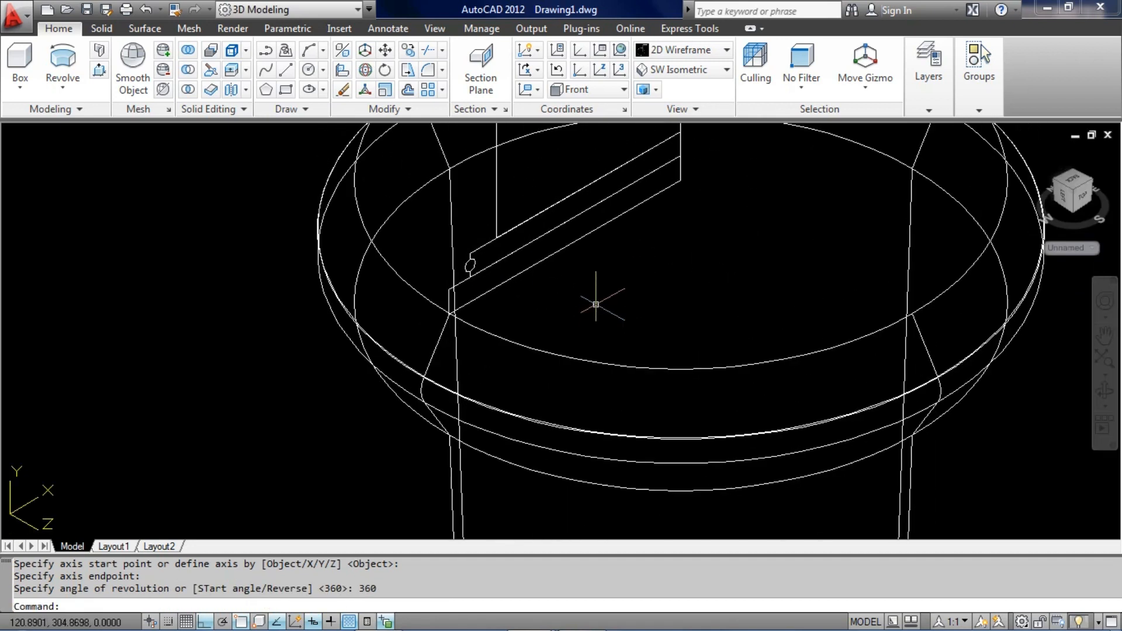
middle_drag(561, 259, 561, 268)
click(63, 64)
scroll(490, 281, up, 3)
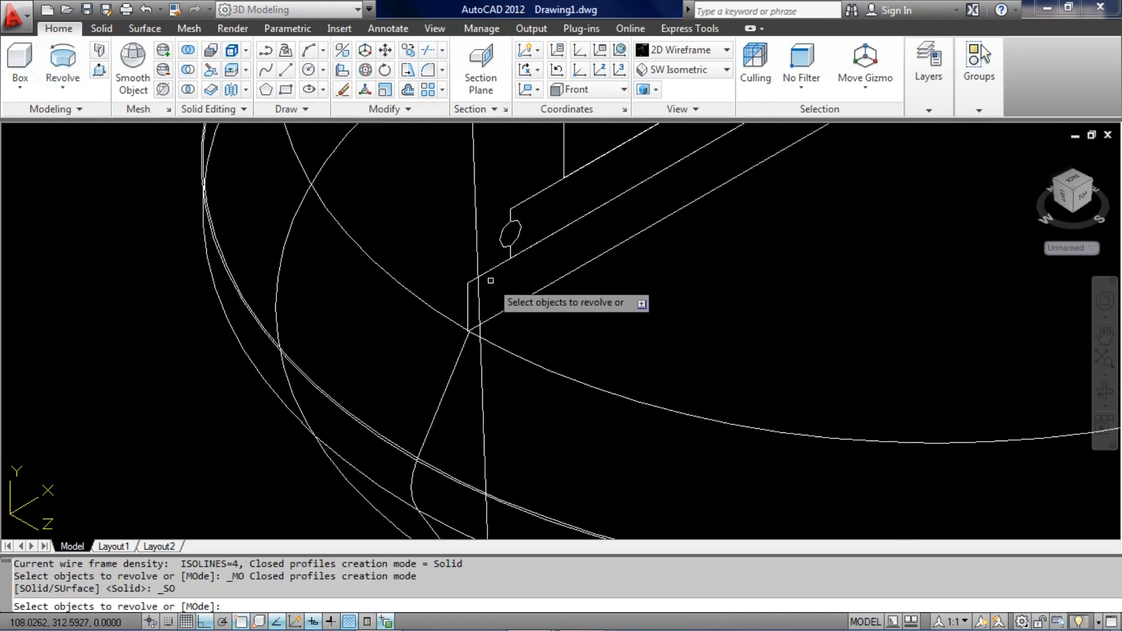
click(468, 285)
middle_drag(494, 245, 484, 286)
click(490, 275)
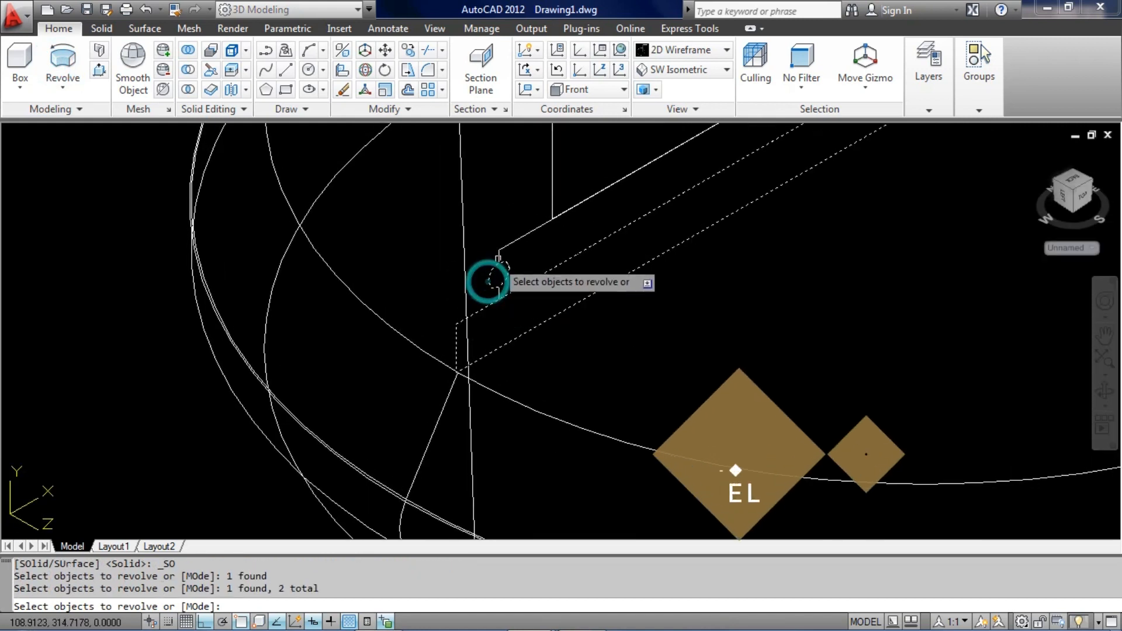
scroll(503, 249, down, 6)
click(461, 329)
scroll(461, 330, up, 3)
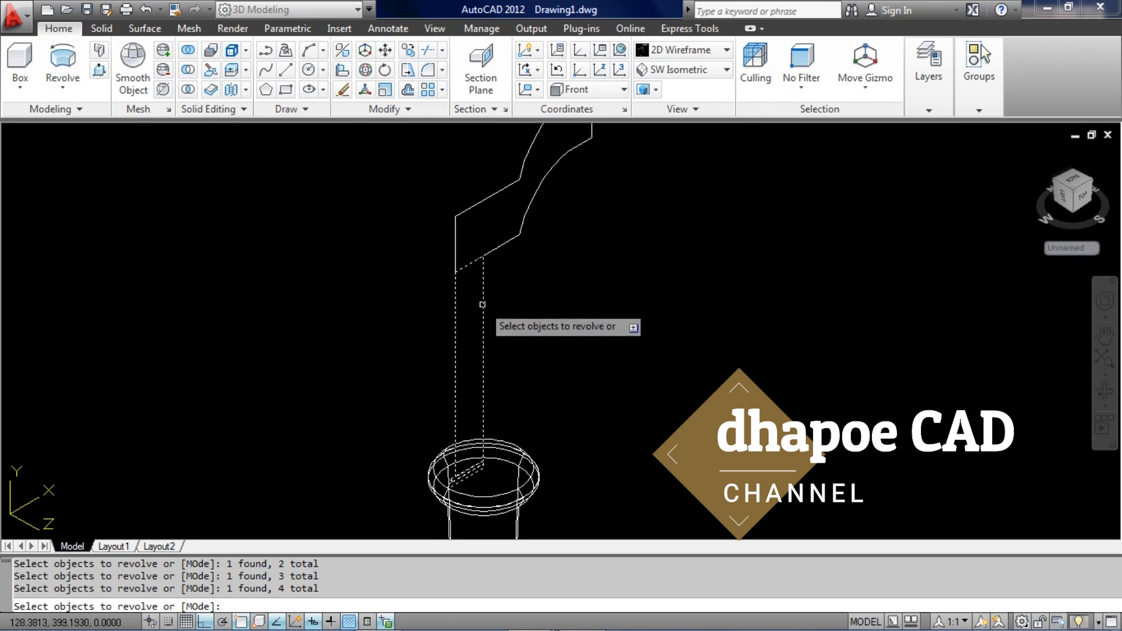
key(Return)
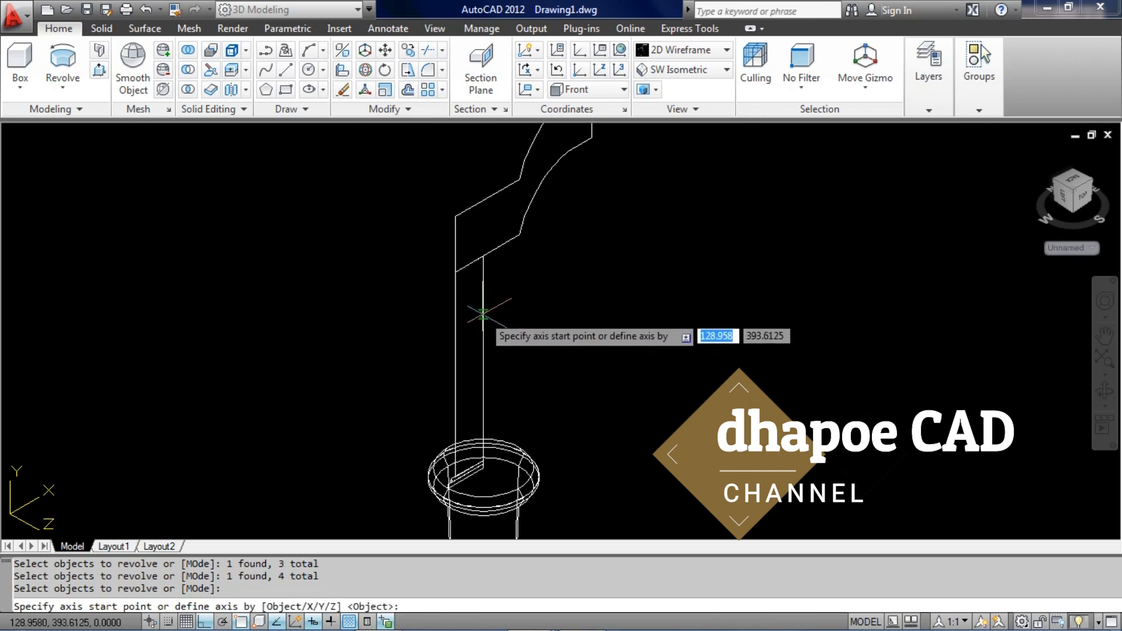
click(483, 314)
click(482, 359)
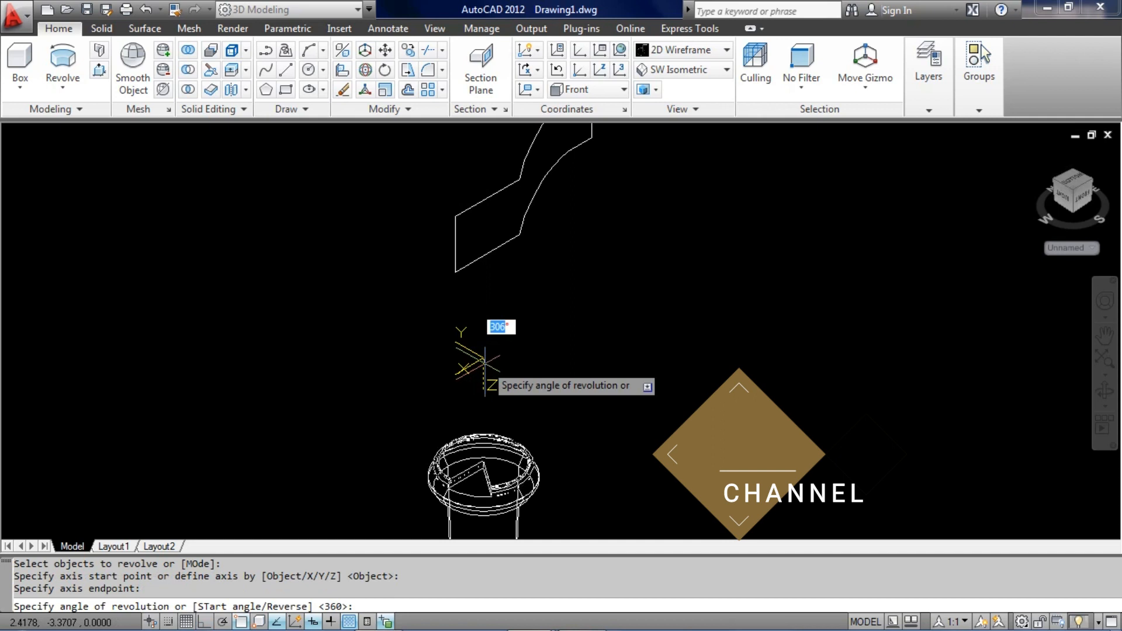
text(360)
key(Return)
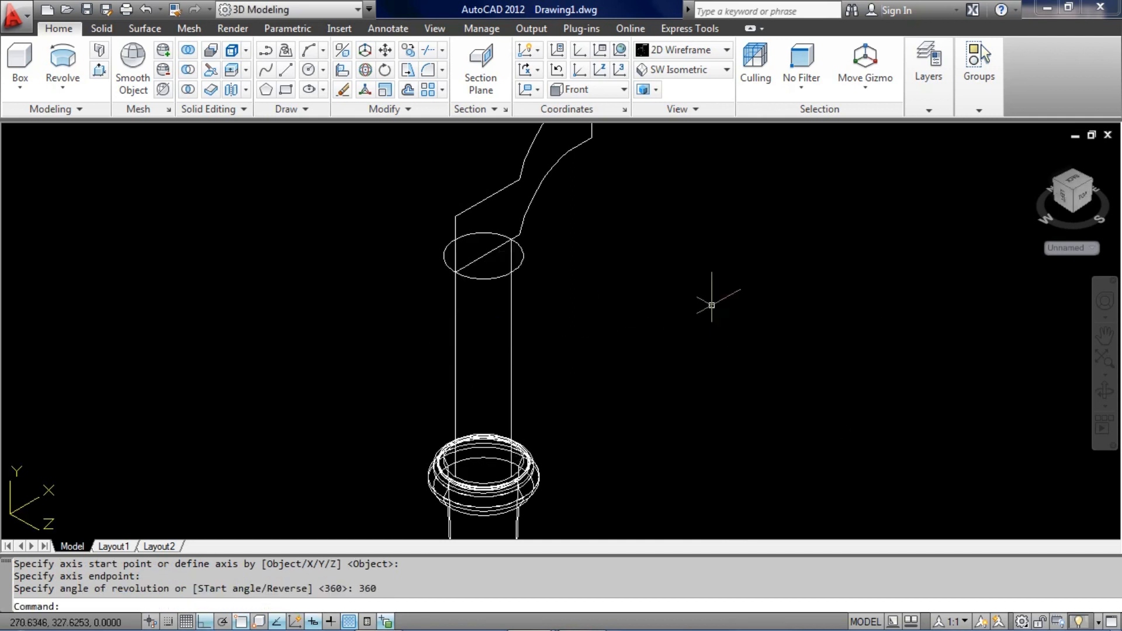
- Rotate the whole linkage outline with its toothed ring and circles 90 degrees about the X axis through the toothed ring's centre
middle_drag(614, 279, 648, 364)
scroll(543, 325, down, 5)
click(404, 195)
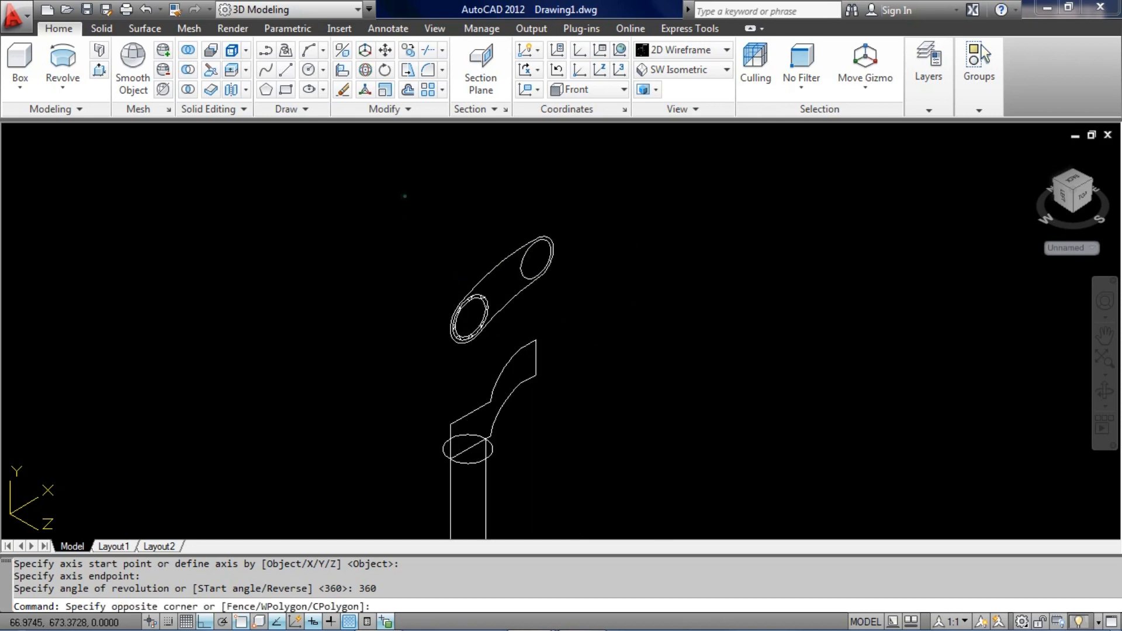
click(599, 333)
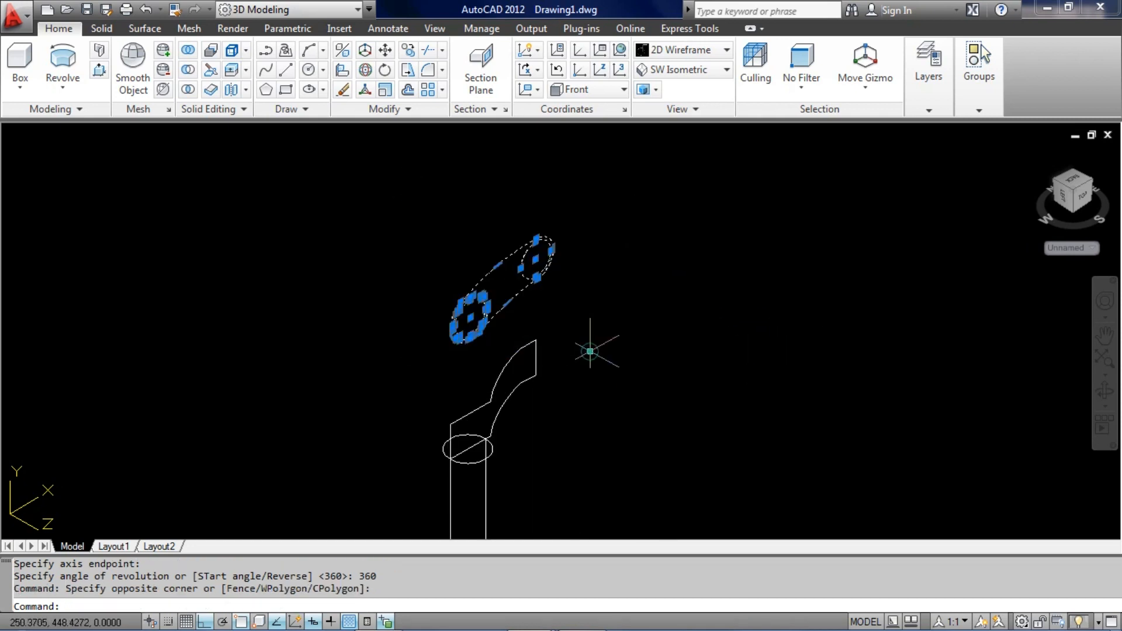
scroll(591, 348, up, 3)
mouse_move(515, 353)
middle_down()
mouse_move(573, 353)
mouse_move(606, 295)
middle_up()
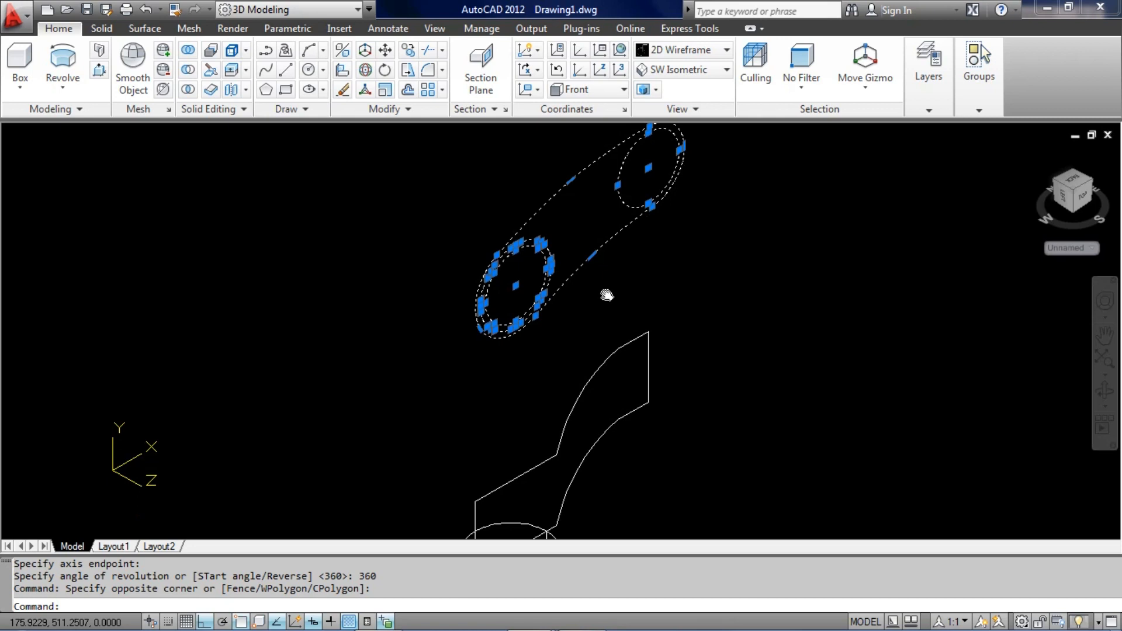
text(TATE)
key(Return)
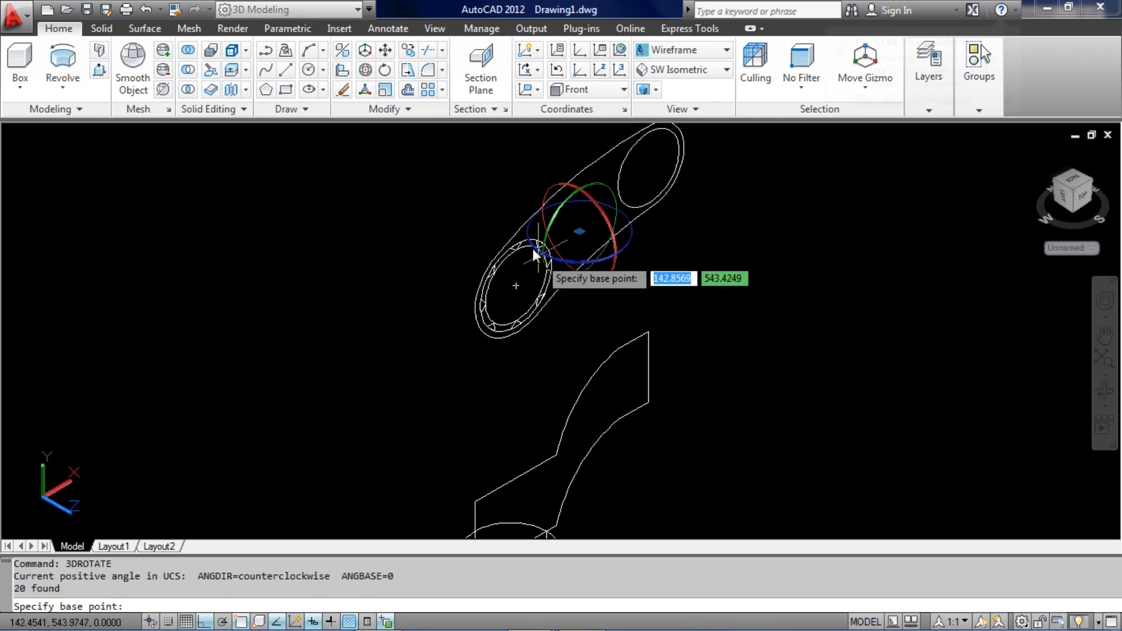
click(515, 285)
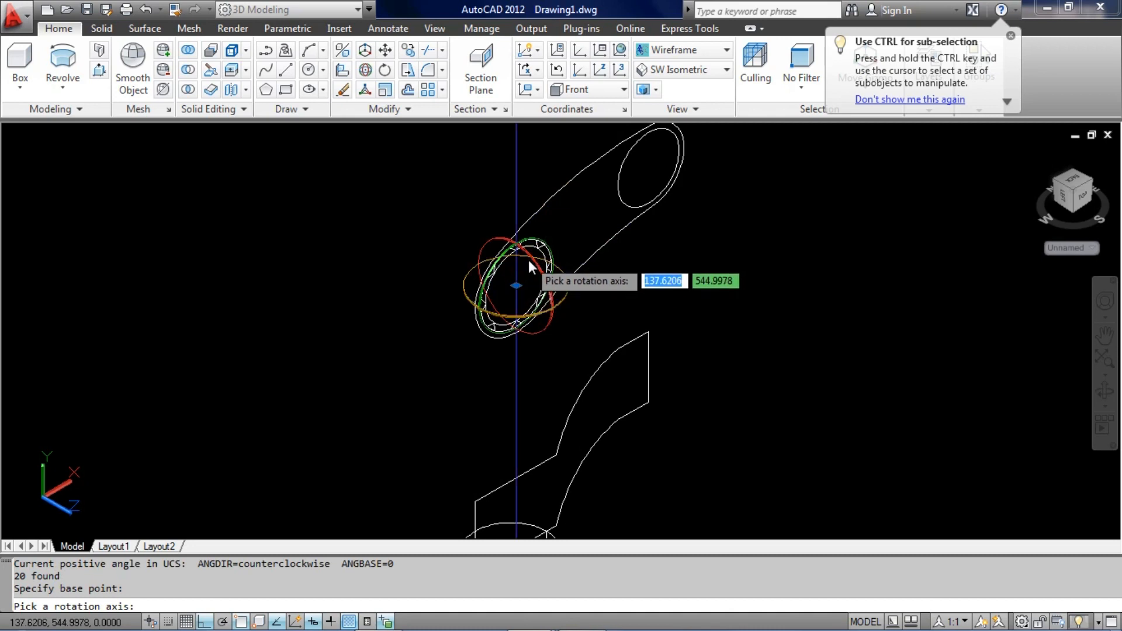
click(533, 264)
click(515, 175)
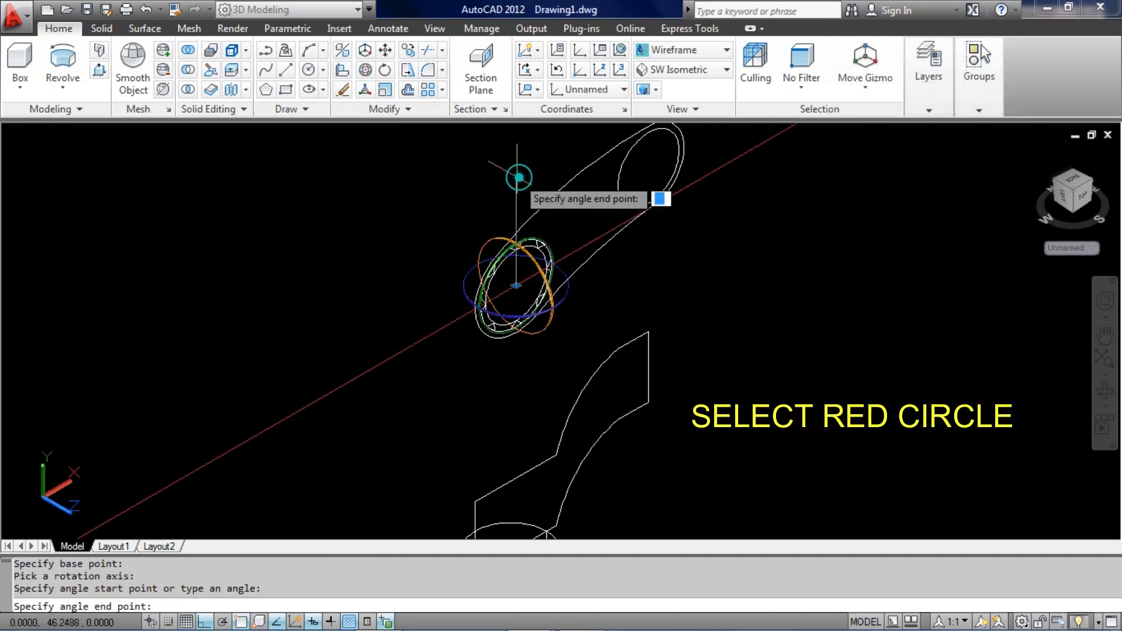
click(368, 181)
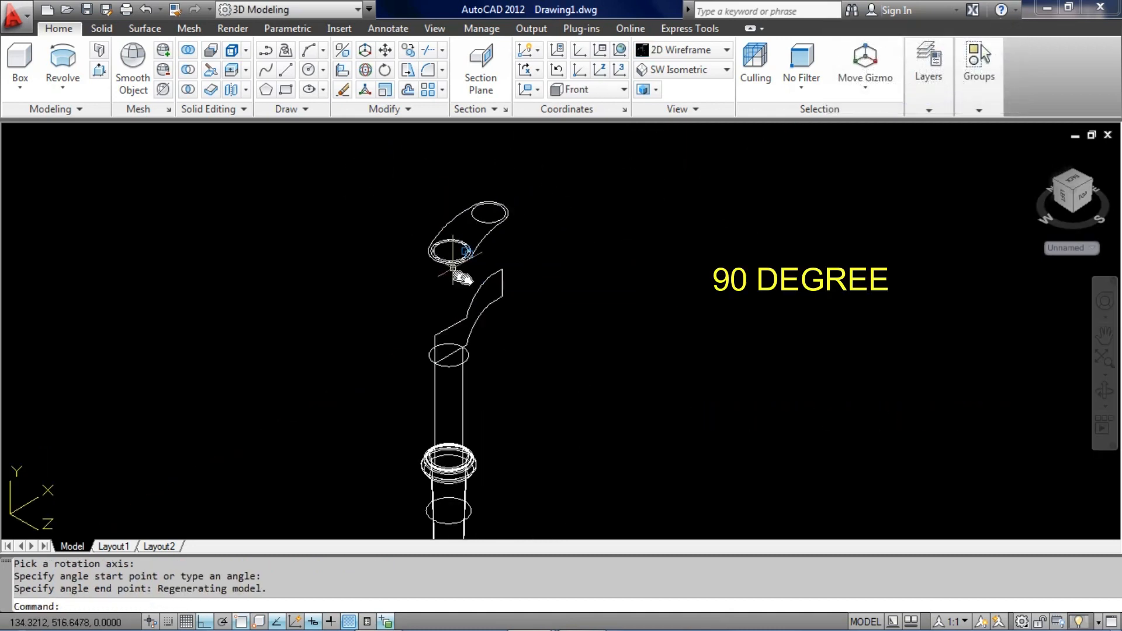
- Extrude the closed curved side profile above the rod as a solid about 171 units long
middle_drag(619, 332, 666, 318)
scroll(667, 362, down, 1)
middle_drag(667, 362, 634, 357)
middle_drag(623, 310, 590, 324)
middle_drag(413, 240, 398, 238)
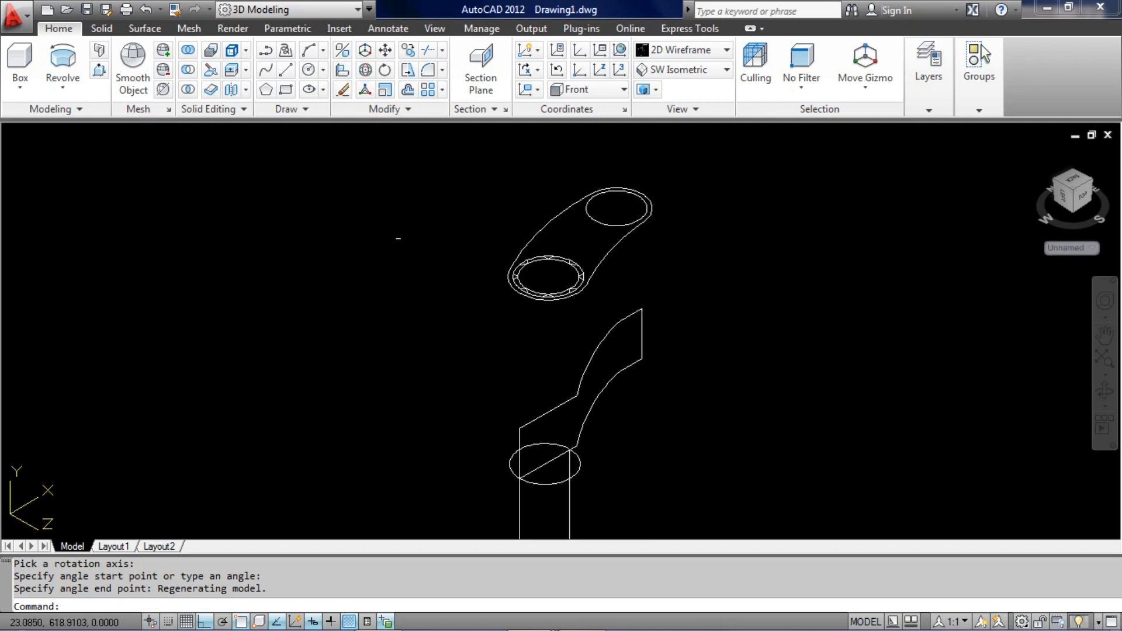
click(62, 86)
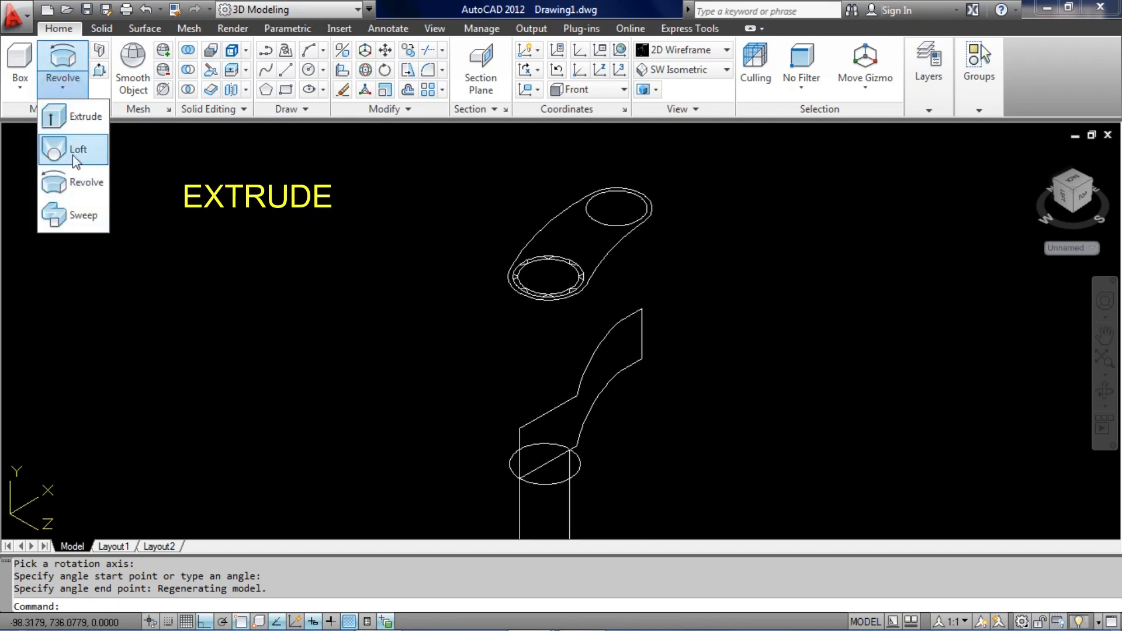
click(85, 117)
click(594, 347)
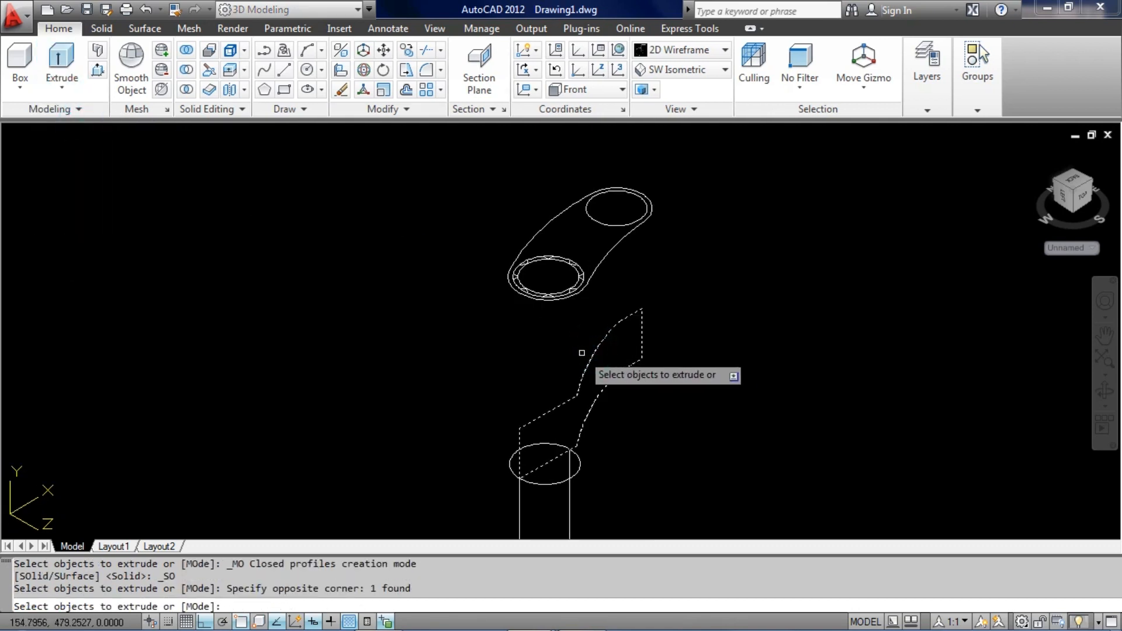
key(Return)
click(496, 288)
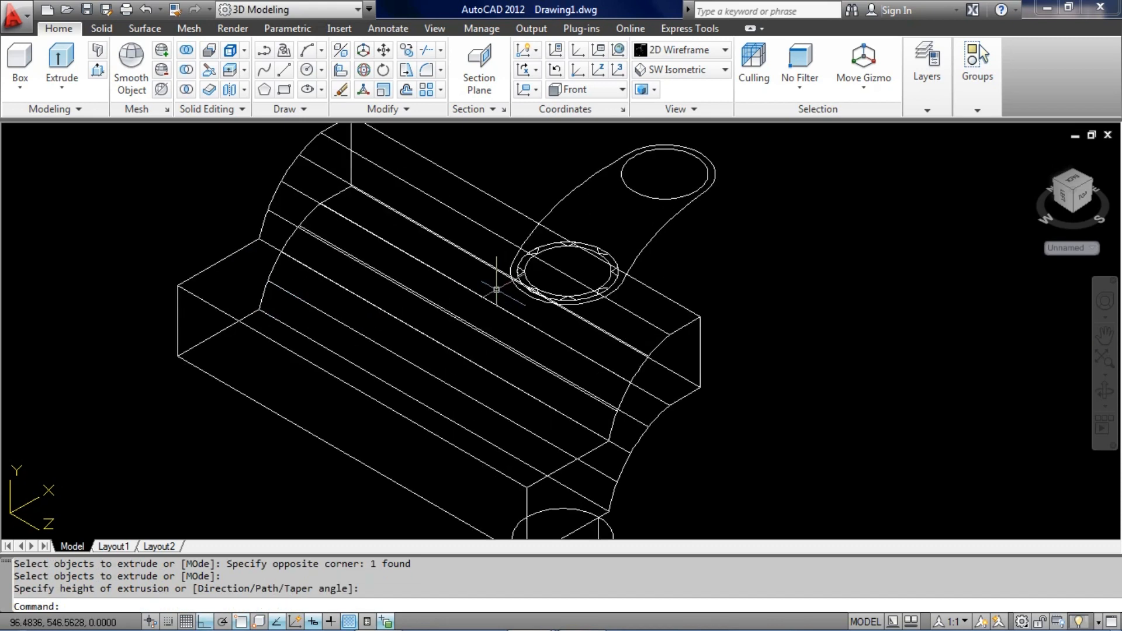
- Extrude the outer linkage outline downward as a solid that extends below the extruded side profile
click(62, 57)
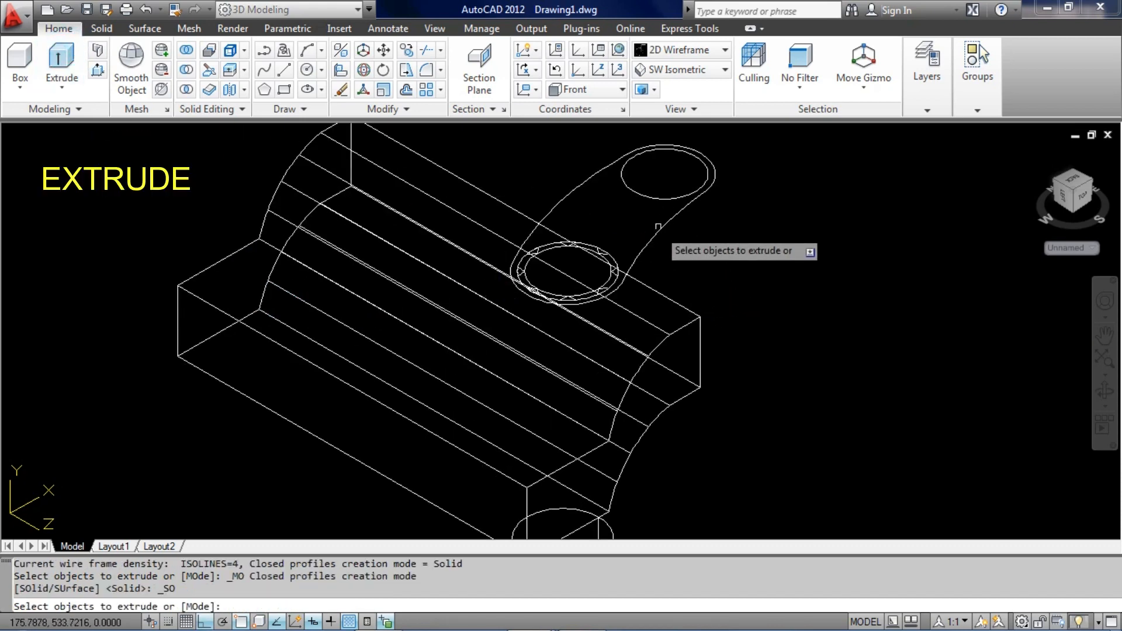
click(670, 219)
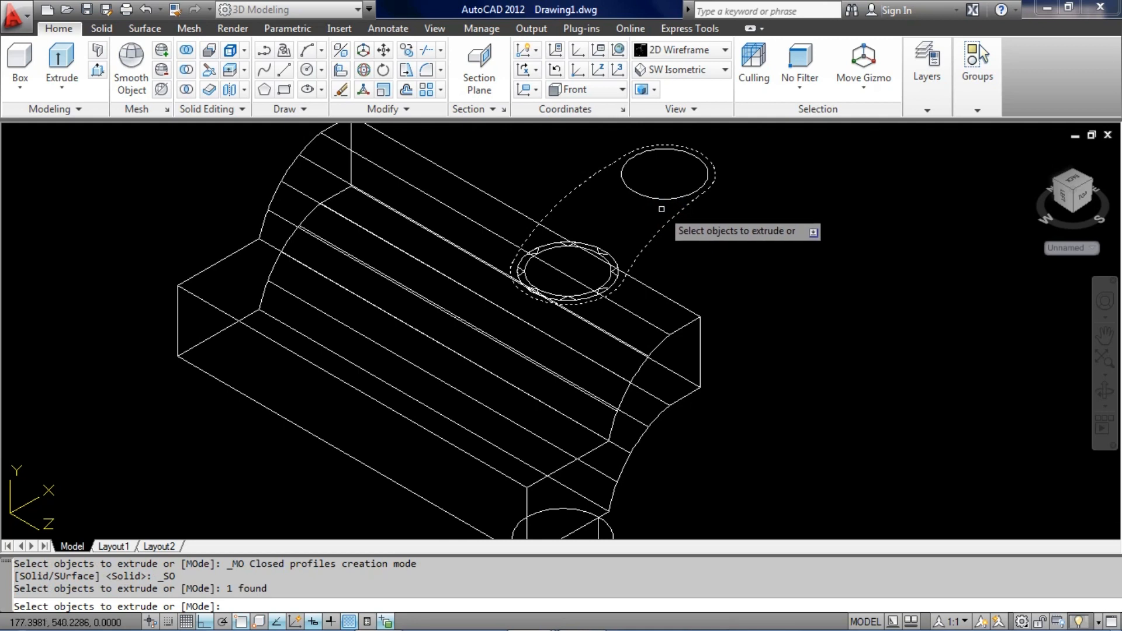
key(Return)
scroll(696, 233, down, 2)
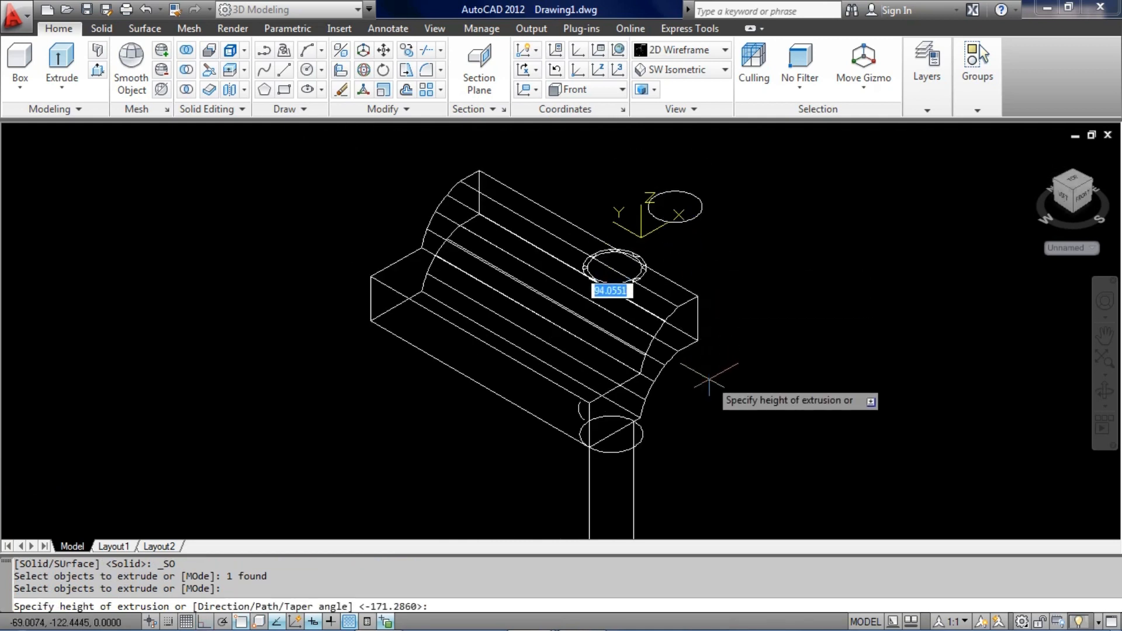
click(720, 445)
scroll(649, 295, up, 3)
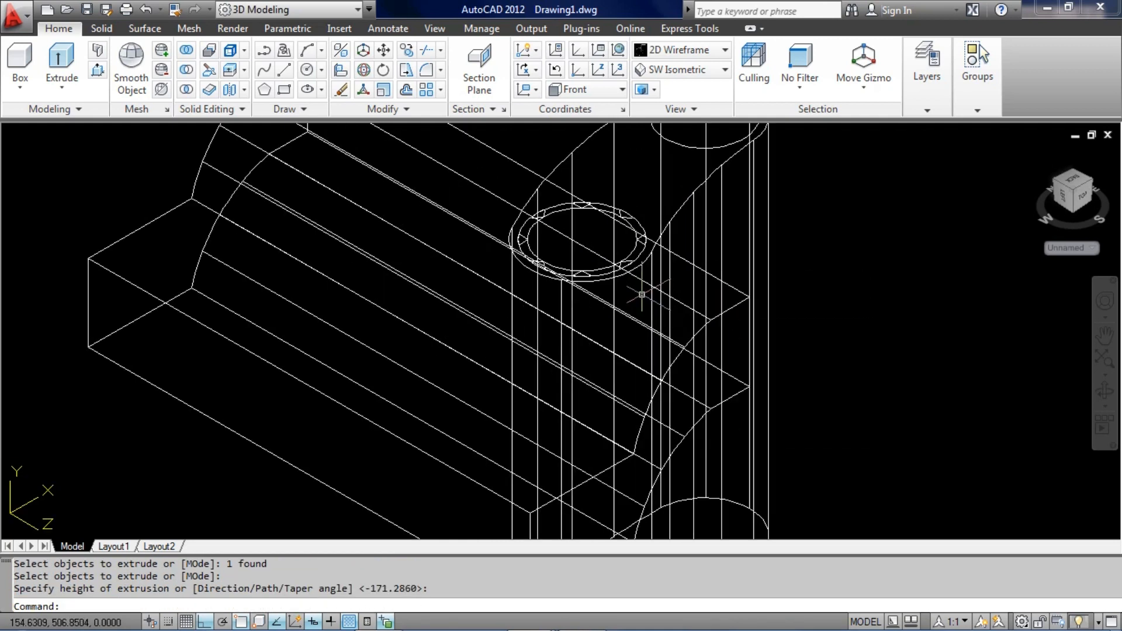
- Presspull the two circular areas at the linkage ends down through the extruded linkage body to cut its holes
scroll(649, 295, down, 2)
click(98, 70)
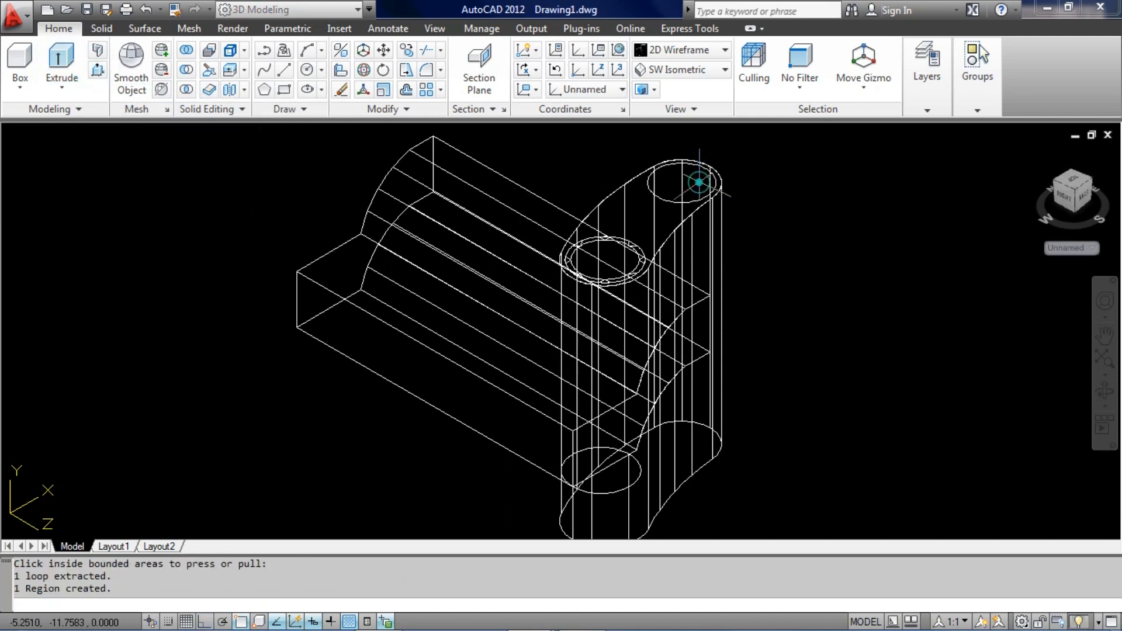
click(723, 490)
scroll(623, 228, up, 3)
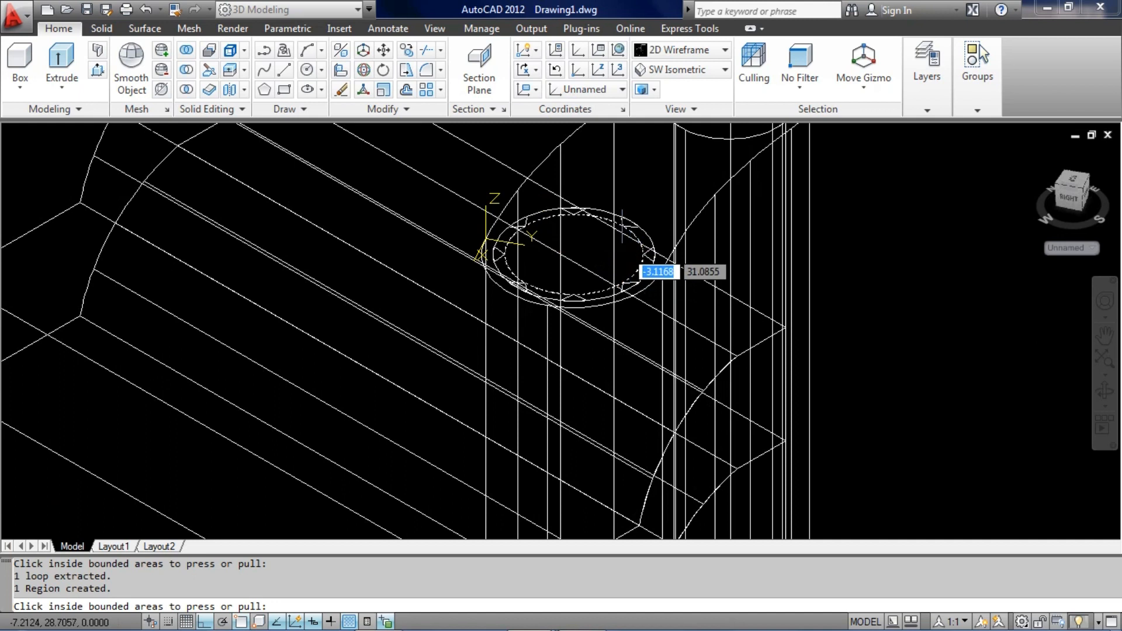
scroll(589, 233, down, 3)
click(605, 221)
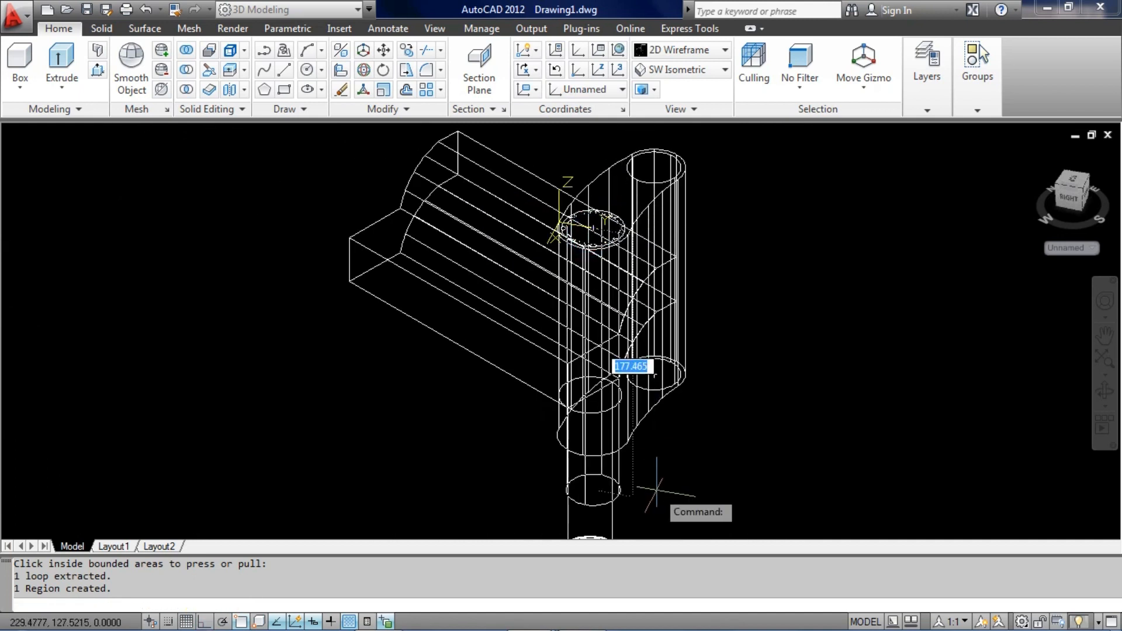
click(656, 490)
shift+middle_drag(759, 388, 467, 415)
click(413, 322)
key(Escape)
- Move the extruded side profile along the Z axis so it crosses the extruded linkage body
click(435, 376)
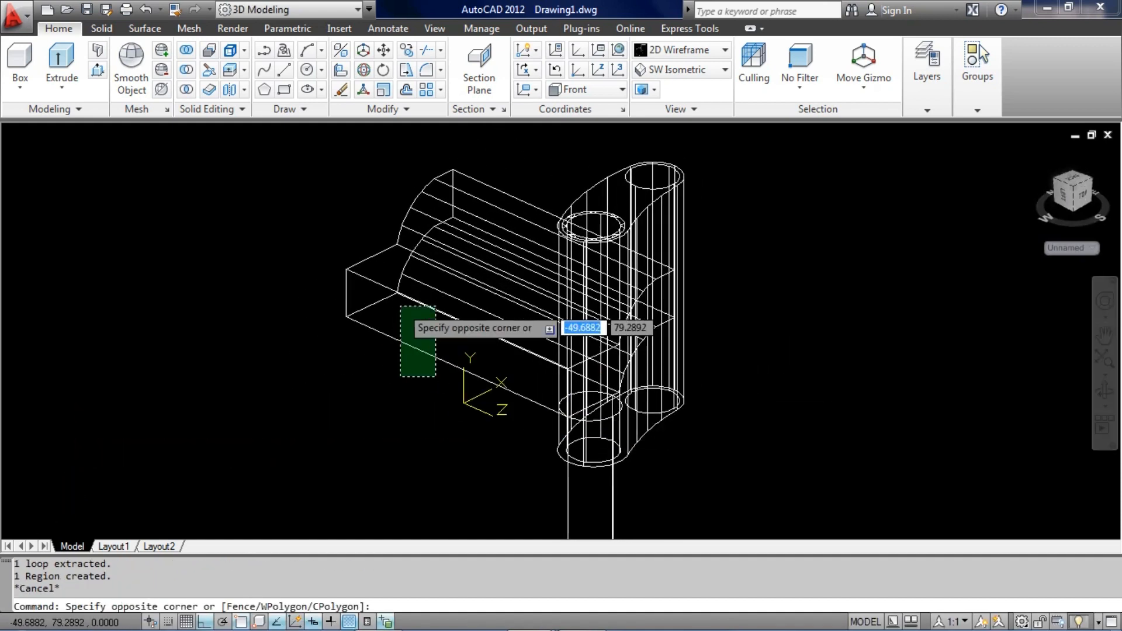
click(400, 307)
scroll(342, 420, down, 3)
text(m)
key(Return)
click(415, 217)
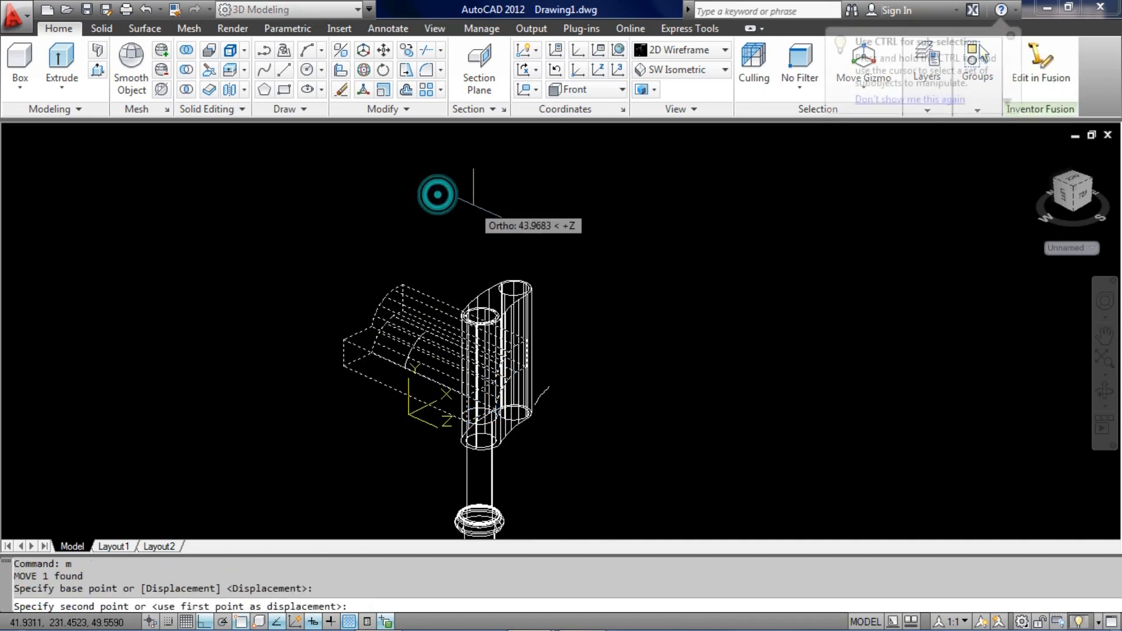
click(501, 201)
- Change the visual style to Realistic and orbit the model to view the crossing solids from the side
shift+middle_drag(604, 301, 440, 296)
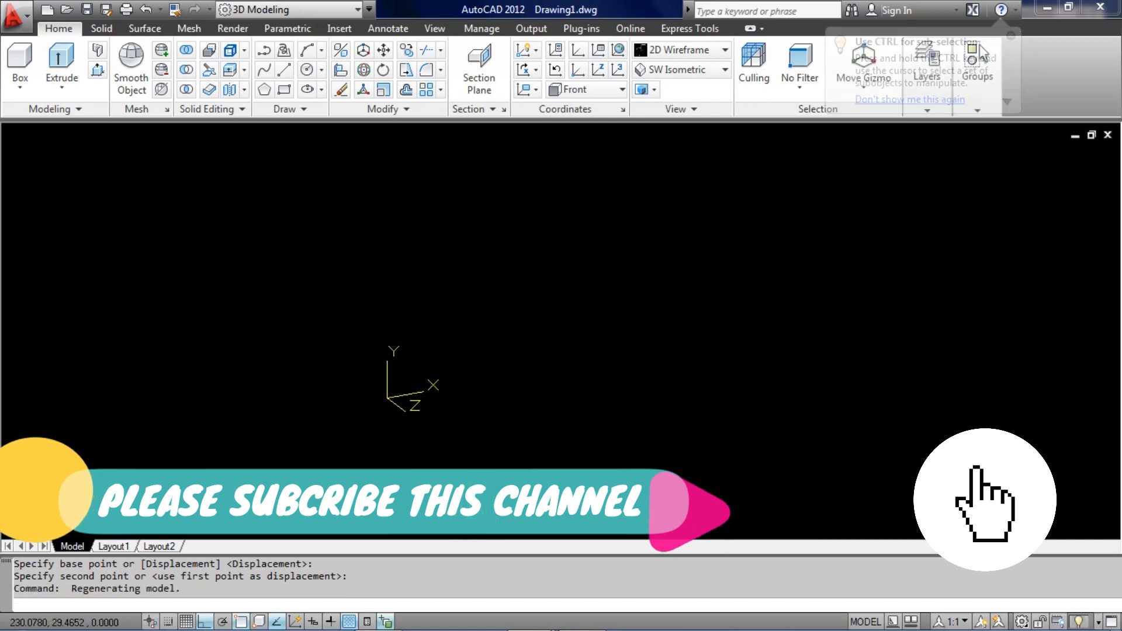
click(678, 69)
click(692, 52)
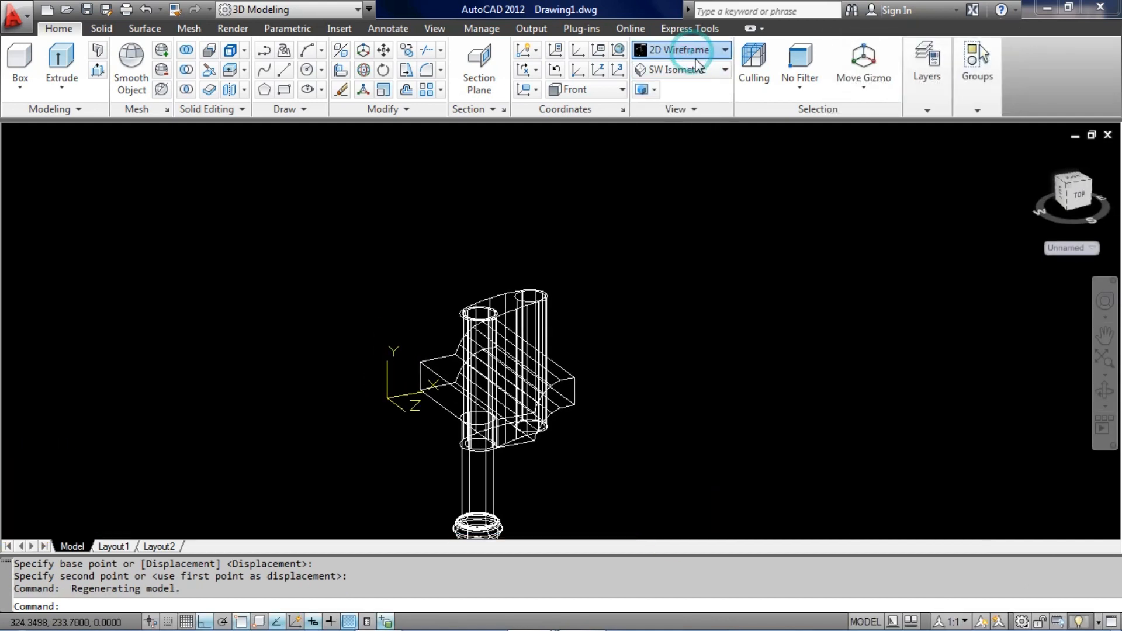
click(692, 51)
click(868, 113)
shift+middle_drag(640, 230, 483, 348)
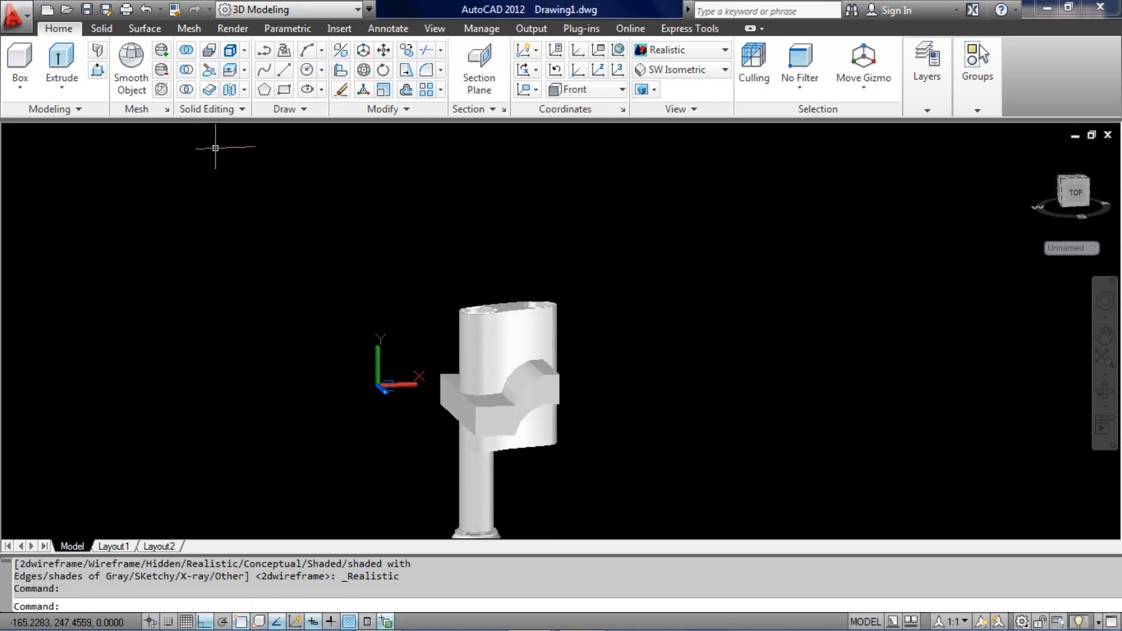
- Intersect the extruded side profile with the extruded linkage body to form the curved half linkage
click(188, 90)
scroll(441, 307, up, 4)
shift+middle_drag(441, 307, 513, 378)
shift+middle_drag(581, 409, 503, 272)
click(479, 295)
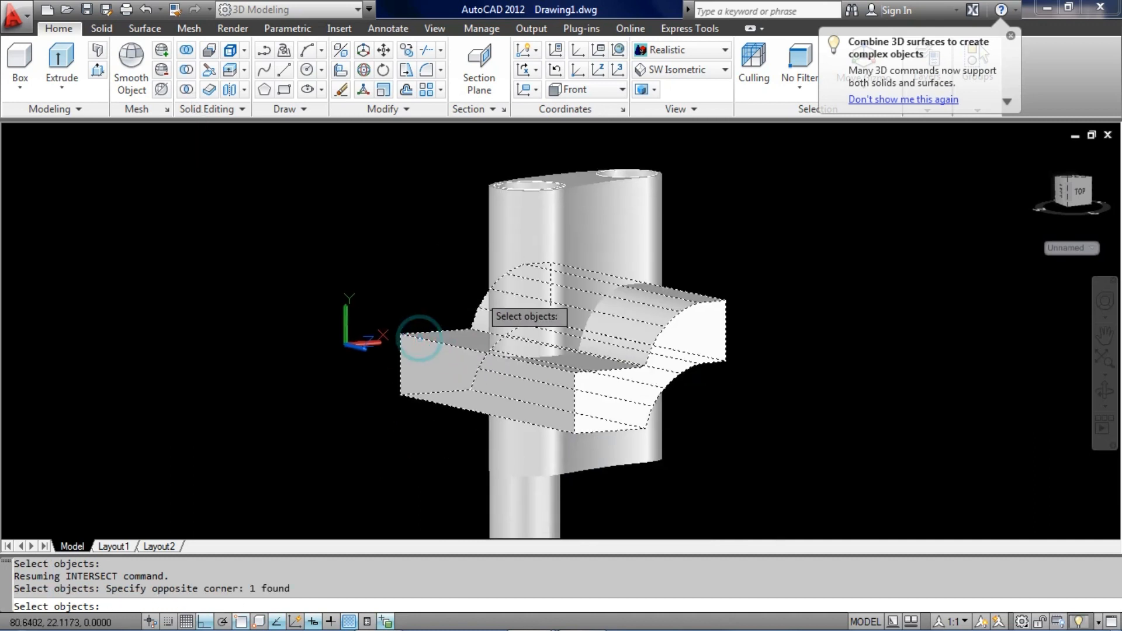
click(528, 221)
key(Return)
- Switch the model view to Top, framing the cut end of the half linkage
shift+middle_drag(491, 284, 633, 393)
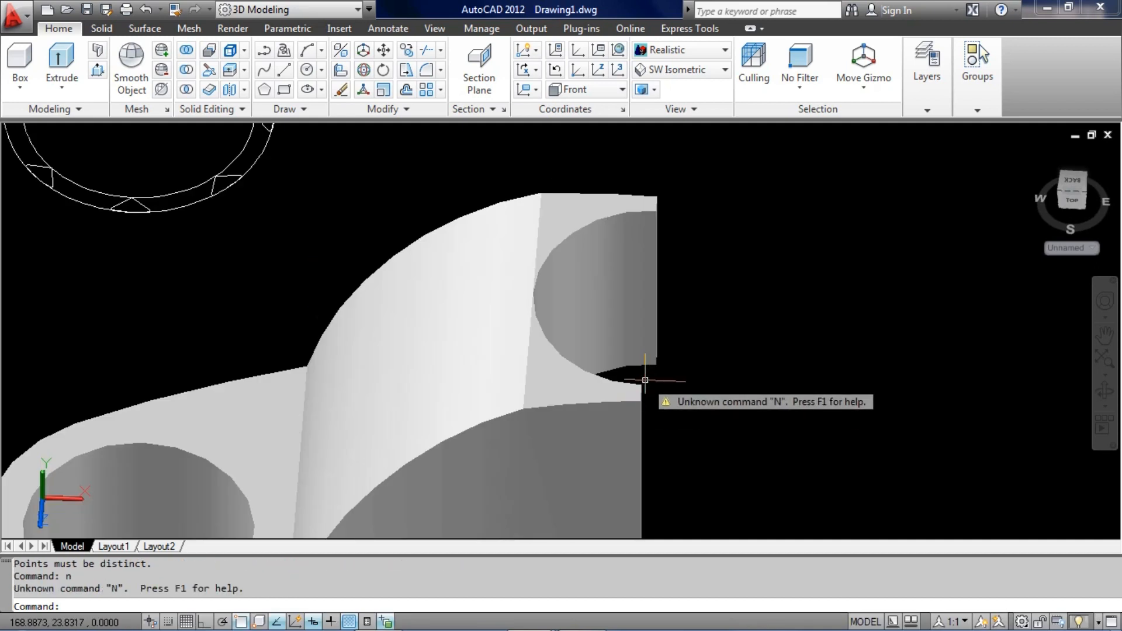
scroll(645, 380, down, 2)
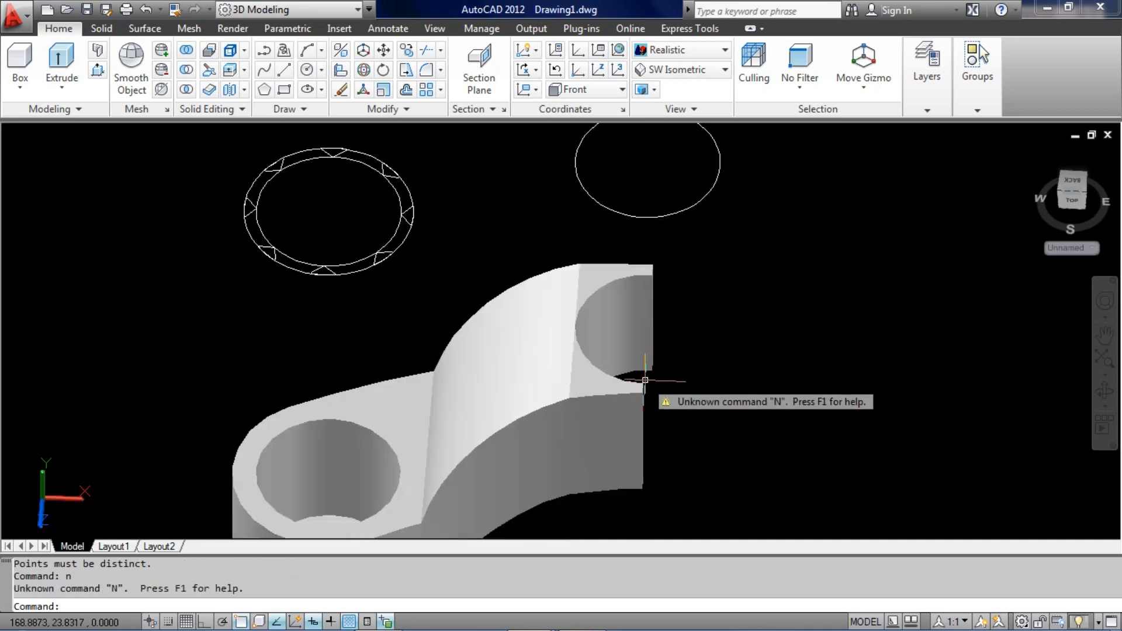
click(678, 71)
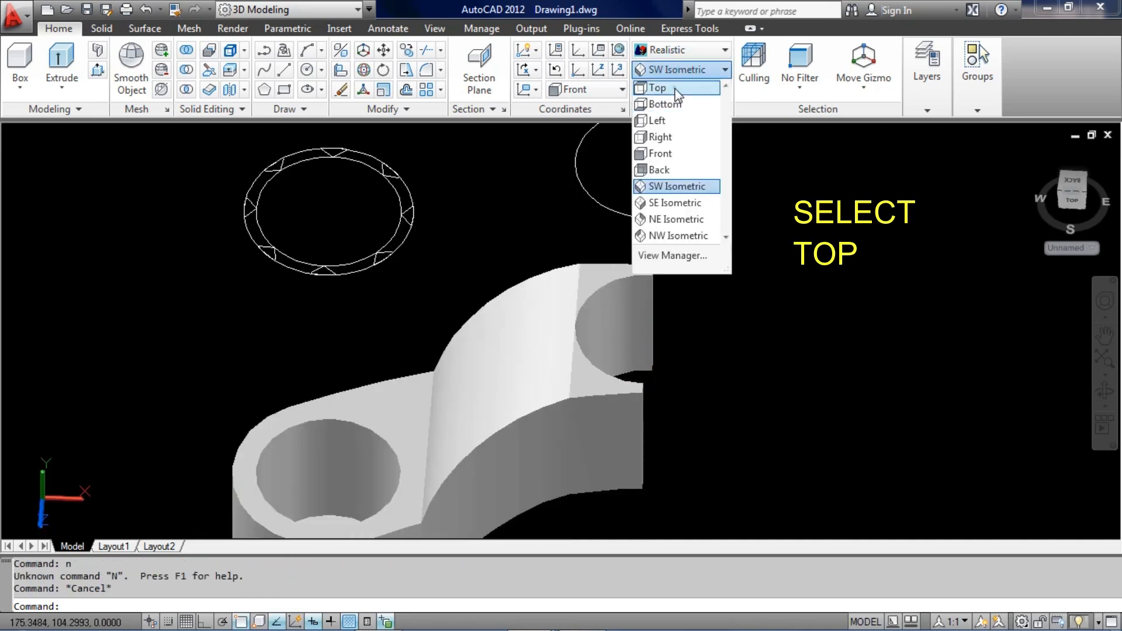
click(657, 87)
scroll(555, 258, up, 5)
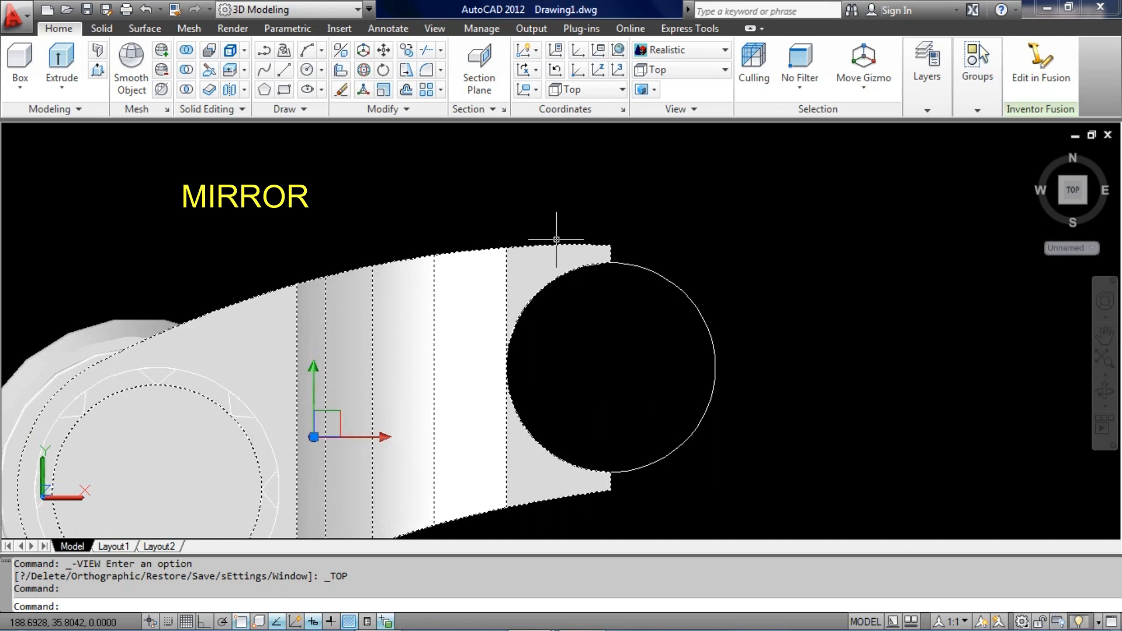
- Mirror the half linkage across a vertical line through its cut end, keeping the source object
key(Return)
scroll(607, 230, up, 3)
click(612, 259)
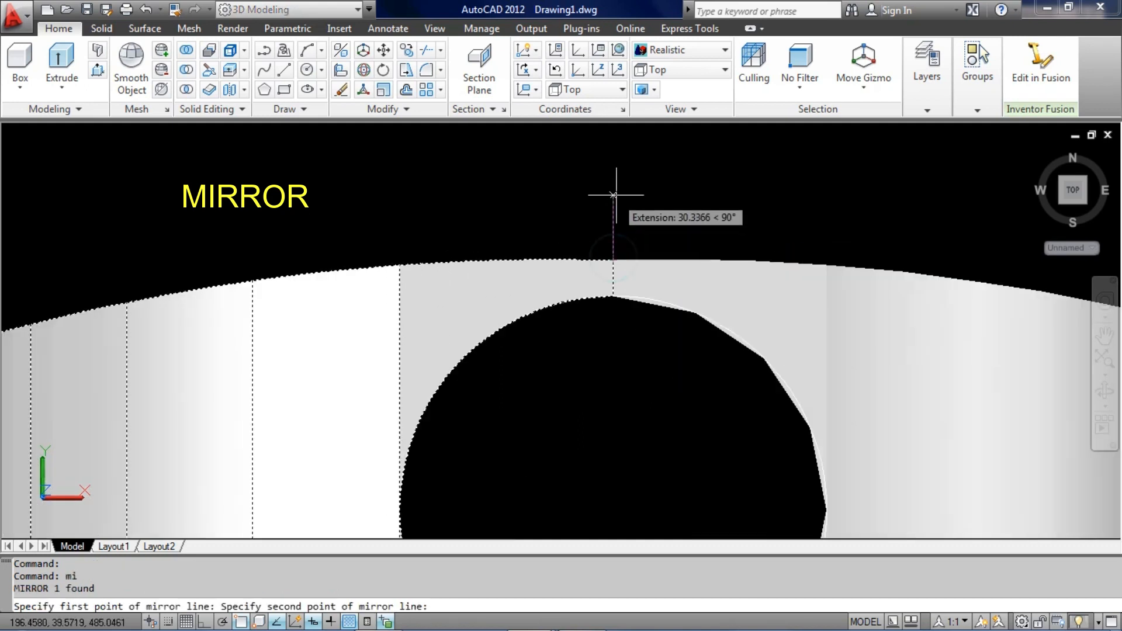
scroll(613, 193, down, 4)
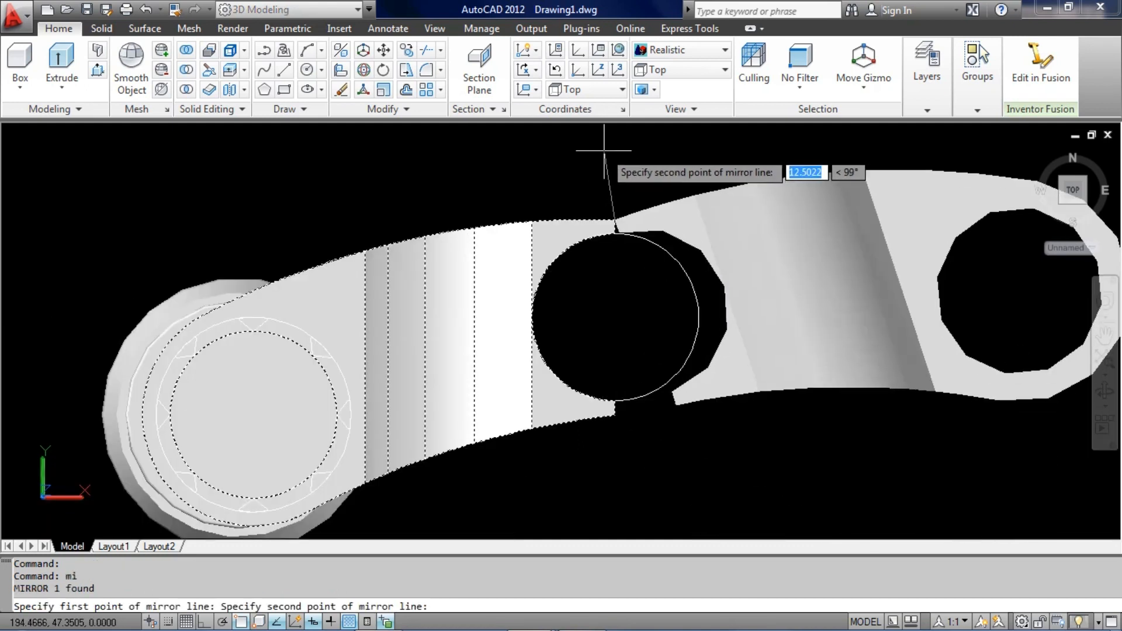
key(F8)
click(624, 156)
text(n)
key(Return)
- Orbit to an angled view of the mirrored linkage and set the visual style to 2D Wireframe
shift+middle_drag(625, 168, 642, 227)
scroll(709, 161, down, 2)
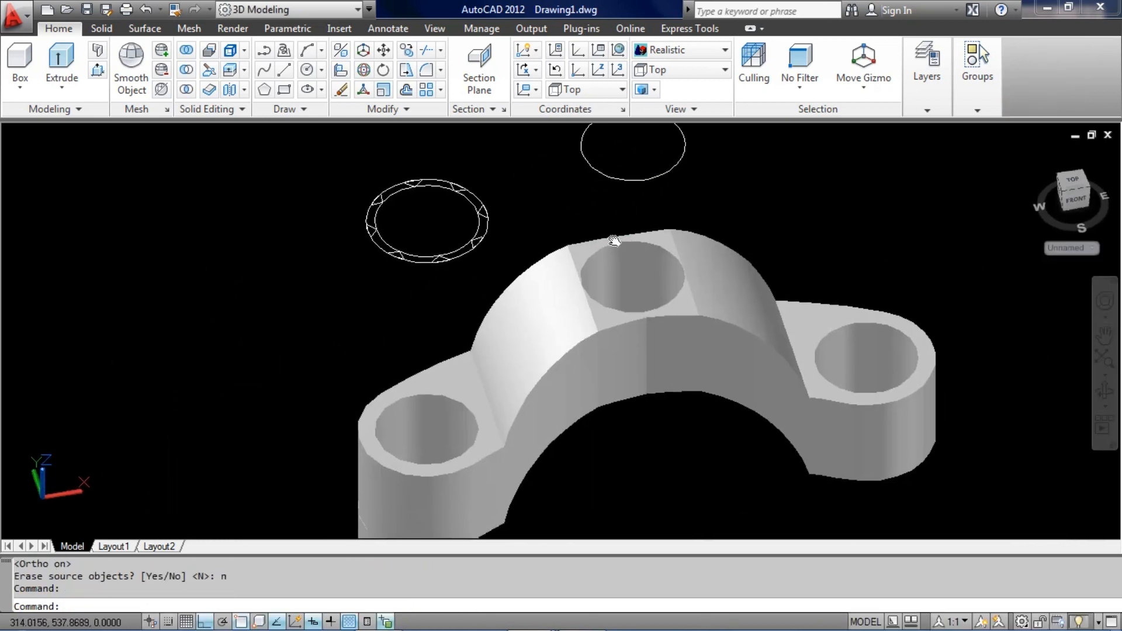
scroll(349, 358, up, 2)
shift+middle_drag(494, 273, 501, 208)
scroll(483, 343, down, 4)
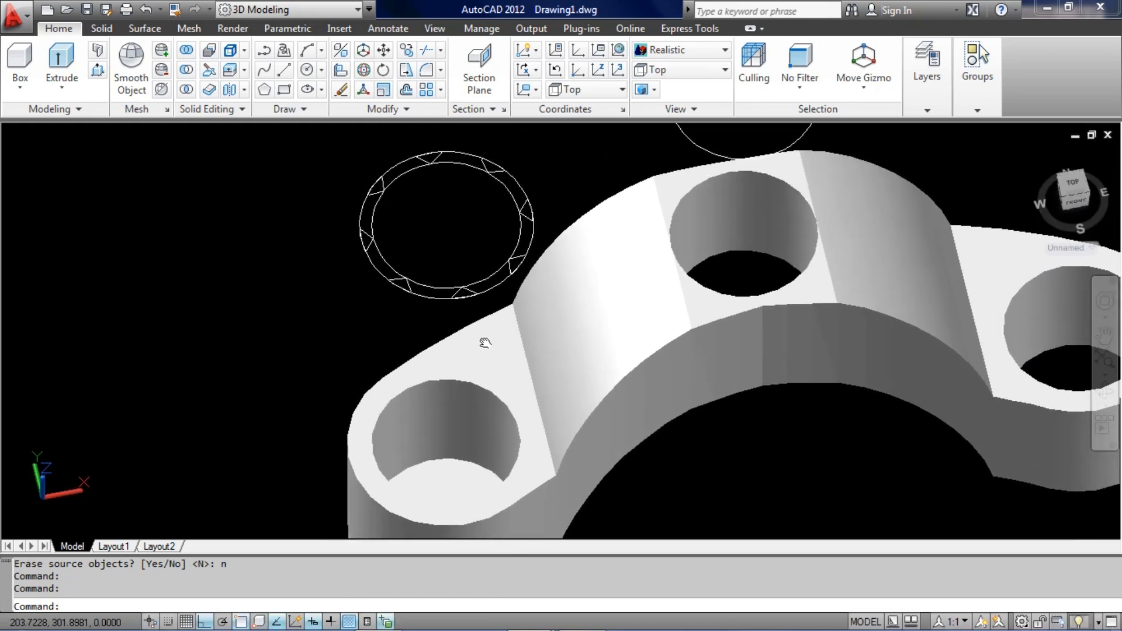
click(672, 51)
click(651, 74)
- Move the two concentric circles and all eight notch profiles from their centre to the centre of the linkage end hole's top edge
middle_drag(487, 260, 400, 312)
scroll(400, 316, up, 3)
click(514, 249)
click(395, 187)
click(388, 237)
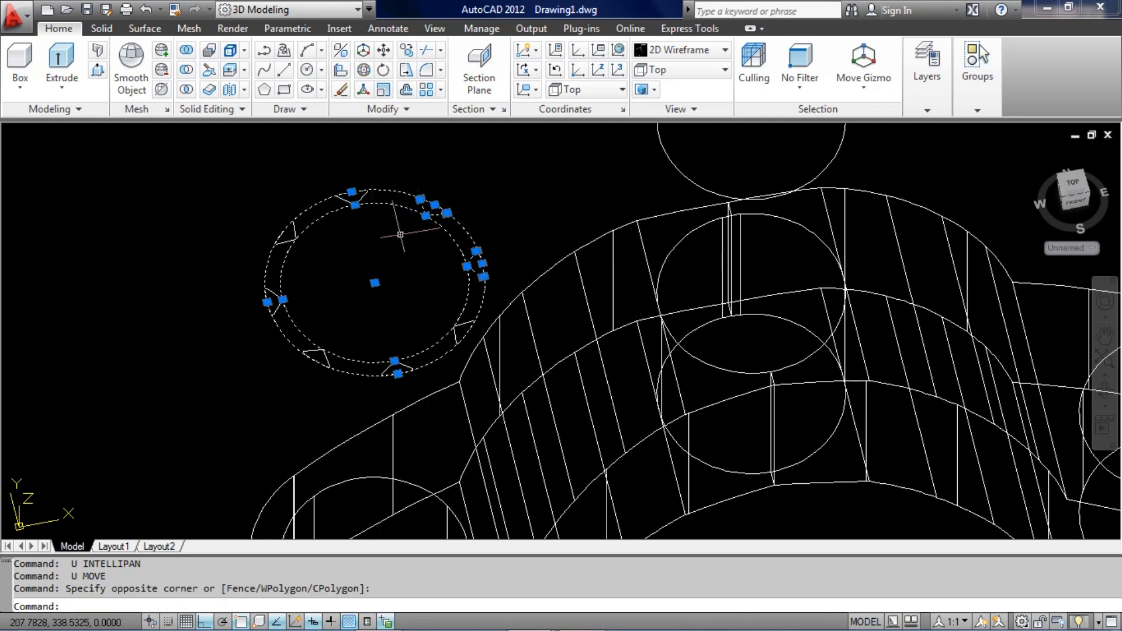
click(309, 184)
click(386, 352)
click(228, 270)
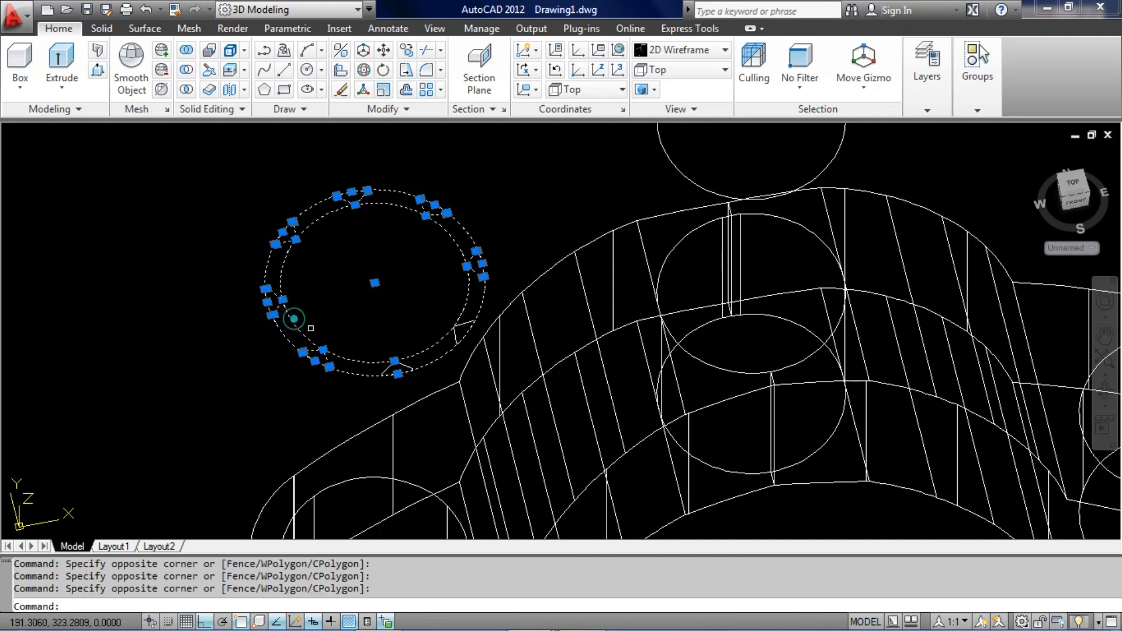
click(431, 389)
click(353, 343)
click(414, 306)
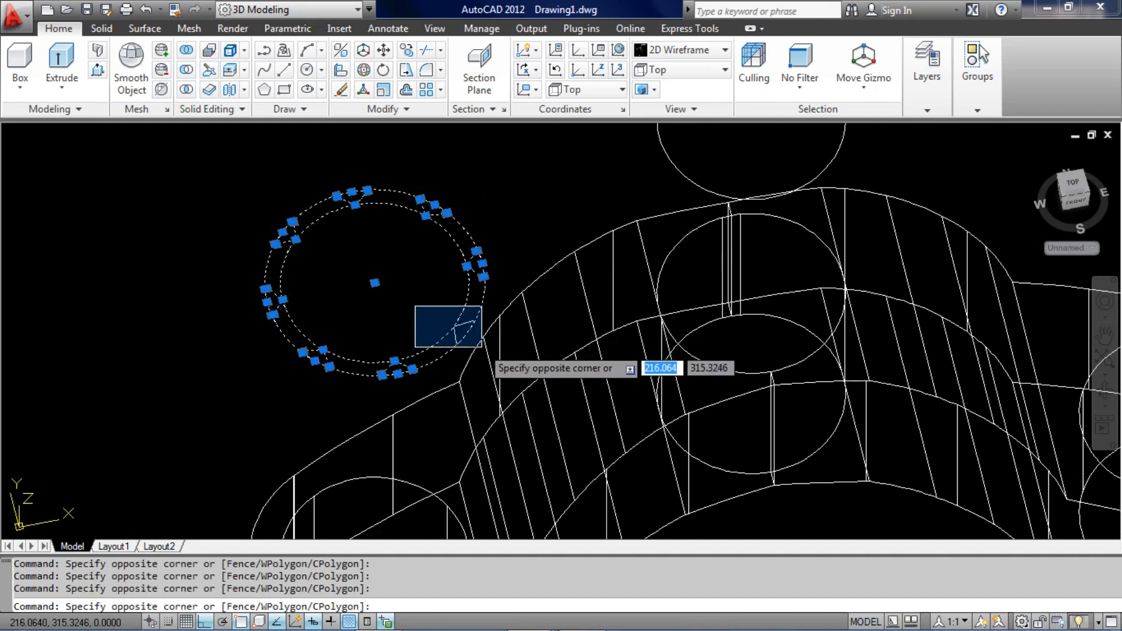
middle_drag(481, 346, 451, 255)
text(m)
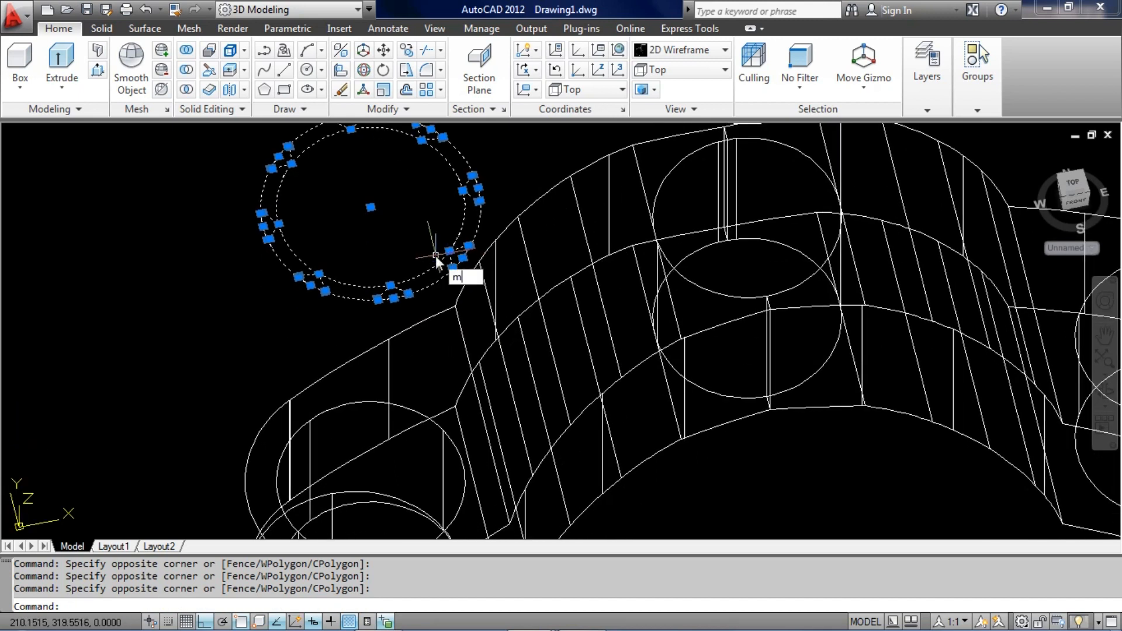
key(Return)
shift+right_click(452, 165)
click(488, 375)
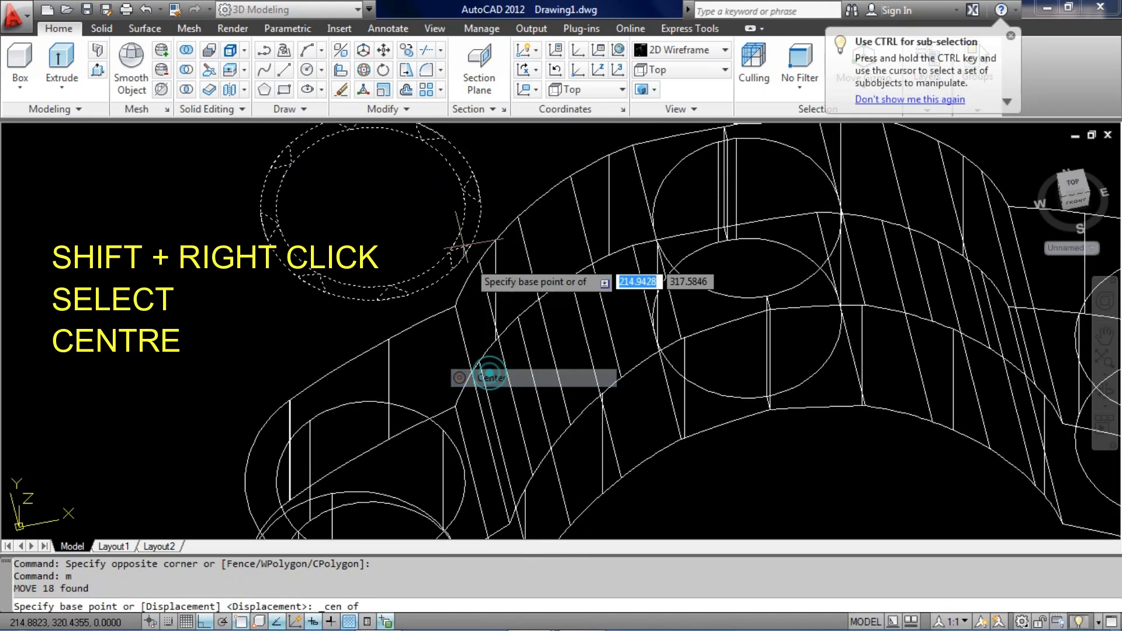
click(458, 178)
shift+right_click(373, 404)
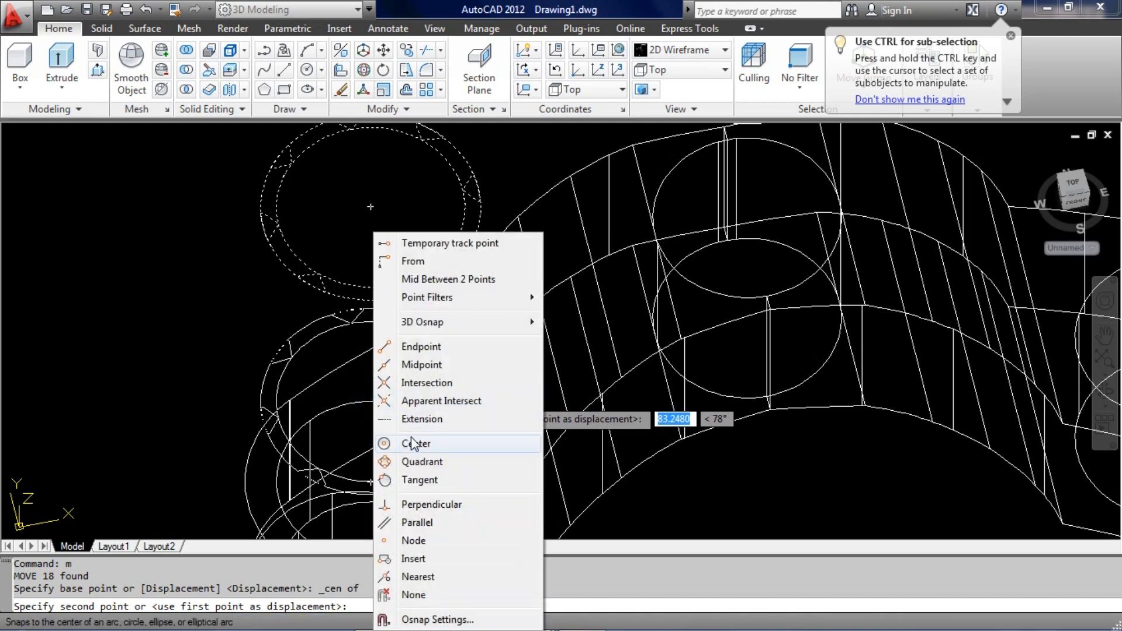
click(401, 443)
click(379, 386)
- Move the inner circle of the ring up 10 units along the Z axis
mouse_move(380, 385)
middle_down()
mouse_move(381, 306)
mouse_move(360, 266)
mouse_move(379, 266)
middle_up()
scroll(374, 292, up, 4)
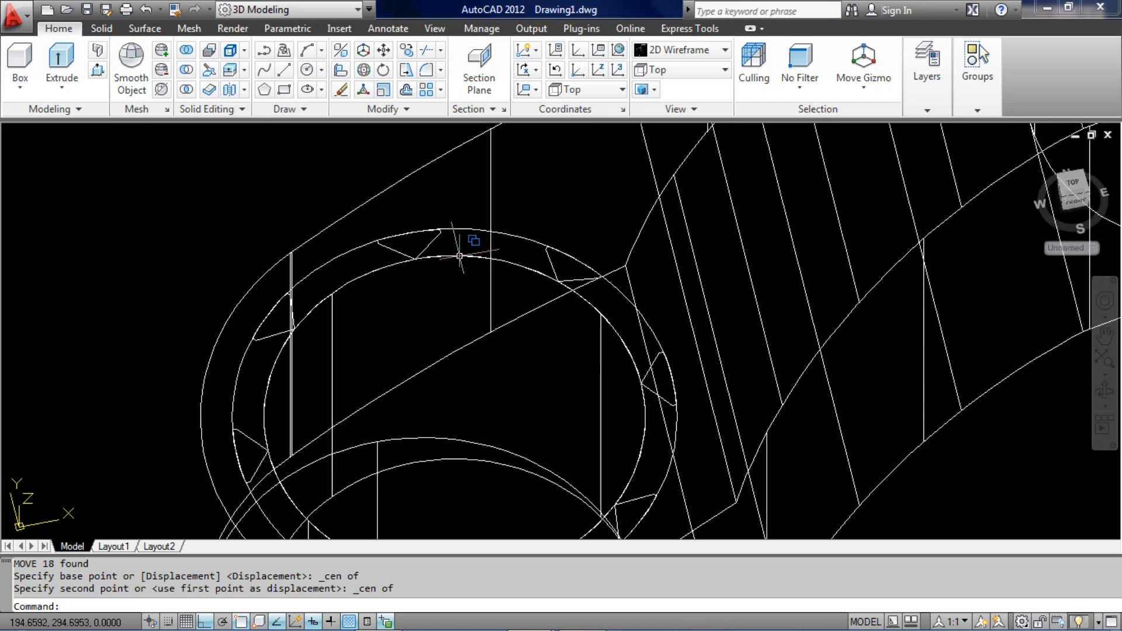
click(460, 255)
click(514, 328)
scroll(502, 344, down, 3)
middle_drag(482, 335, 391, 365)
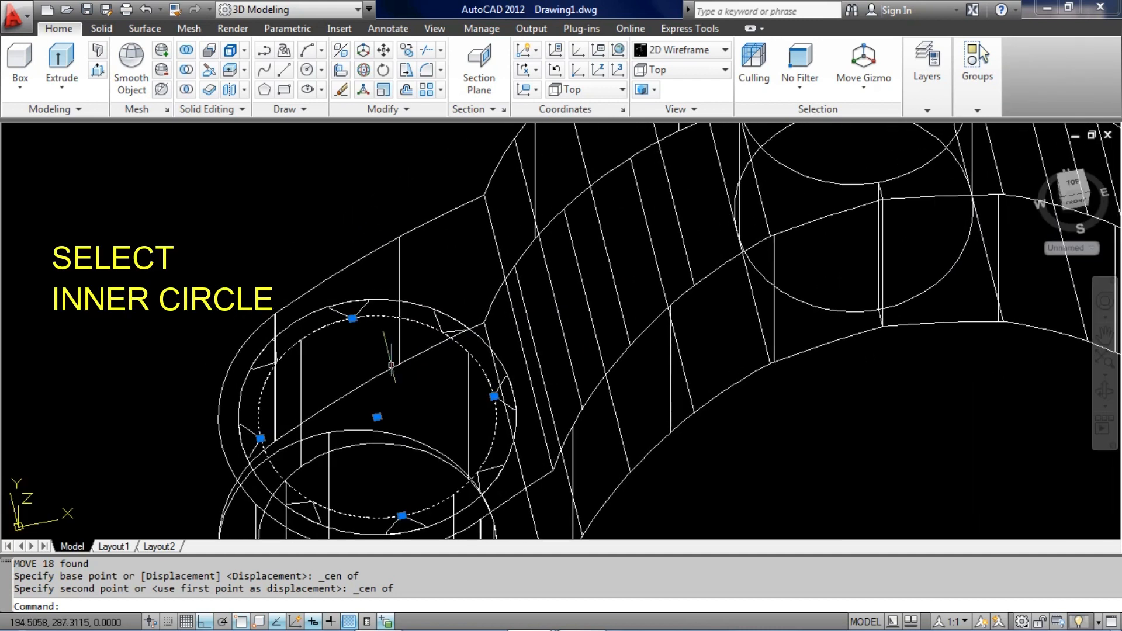
scroll(385, 362, down, 2)
text(m)
key(Return)
click(221, 382)
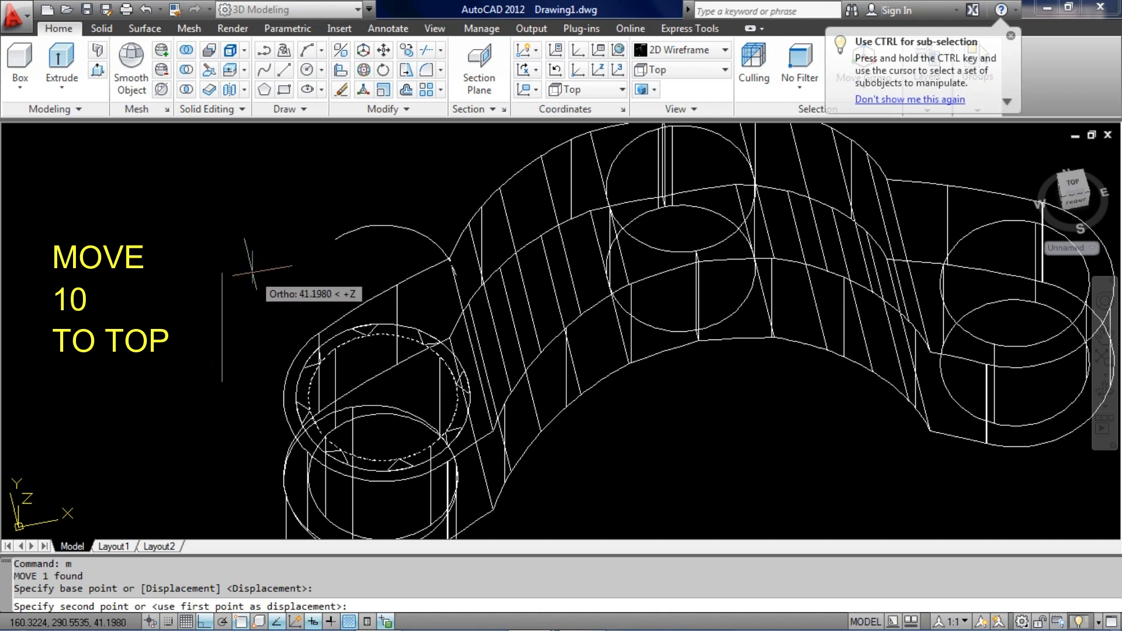
text(10)
key(Return)
- Loft a solid between the ring's outer circle and the raised inner circle, using cross sections only
scroll(331, 317, up, 3)
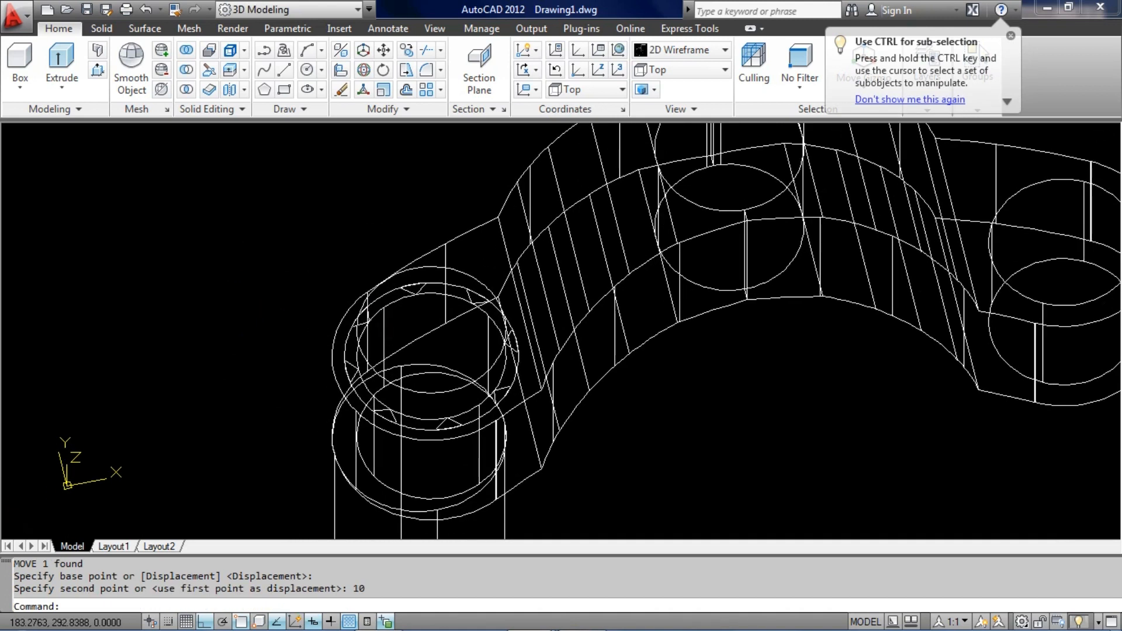
click(61, 86)
click(64, 153)
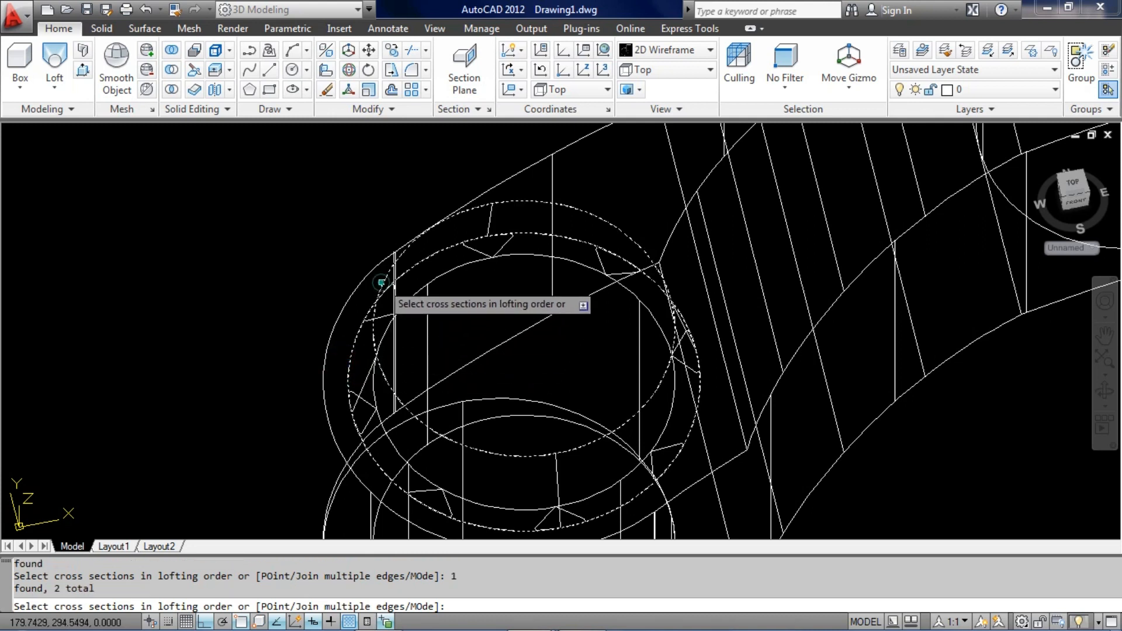
key(Return)
key(Return)
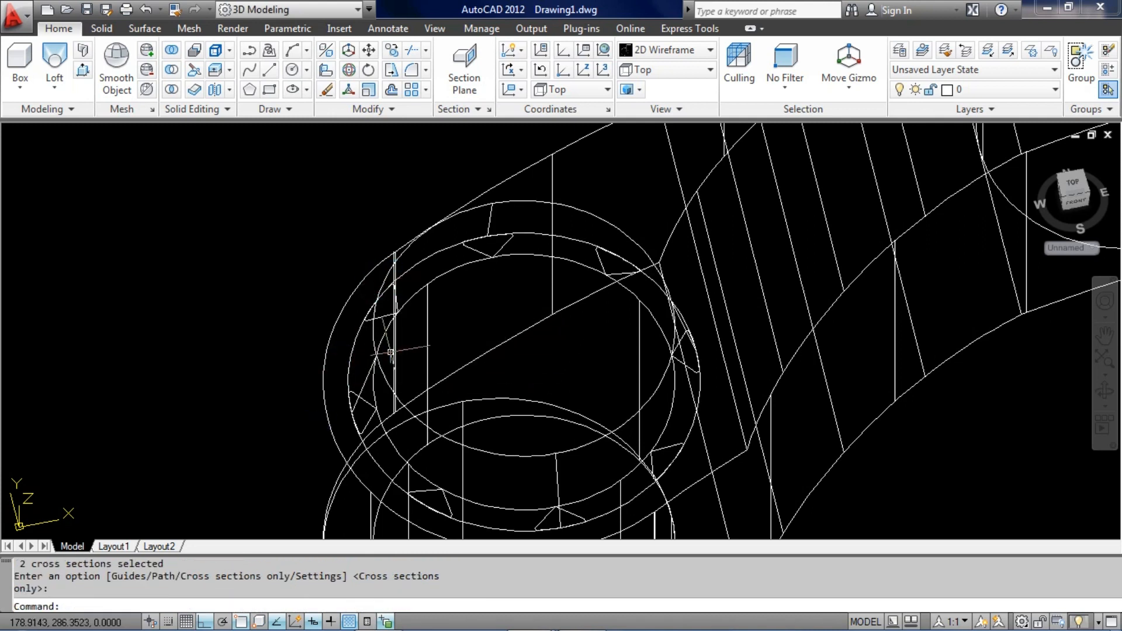
- Check the lofted solid in the Realistic visual style, then return to 2D Wireframe
click(681, 52)
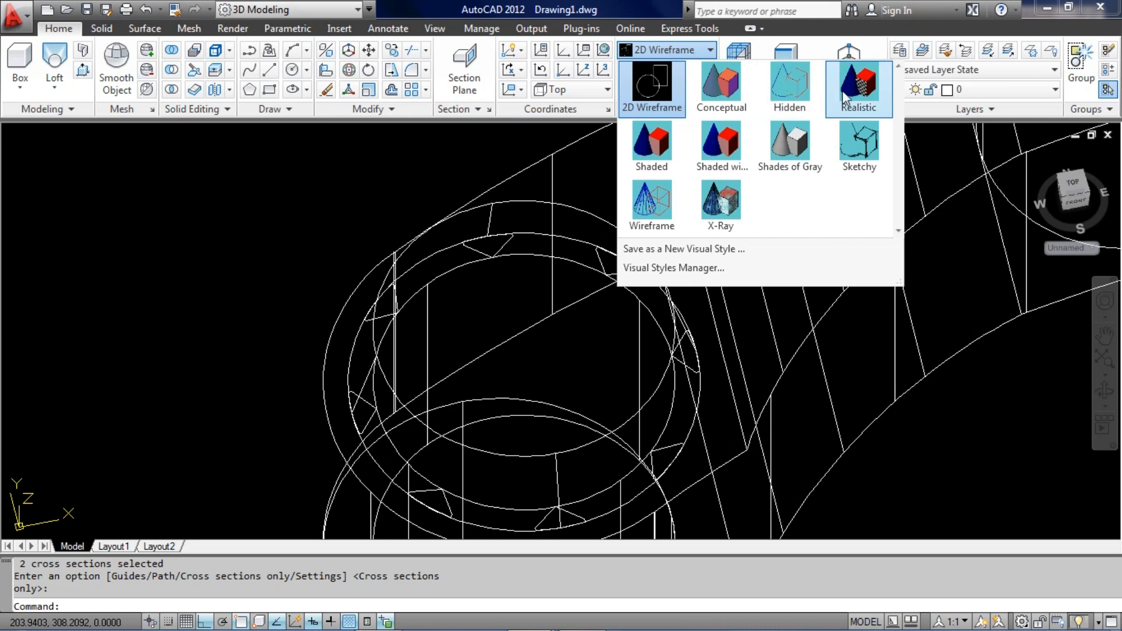
click(843, 90)
click(687, 51)
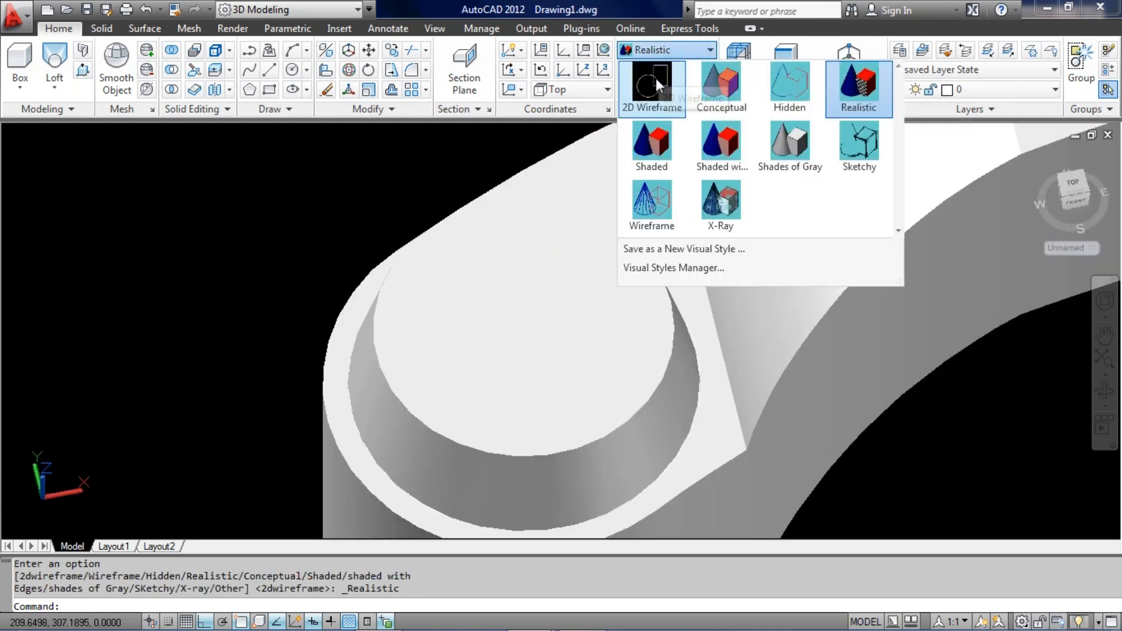
click(655, 82)
click(55, 85)
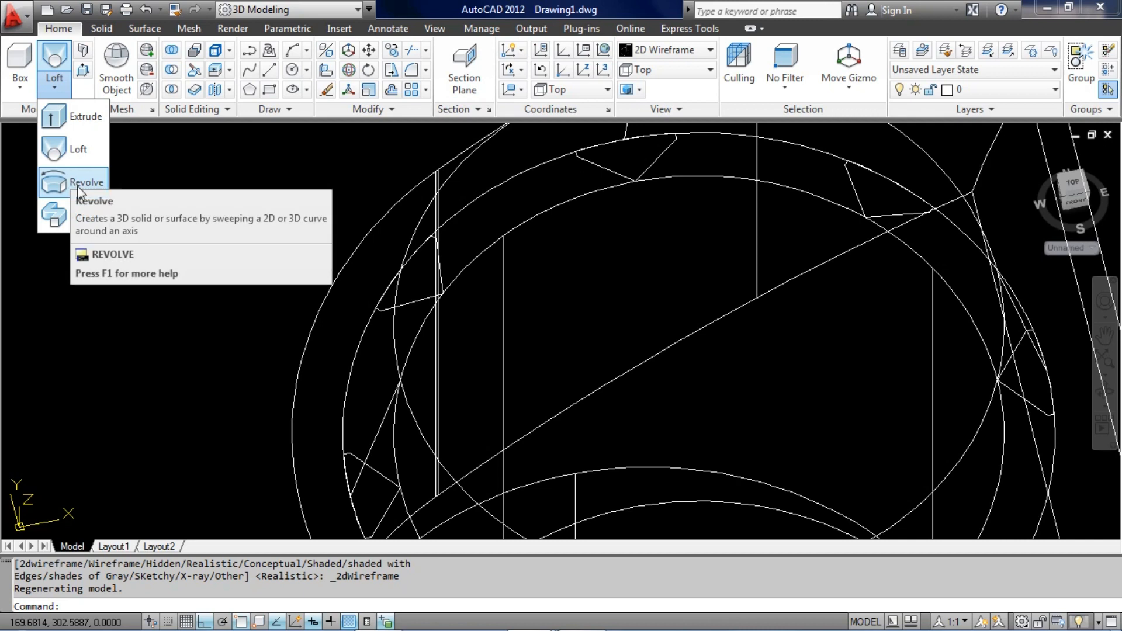
click(87, 116)
key(Escape)
key(Escape)
- Extrude the closed notch profile at the back of the ring upward by about 23 units
middle_drag(555, 124, 509, 157)
click(509, 155)
click(639, 240)
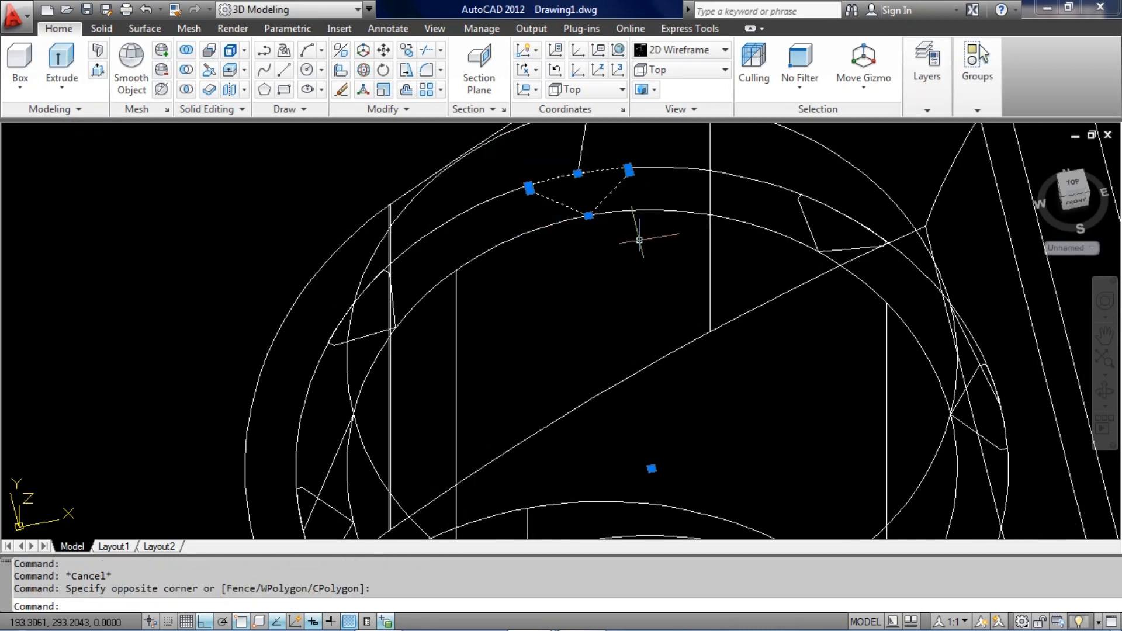
click(62, 64)
scroll(374, 245, down, 5)
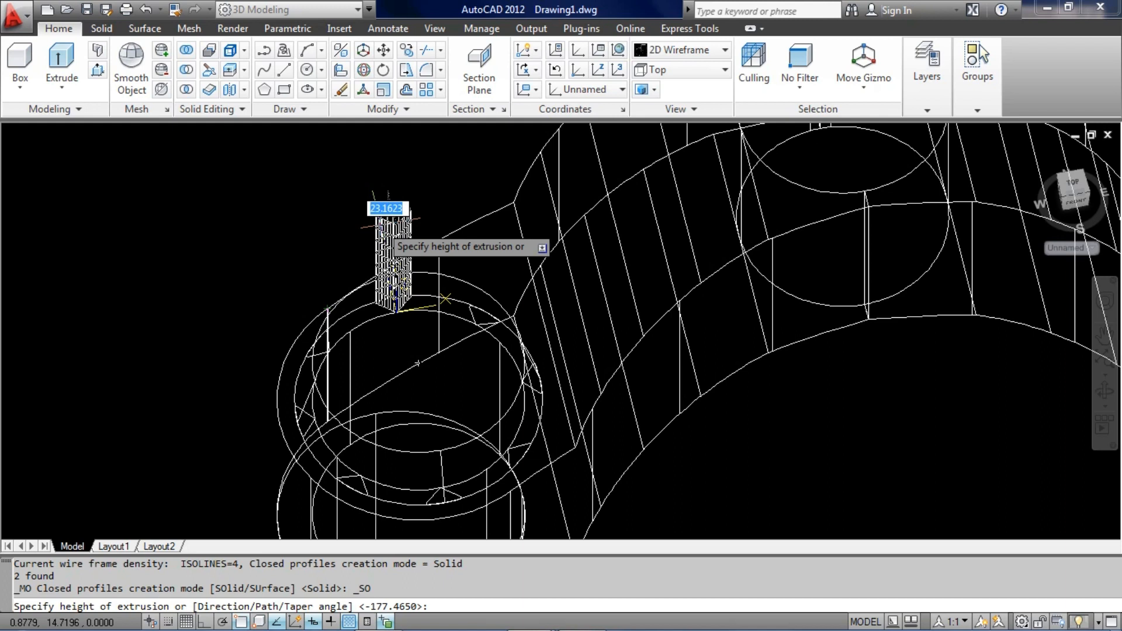
click(393, 227)
- Extrude the seven remaining notch profiles around the ring upward together, taller than the first extruded notch
scroll(323, 323, up, 4)
click(328, 316)
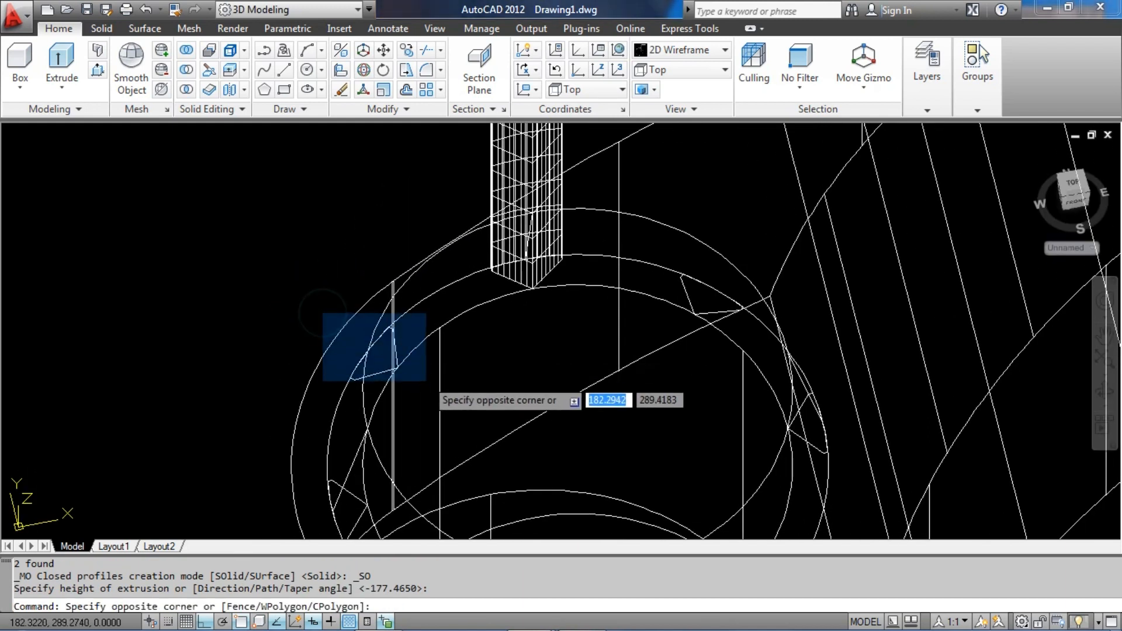
click(426, 380)
middle_drag(314, 482, 356, 361)
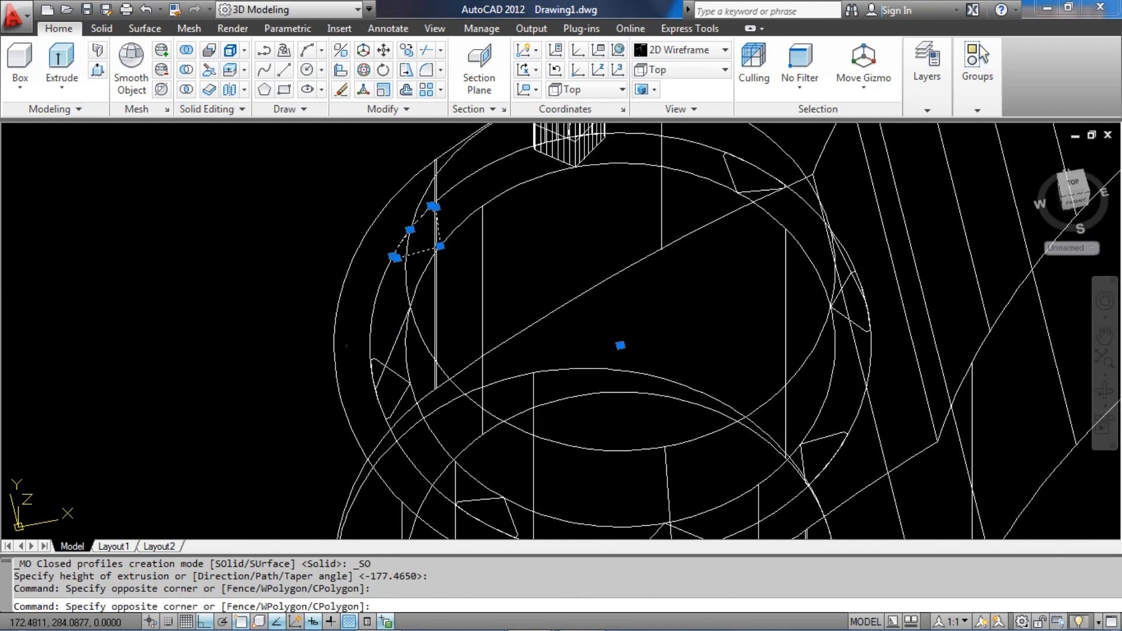
click(413, 426)
scroll(351, 292, up, 5)
click(324, 299)
click(426, 402)
click(566, 343)
click(694, 412)
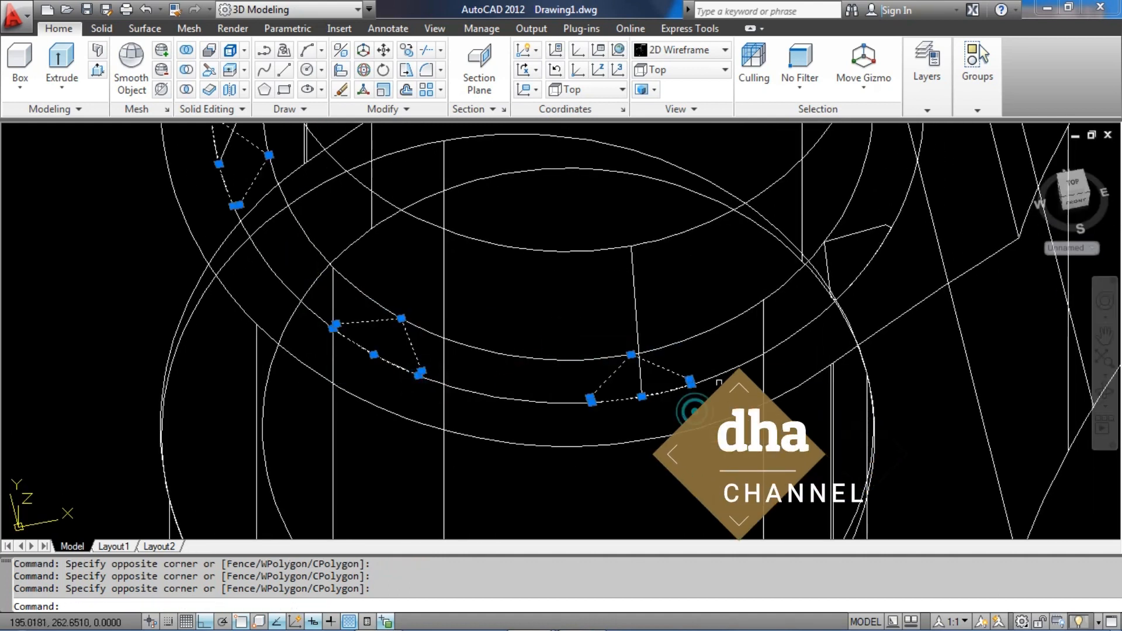
middle_drag(719, 383, 551, 386)
click(640, 223)
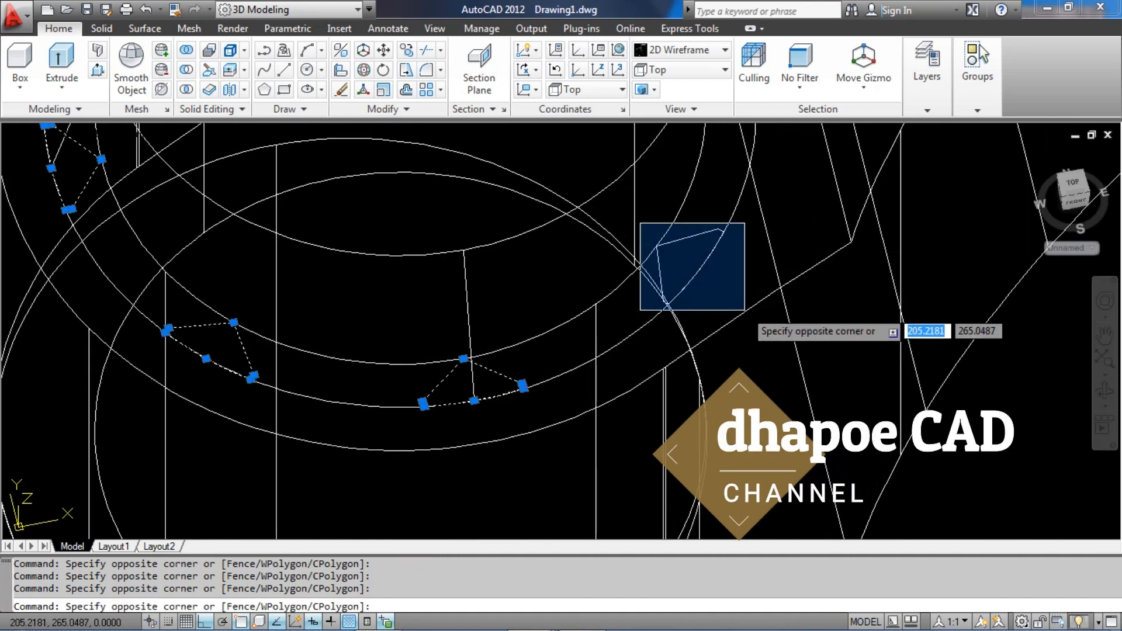
click(744, 310)
scroll(496, 406, down, 4)
scroll(605, 202, up, 3)
click(506, 283)
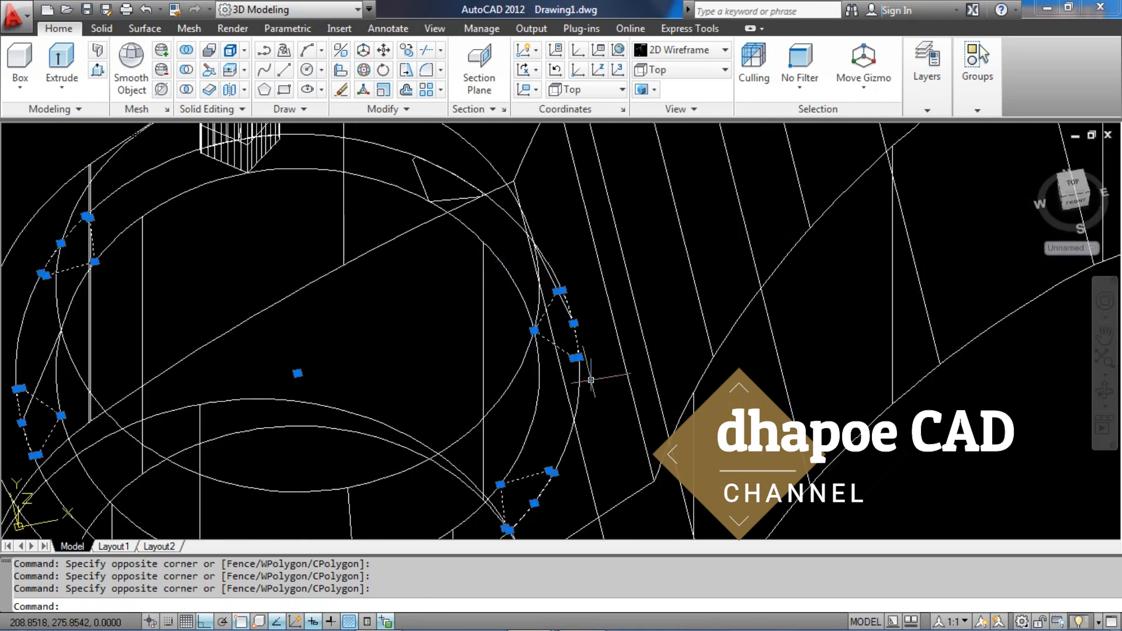
middle_drag(417, 186, 389, 254)
click(458, 281)
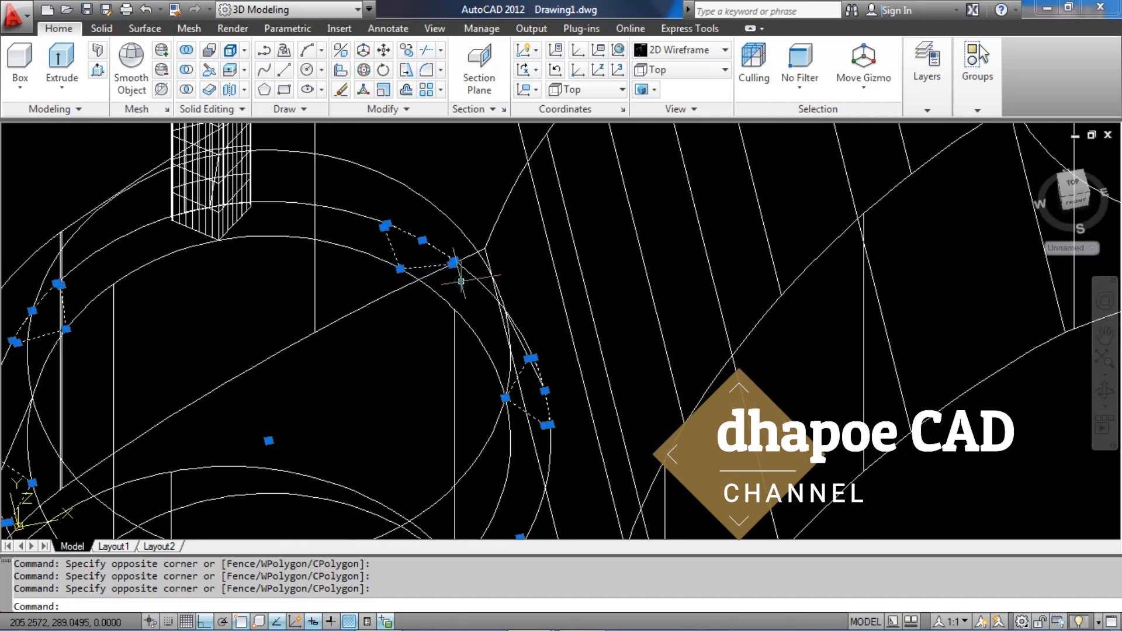
scroll(506, 211, down, 4)
click(61, 64)
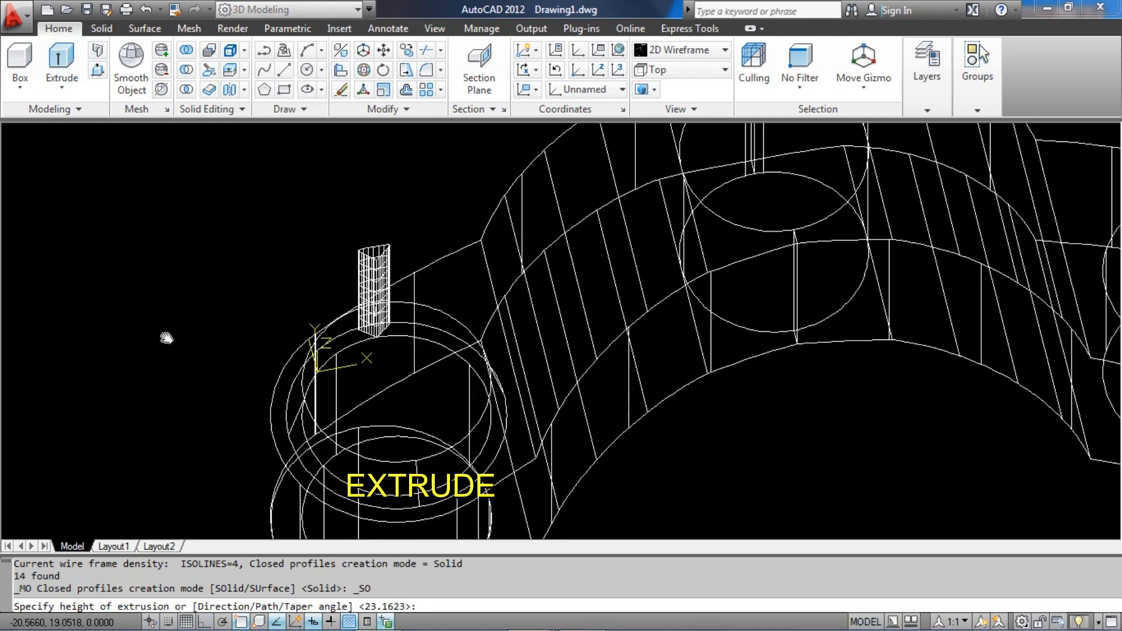
click(186, 201)
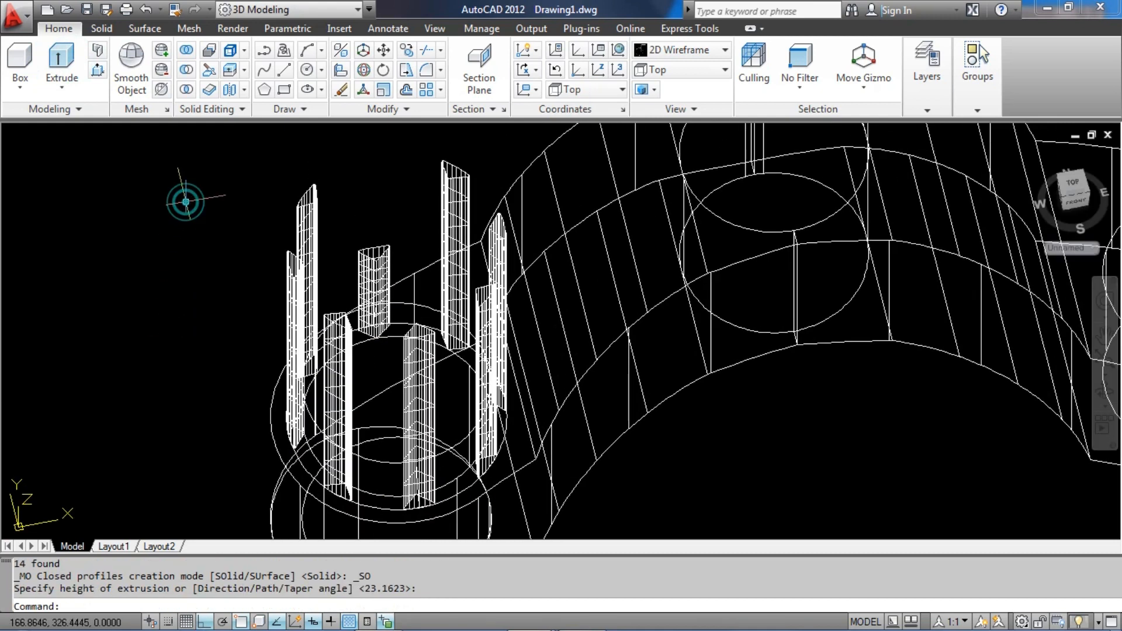
- Set the visual style to Realistic and orbit slightly around the extruded notch solids
middle_drag(419, 242, 514, 260)
click(697, 56)
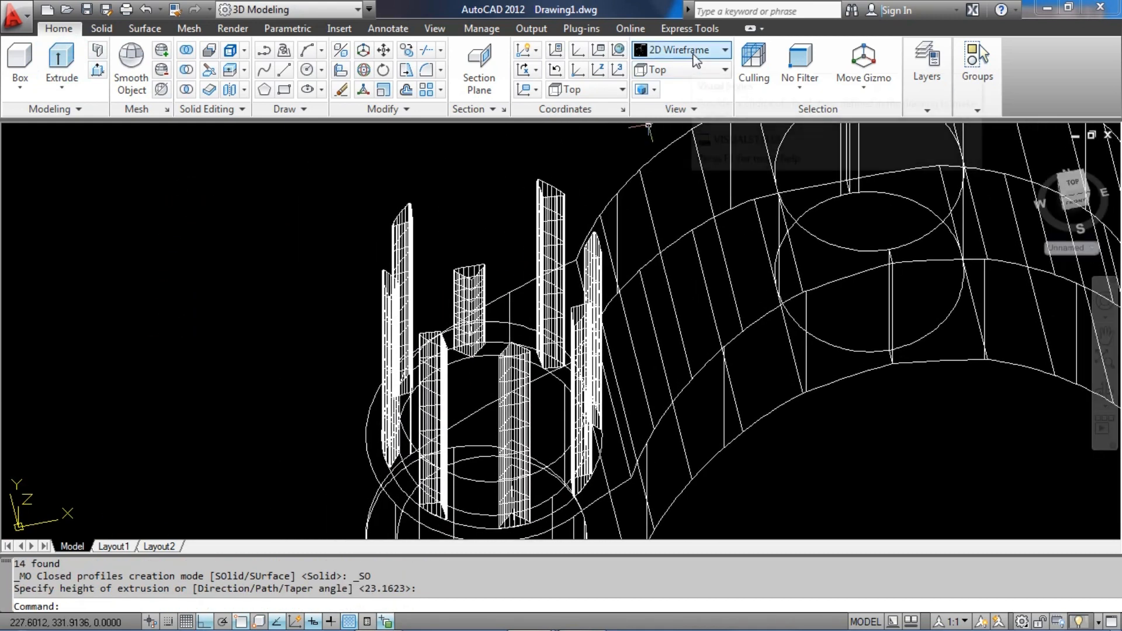
click(856, 87)
mouse_move(489, 341)
shift+middle_down()
mouse_move(483, 393)
mouse_move(531, 395)
mouse_move(508, 347)
shift+middle_up()
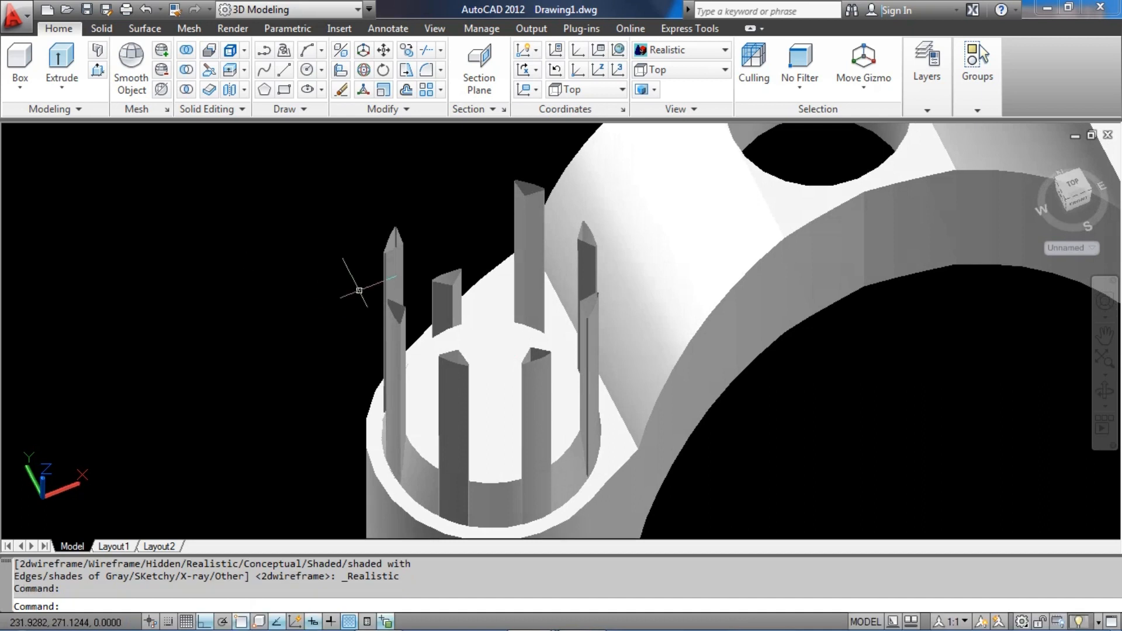
- Slice the lofted cap solid using the short extruded notch surface at the back of the ring
middle_drag(359, 290, 249, 226)
scroll(249, 225, up, 3)
text(SLI)
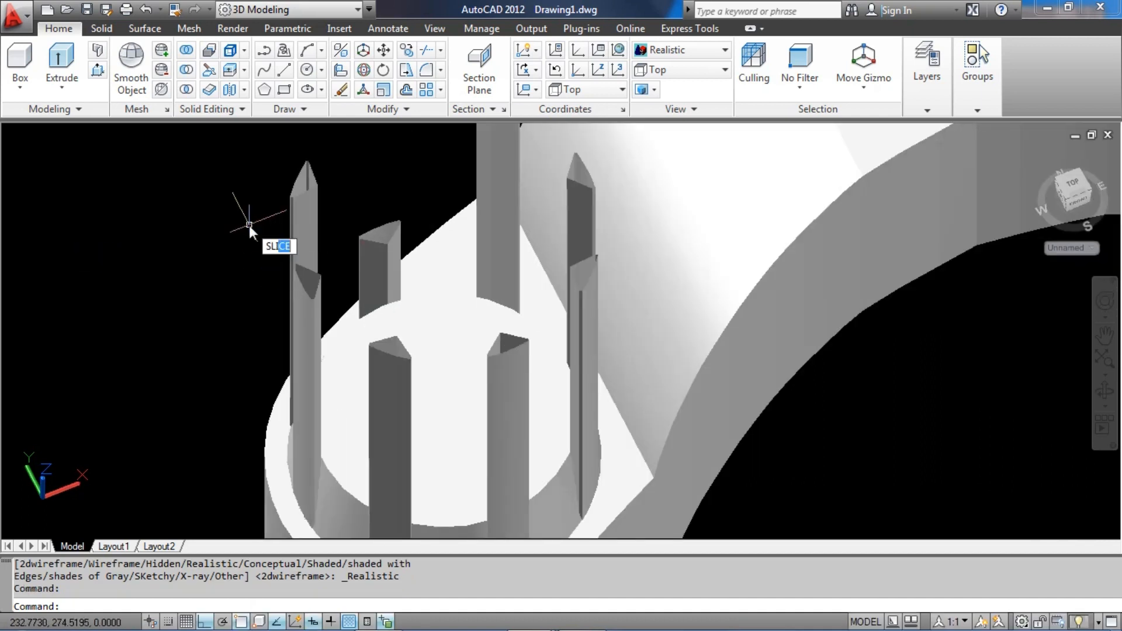
key(Return)
click(417, 317)
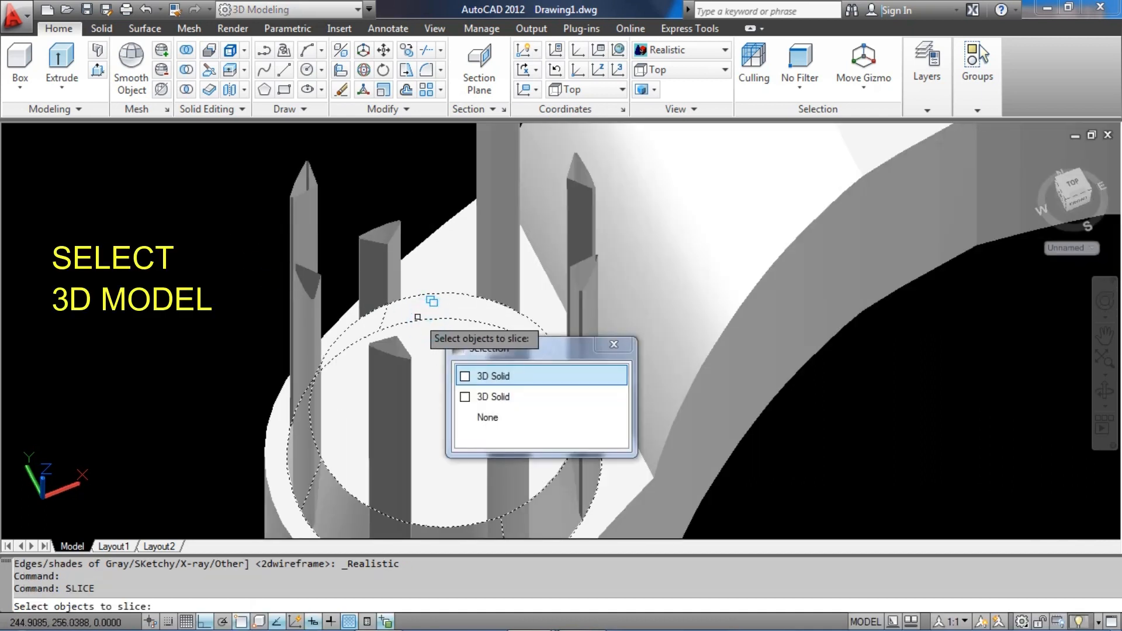
key(Return)
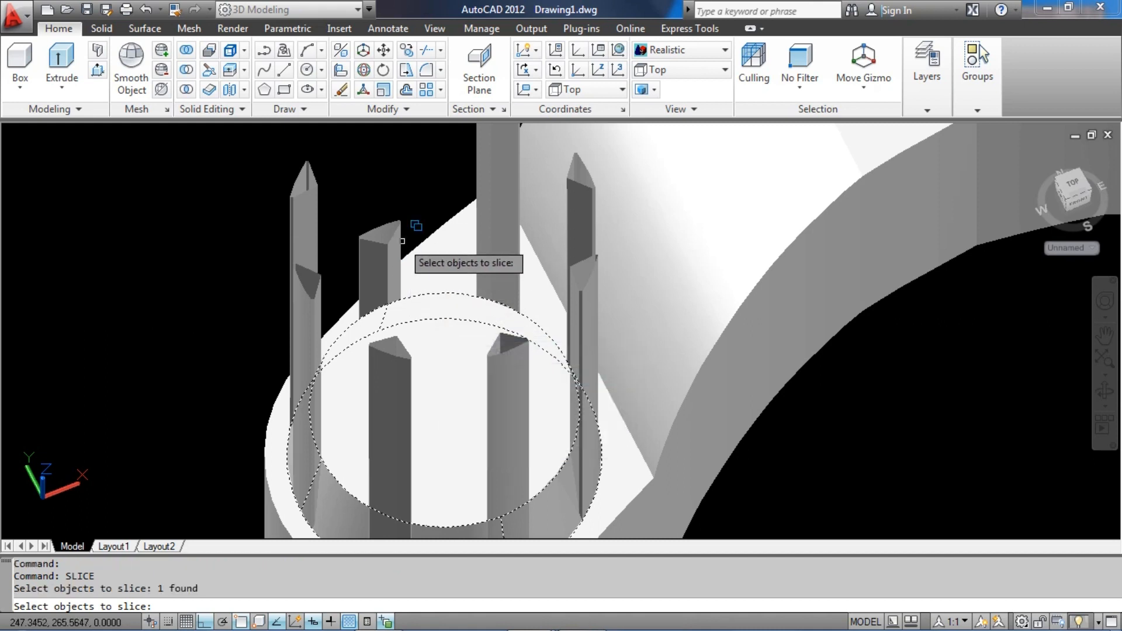
key(Return)
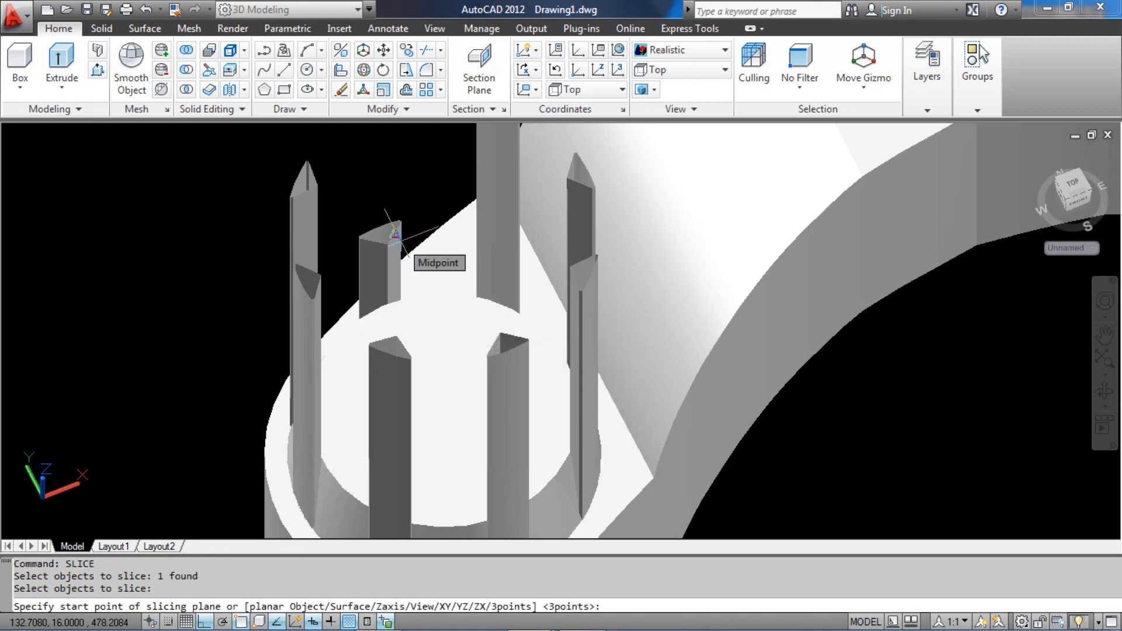
key(Return)
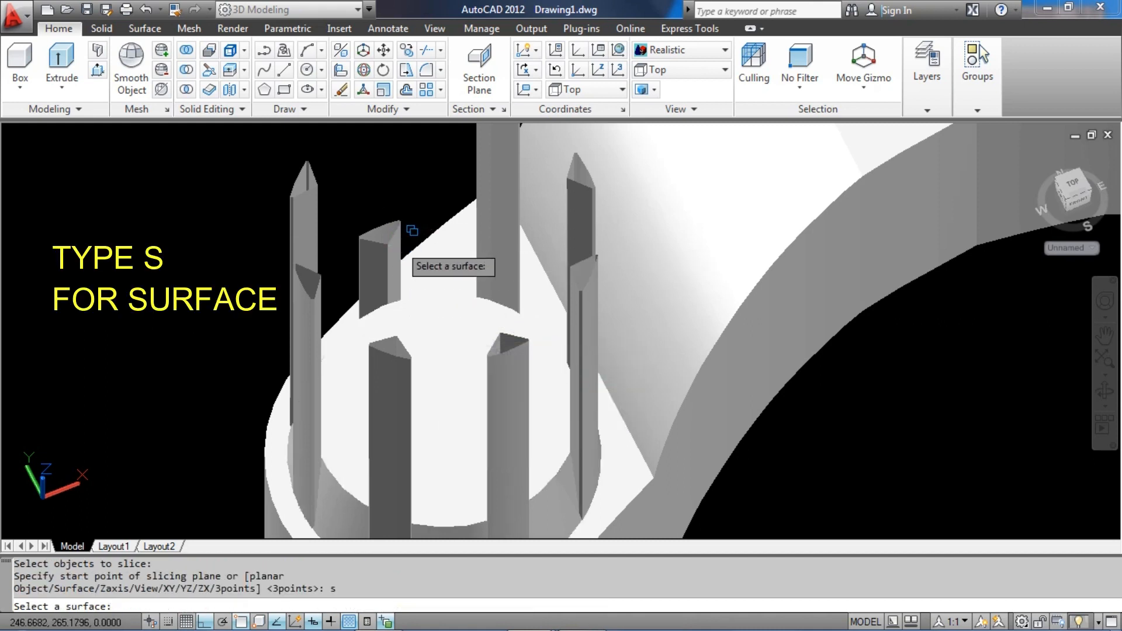
click(383, 246)
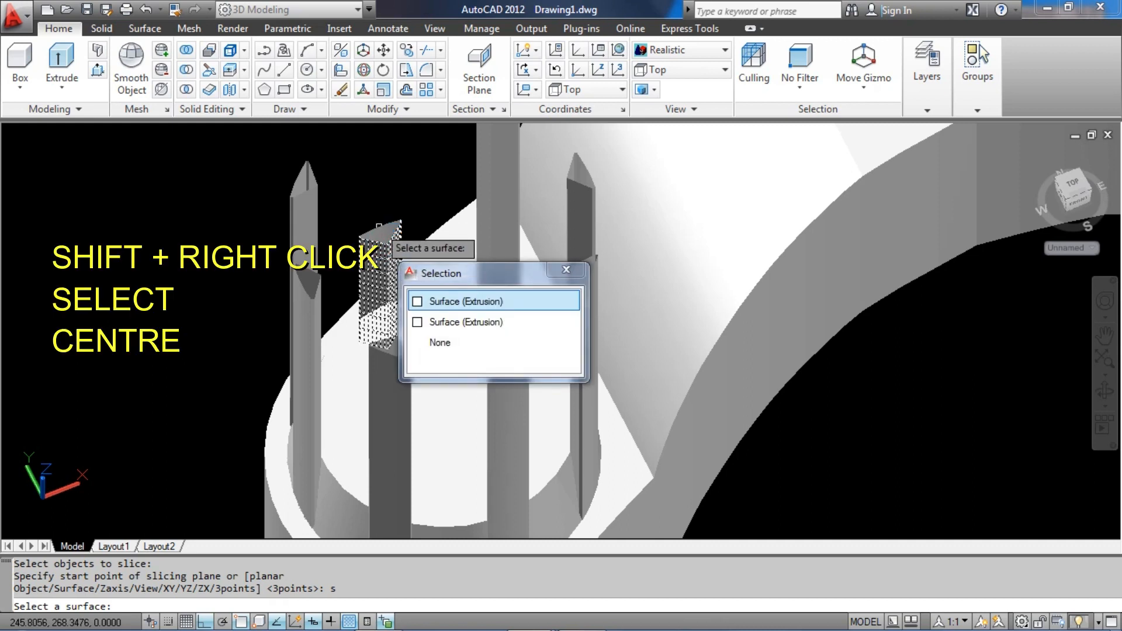
key(Return)
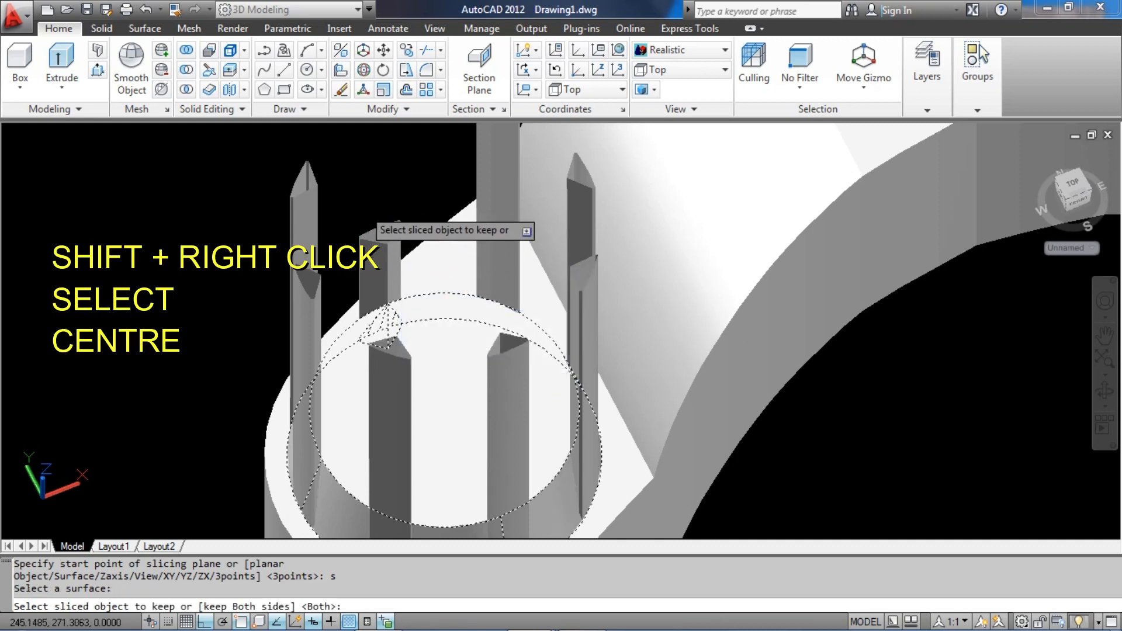
key(Escape)
- Slice the cap solid again by the Surface option and set the visual style to 2D Wireframe
shift+middle_drag(352, 202, 409, 187)
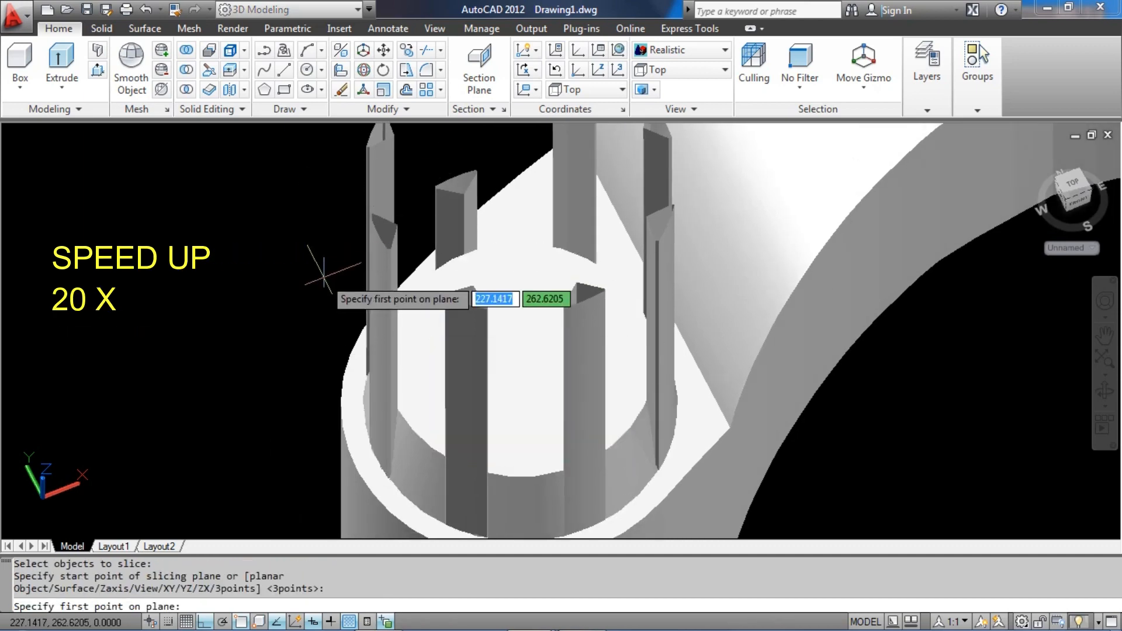
text(s)
key(Return)
click(338, 245)
click(471, 225)
shift+middle_drag(338, 246, 563, 257)
click(681, 49)
click(663, 88)
- Slice the cap solid with the neighbouring tall notch surfaces along the ring
text(sl)
click(522, 229)
middle_drag(444, 332, 425, 186)
click(425, 286)
middle_drag(450, 451, 403, 406)
text(sl)
middle_drag(556, 360, 442, 391)
click(481, 160)
- Continue around the ring, slicing the cap solid with the following tall notch surfaces
text(sl)
click(519, 191)
middle_drag(612, 412, 425, 458)
click(421, 417)
middle_drag(337, 277, 258, 406)
click(263, 408)
key(Escape)
text(sl)
middle_drag(304, 456, 526, 175)
click(535, 445)
text(s)
click(376, 250)
- Slice the cap solid with the last remaining notch surface using the Surface option
text(sl)
shift+middle_drag(313, 251, 230, 241)
click(230, 240)
text(s)
key(Escape)
text(sl)
click(230, 241)
text(s)
- Erase the short notch surface at the back of the ring
click(132, 315)
key(Delete)
click(222, 316)
key(Delete)
- Hide the seven tall notch surfaces standing on the ring with HIDEOBJECTS
mouse_move(230, 341)
shift+middle_down()
mouse_move(348, 296)
mouse_move(374, 246)
shift+middle_up()
click(413, 243)
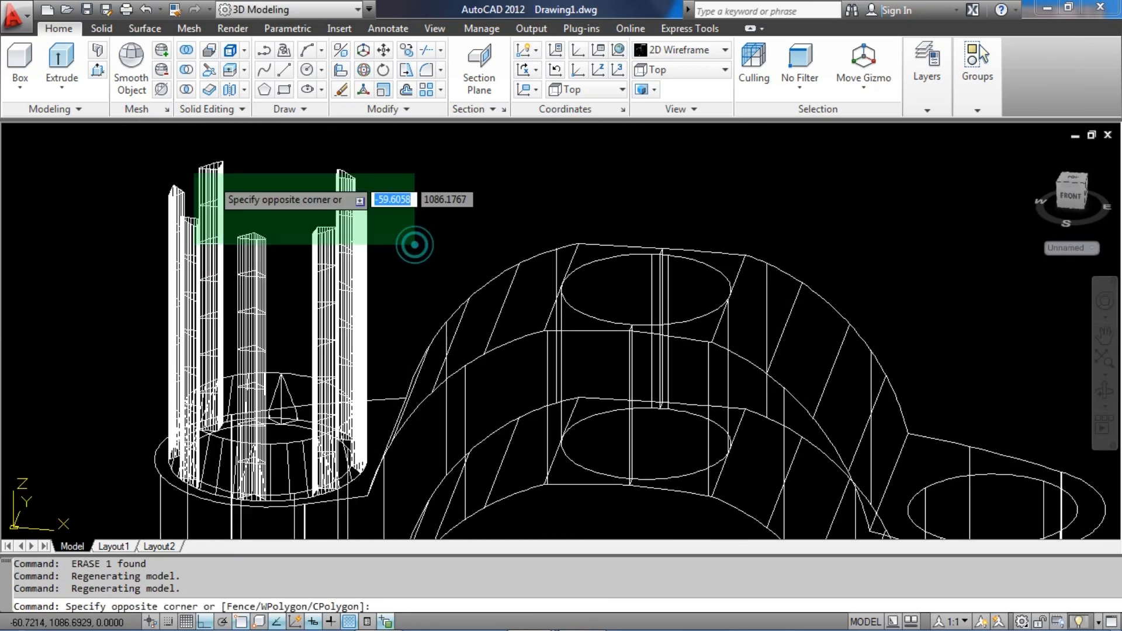
click(120, 153)
text(HI)
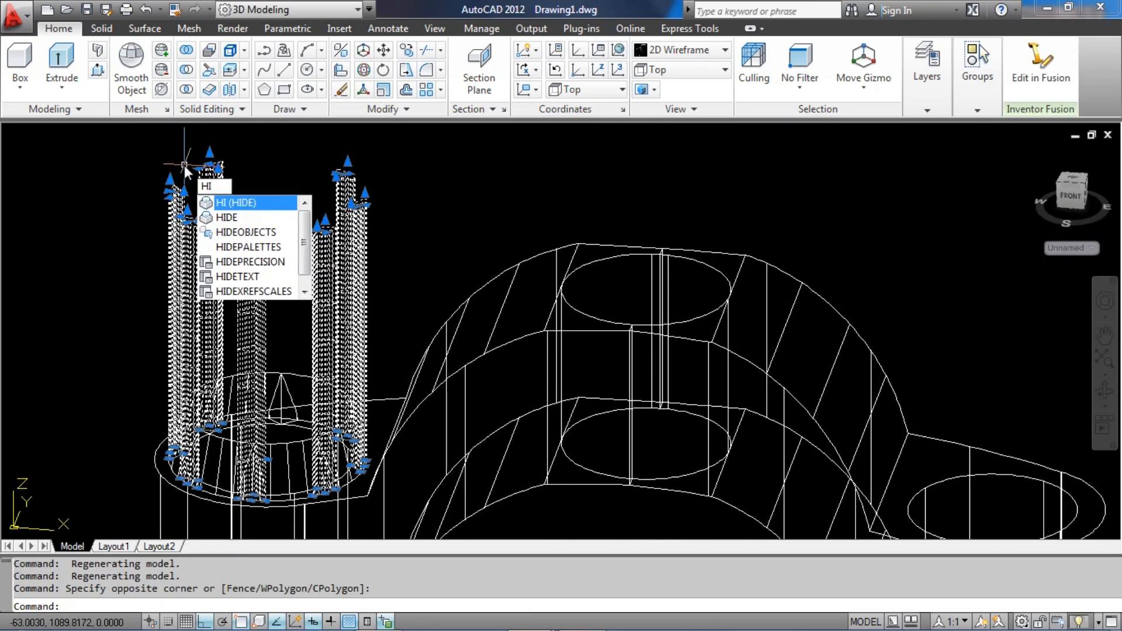
text(oo)
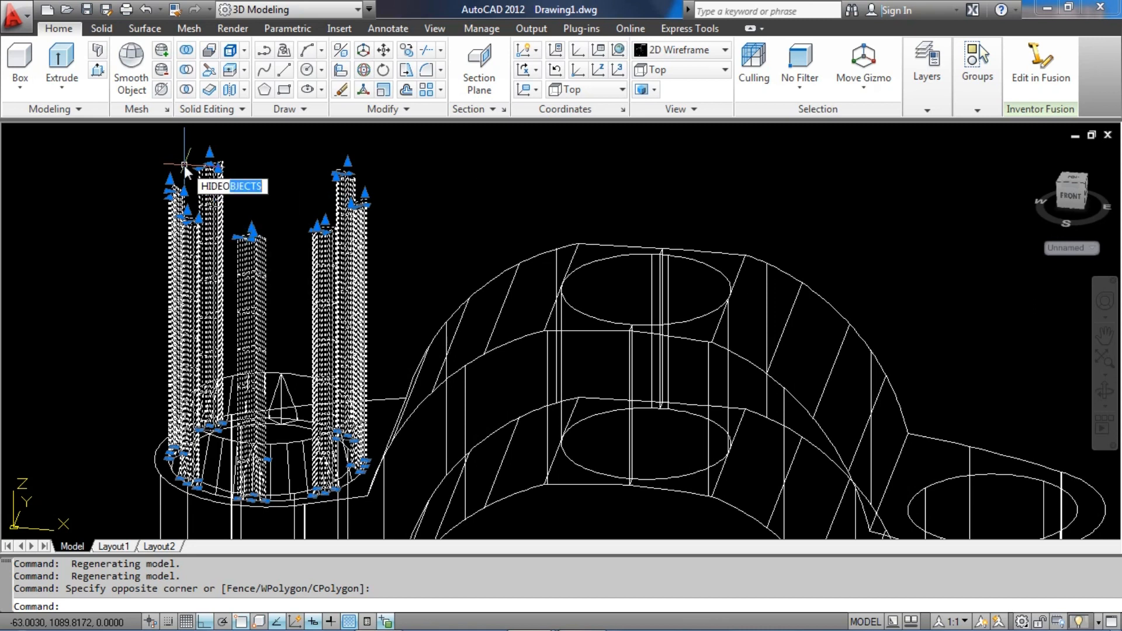
key(Return)
- Check the sliced cap from the Top view in the Realistic visual style, then return to 2D Wireframe
shift+middle_drag(268, 298, 292, 363)
click(678, 69)
click(663, 85)
click(681, 51)
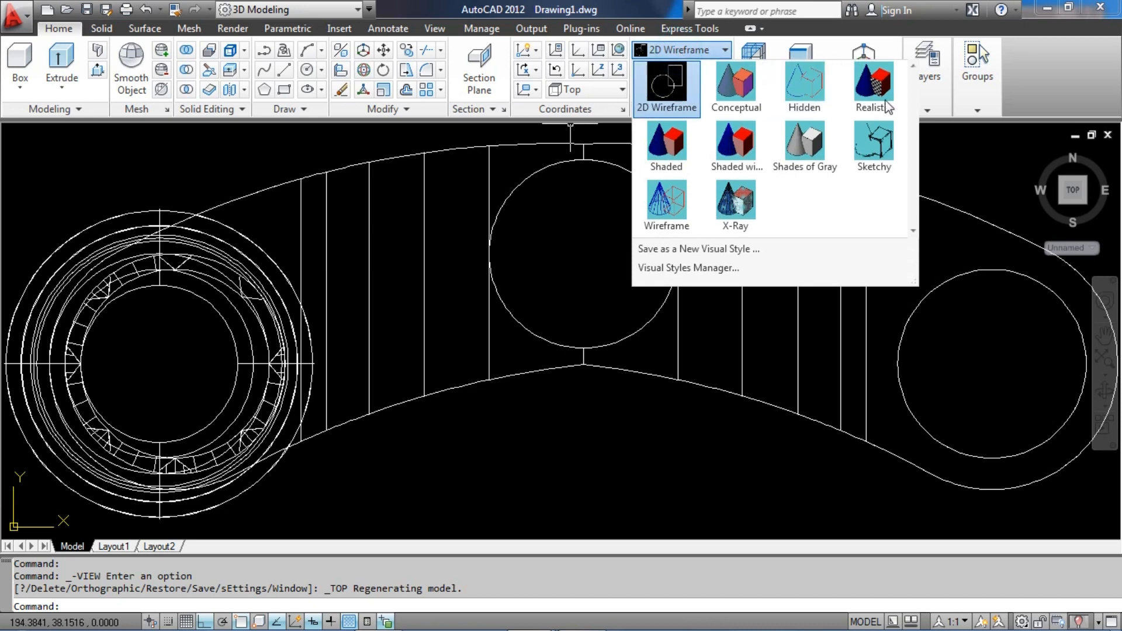
click(874, 85)
scroll(164, 268, up, 2)
click(681, 50)
click(682, 74)
- Erase the sliced-off wedge solids from the notches around the cap's ring
shift+middle_drag(412, 211, 292, 245)
scroll(263, 431, up, 6)
key(Escape)
click(243, 424)
middle_drag(221, 458, 103, 333)
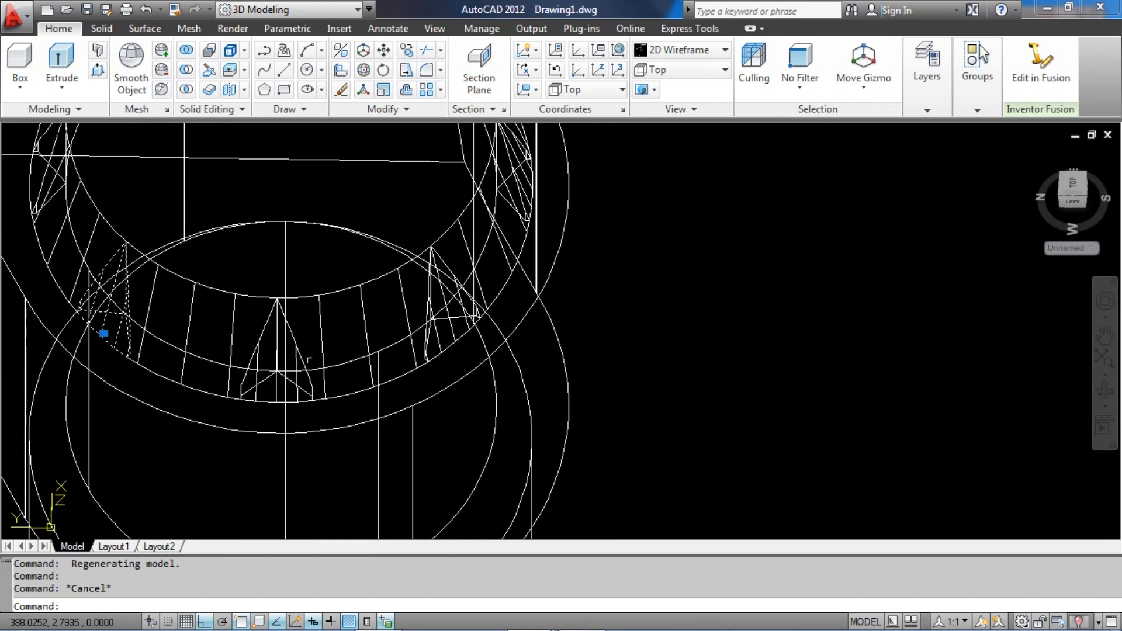
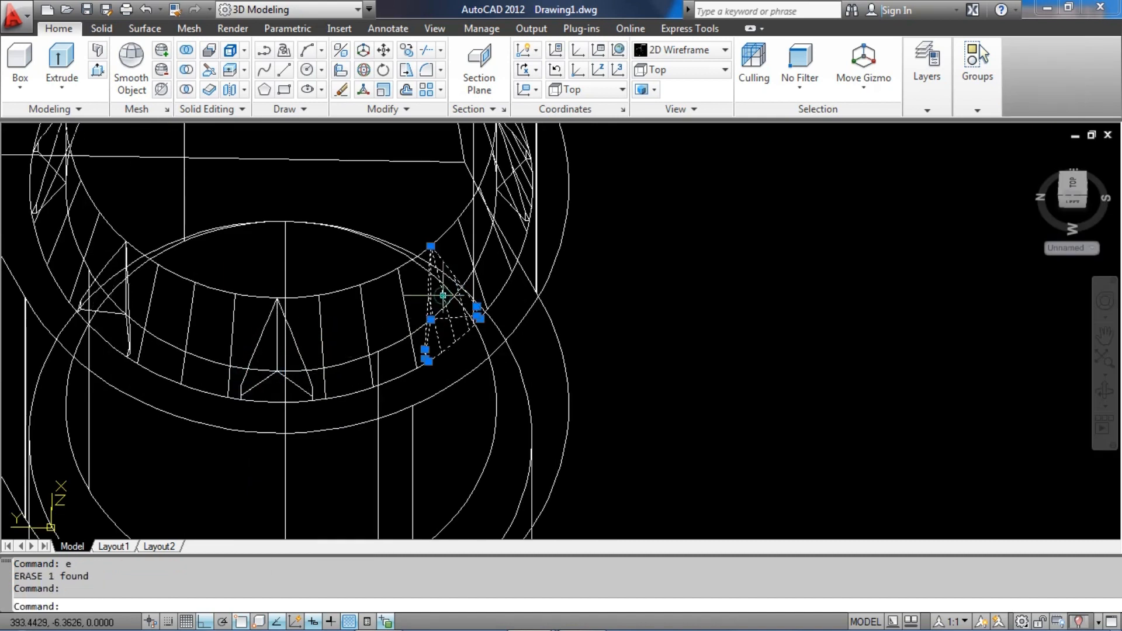
scroll(517, 257, up, 4)
key(Delete)
mouse_move(461, 316)
middle_down()
mouse_move(342, 301)
mouse_move(305, 273)
middle_up()
click(296, 268)
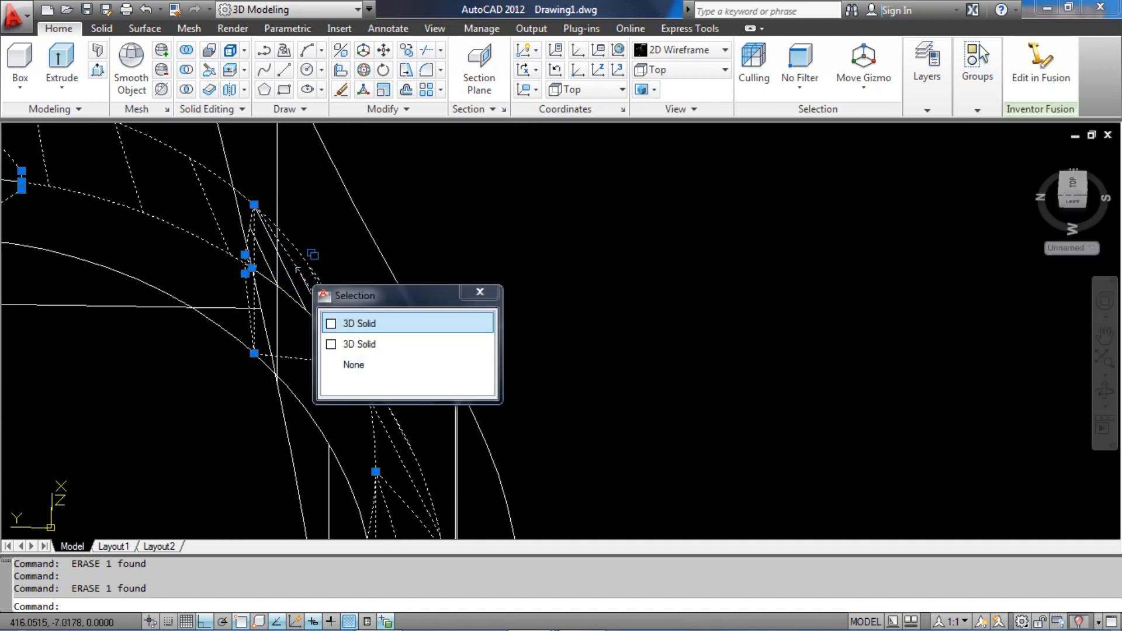
key(Escape)
- Inspect the notches around the cap in the Realistic visual style
shift+middle_drag(464, 263, 538, 219)
click(254, 260)
click(678, 49)
click(884, 88)
mouse_move(452, 262)
shift+middle_down()
mouse_move(308, 293)
mouse_move(242, 288)
mouse_move(283, 300)
mouse_move(305, 265)
mouse_move(293, 277)
shift+middle_up()
click(700, 72)
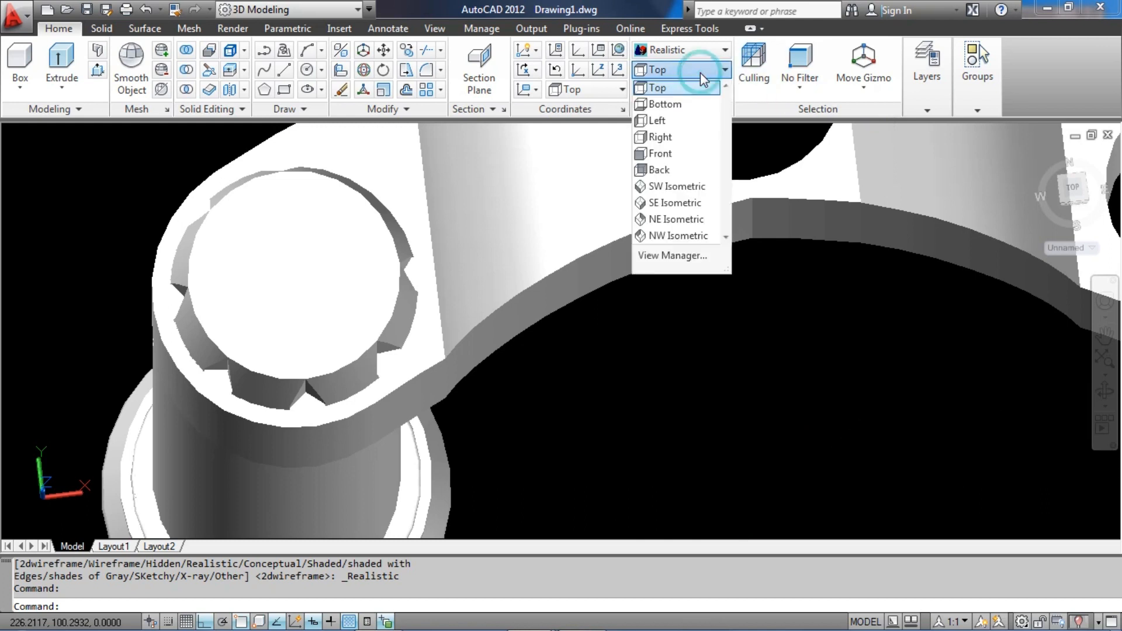
- Return to the 2D Wireframe visual style and unhide the notch surfaces
click(677, 50)
click(665, 87)
shift+middle_drag(447, 185, 438, 135)
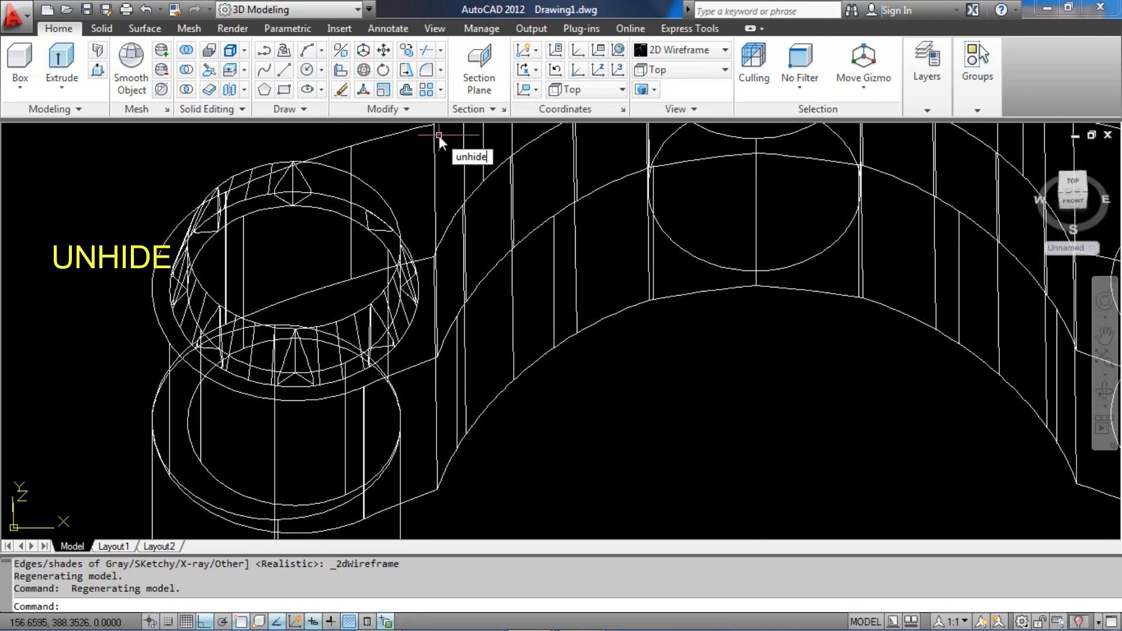
key(Return)
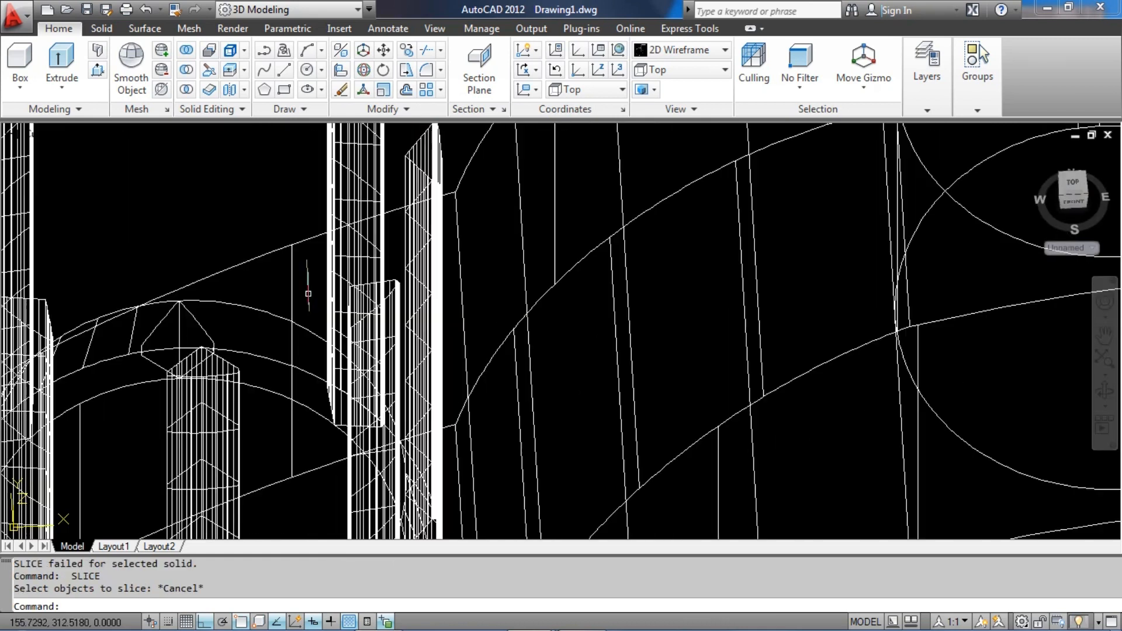
- Slice the cap solid with the notch surface at the missing back-right notch, keeping both sides
key(Return)
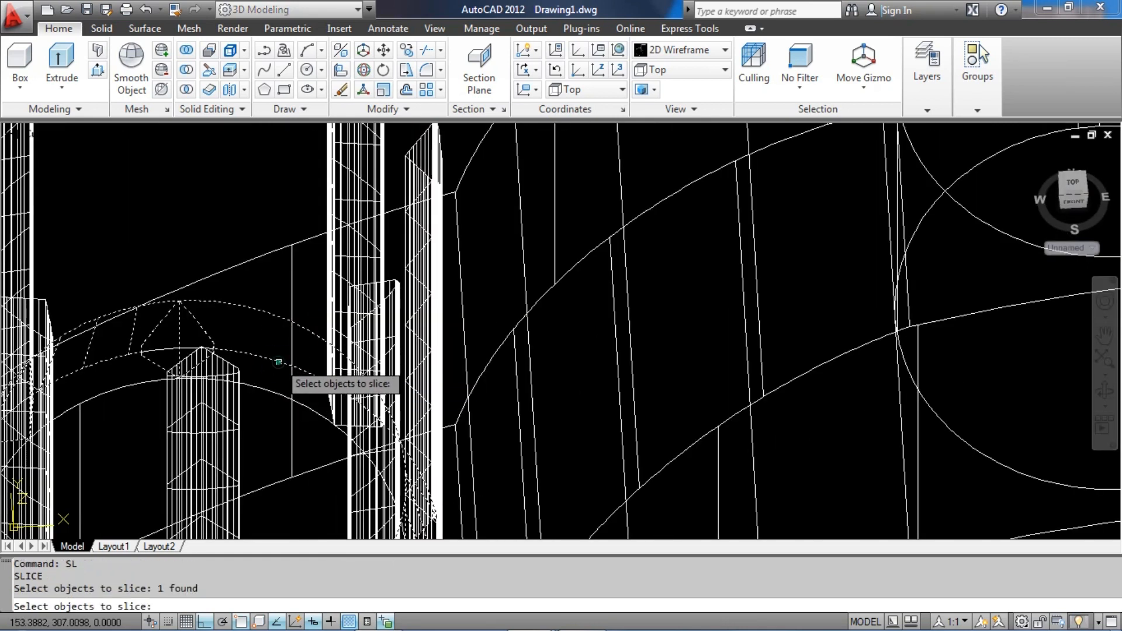
middle_drag(278, 362, 237, 342)
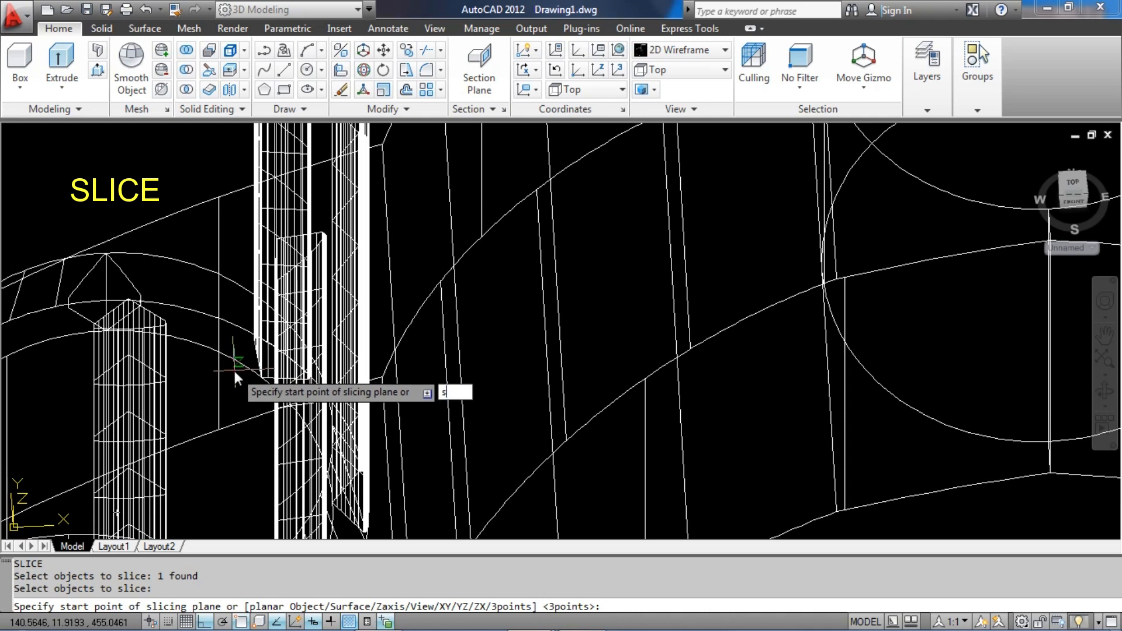
text(s)
key(Return)
scroll(269, 363, up, 2)
click(263, 355)
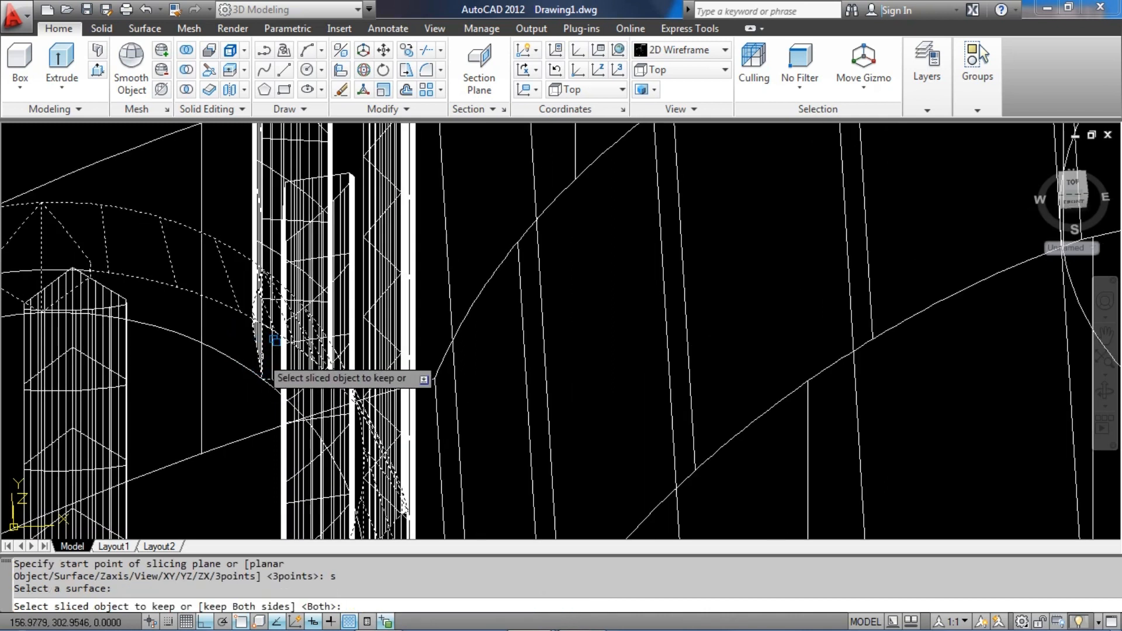
key(Return)
- Select all seven notch surfaces on the ring and hide them with HIDEOBJECTS
scroll(275, 344, down, 5)
shift+middle_drag(319, 251, 371, 181)
click(79, 148)
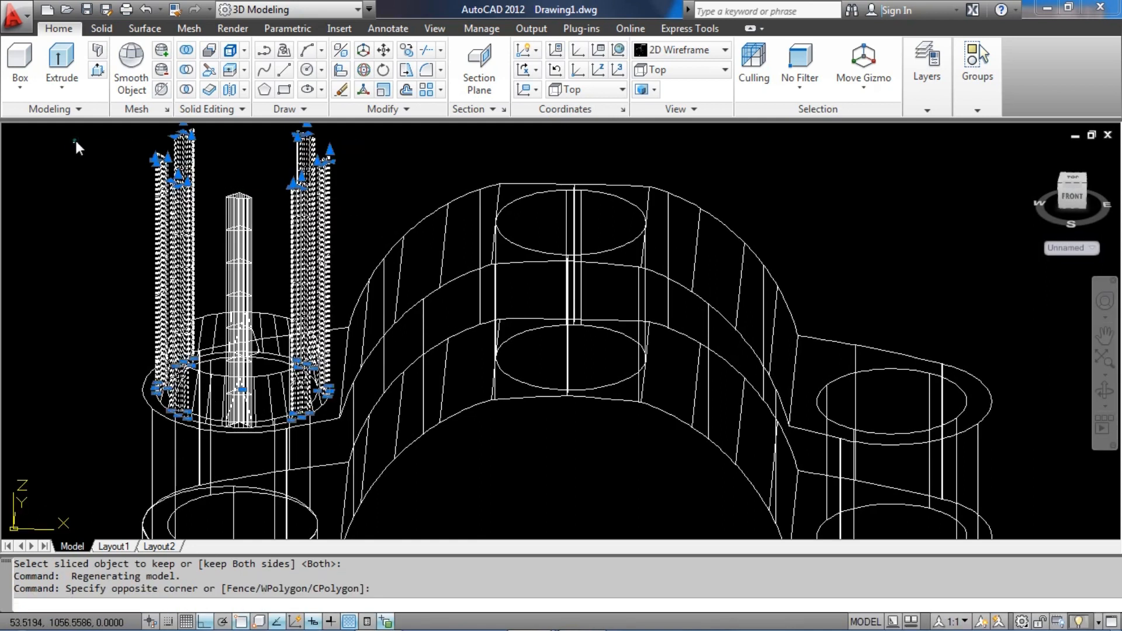
click(340, 218)
click(239, 213)
text(hideobjects)
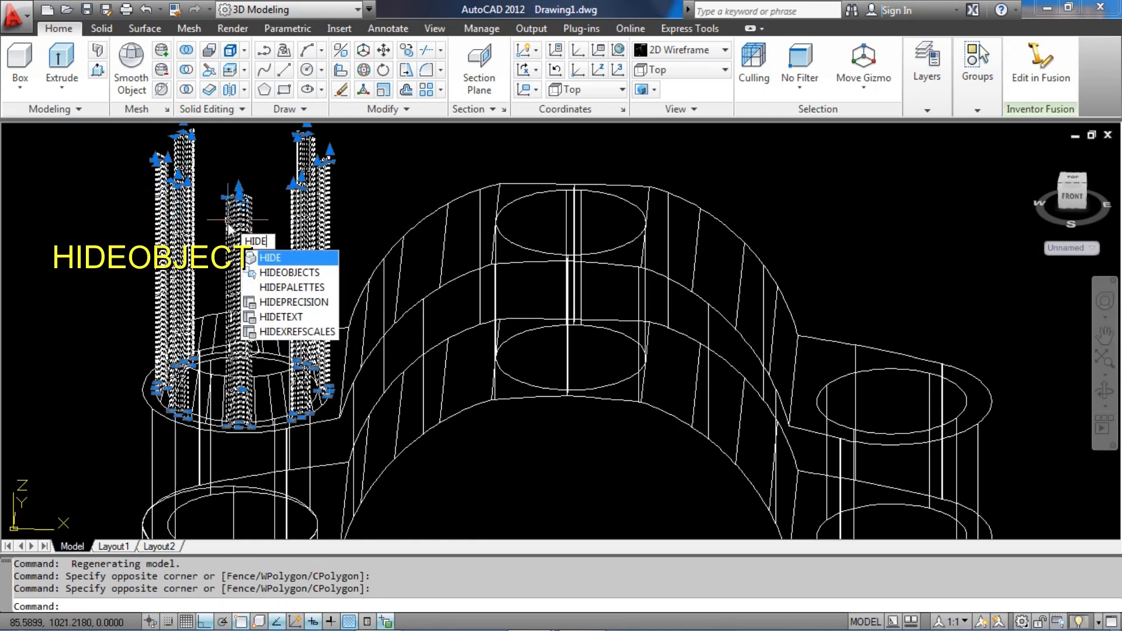
key(Return)
- Erase the newly sliced wedge solid from the back-right notch of the cap
shift+middle_drag(309, 283, 299, 327)
scroll(301, 332, up, 5)
mouse_move(383, 357)
shift+middle_down()
mouse_move(358, 347)
mouse_move(371, 373)
shift+middle_up()
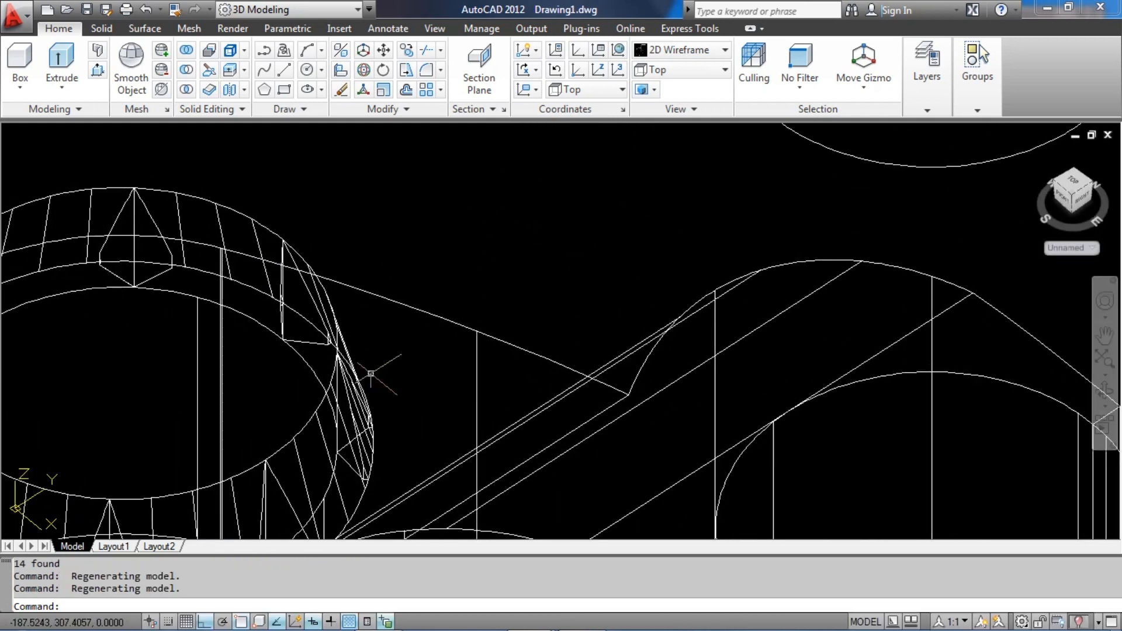
click(359, 393)
click(411, 466)
- Set the visual style to Realistic and switch to the Top view
click(689, 75)
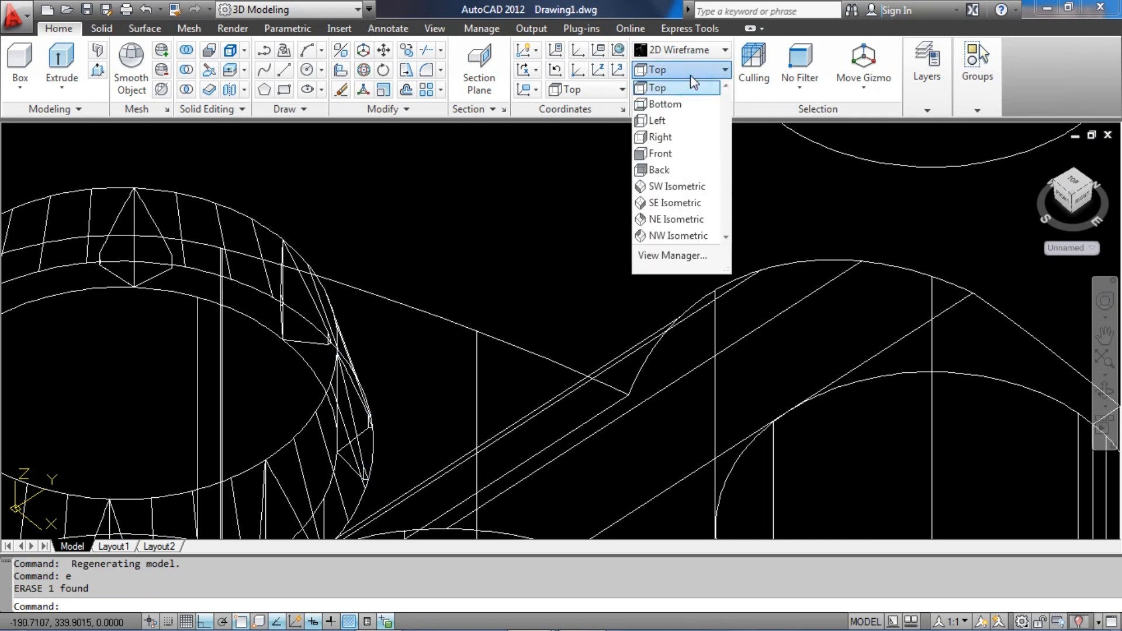
click(680, 50)
click(871, 99)
shift+middle_drag(360, 259, 428, 243)
key(Escape)
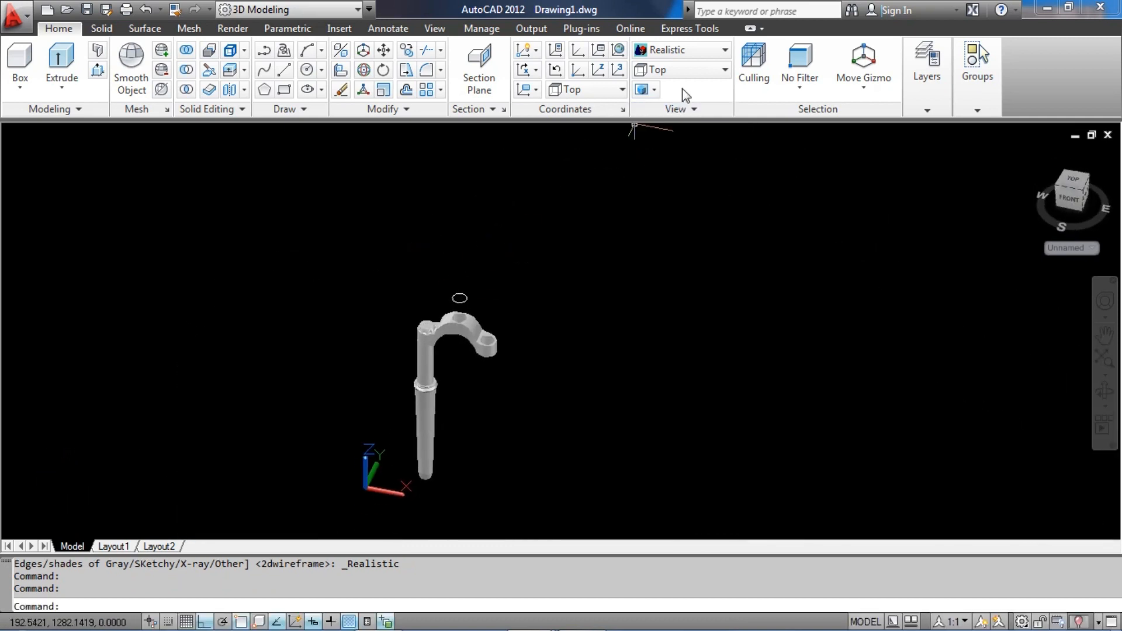
click(689, 68)
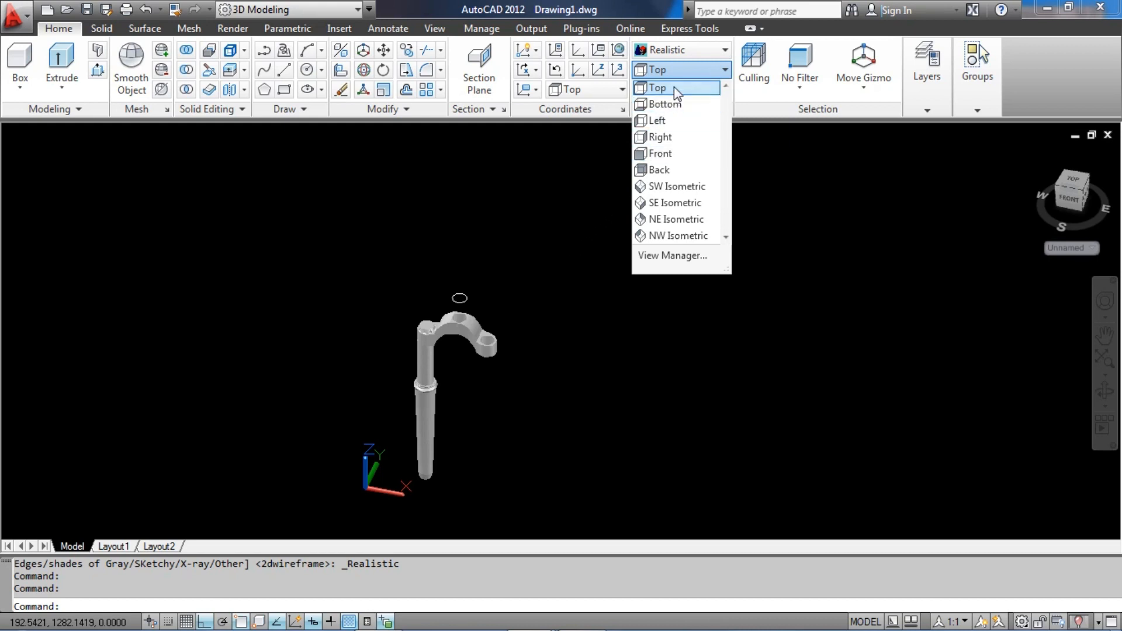
click(674, 86)
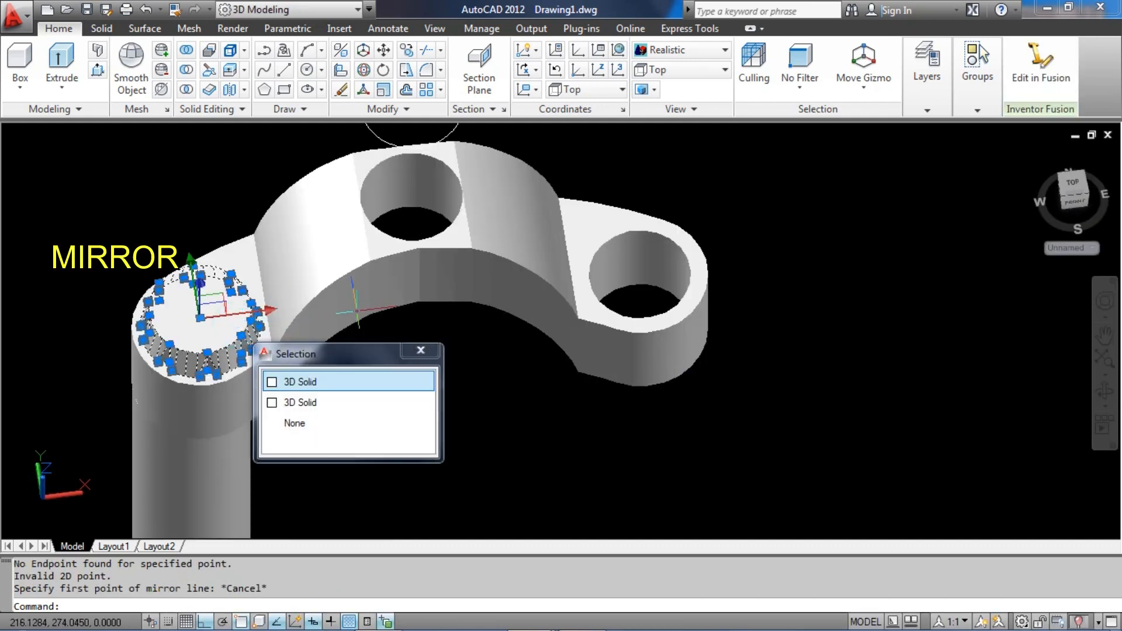
- Mirror the notched cap onto the linkage's opposite end hole about a vertical line through the free circle's center, keeping the source
middle_drag(335, 277, 306, 410)
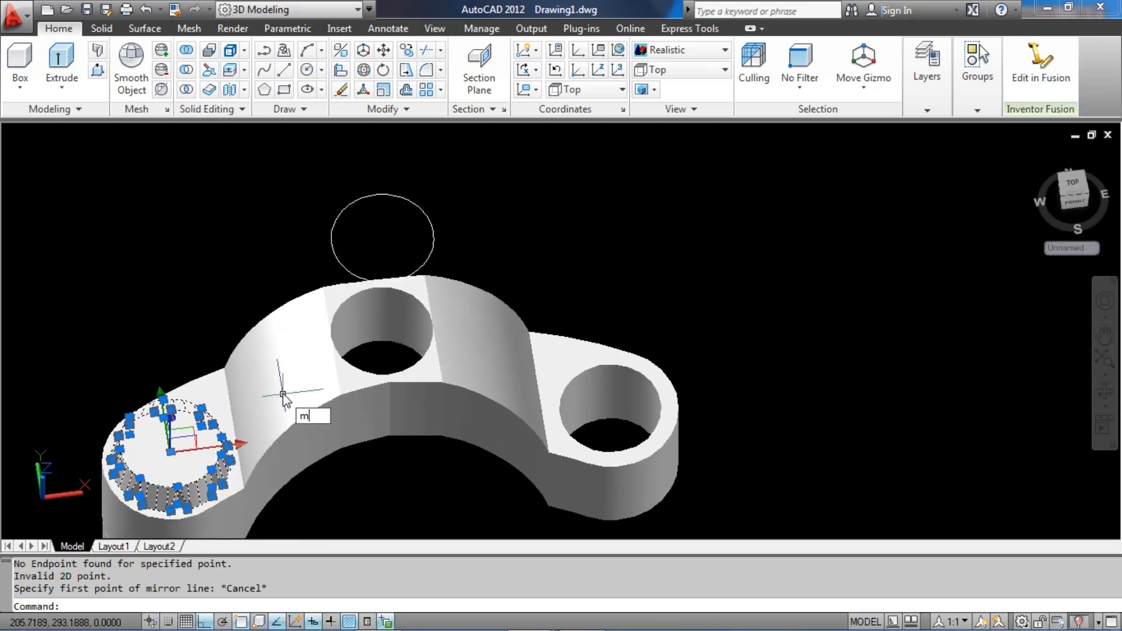
text(i)
key(Return)
scroll(376, 327, up, 2)
shift+right_click(381, 348)
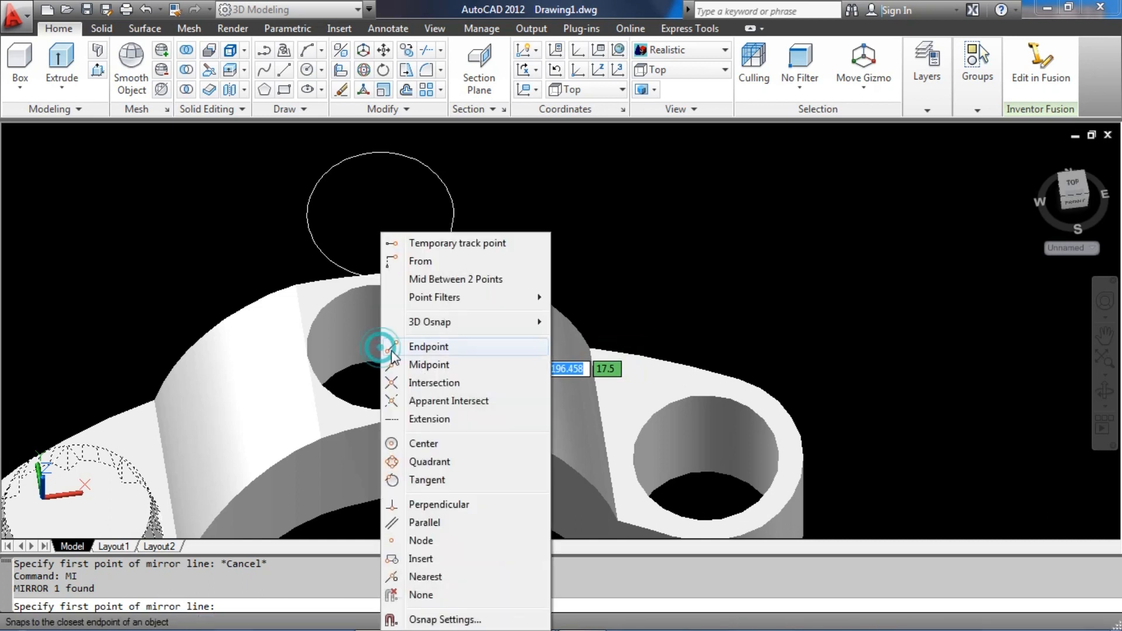
click(431, 444)
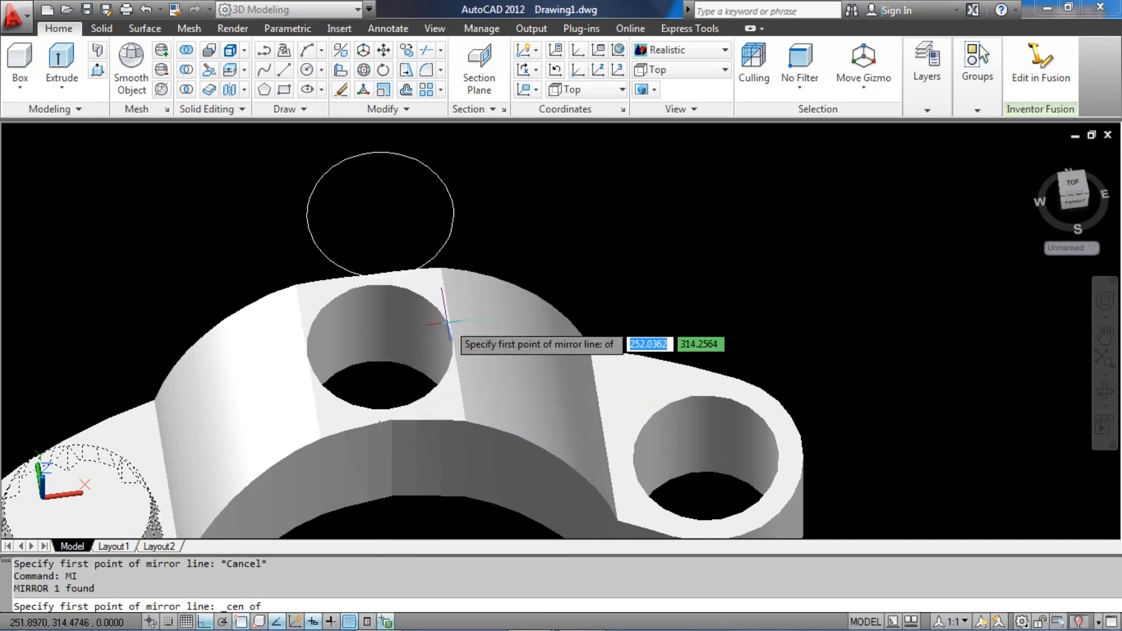
click(379, 214)
scroll(377, 207, down, 4)
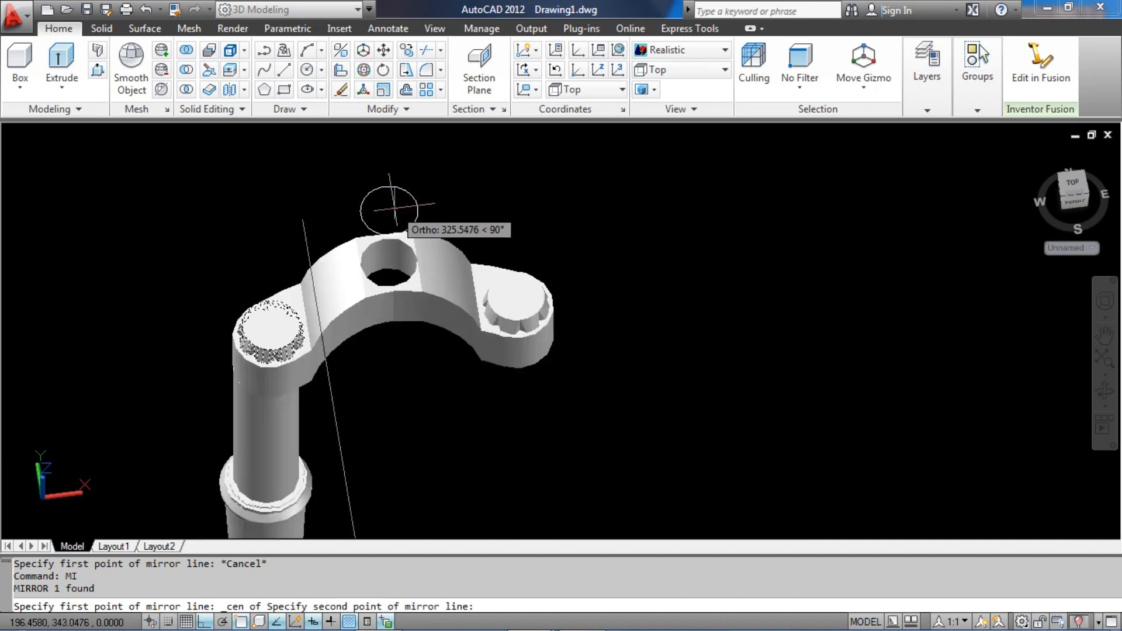
click(402, 397)
text(n)
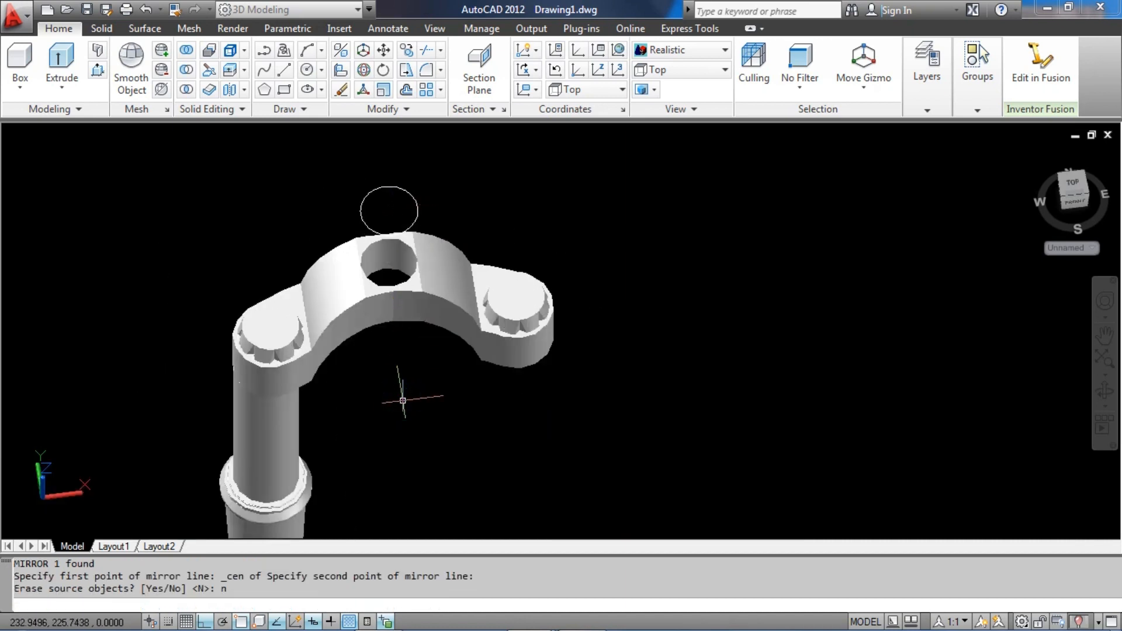
key(Return)
- Mirror the long tube and its collar parts to the linkage's opposite end about a vertical line through the free circle's center, keeping the source
scroll(403, 391, down, 2)
shift+middle_drag(404, 389, 408, 339)
scroll(408, 318, down, 2)
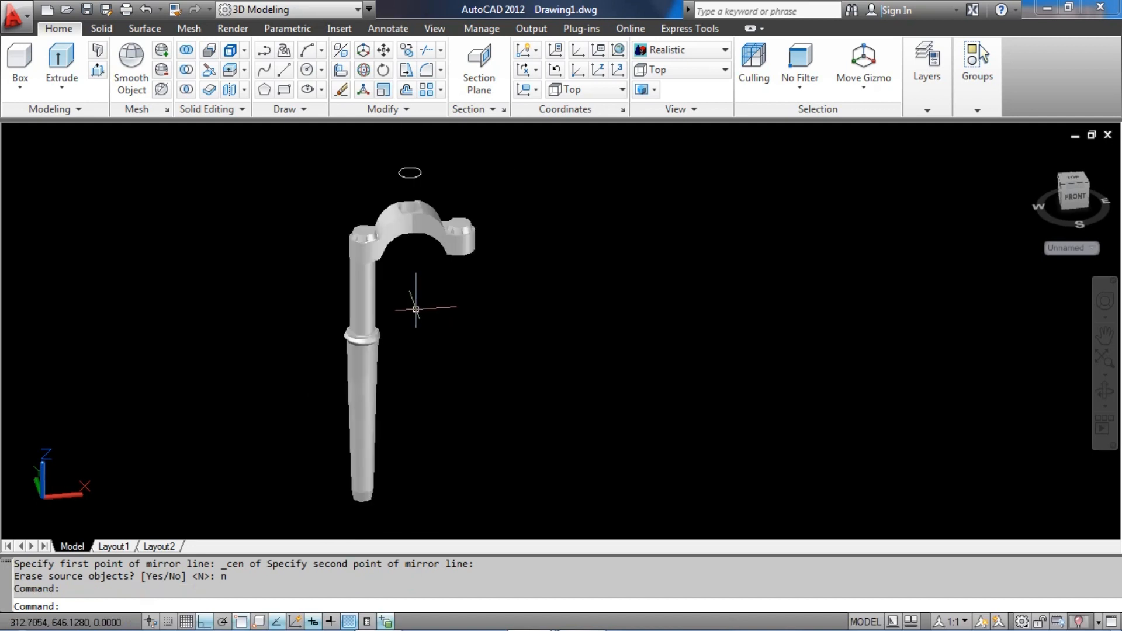
click(404, 384)
click(308, 316)
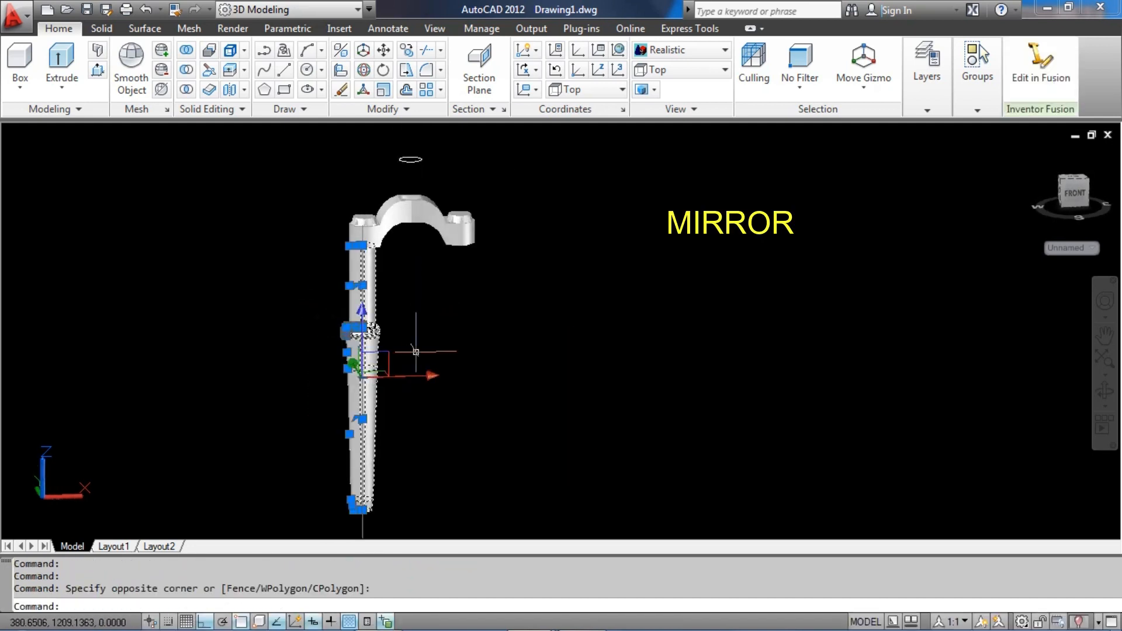
click(421, 431)
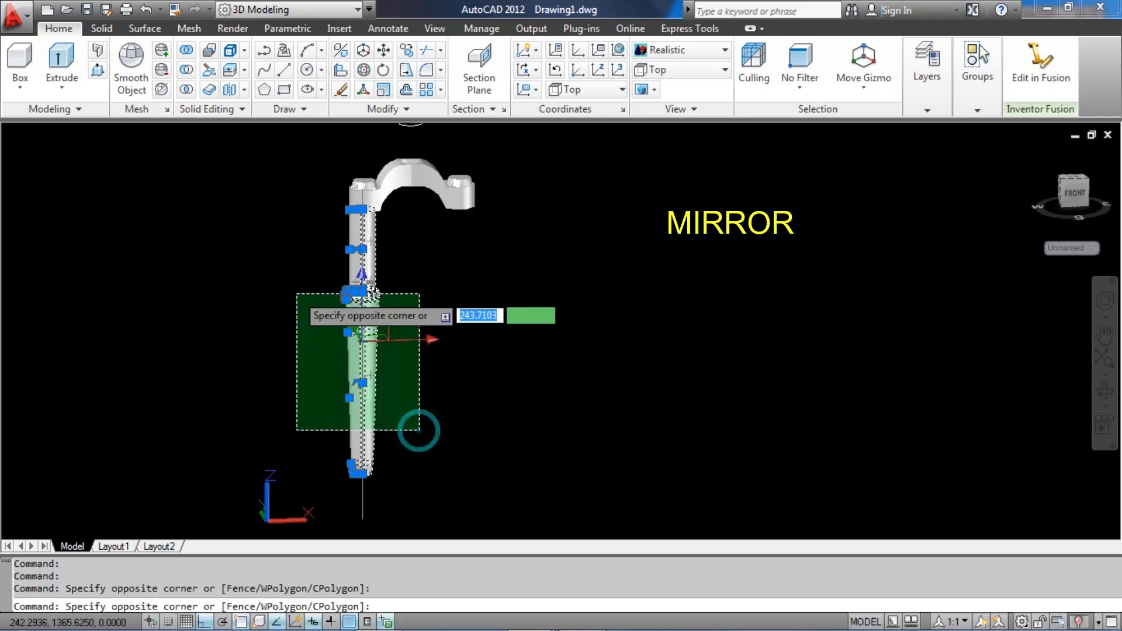
key(Escape)
middle_drag(296, 301, 296, 264)
click(431, 388)
click(268, 273)
middle_drag(396, 300, 341, 404)
scroll(358, 270, up, 3)
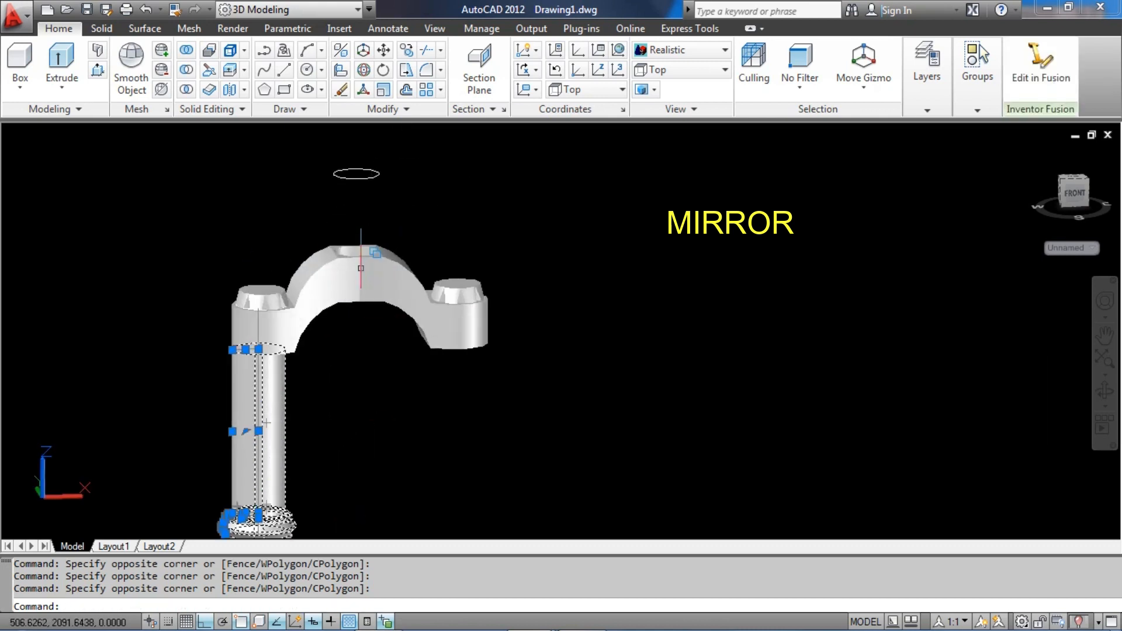
shift+middle_drag(383, 238, 376, 281)
middle_drag(355, 340, 292, 514)
middle_drag(412, 141, 318, 361)
scroll(325, 289, up, 2)
text(MI)
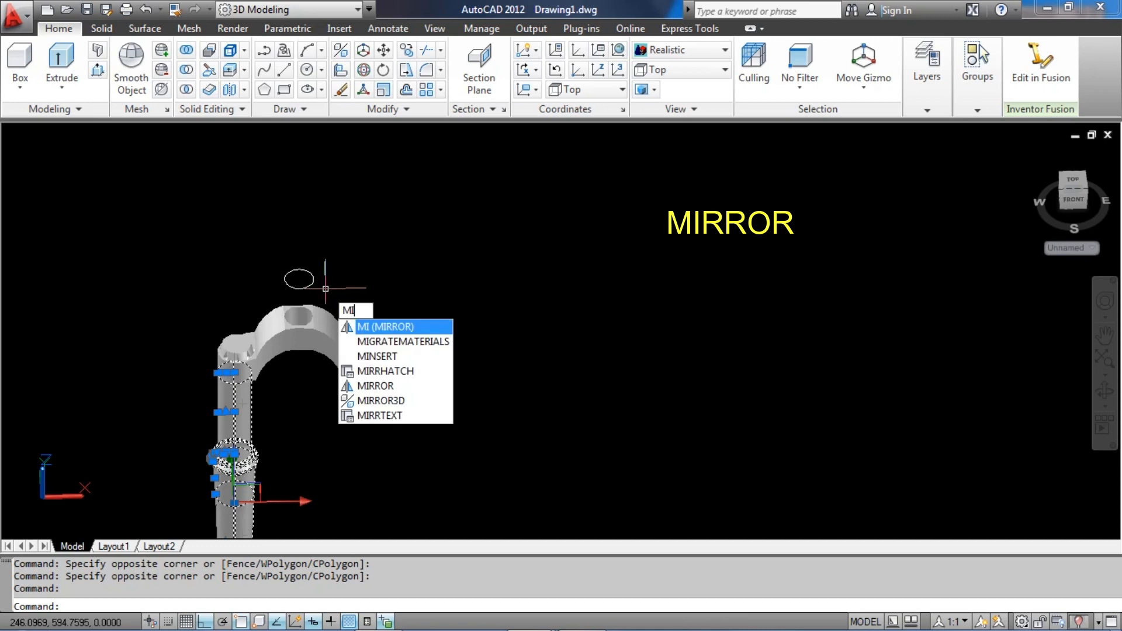
key(Return)
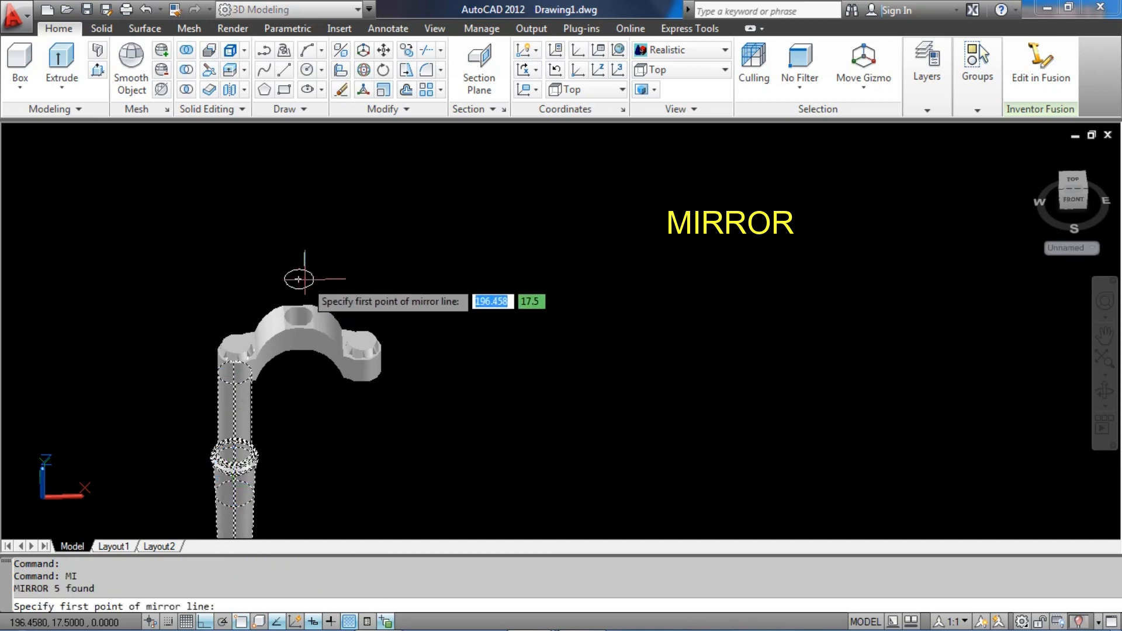
shift+right_click(299, 279)
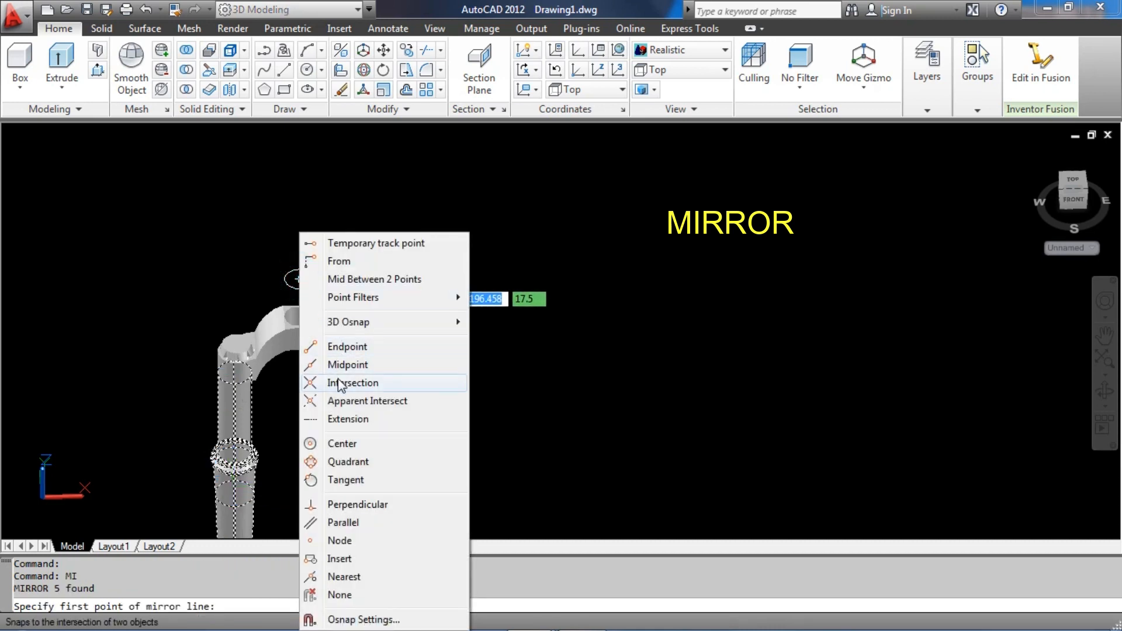
click(342, 444)
click(299, 279)
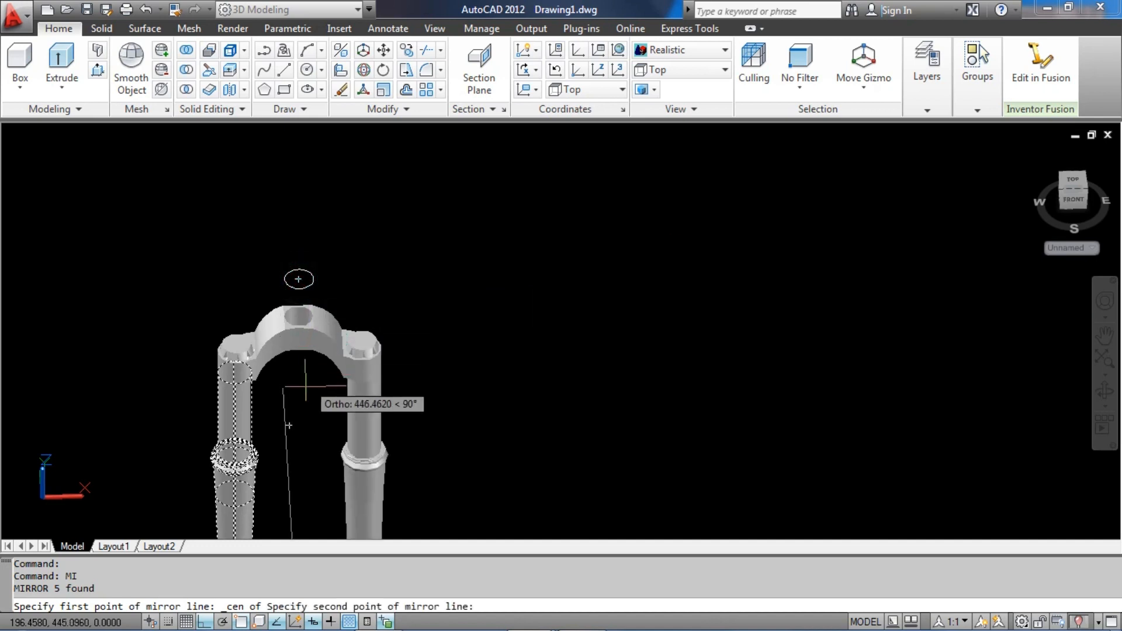
click(305, 393)
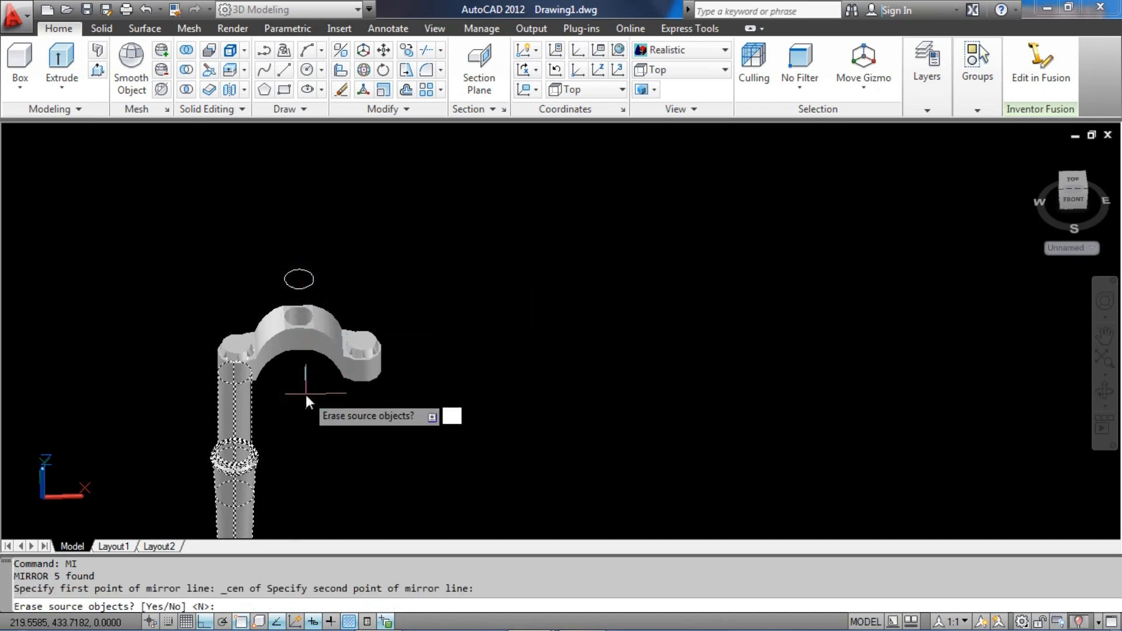
text(n)
key(Return)
- Switch the visual style to 2D Wireframe and back to Realistic
scroll(466, 359, down, 2)
scroll(308, 290, up, 1)
click(428, 327)
click(486, 315)
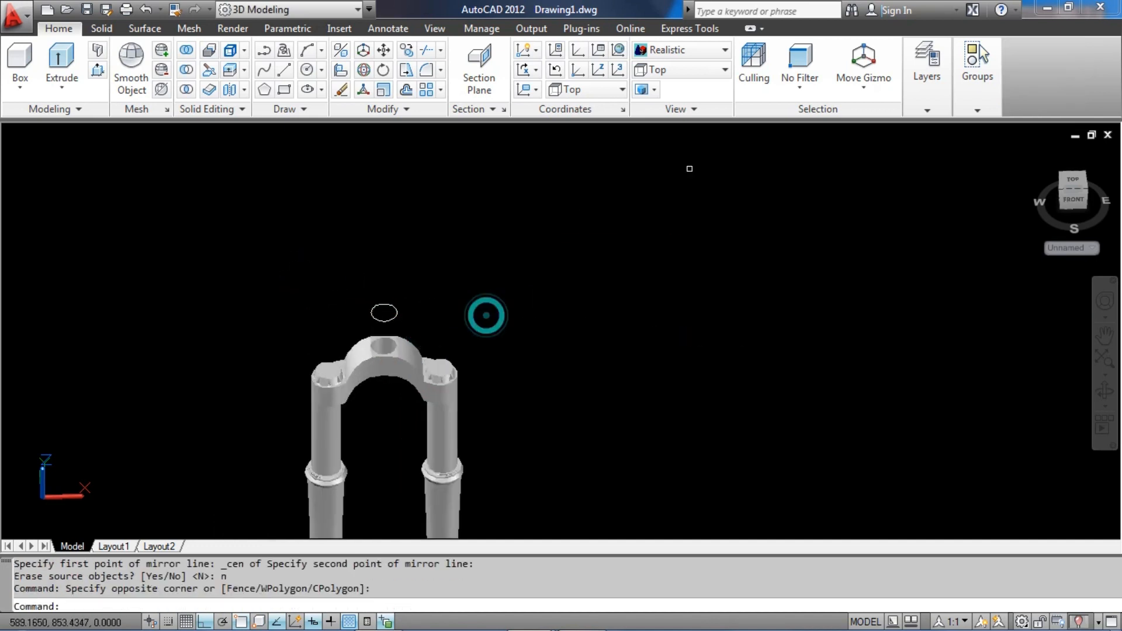
click(689, 50)
click(663, 155)
shift+middle_drag(528, 275, 500, 261)
click(690, 70)
click(689, 51)
click(689, 50)
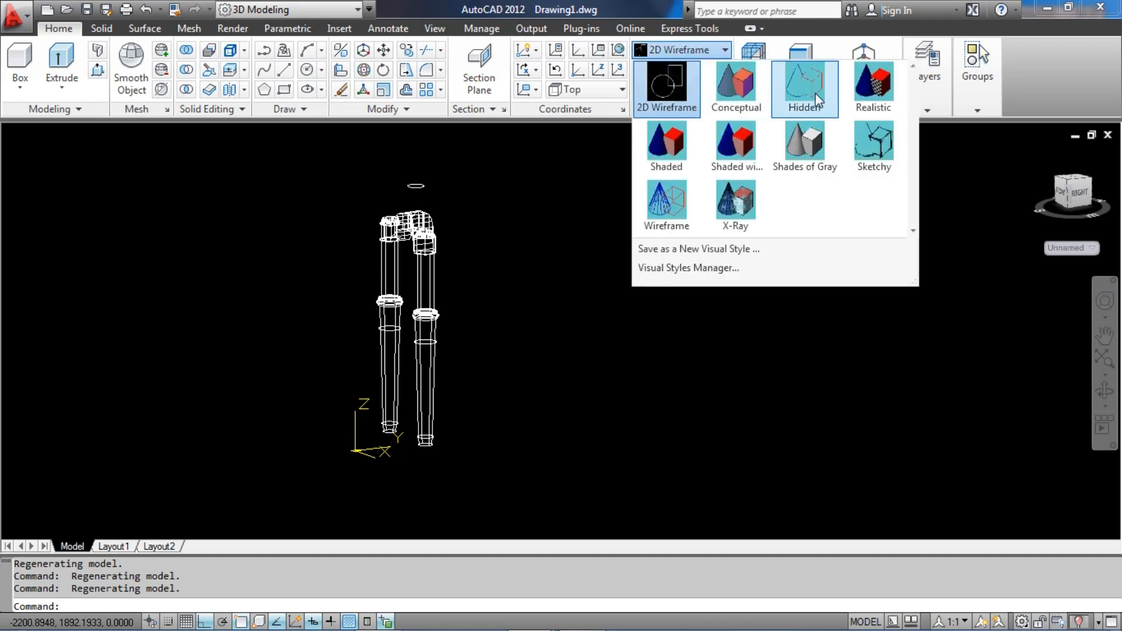
click(870, 94)
mouse_move(380, 286)
shift+middle_down()
mouse_move(353, 288)
mouse_move(345, 316)
mouse_move(358, 316)
shift+middle_up()
- Set the UCS to the Right orientation
click(584, 89)
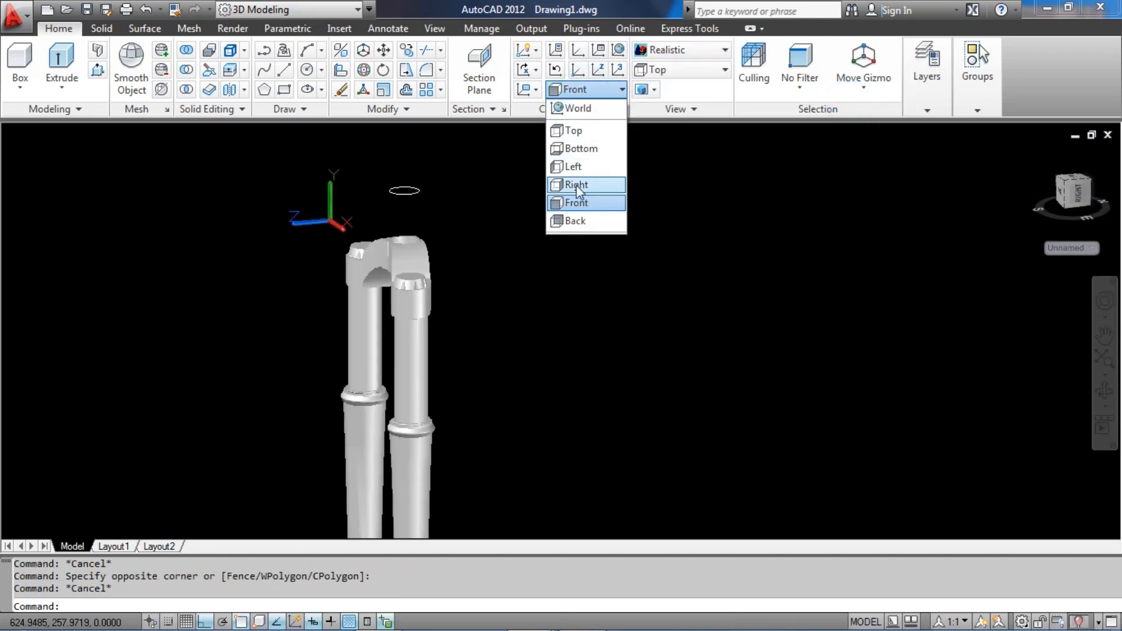
click(576, 185)
key(ctrl+z)
key(ctrl+z)
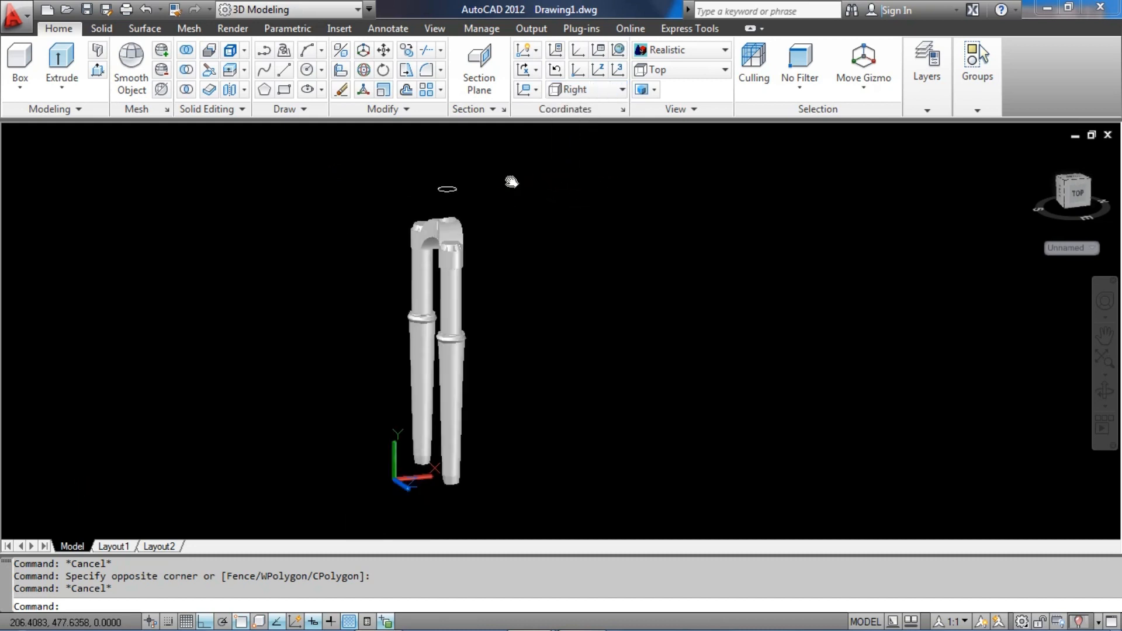
- Rotate the whole fork assembly by -5 degrees about the free circle's center
click(368, 183)
click(489, 494)
text(ro)
key(Return)
click(437, 173)
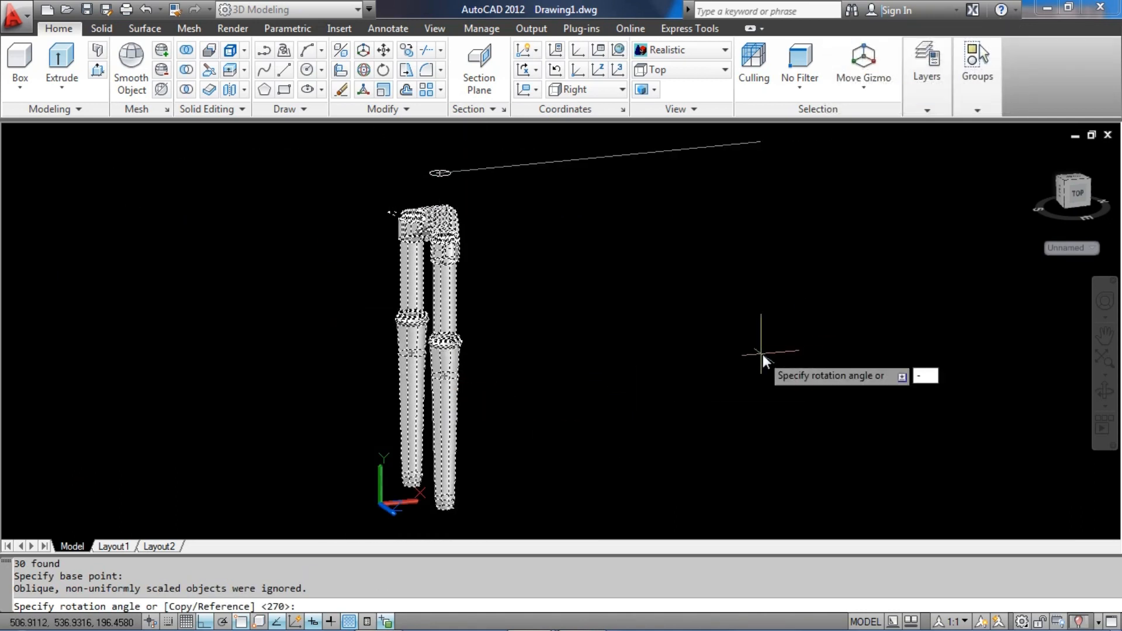
text(-5)
key(Return)
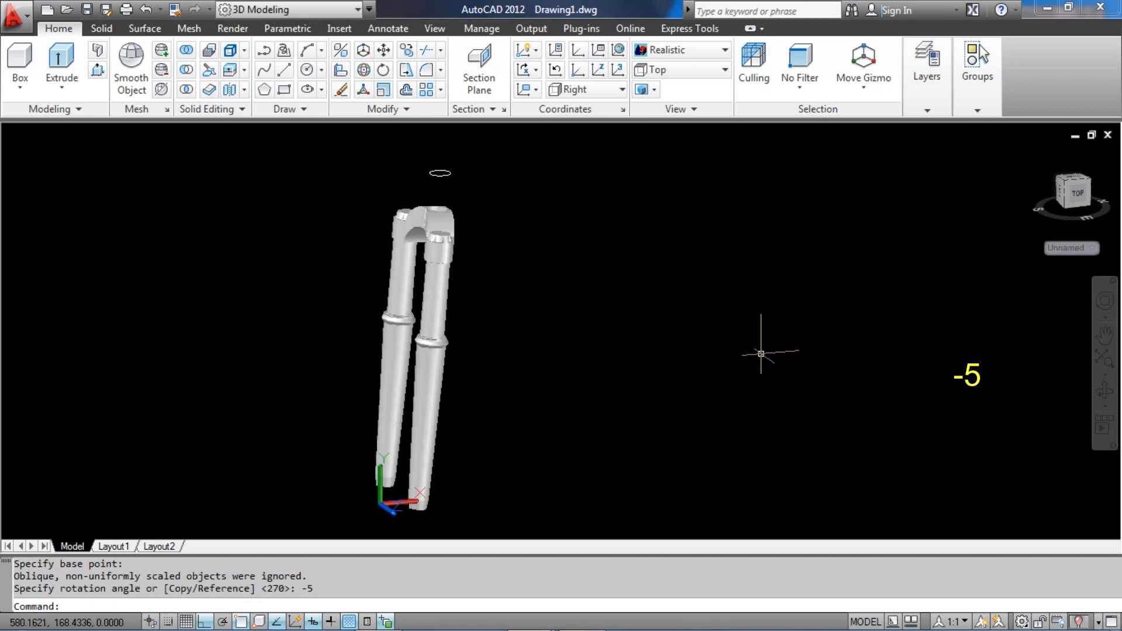
- Erase the free circle above the linkage
scroll(672, 325, down, 2)
middle_drag(672, 326, 619, 331)
scroll(438, 315, up, 2)
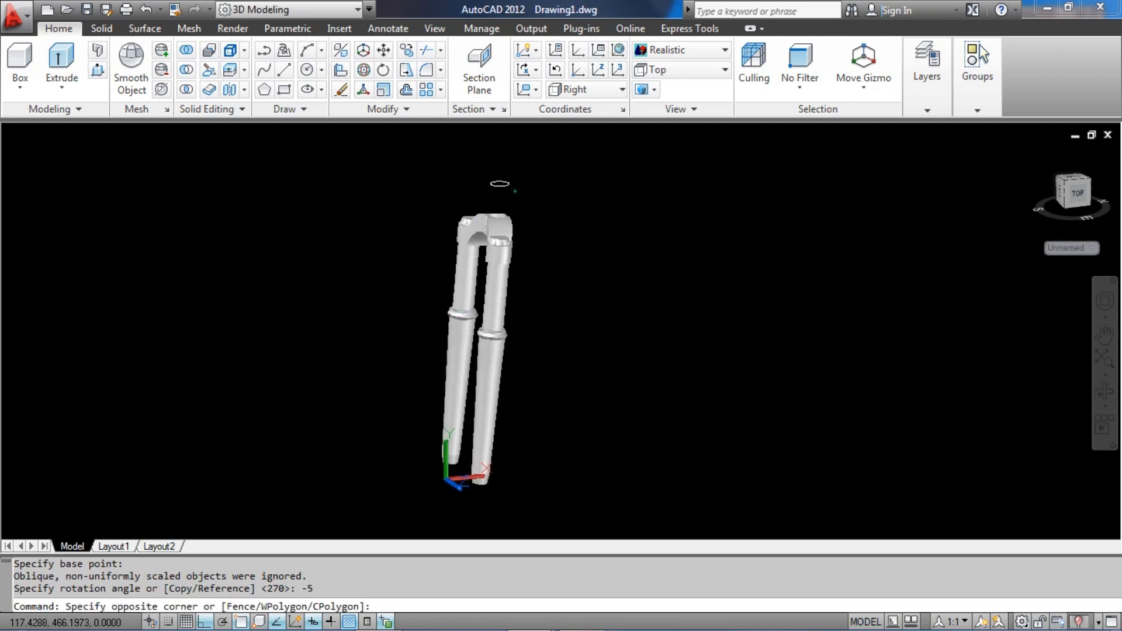
click(488, 183)
shift+middle_drag(570, 293, 573, 303)
text(e)
key(Return)
key(Escape)
- Open the Materials Browser with RMAT and display the Stucco category of the Autodesk Library
scroll(651, 375, up, 2)
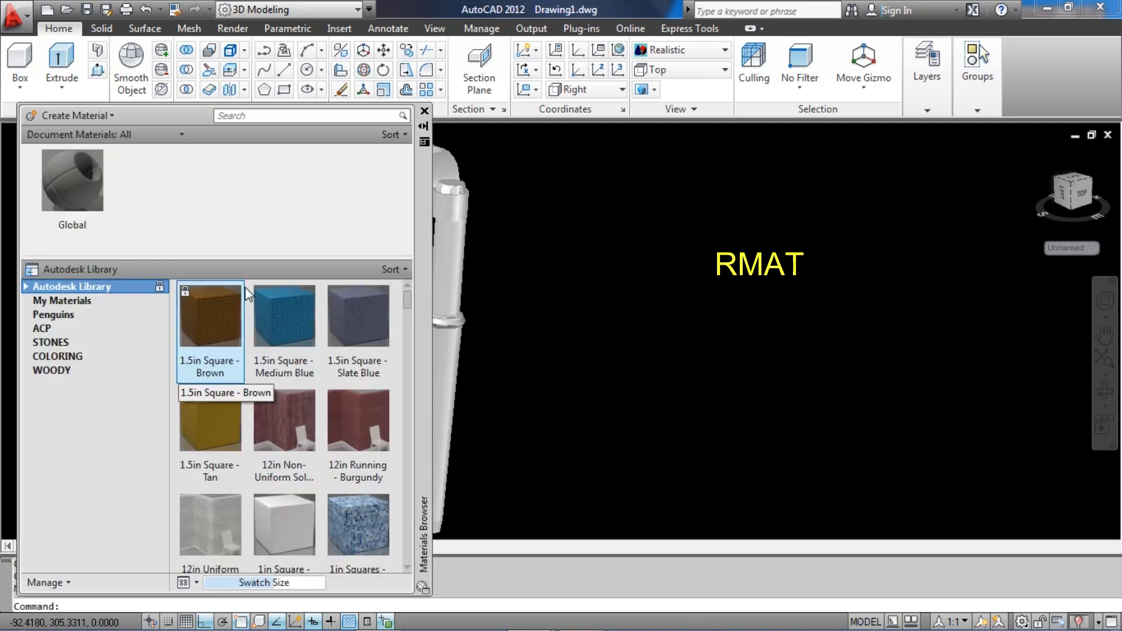
click(26, 286)
scroll(83, 338, down, 3)
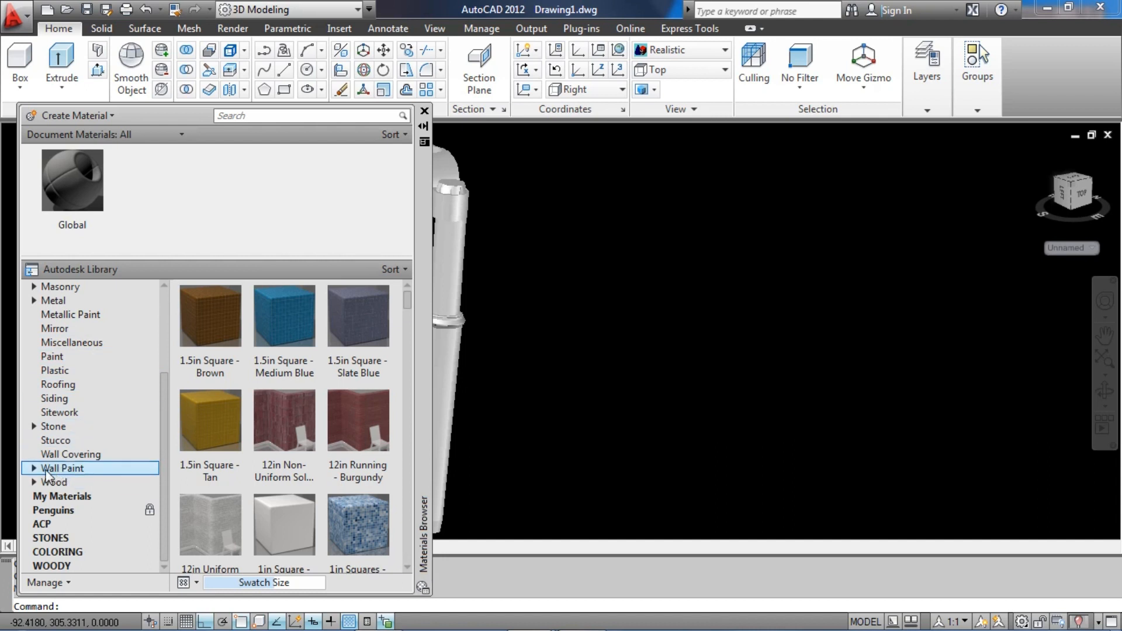
click(64, 440)
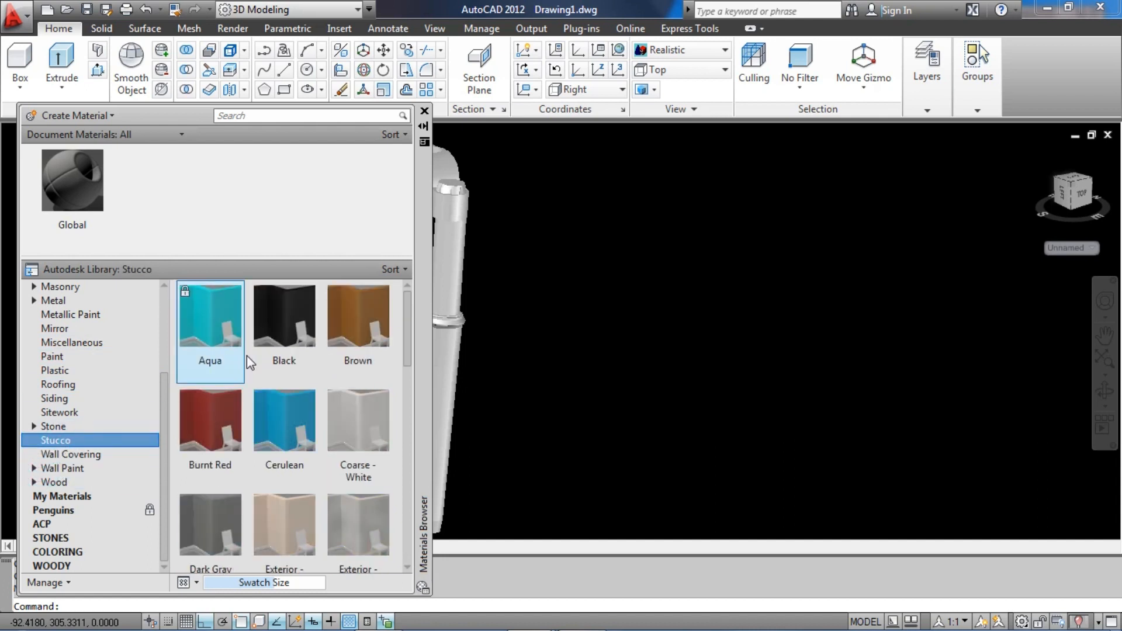
middle_drag(656, 306, 877, 301)
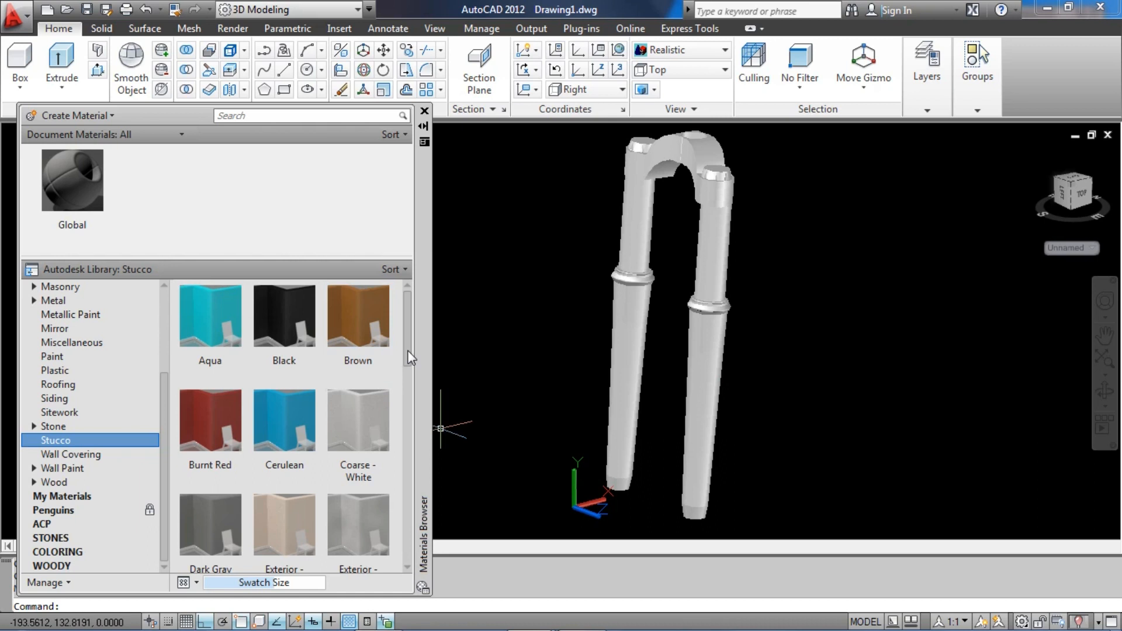
- Add the Exterior Textured - Tan stucco material to the document and assign it to both tapered lower tubes
scroll(408, 354, down, 5)
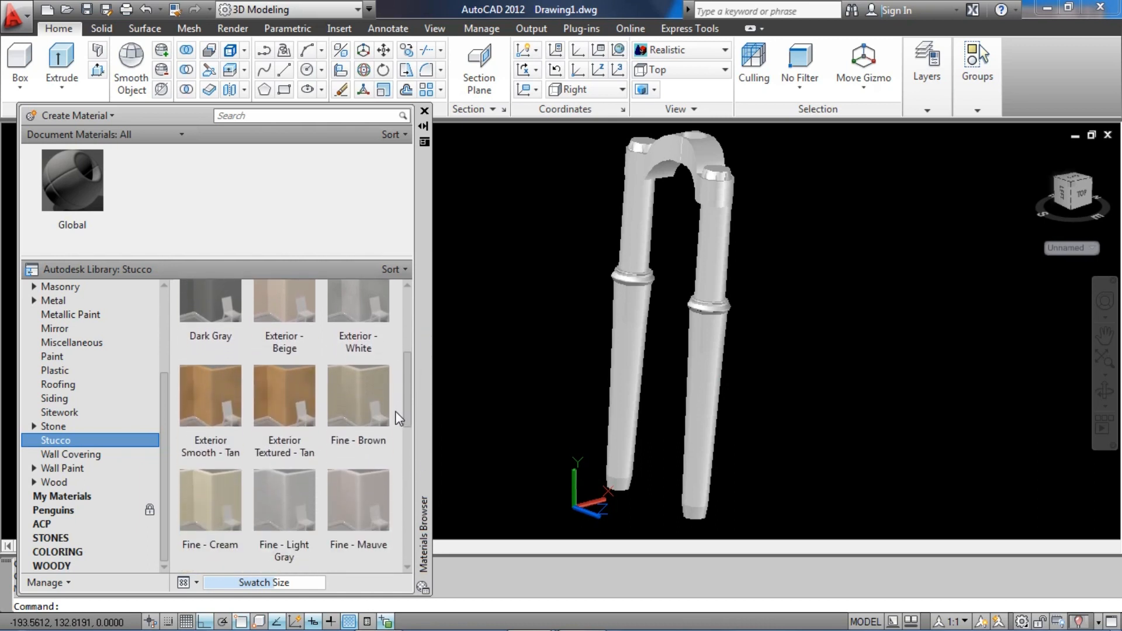
click(285, 404)
click(624, 398)
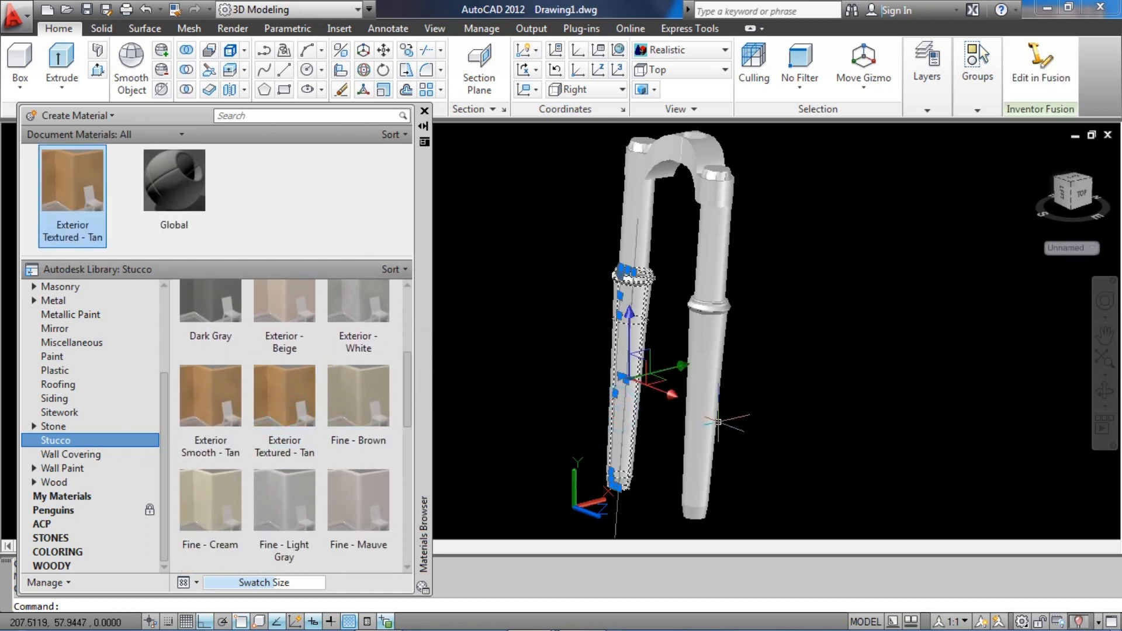
right_click(85, 160)
click(100, 185)
- Add the Olive stucco material to the document and assign it to the thin ring on each tube's collar
scroll(563, 270, up, 6)
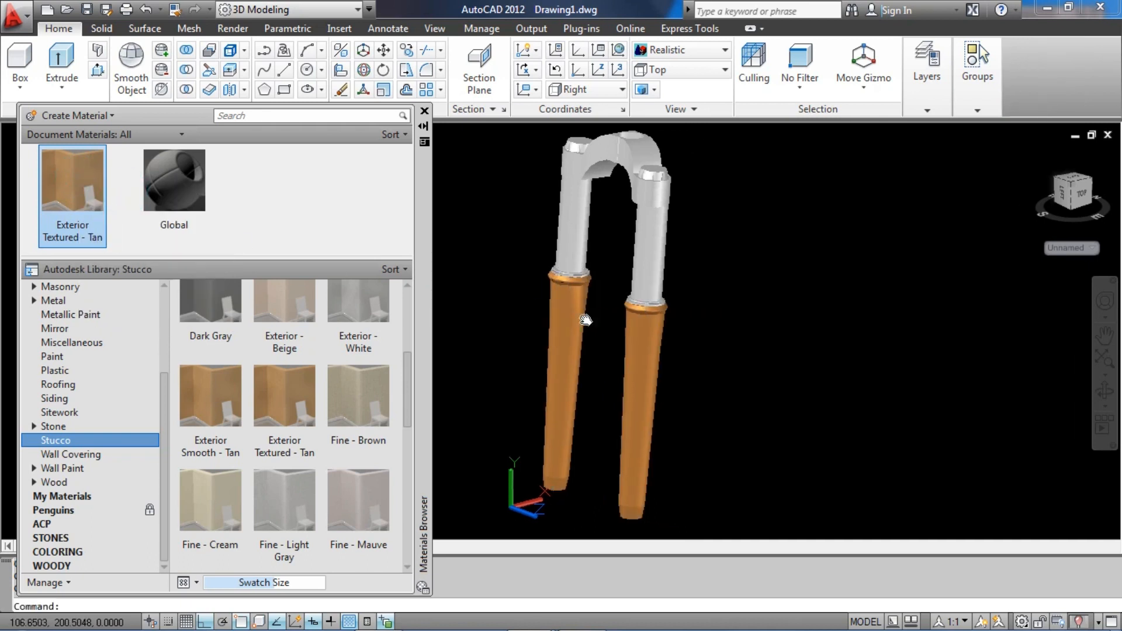
scroll(564, 270, up, 4)
drag(408, 379, 406, 462)
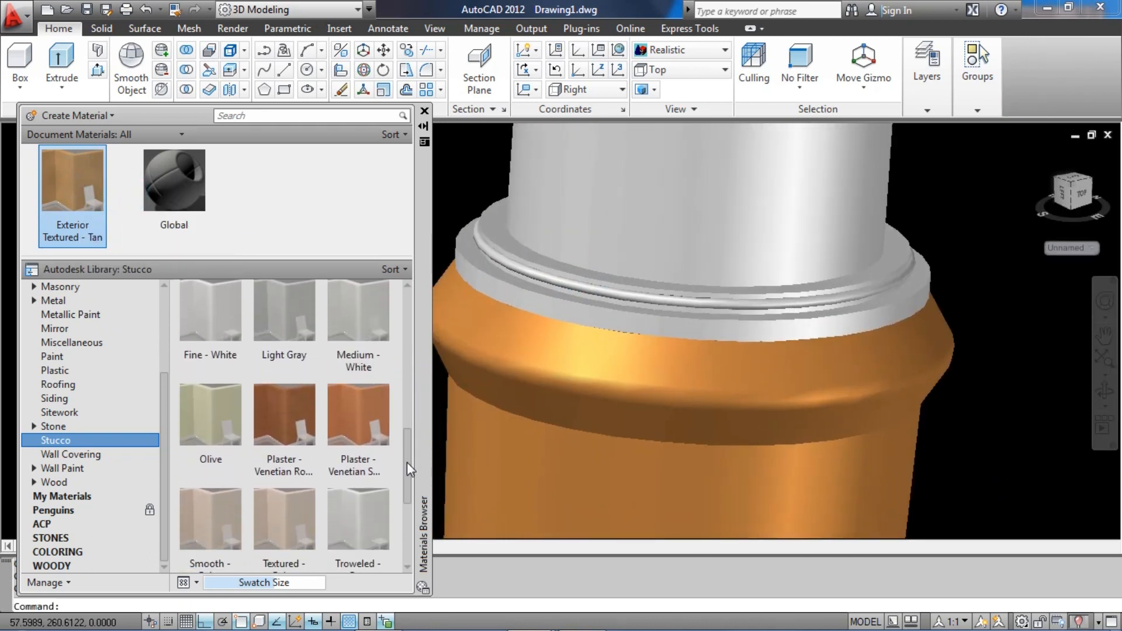
click(219, 446)
click(607, 295)
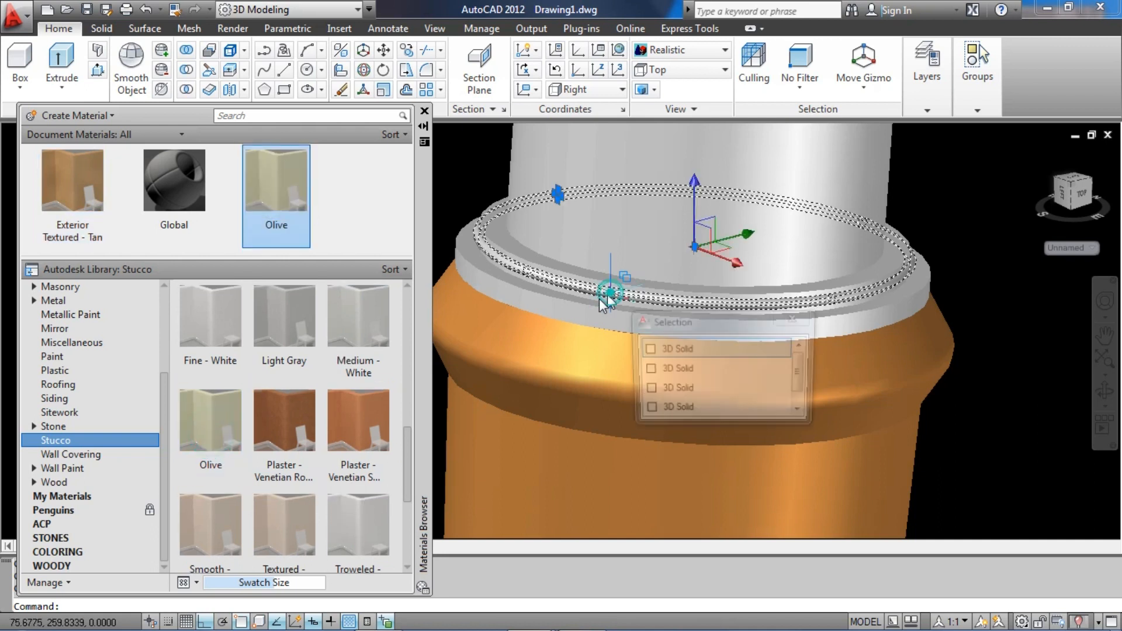
scroll(550, 300, down, 5)
scroll(794, 358, up, 3)
click(840, 323)
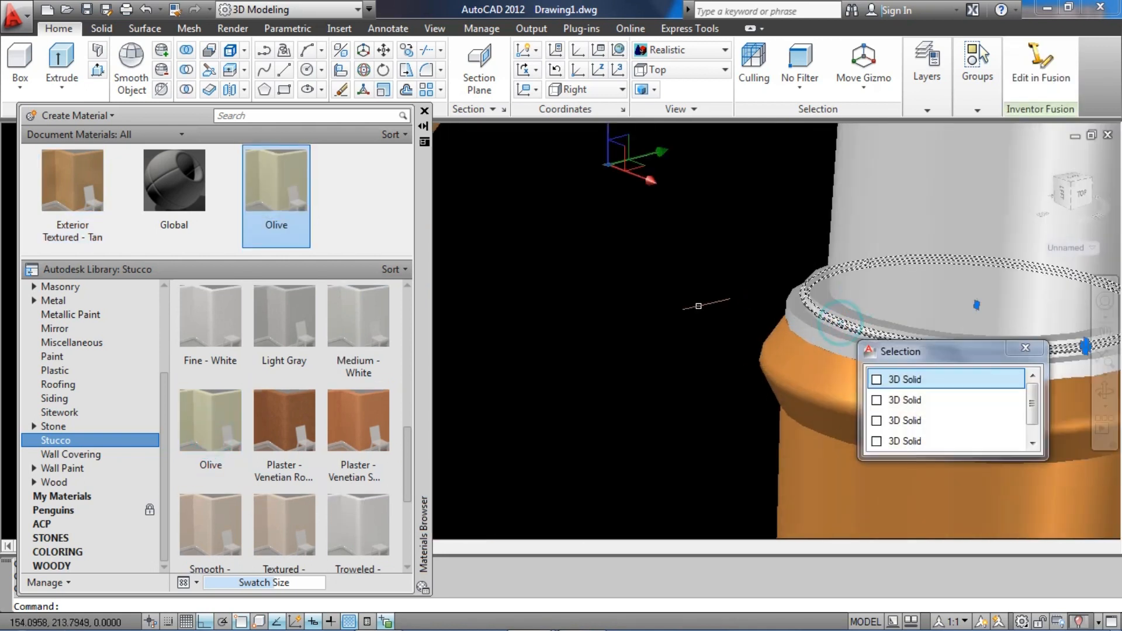
click(901, 381)
scroll(902, 381, down, 3)
right_click(256, 182)
click(313, 192)
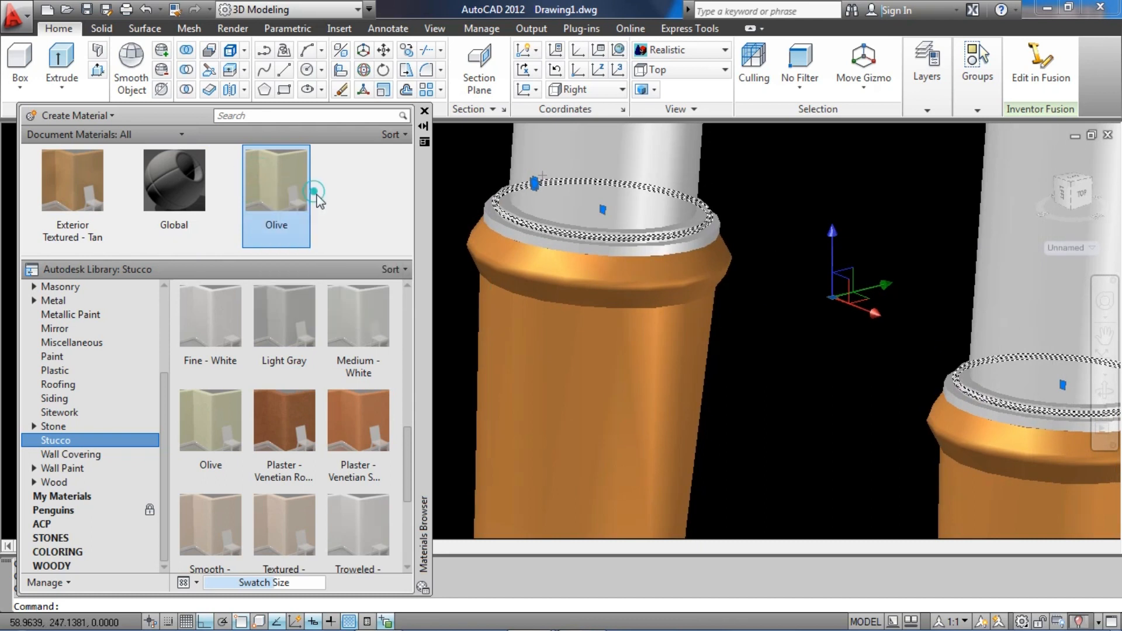
key(Escape)
- Add the Cerulean stucco material to the document and assign it to both upper tubes
scroll(564, 324, down, 2)
middle_drag(563, 323, 572, 356)
drag(407, 461, 409, 333)
scroll(671, 308, down, 4)
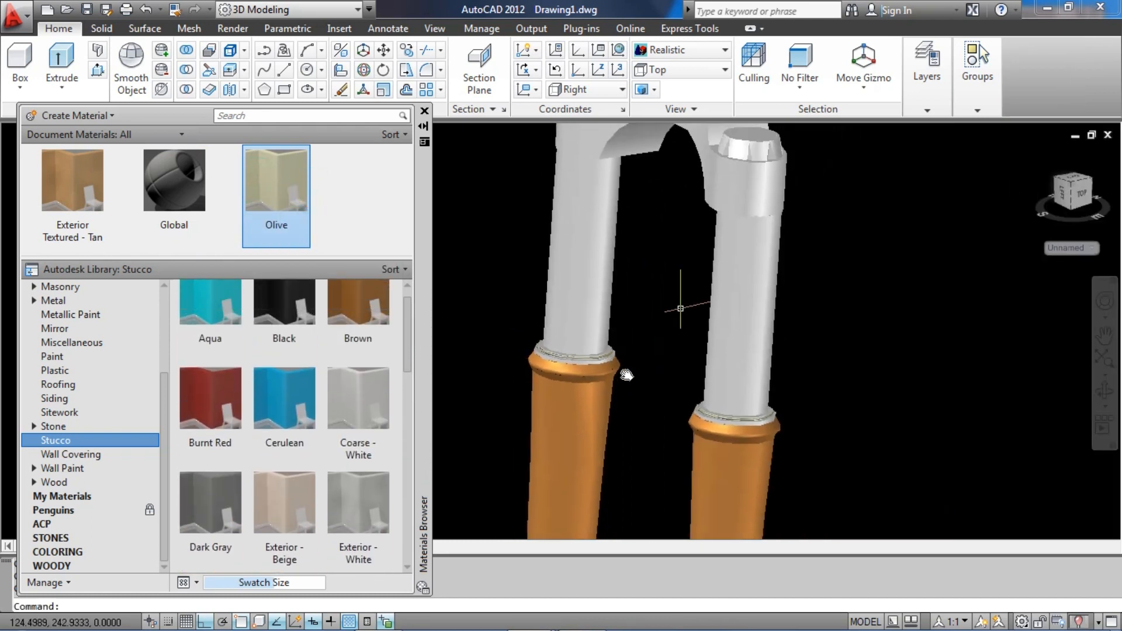
middle_drag(670, 308, 593, 364)
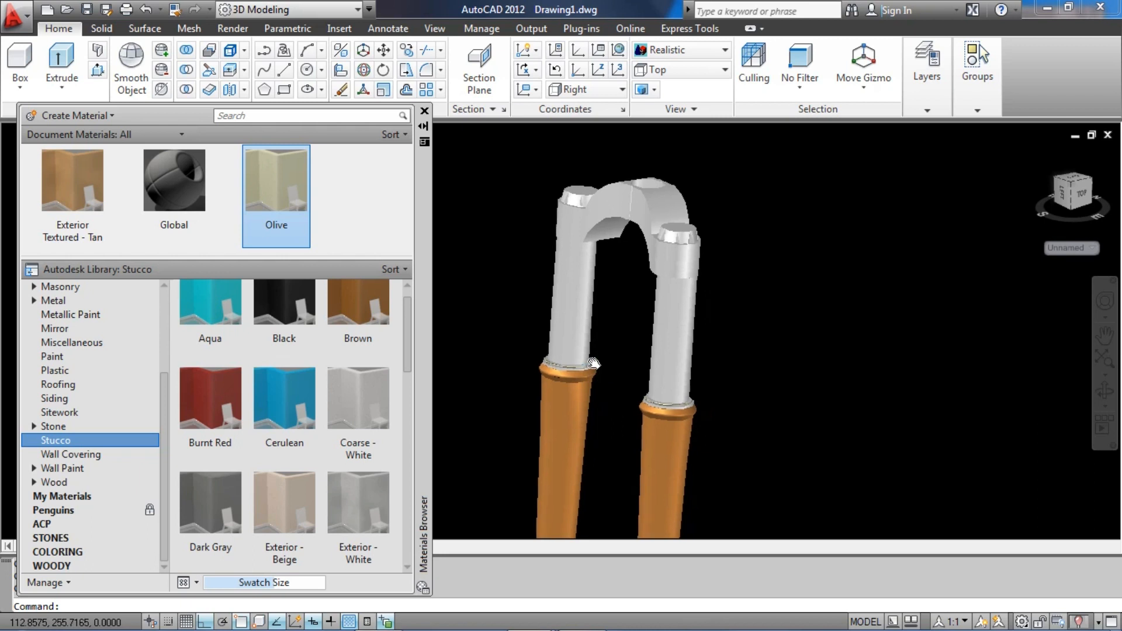
double_click(281, 410)
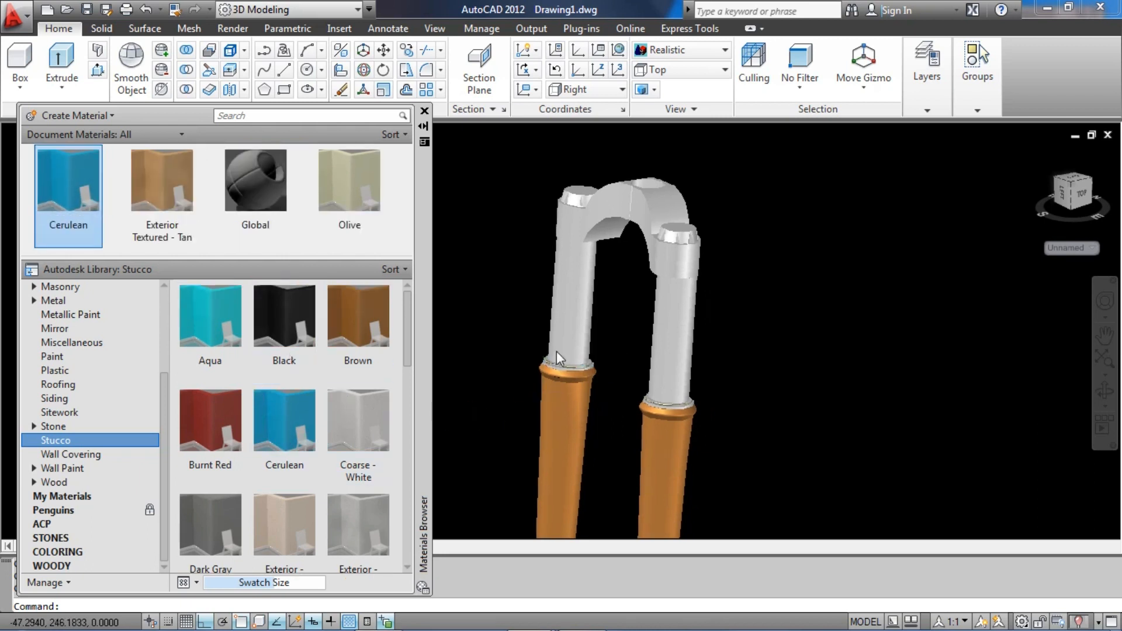
click(566, 317)
right_click(68, 219)
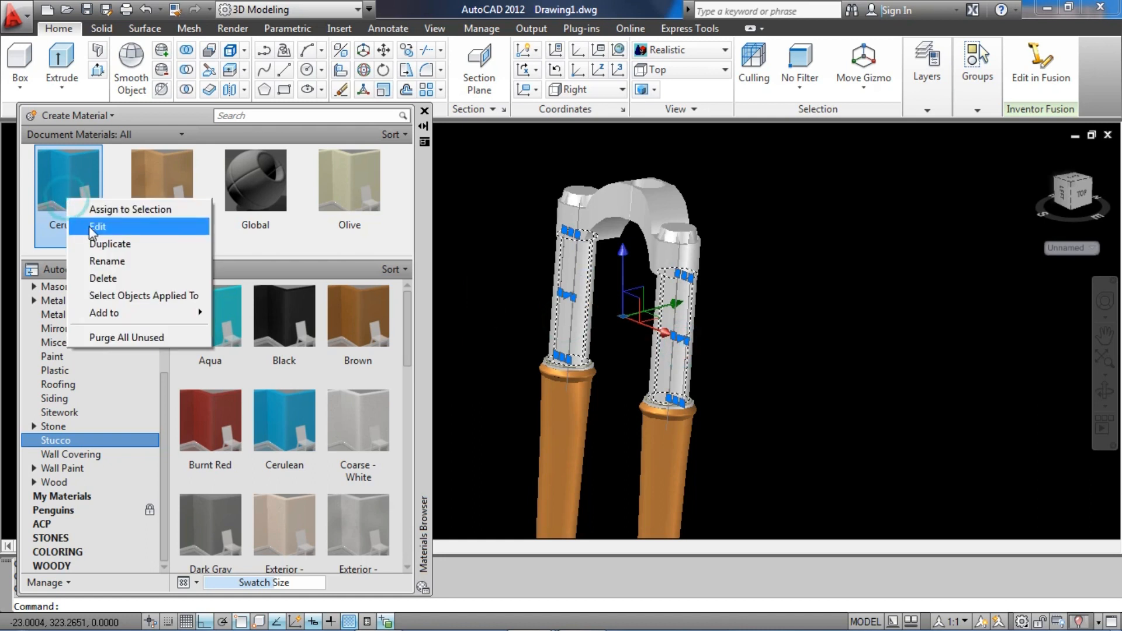
click(105, 208)
key(Escape)
- Add the Wall Texture - Salmon material from the Stucco category to the document materials
scroll(567, 369, up, 4)
scroll(447, 333, up, 3)
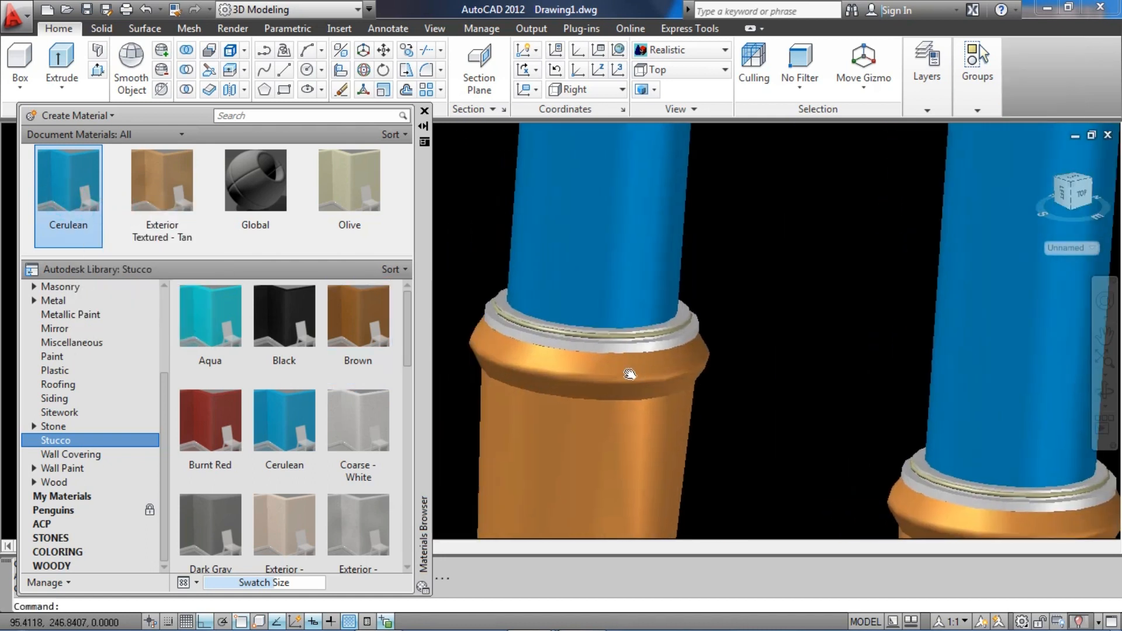
drag(406, 345, 413, 537)
click(212, 532)
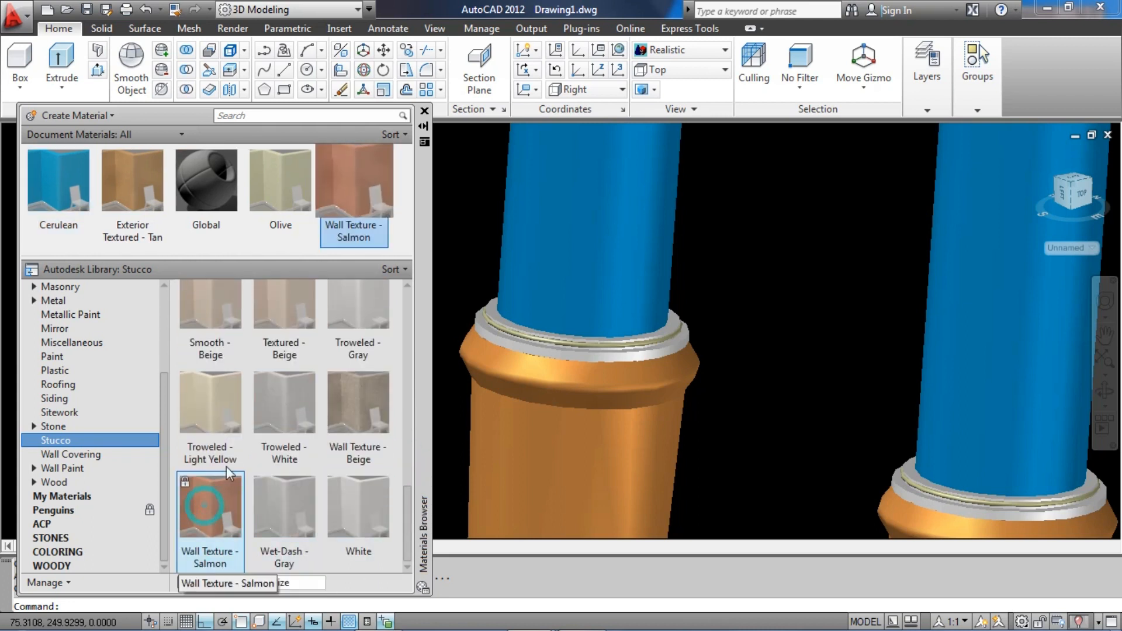
- Assign the Wall Texture - Salmon material to the grey rings around the thin olive ring on both tube collars
click(579, 354)
scroll(579, 354, up, 3)
click(566, 345)
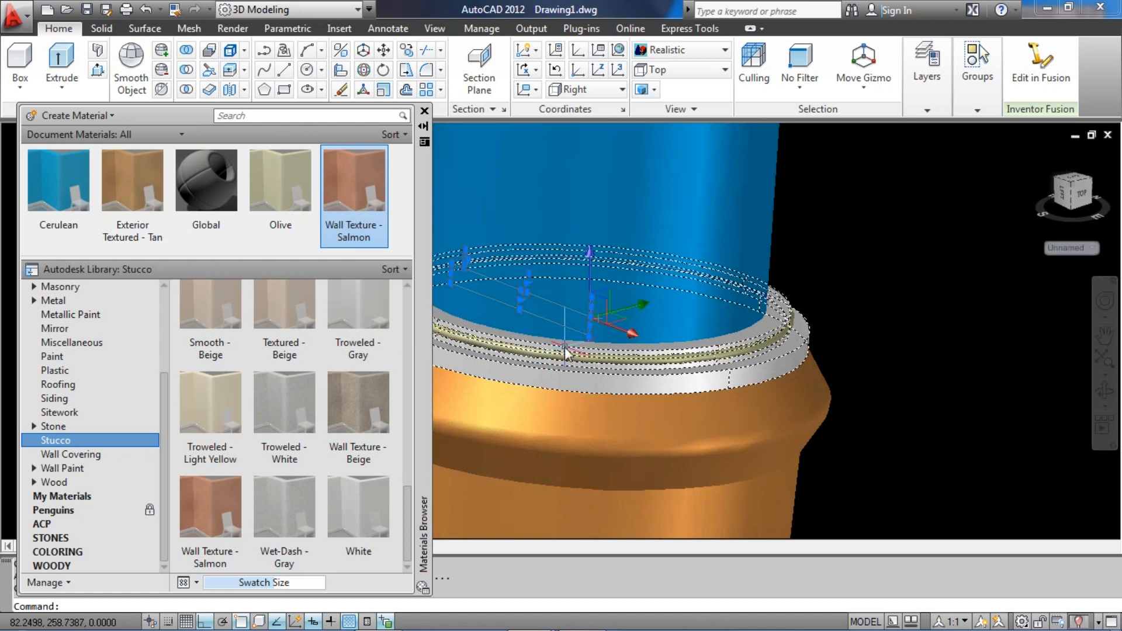
scroll(565, 345, down, 4)
scroll(657, 426, up, 3)
scroll(617, 345, up, 2)
middle_drag(616, 345, 573, 263)
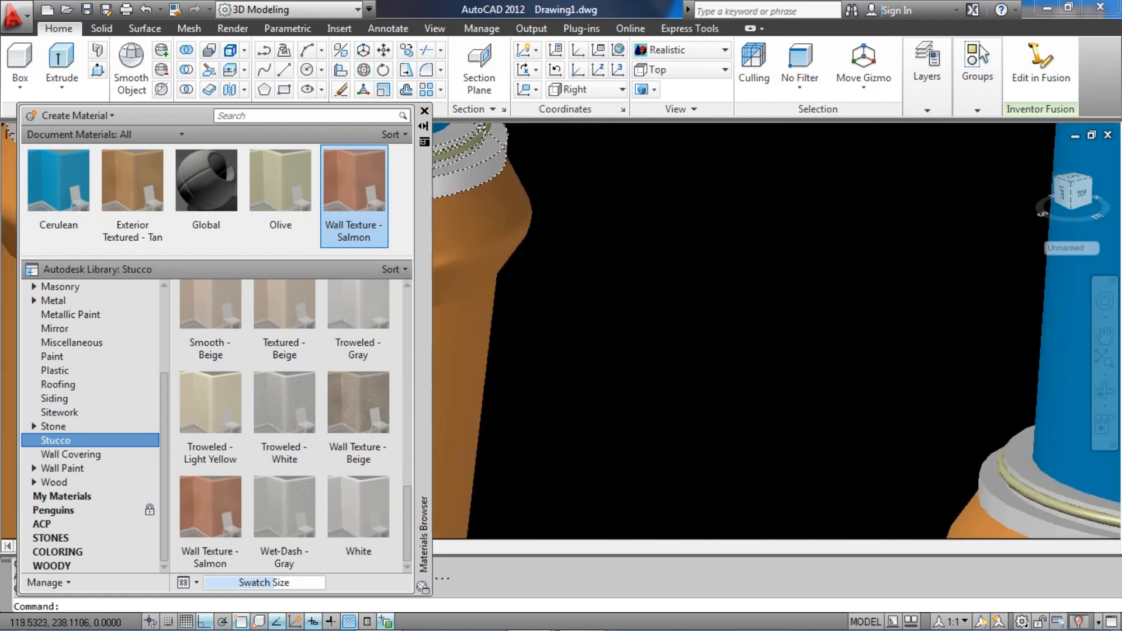
middle_drag(1069, 468, 759, 295)
scroll(760, 295, up, 5)
click(750, 337)
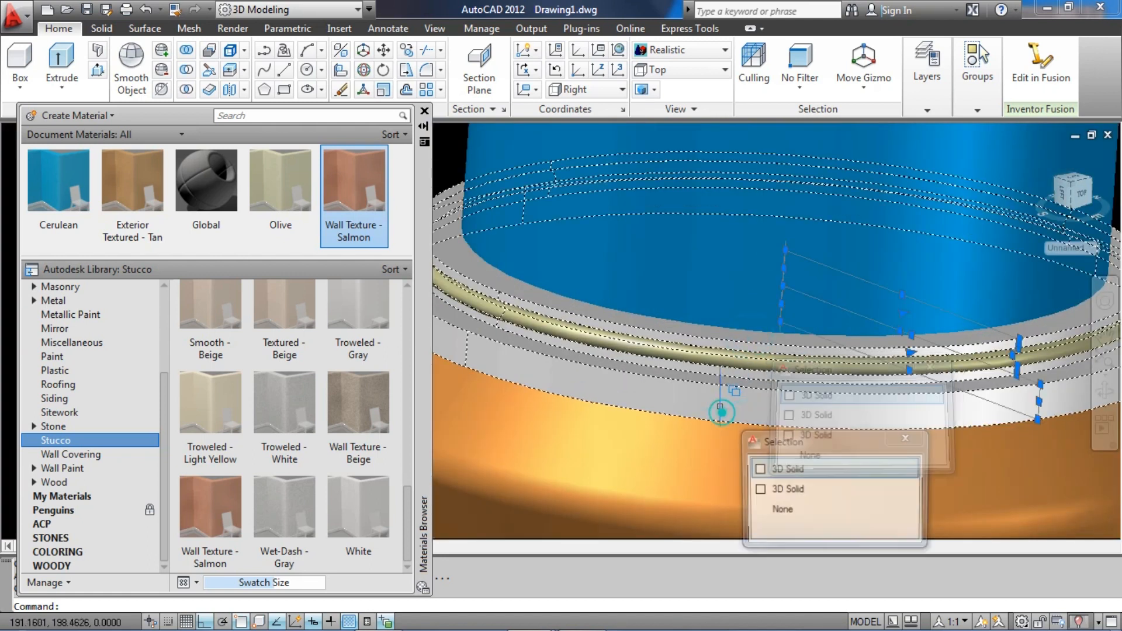
right_click(347, 207)
click(473, 210)
scroll(570, 292, down, 6)
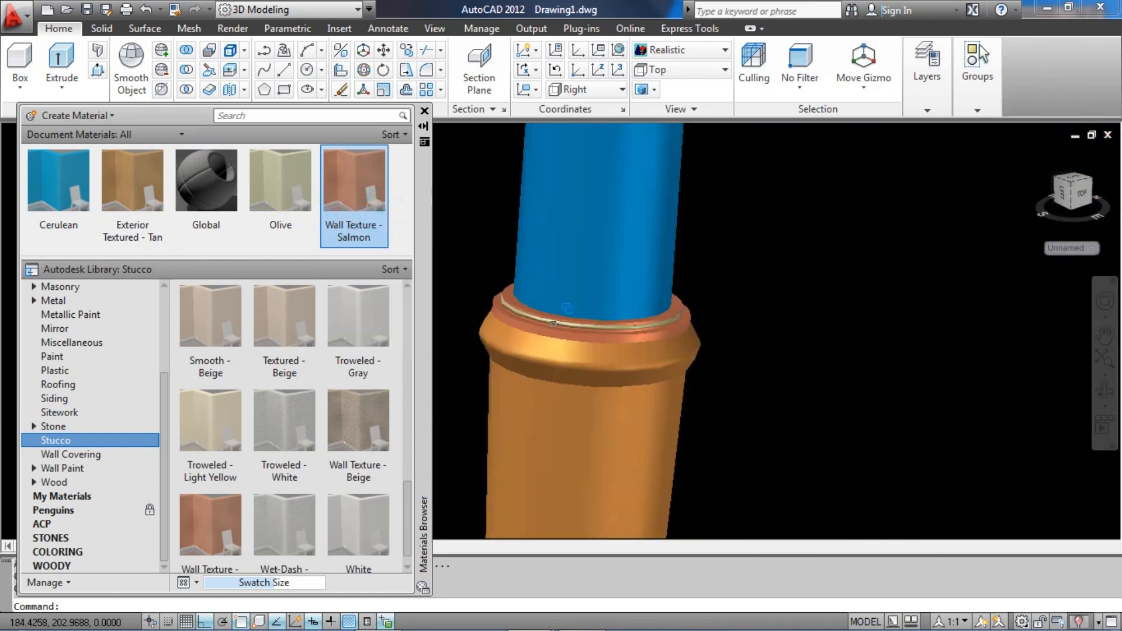
- Assign the Exterior Textured - Tan material to the two faceted caps on top of the fork crown
middle_drag(567, 281, 599, 254)
middle_drag(521, 299, 521, 329)
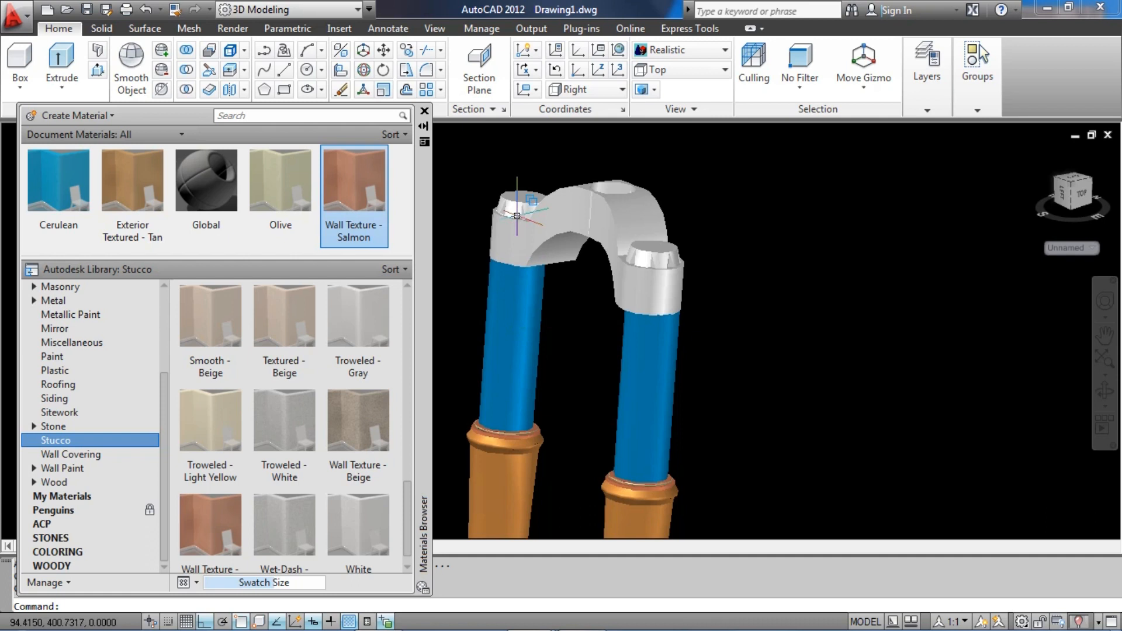
click(521, 203)
click(587, 265)
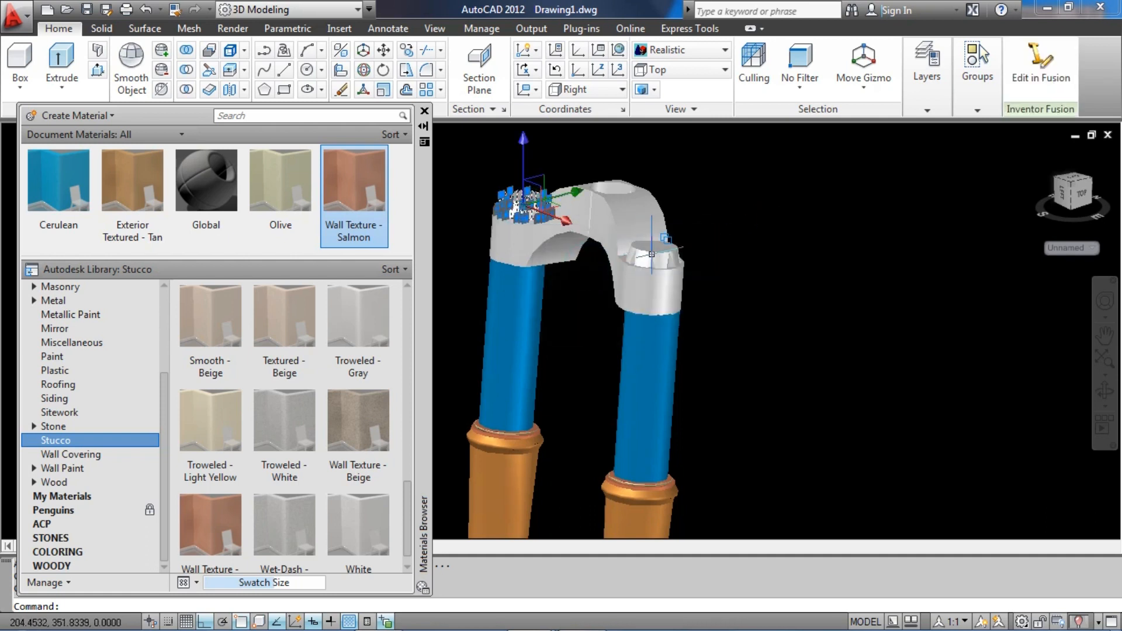
click(653, 248)
click(710, 310)
right_click(139, 186)
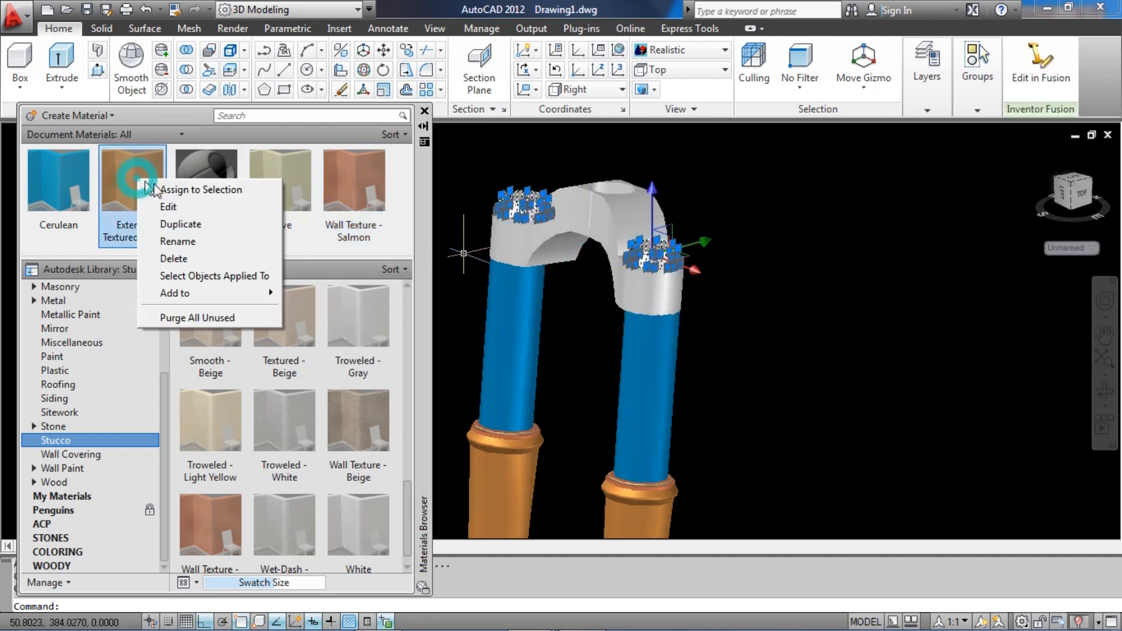
click(175, 187)
- Apply the Wallpaper - Geometric material from the Wall Covering category to the arched fork crown
shift+middle_drag(525, 281, 525, 265)
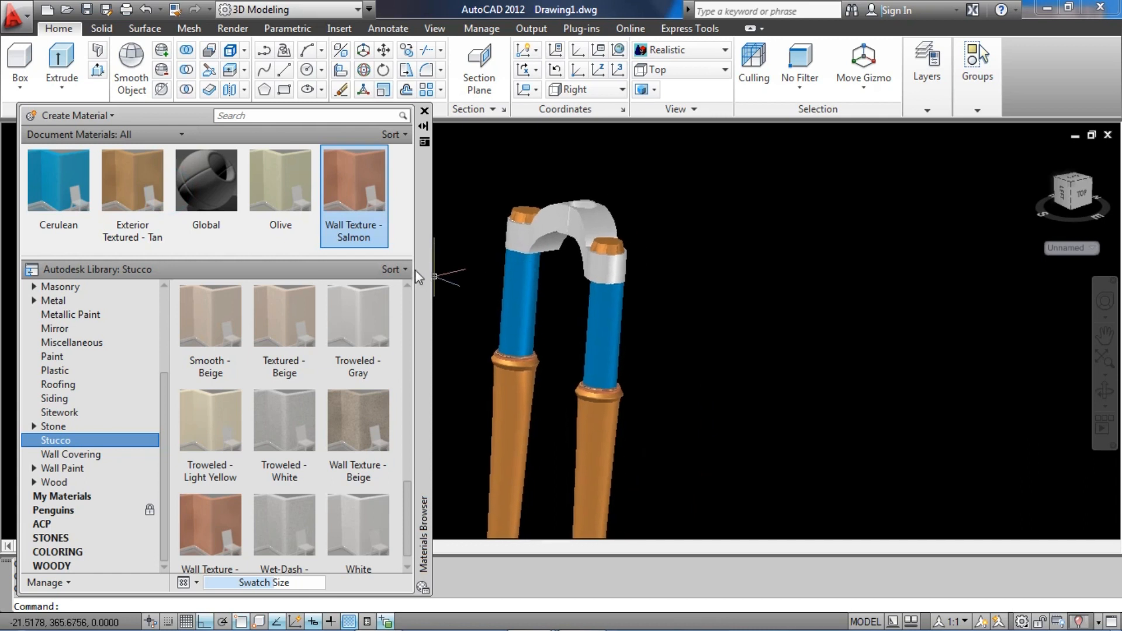
drag(407, 500, 406, 295)
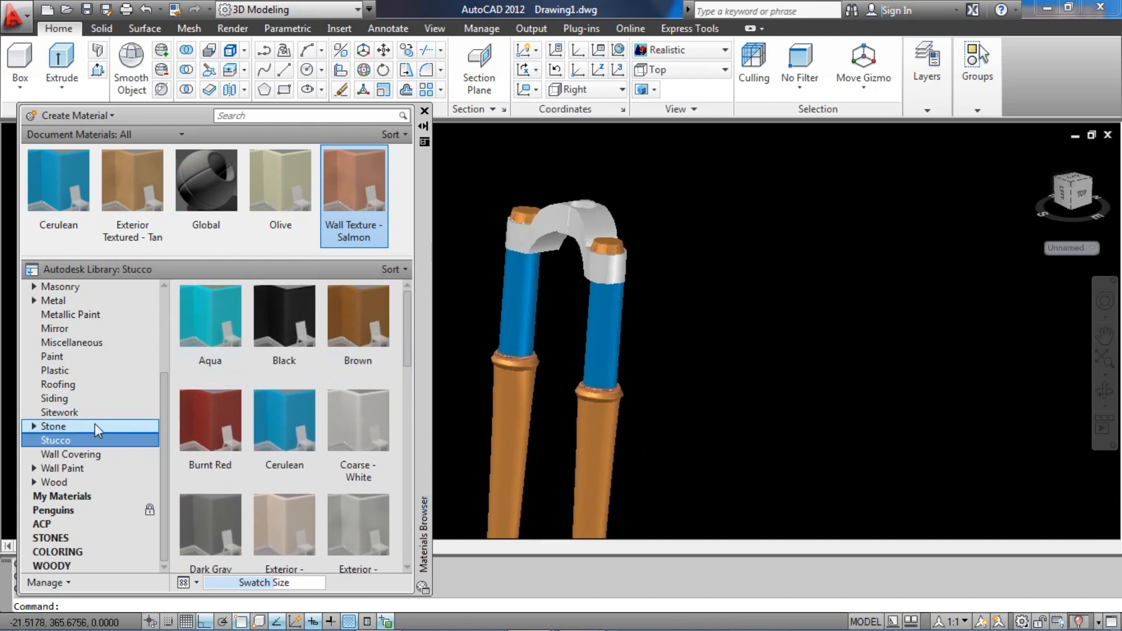
click(85, 454)
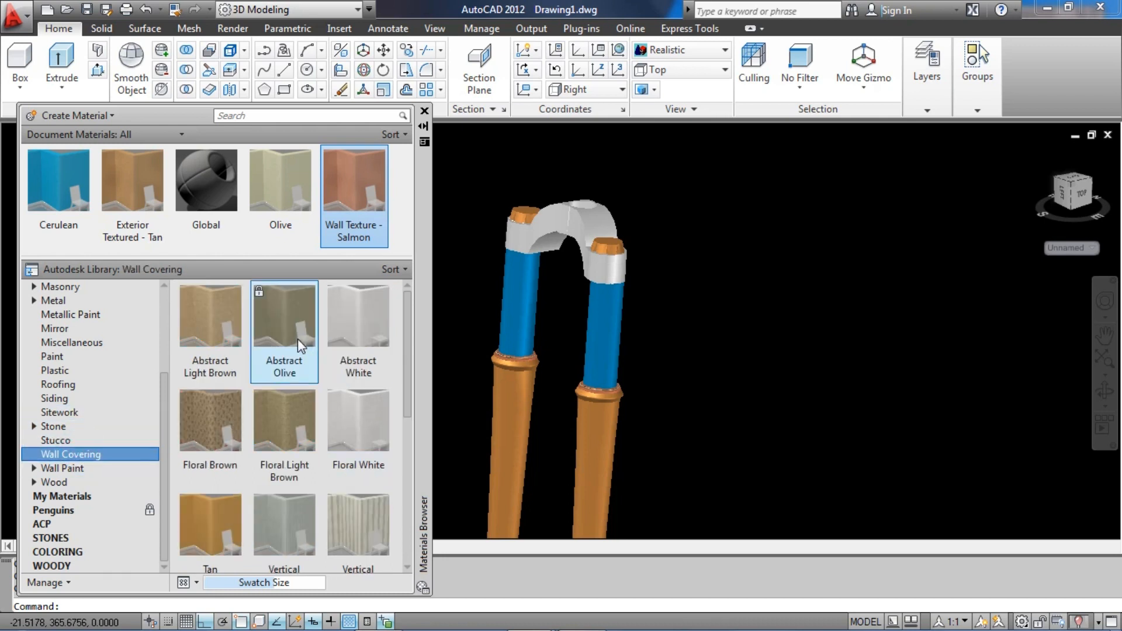
scroll(394, 439, down, 7)
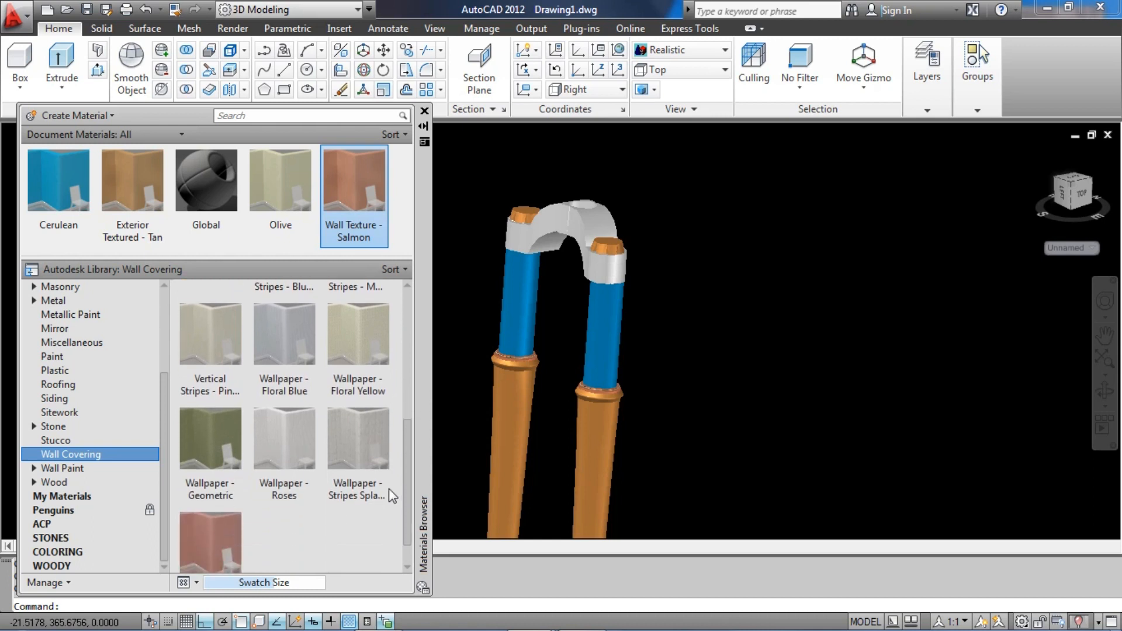
drag(210, 409, 552, 233)
right_click(47, 187)
click(88, 117)
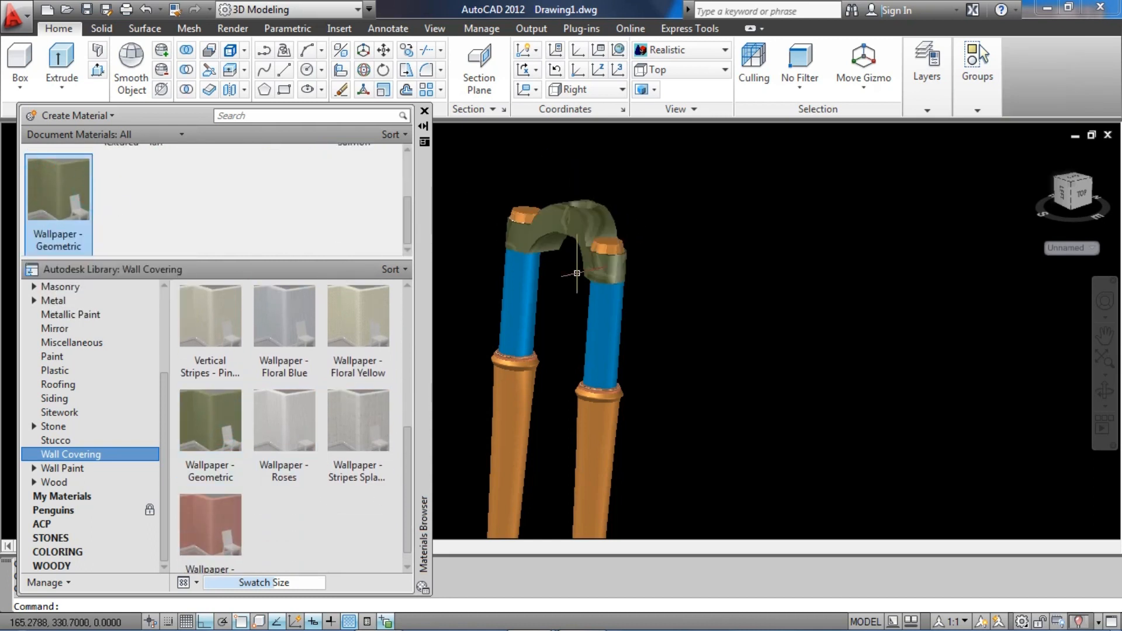
- Examine the materials on the crown and collars up close, then close the Materials Browser and view the whole fork
scroll(623, 241, down, 2)
scroll(623, 240, up, 5)
shift+middle_drag(623, 240, 739, 284)
scroll(655, 303, up, 5)
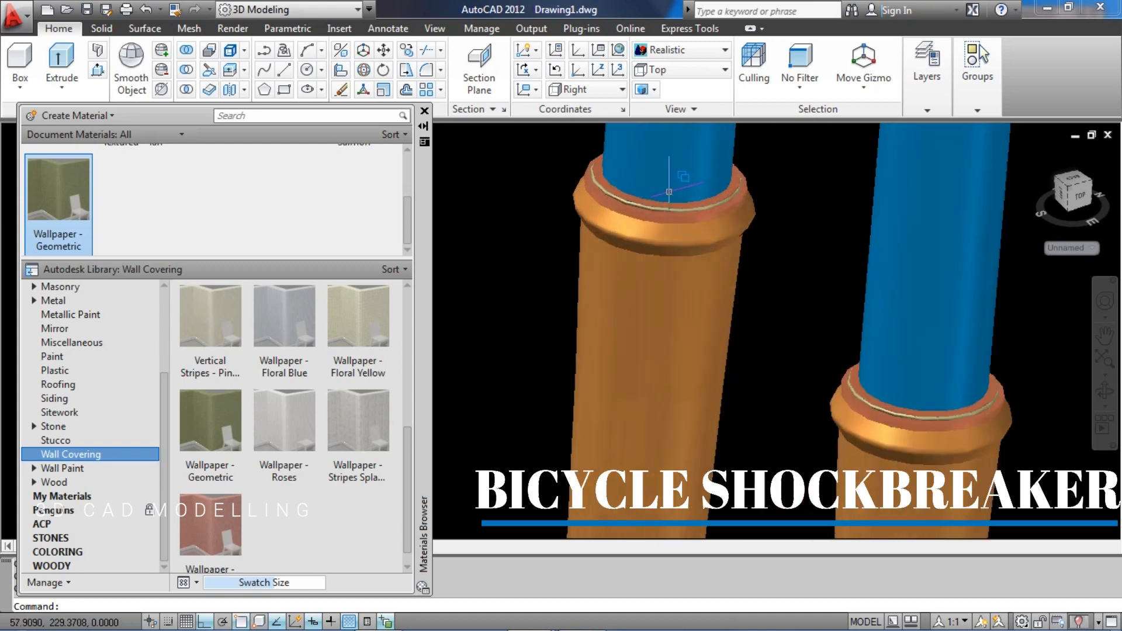
scroll(655, 302, down, 5)
middle_drag(643, 315, 727, 290)
click(425, 111)
middle_drag(634, 292, 499, 295)
shift+middle_drag(521, 377, 430, 383)
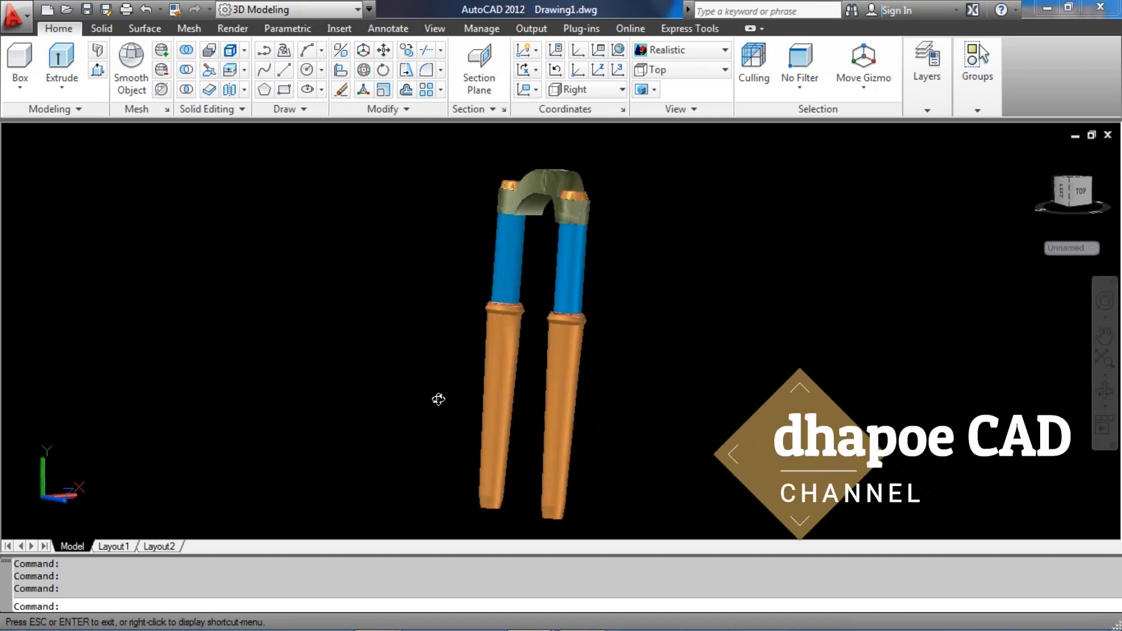
mouse_move(664, 406)
middle_down()
mouse_move(518, 395)
mouse_move(667, 415)
middle_up()
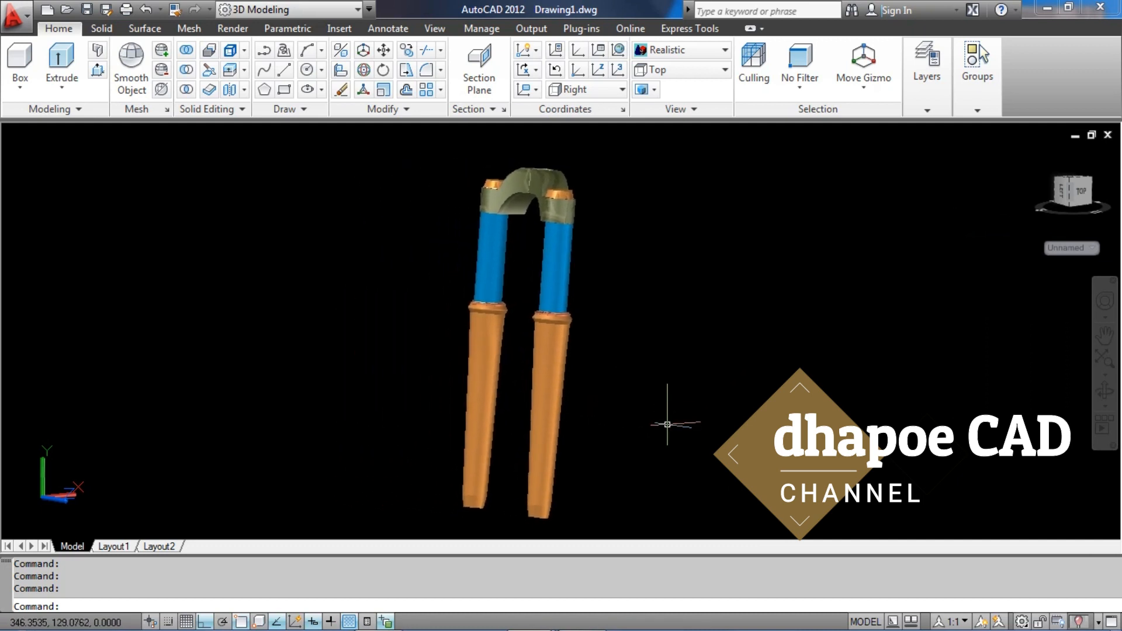